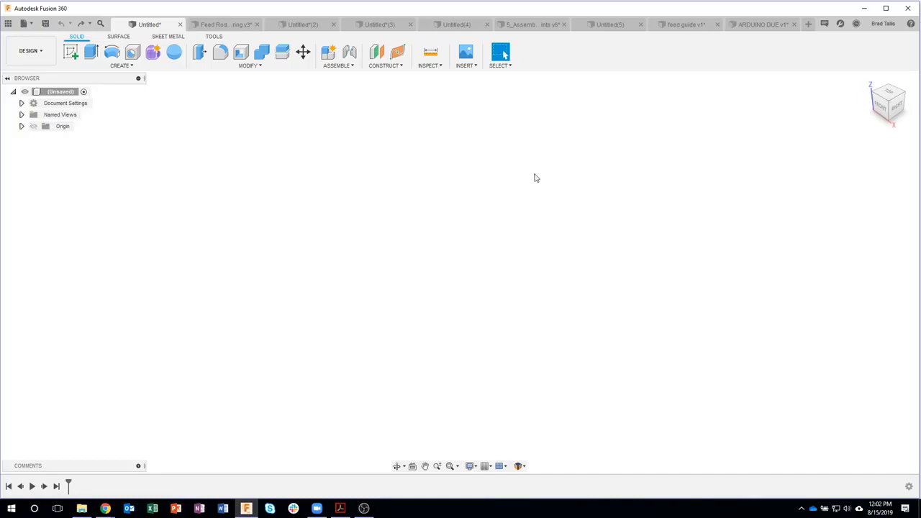
# Step: Start a sketch on the front plane and draw a center-diameter circle up and to the left of the origin
pyautogui.click(71, 52)
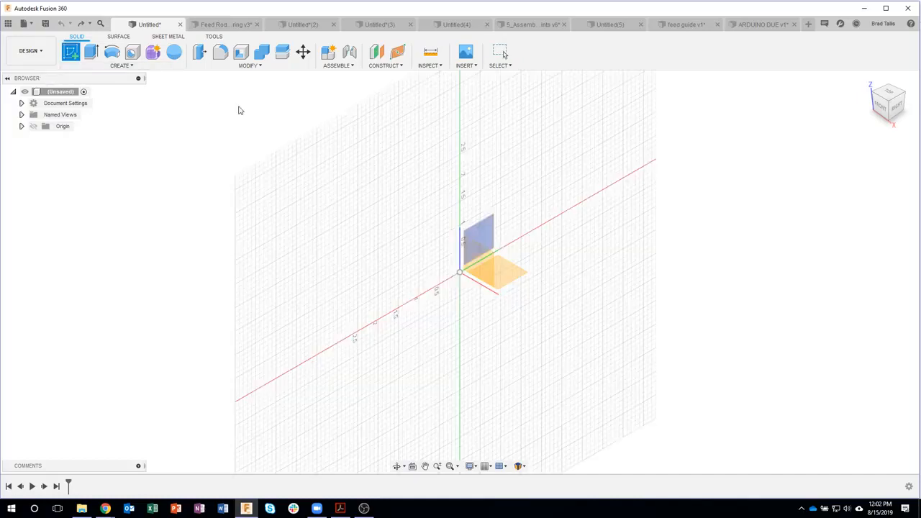
pyautogui.click(482, 256)
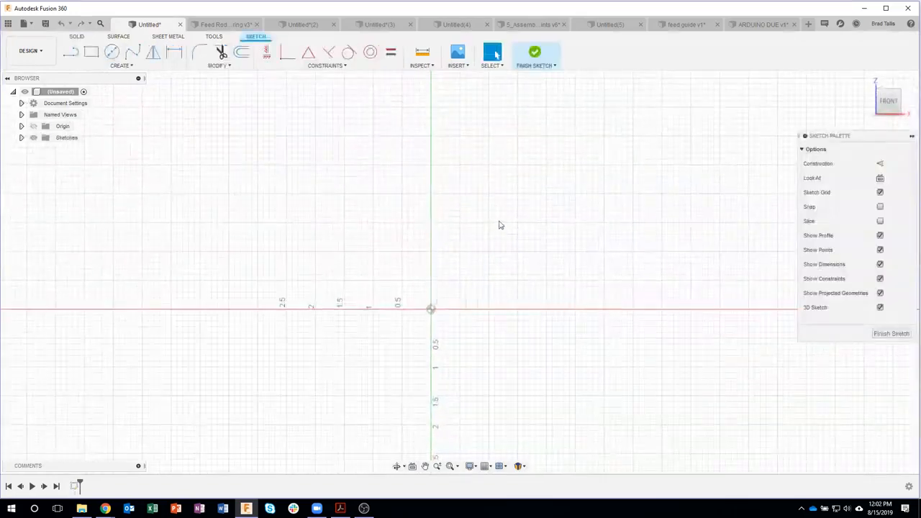
pyautogui.click(112, 52)
pyautogui.click(340, 170)
pyautogui.click(398, 217)
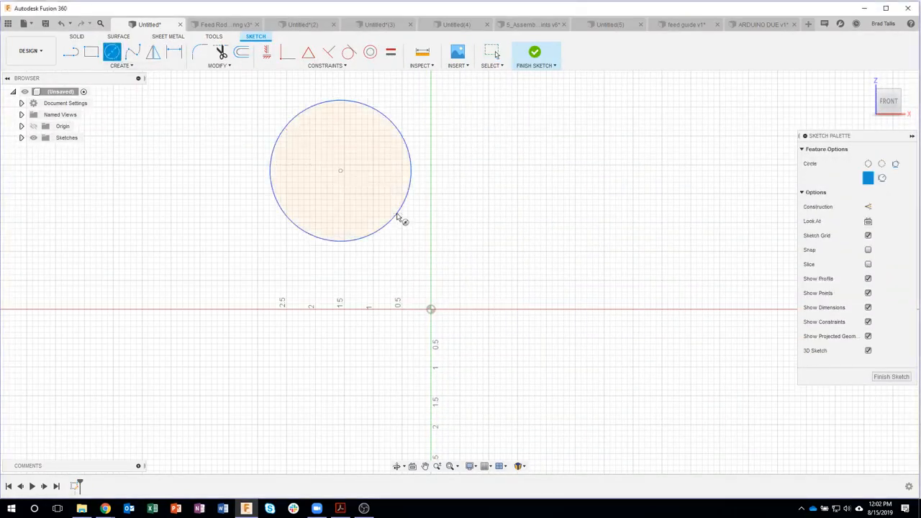
pyautogui.click(70, 52)
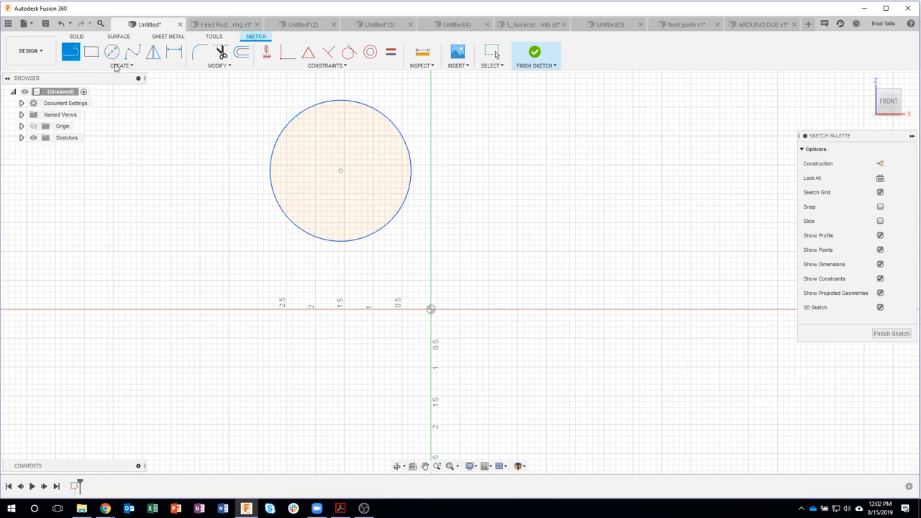
pyautogui.click(388, 121)
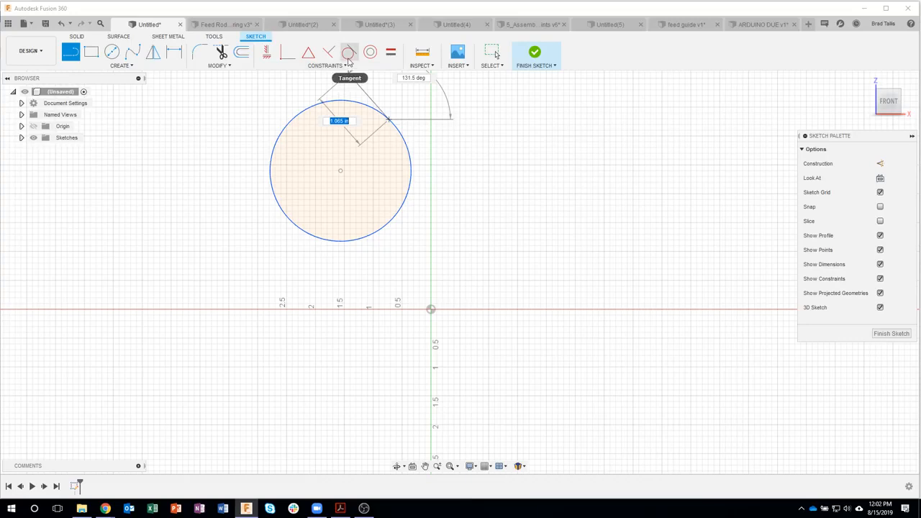
pyautogui.press('Escape')
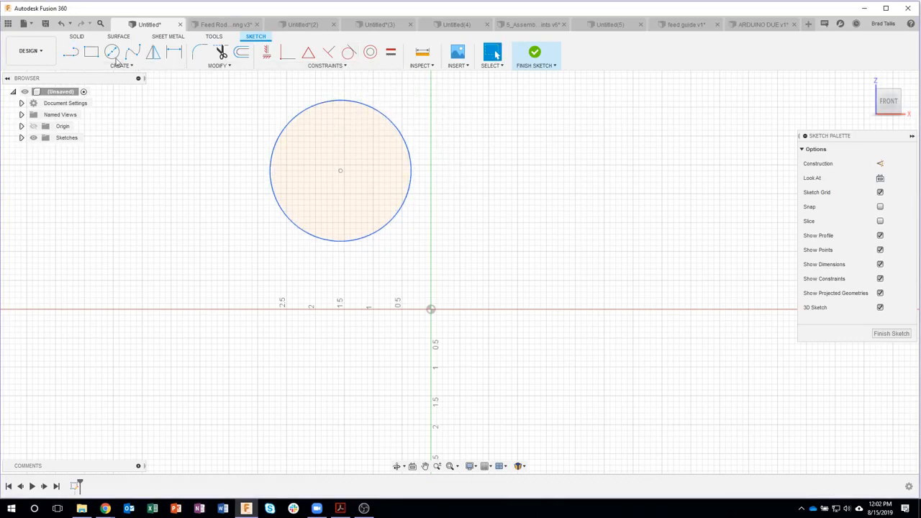
# Step: Draw a line tangent to the circle's right side, sloping down to the right, and extend its free end below the horizontal axis
pyautogui.click(70, 52)
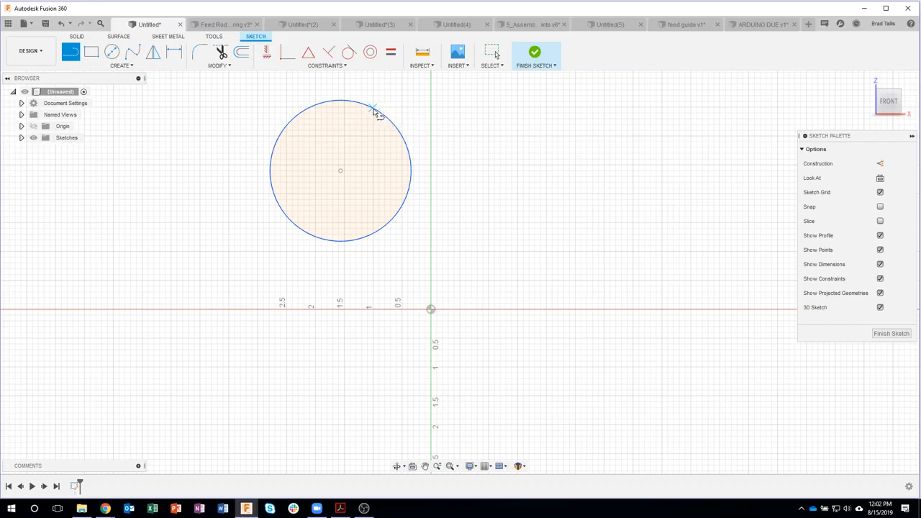
pyautogui.click(395, 127)
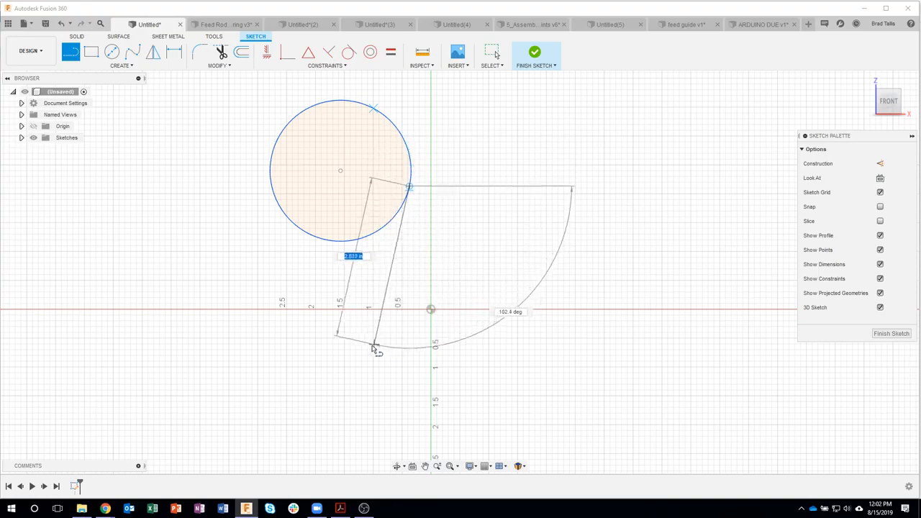
pyautogui.click(475, 271)
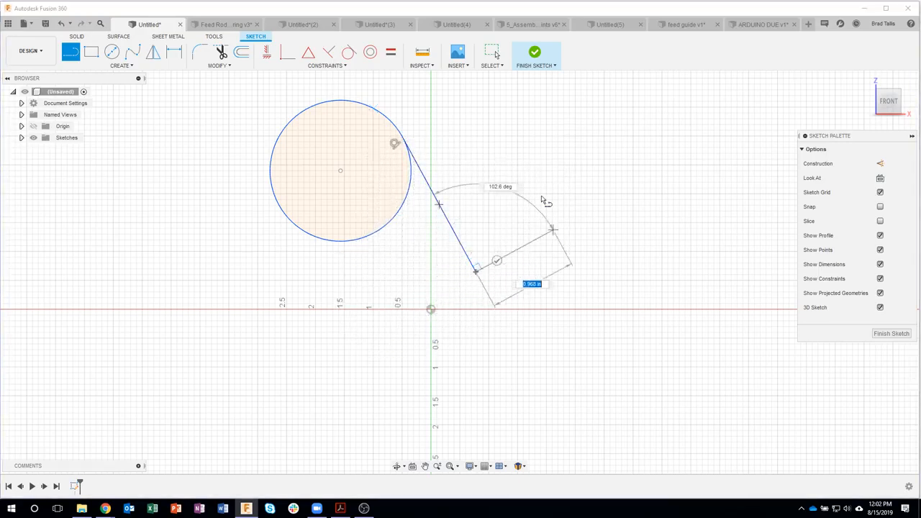
pyautogui.press('Escape')
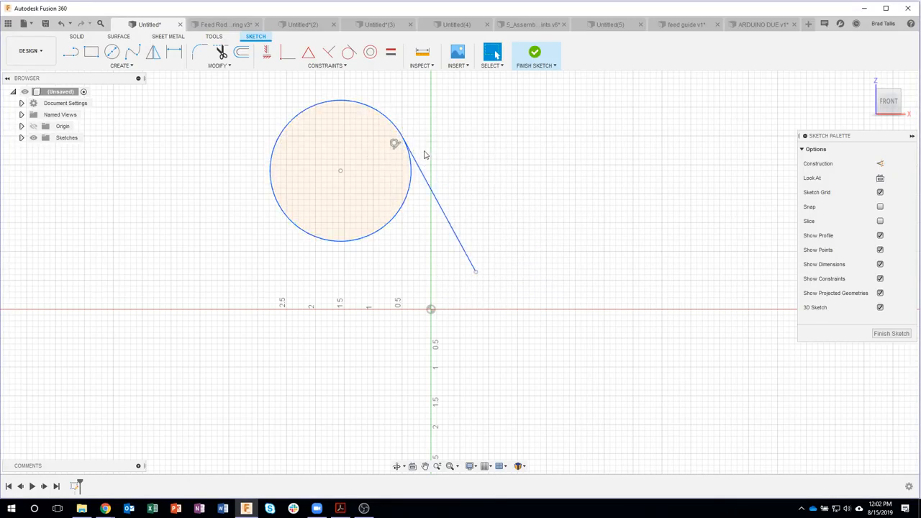
pyautogui.moveTo(475, 271); pyautogui.dragTo(513, 351)
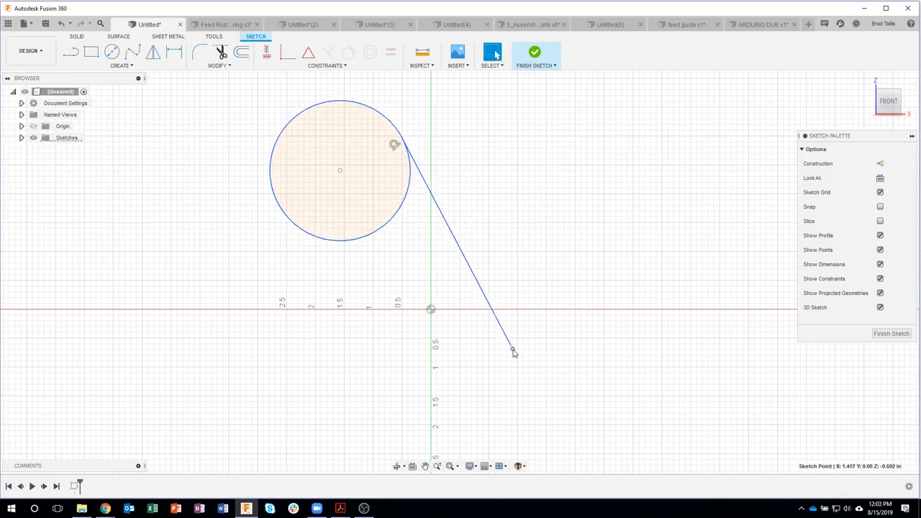
# Step: Draw a second line tangent to the circle's lower-left side, ending at the free end of the first tangent line
pyautogui.click(75, 53)
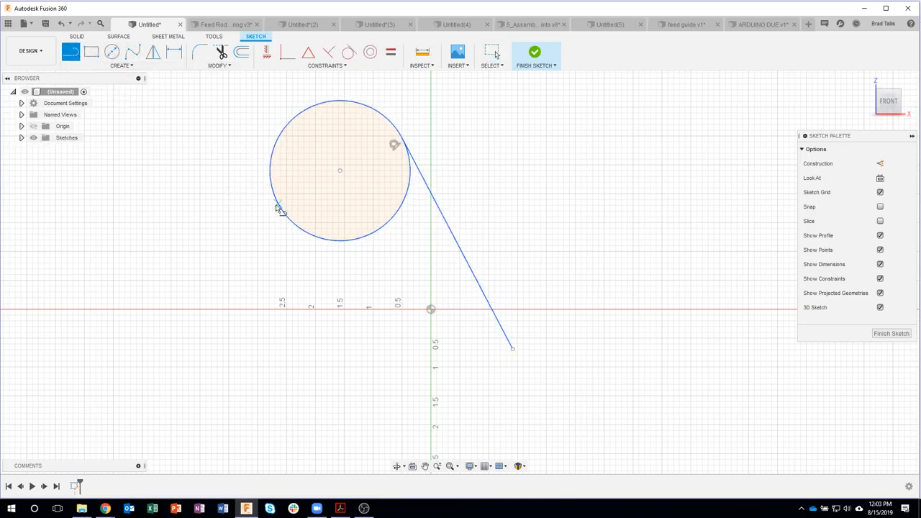
pyautogui.click(297, 228)
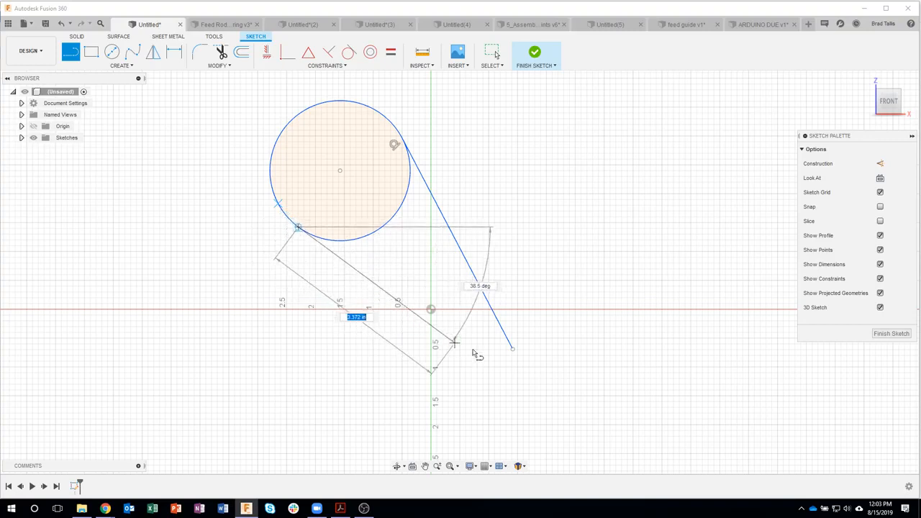
pyautogui.click(512, 349)
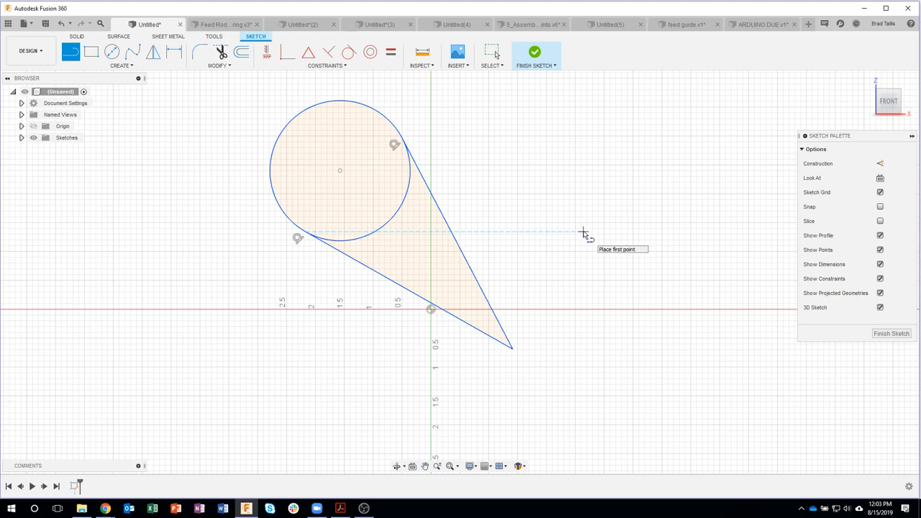
pyautogui.press('Escape')
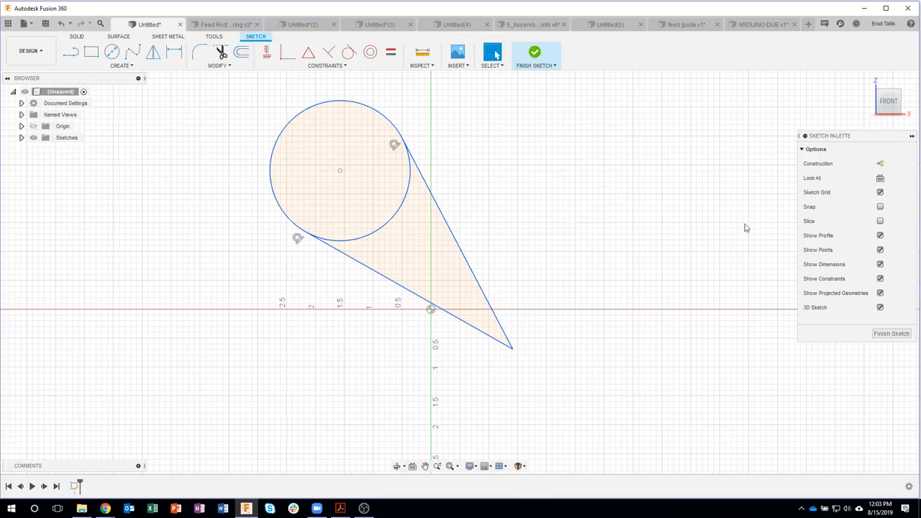
# Step: Sketch a closed horizontal slot right of the circle with the Line tool, using straight sides about 3.1 in long and tangent end arcs
pyautogui.moveTo(637, 214); pyautogui.dragTo(499, 244, button='middle')
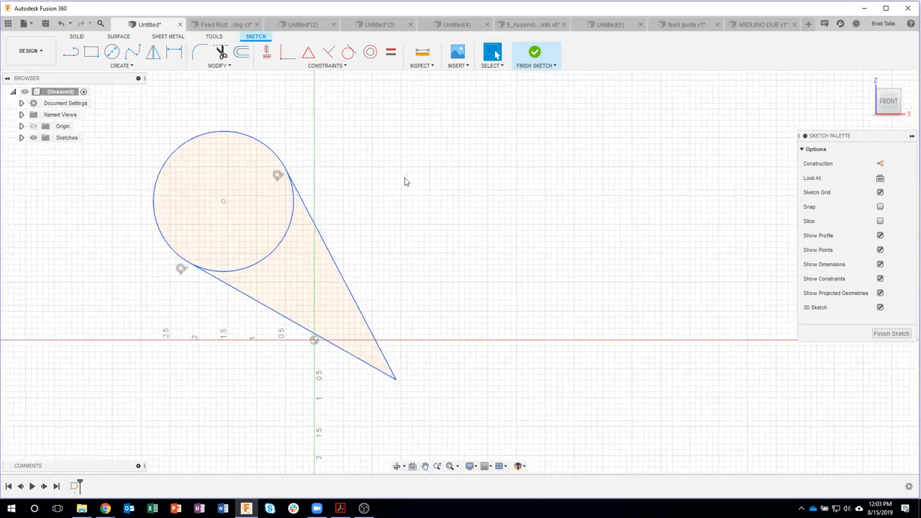
pyautogui.click(71, 54)
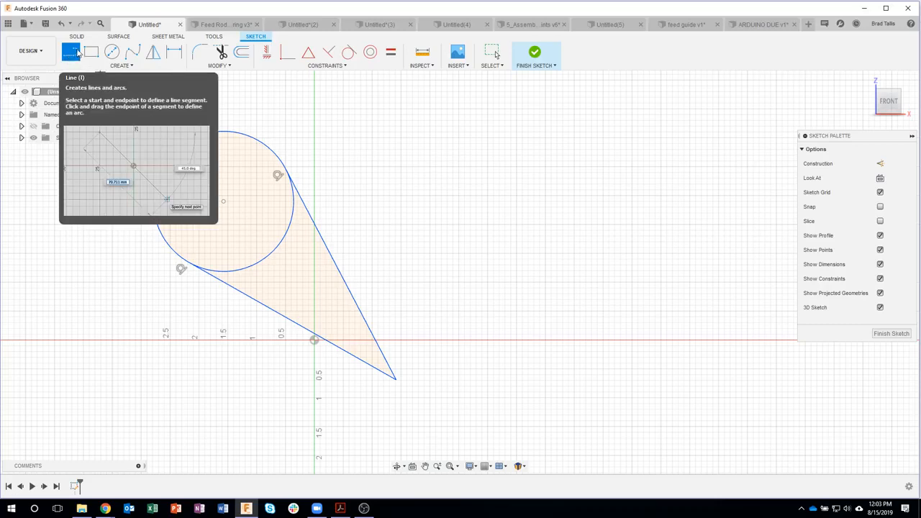
pyautogui.click(443, 215)
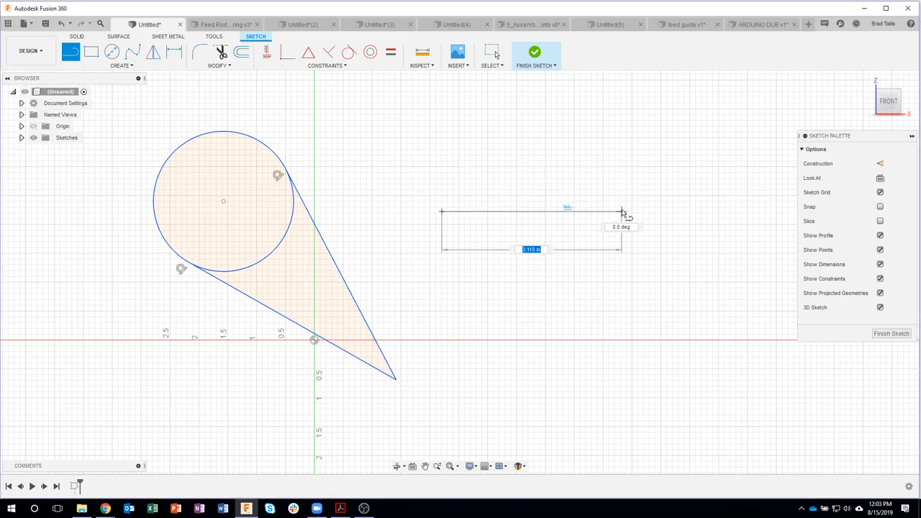
pyautogui.click(622, 212)
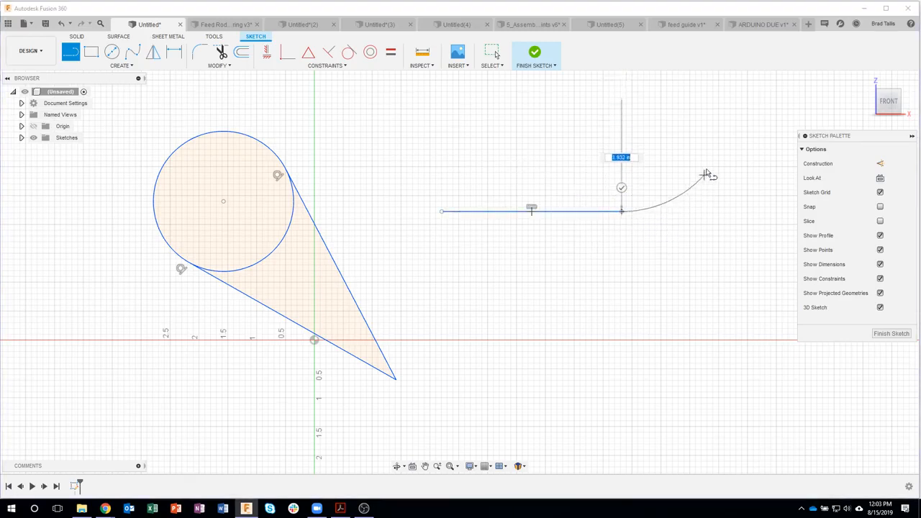
pyautogui.moveTo(705, 169); pyautogui.dragTo(622, 117)
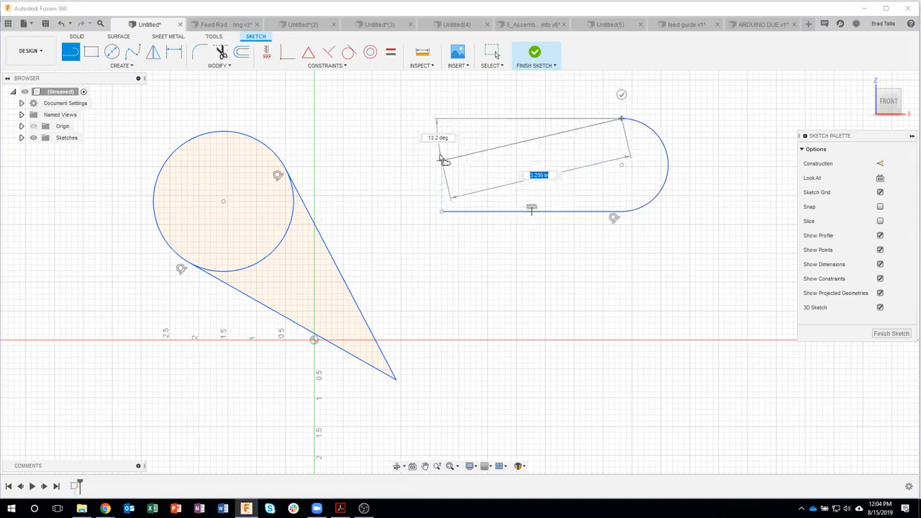
pyautogui.click(442, 120)
pyautogui.moveTo(442, 119)
pyautogui.mouseDown()
pyautogui.moveTo(403, 181)
pyautogui.moveTo(441, 213)
pyautogui.mouseUp()
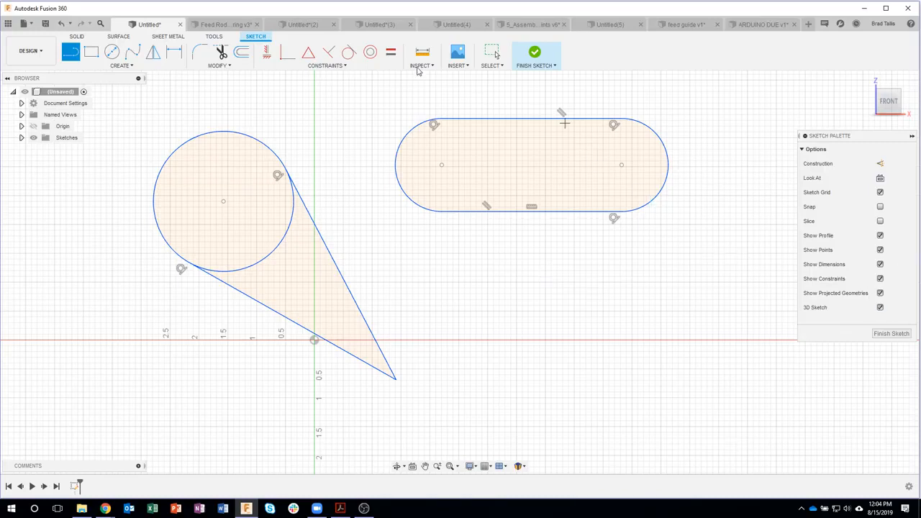
# Step: In the Feed Rod Bearing design, dimension the upper-right outer arc's diameter and link it to the upper-left outer circle's diameter dimension
pyautogui.click(215, 26)
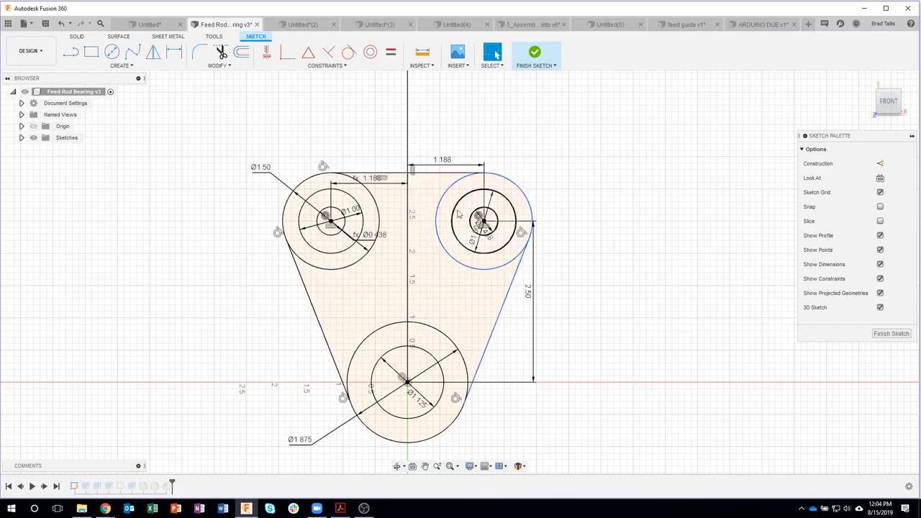
pyautogui.click(173, 52)
pyautogui.click(518, 185)
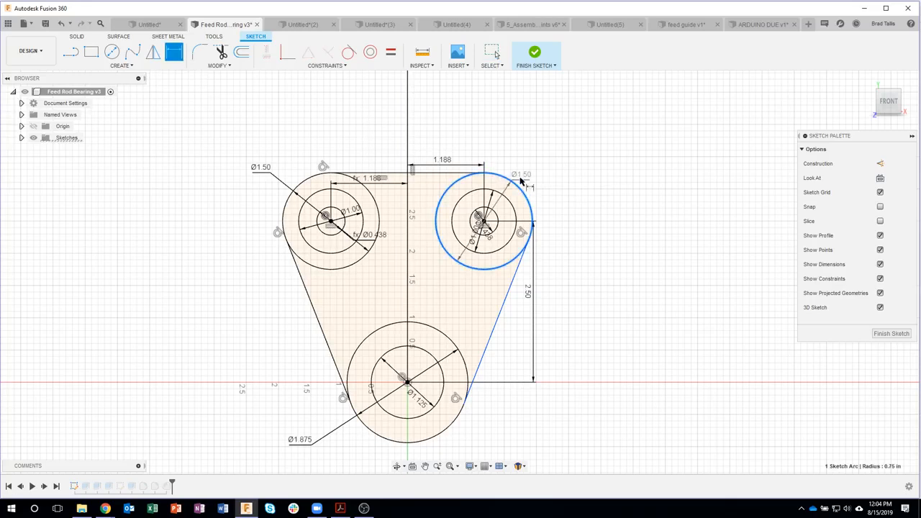
pyautogui.click(558, 156)
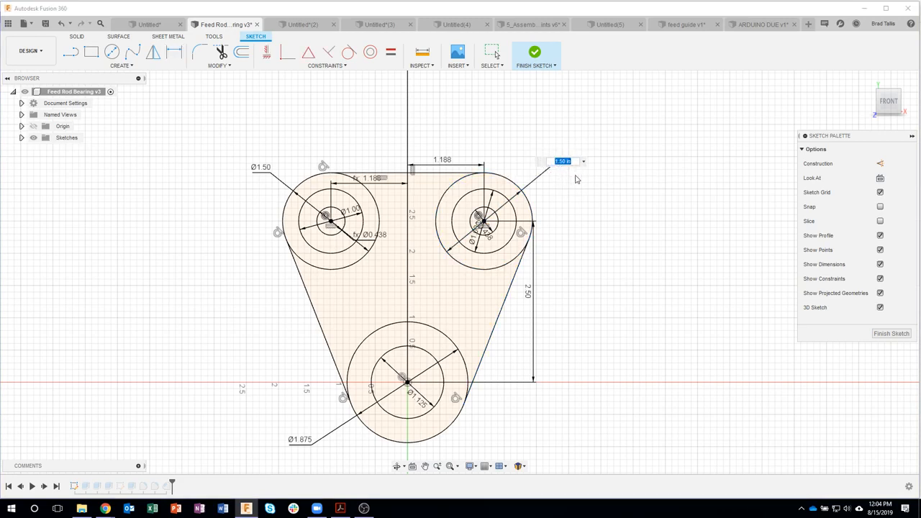
pyautogui.write('2')
pyautogui.click(266, 173)
pyautogui.press('Return')
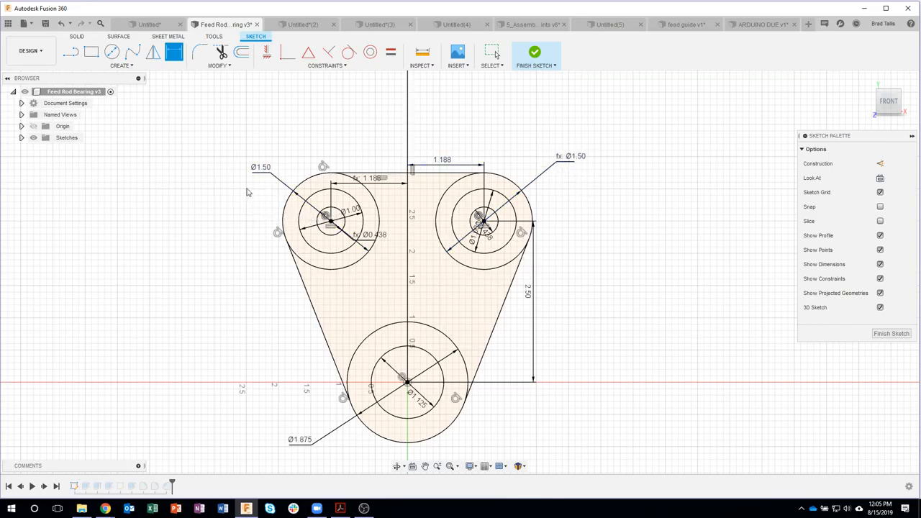
# Step: Try to set the upper-left outer circle's diameter to 2 in
pyautogui.press('Escape')
pyautogui.moveTo(262, 170); pyautogui.dragTo(280, 167, button='middle')
pyautogui.doubleClick(280, 167)
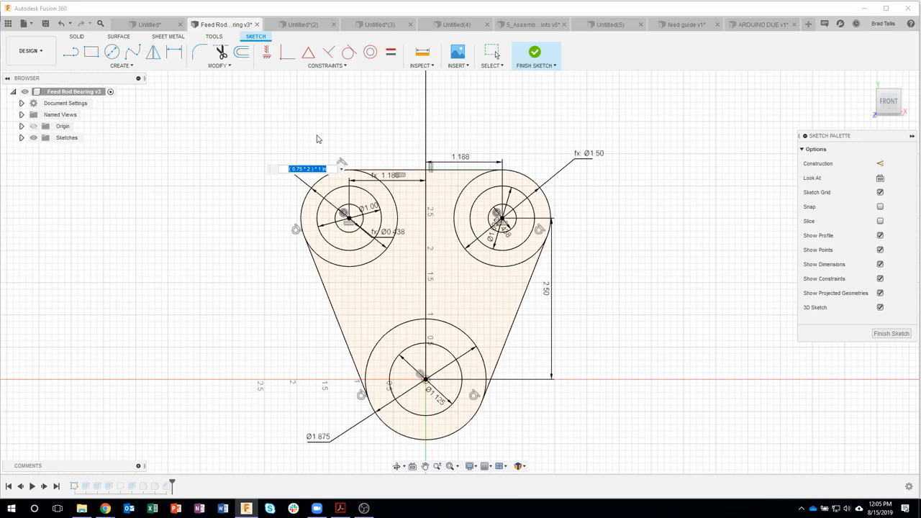
pyautogui.write('2')
pyautogui.press('Return')
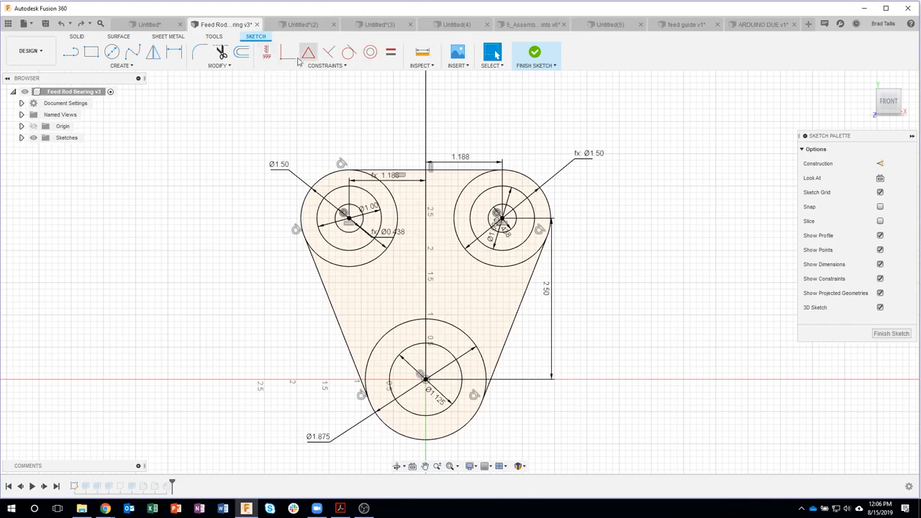
# Step: Try to apply an Equal constraint between the two upper outer arcs of the bearing profile
pyautogui.click(330, 67)
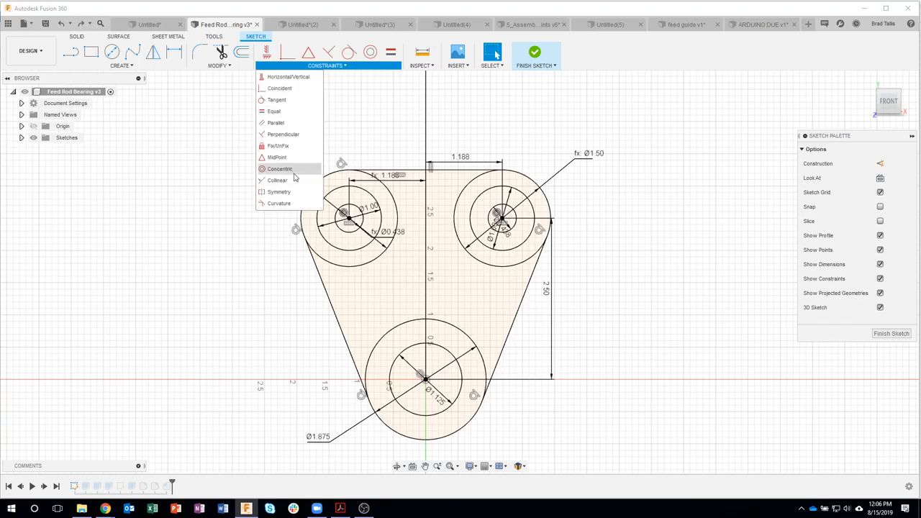
pyautogui.click(475, 264)
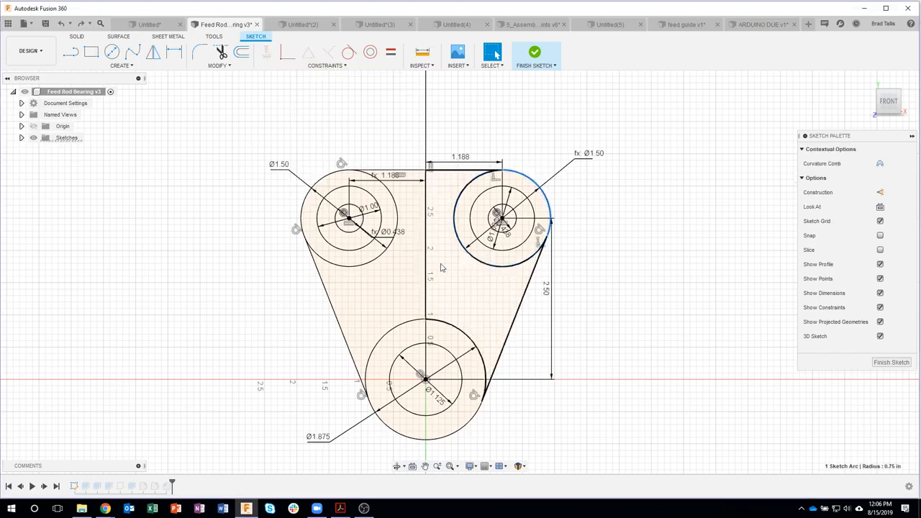
pyautogui.click(374, 262)
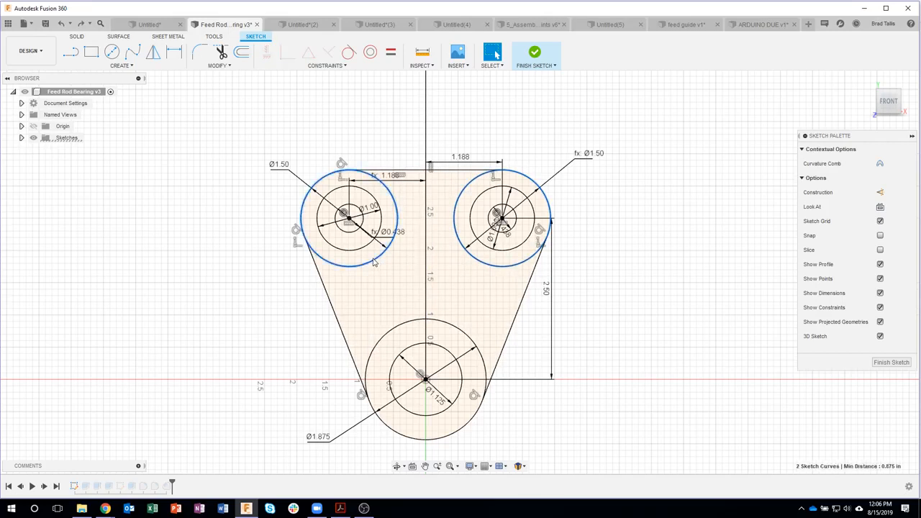
pyautogui.rightClick(377, 264)
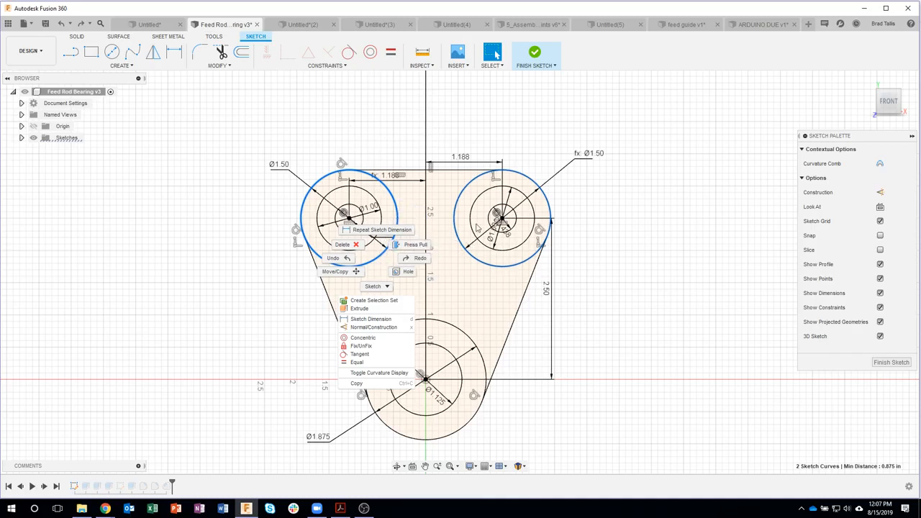
pyautogui.click(378, 362)
# Step: Draw a diagonal line in the empty area to the right of the bearing profile
pyautogui.moveTo(627, 253); pyautogui.dragTo(563, 257, button='middle')
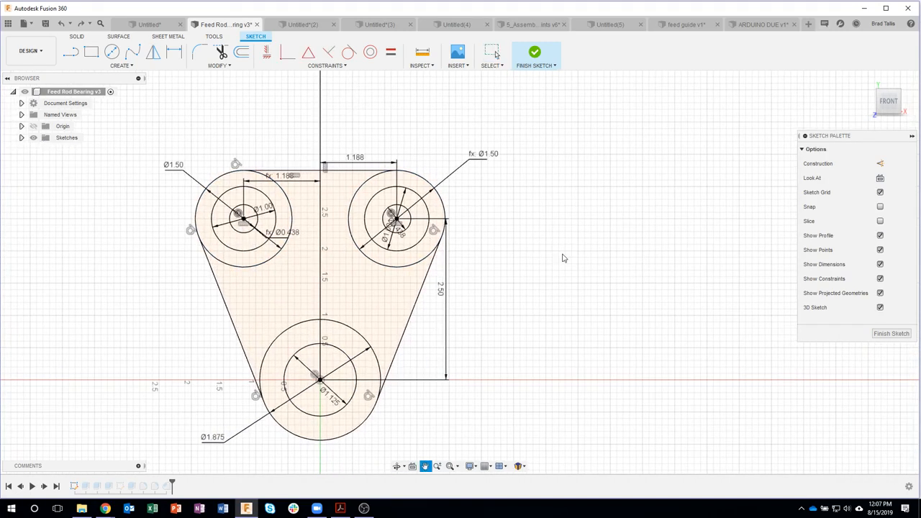
pyautogui.press('l')
pyautogui.click(586, 193)
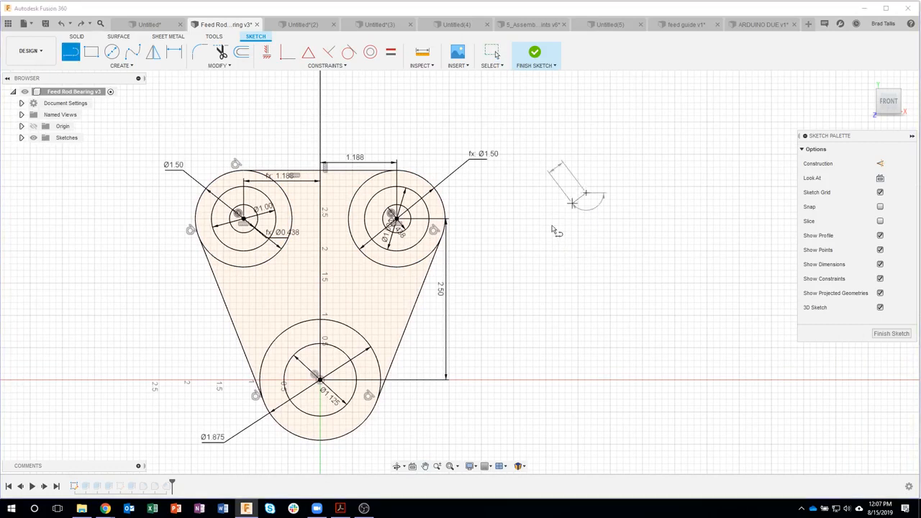
pyautogui.click(515, 270)
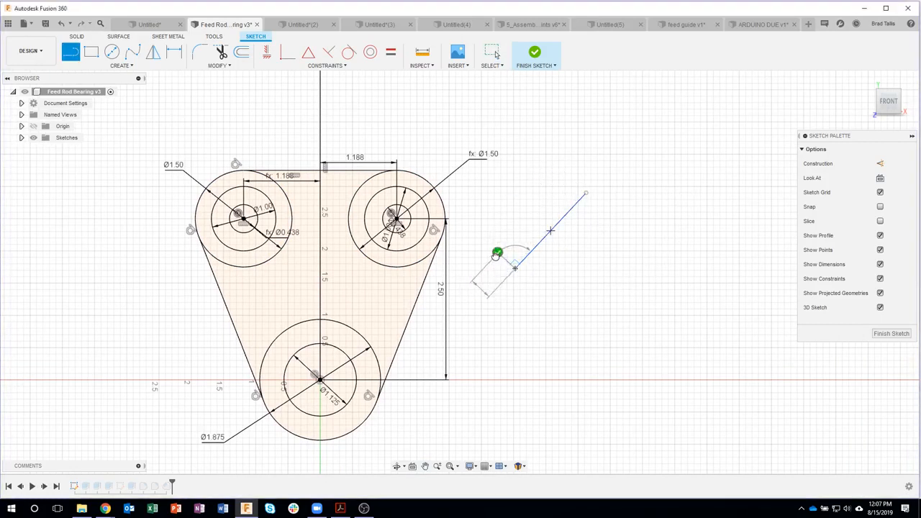
pyautogui.press('Escape')
pyautogui.press('Escape')
# Step: Draw a center-diameter circle below and to the right of the diagonal line in the empty area
pyautogui.press('c')
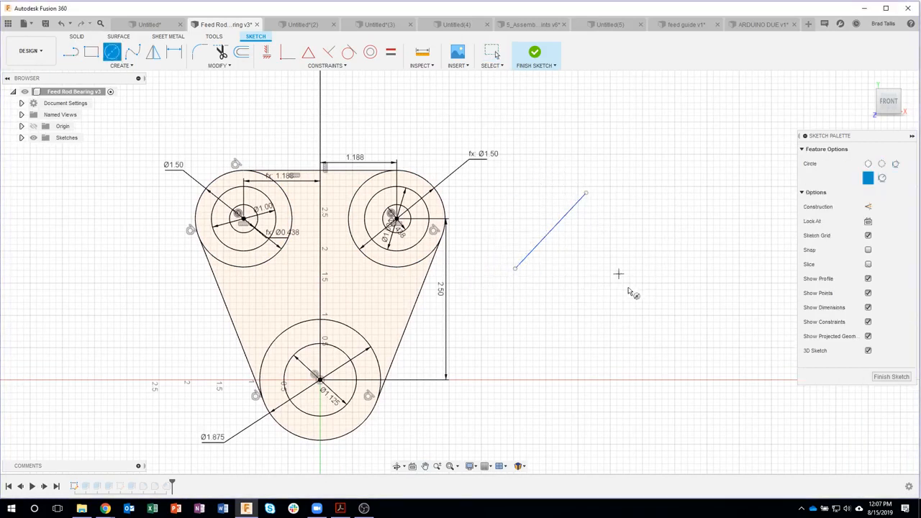
pyautogui.click(618, 273)
pyautogui.click(639, 292)
pyautogui.press('Escape')
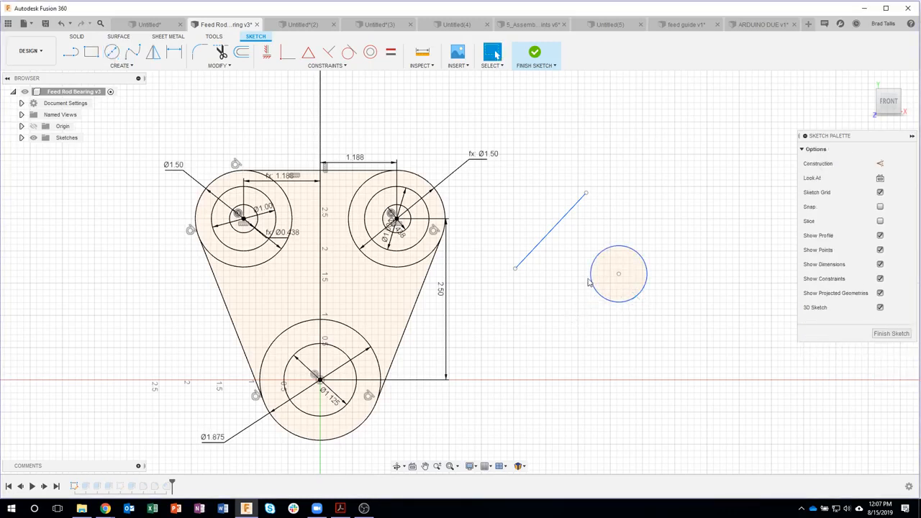
# Step: Select the new circle together with the diagonal line and inspect the constraints offered for that pair
pyautogui.click(592, 278)
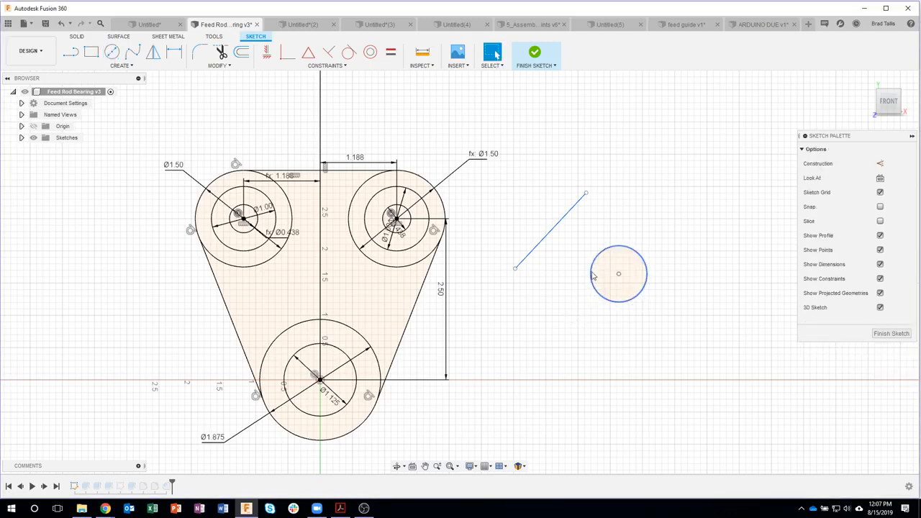
pyautogui.keyDown('shift'); pyautogui.click(552, 235); pyautogui.keyUp('shift')
pyautogui.rightClick(552, 235)
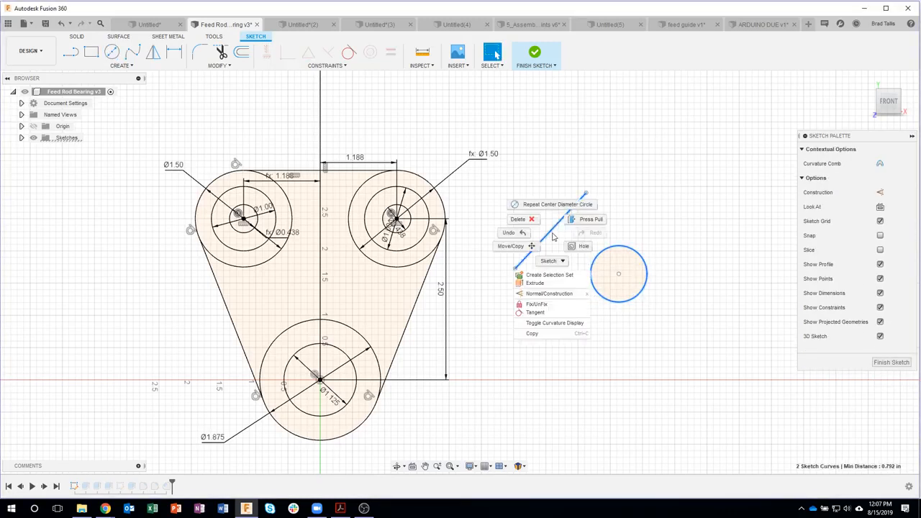
pyautogui.click(553, 314)
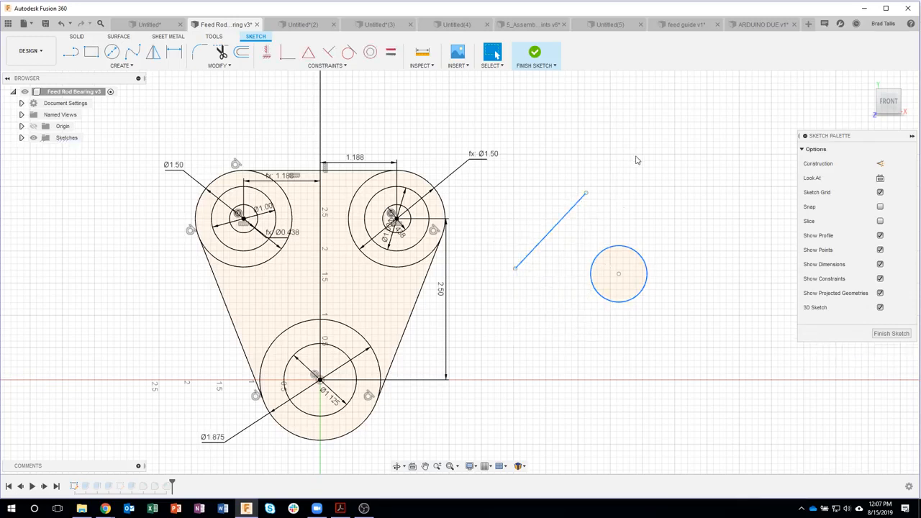
# Step: Draw a second line above the circle, sloping down to the right
pyautogui.press('l')
pyautogui.click(655, 143)
pyautogui.click(706, 228)
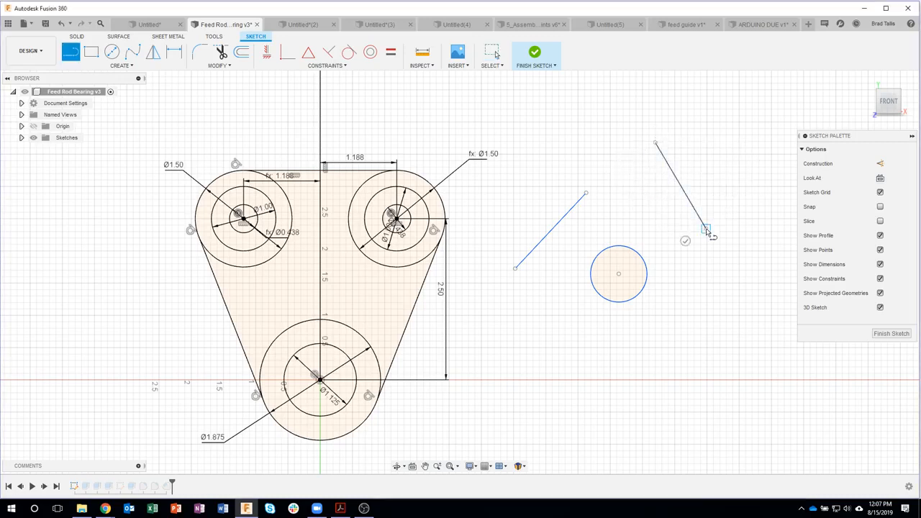
pyautogui.press('Escape')
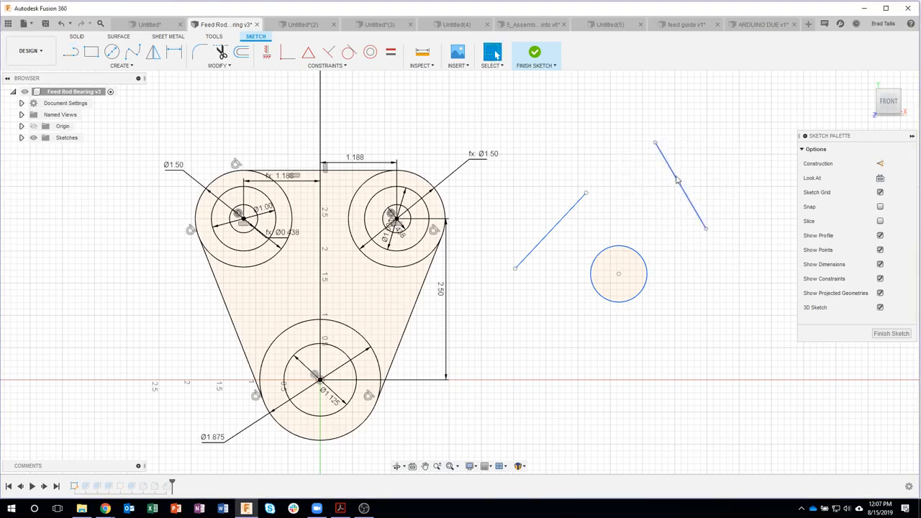
# Step: Select both loose diagonal lines and inspect the constraints offered for the pair, then deselect them
pyautogui.click(676, 180)
pyautogui.keyDown('shift'); pyautogui.click(575, 213); pyautogui.keyUp('shift')
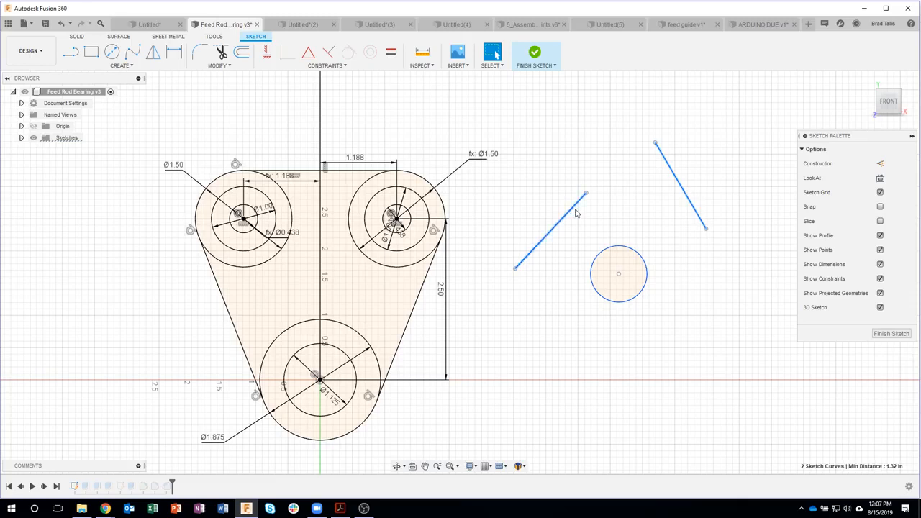
pyautogui.rightClick(583, 213)
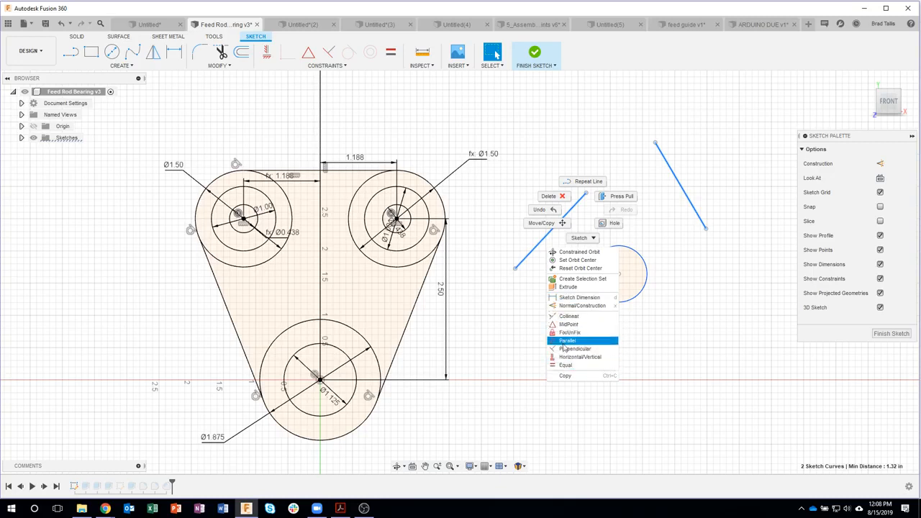
pyautogui.click(636, 316)
pyautogui.click(662, 323)
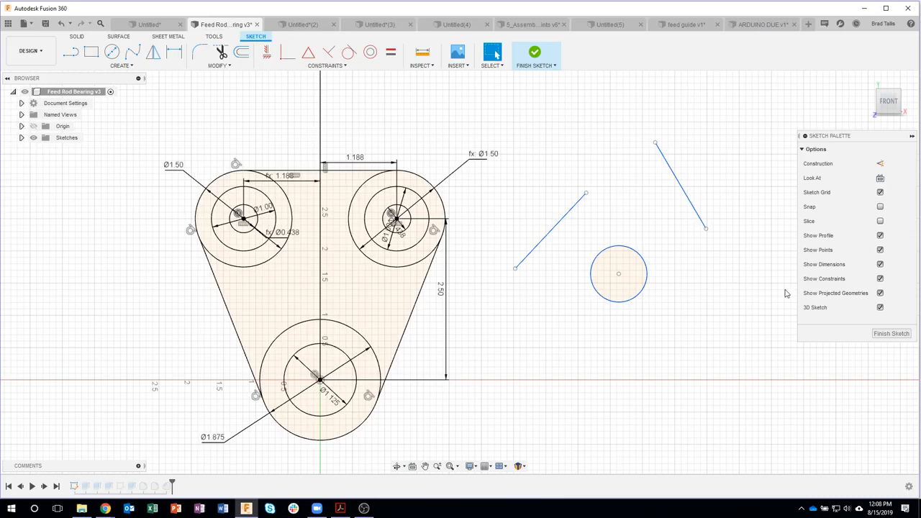
# Step: Switch to the Untitled*(2) design and dimension the top edge of the left slot to 5/8 in
pyautogui.click(295, 24)
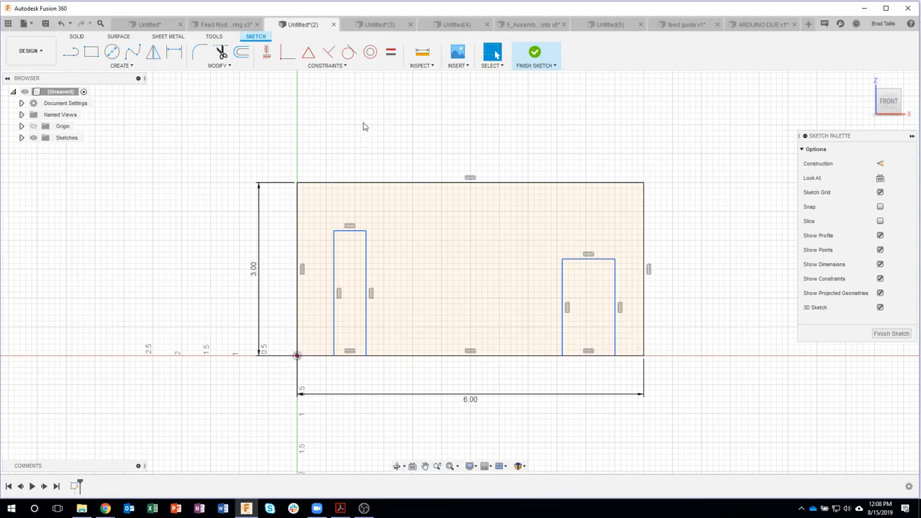
pyautogui.click(174, 57)
pyautogui.click(344, 230)
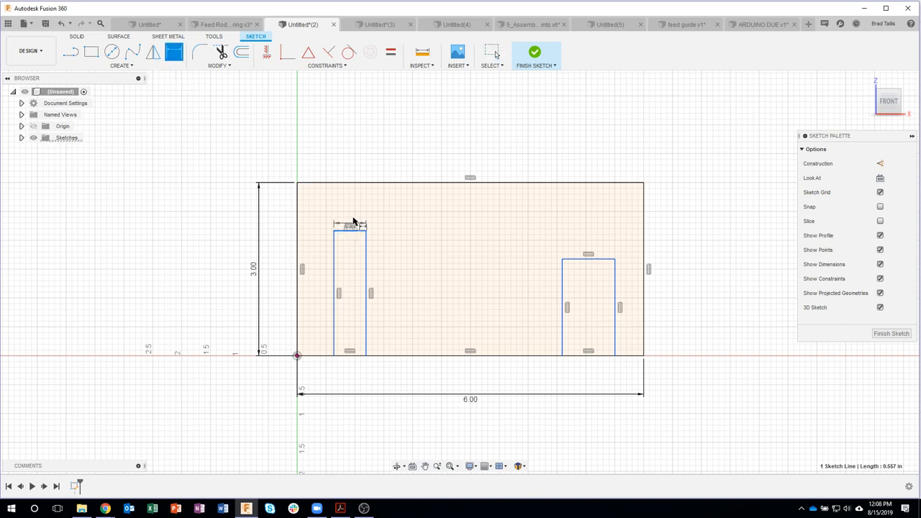
pyautogui.click(352, 152)
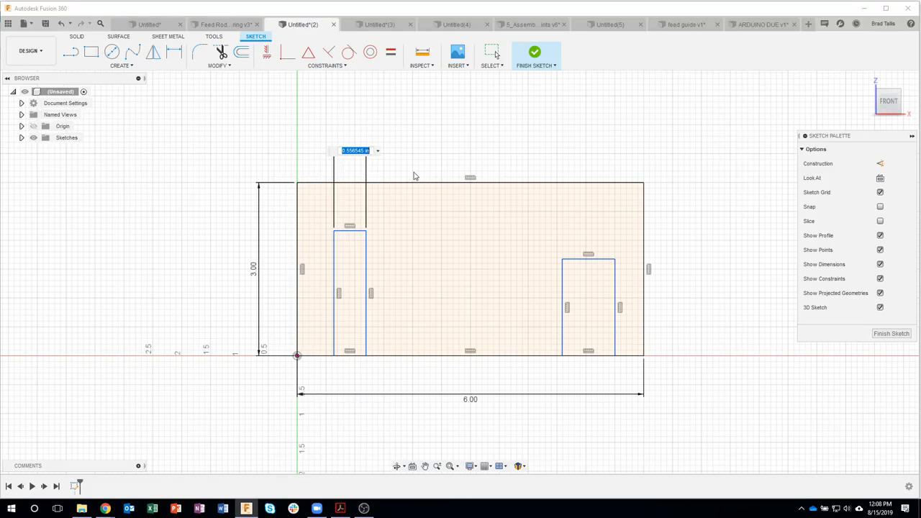
pyautogui.write('5')
pyautogui.press('Return')
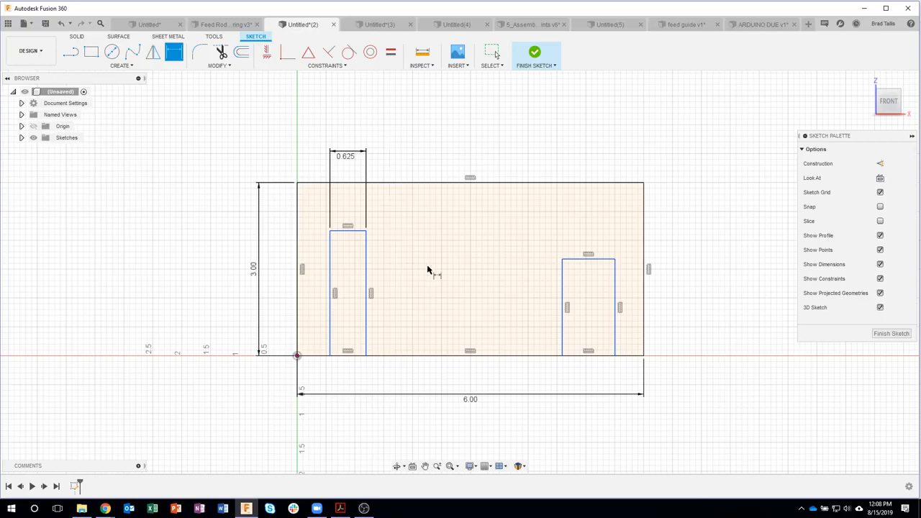
pyautogui.click(366, 314)
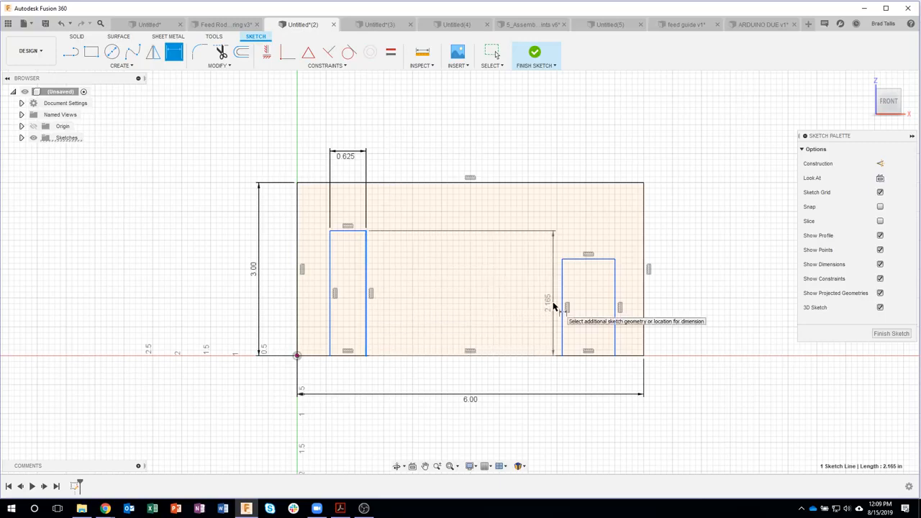
pyautogui.press('Escape')
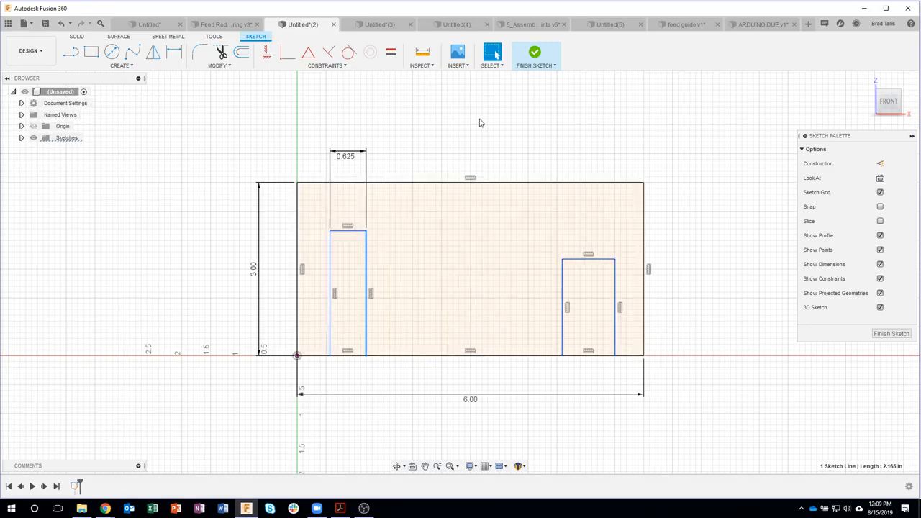
pyautogui.click(581, 241)
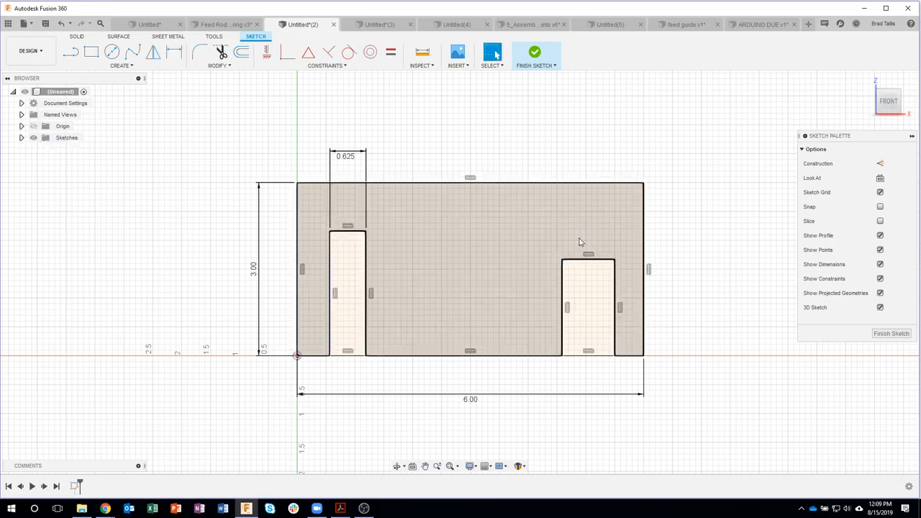
# Step: Dimension the right slot's top edge and link its width to the left slot's width dimension
pyautogui.press('d')
pyautogui.click(586, 259)
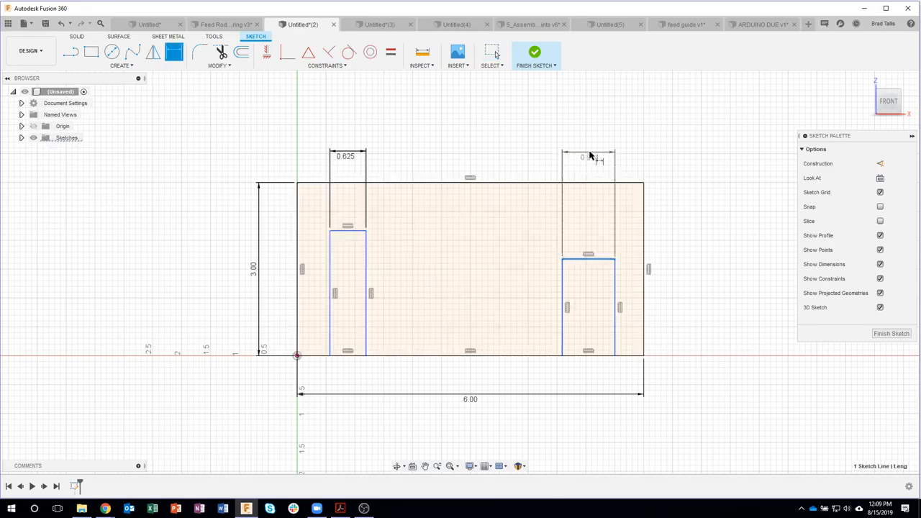
pyautogui.click(589, 155)
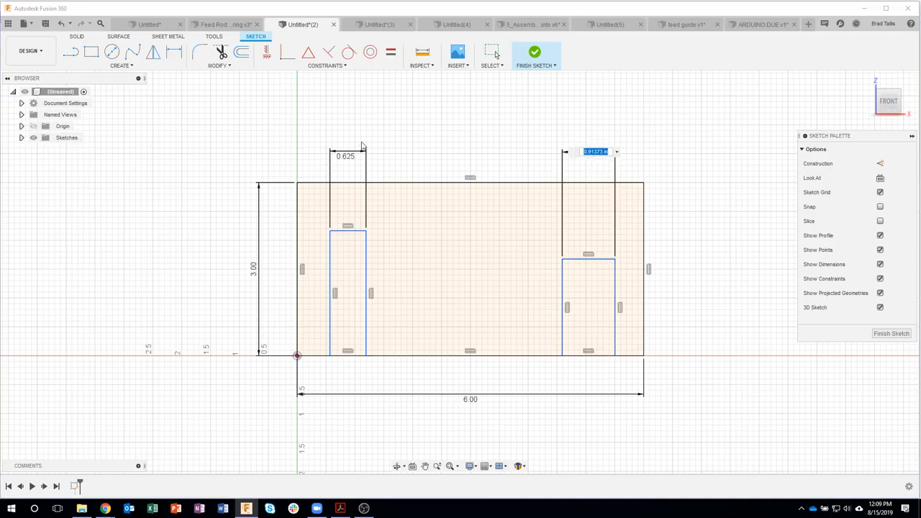
pyautogui.click(348, 164)
pyautogui.press('Return')
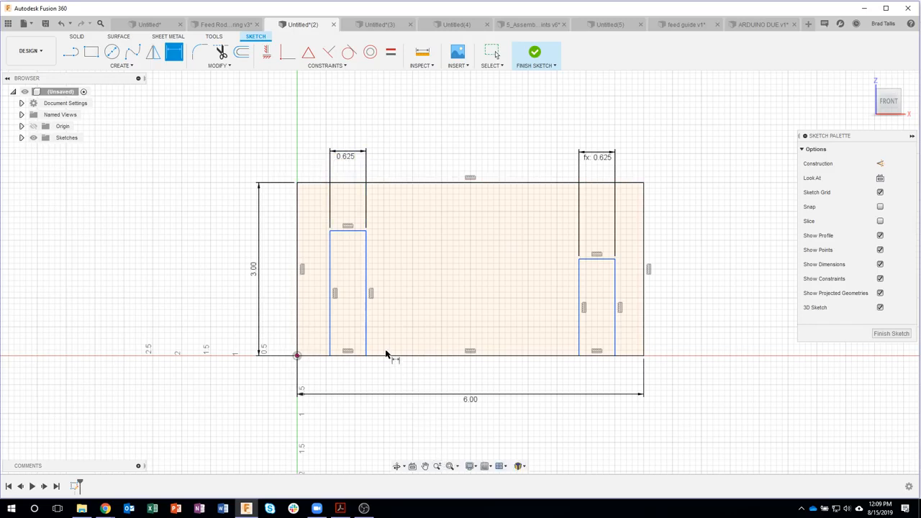
# Step: Dimension the distance between the inner edges of the two slots with the formula (d1/2)+1.5, referencing the overall width
pyautogui.click(366, 319)
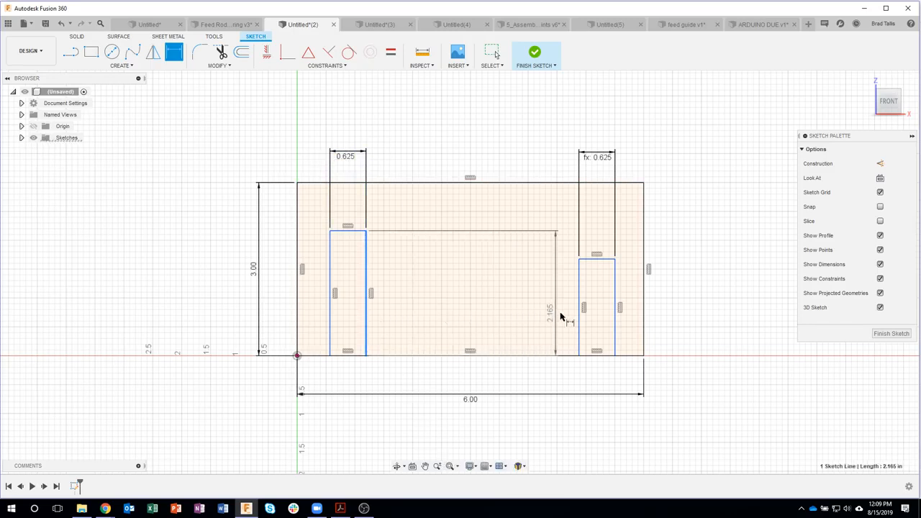
pyautogui.click(578, 314)
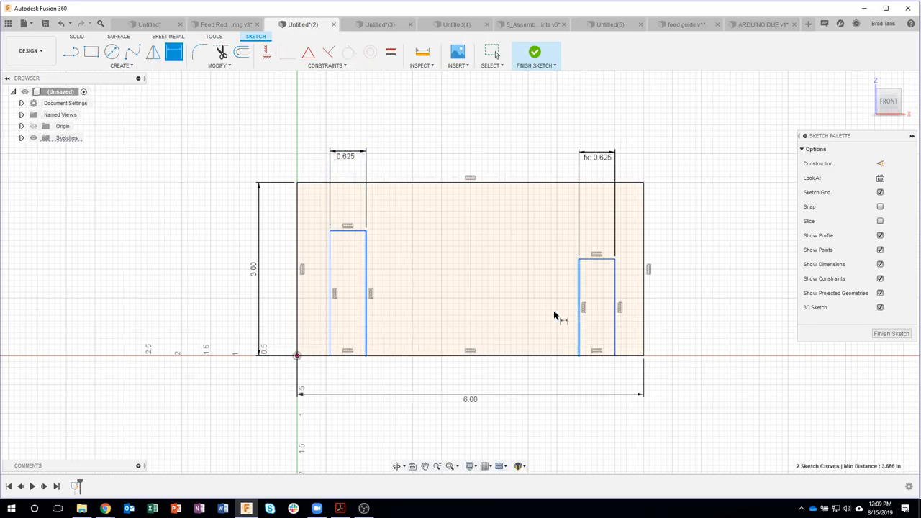
pyautogui.click(474, 311)
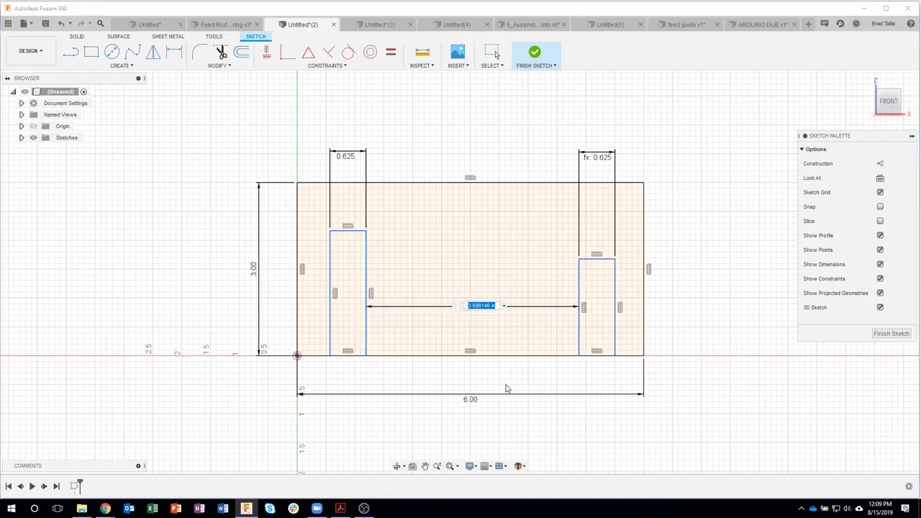
pyautogui.click(470, 400)
pyautogui.write('/2)')
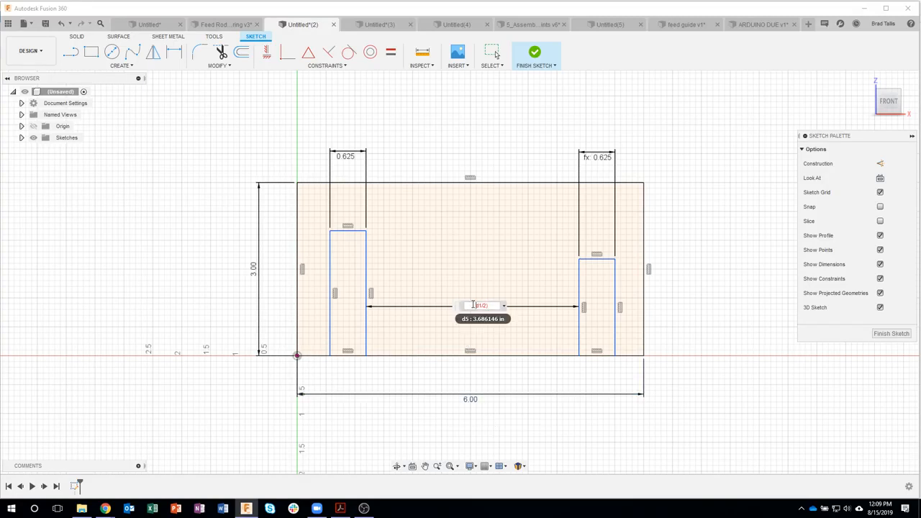
pyautogui.click(474, 305)
pyautogui.write('(d1/2)+1.5')
pyautogui.press('Return')
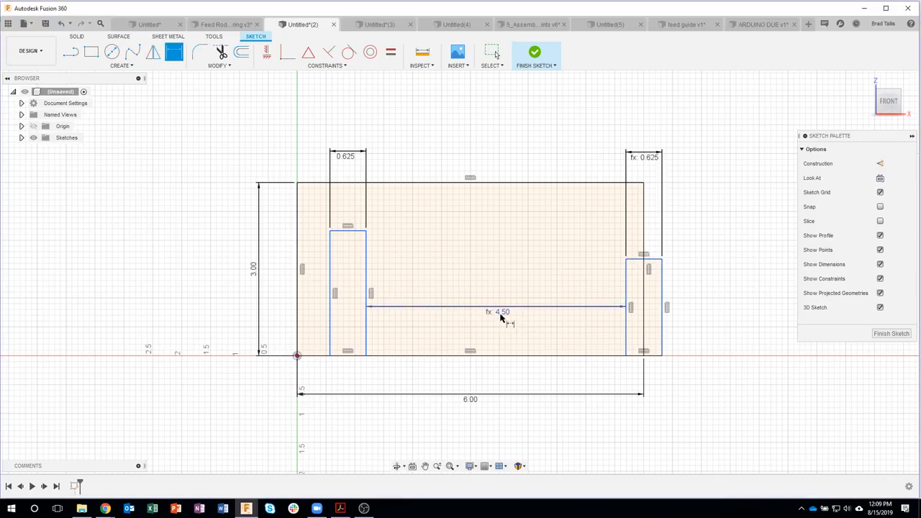
pyautogui.press('Escape')
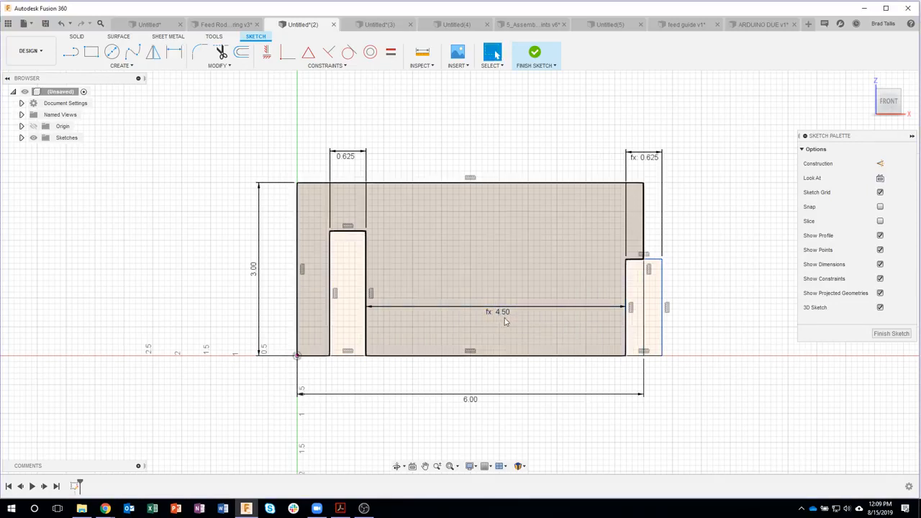
# Step: Change the slot spacing formula to (d1/2)+0.5 in and recheck the expression
pyautogui.doubleClick(501, 313)
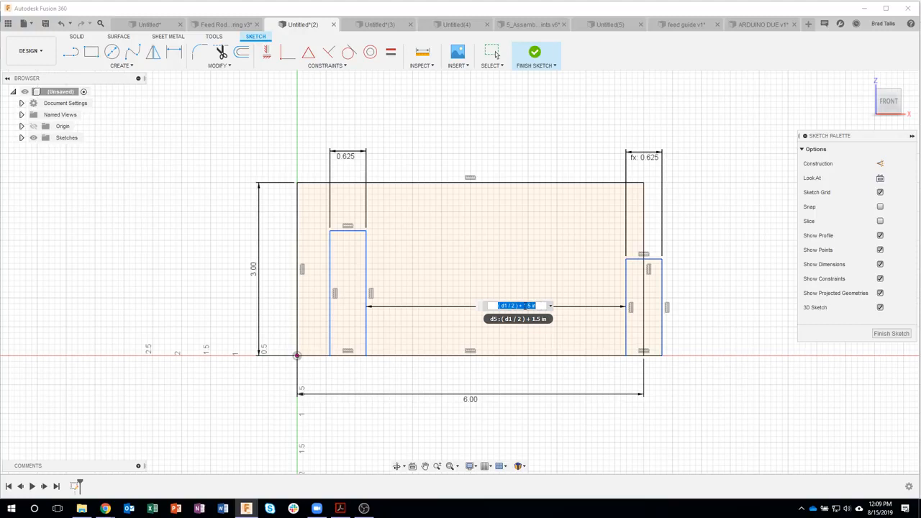
pyautogui.click(527, 306)
pyautogui.press('BackSpace')
pyautogui.press('BackSpace')
pyautogui.press('Return')
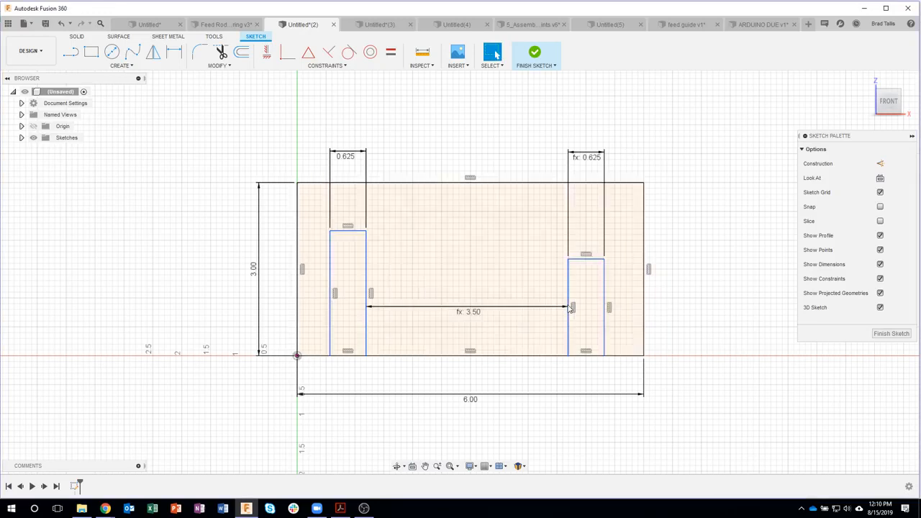
pyautogui.doubleClick(479, 318)
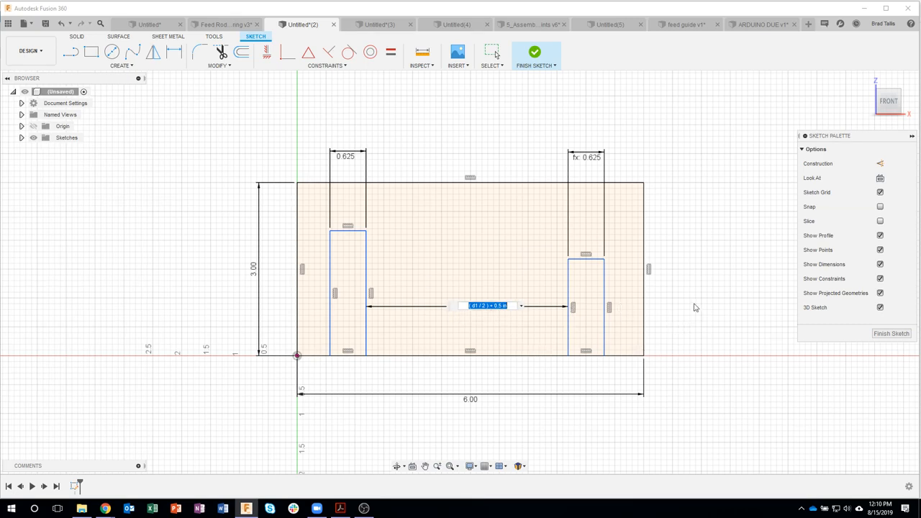
pyautogui.press('Return')
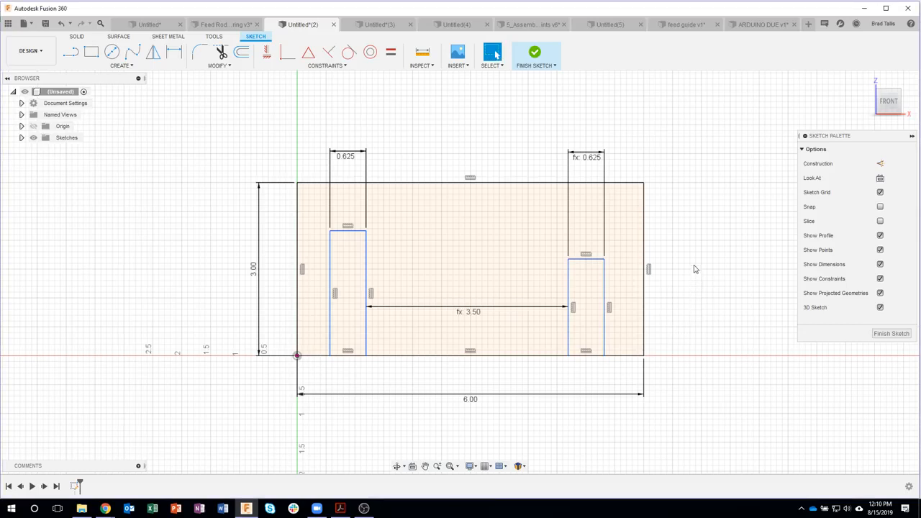
# Step: Apply a Collinear constraint between the top edges of the left and right slots
pyautogui.click(329, 65)
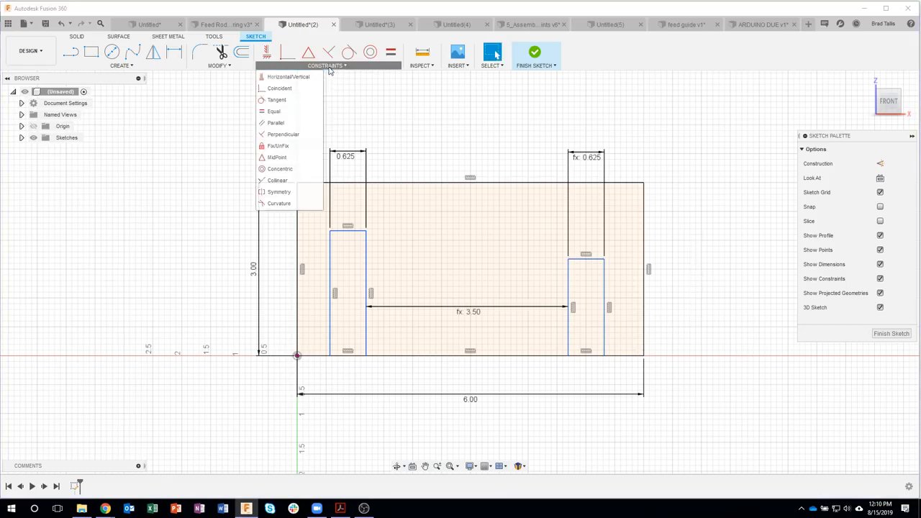
pyautogui.click(278, 179)
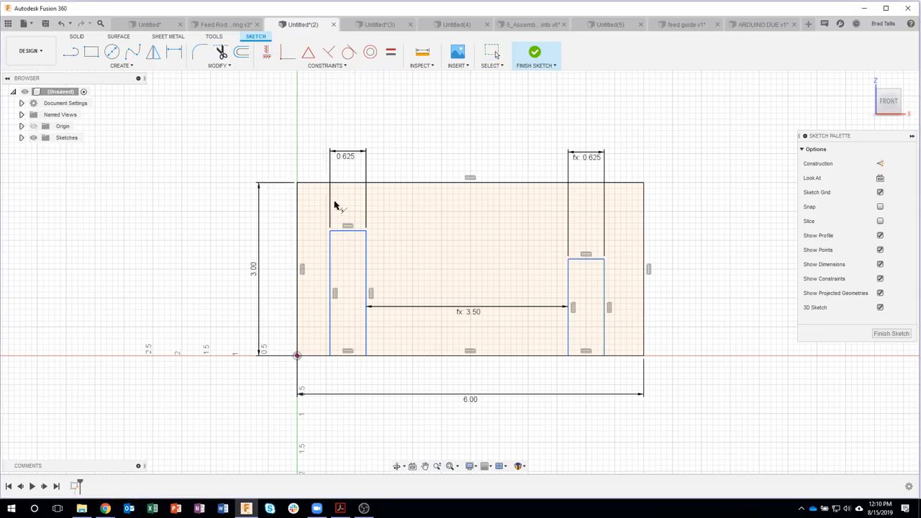
pyautogui.click(348, 231)
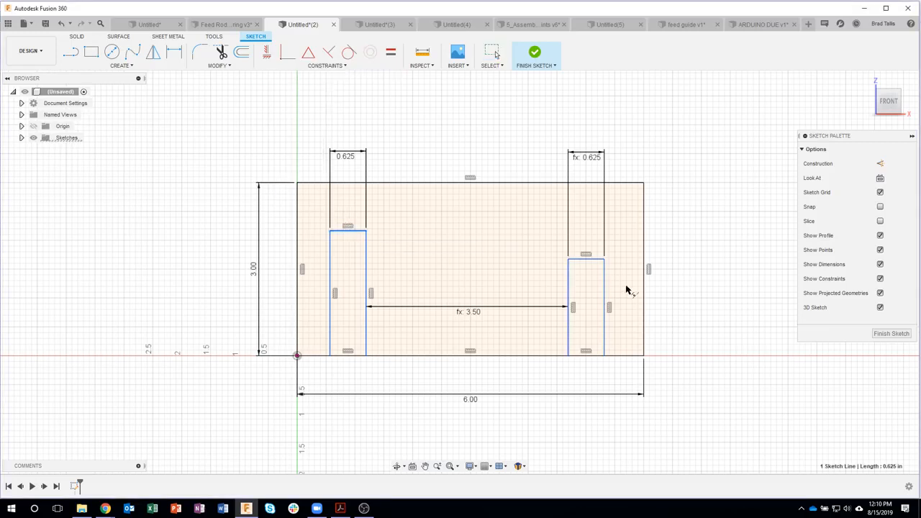
pyautogui.click(586, 258)
pyautogui.press('Escape')
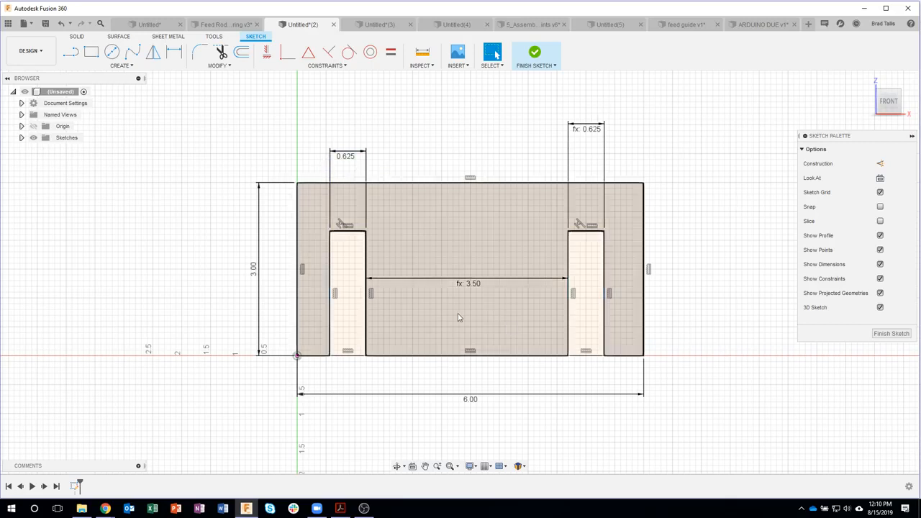
# Step: Set the left slot's width dimension to the expression 3/4-1/4 in
pyautogui.doubleClick(348, 158)
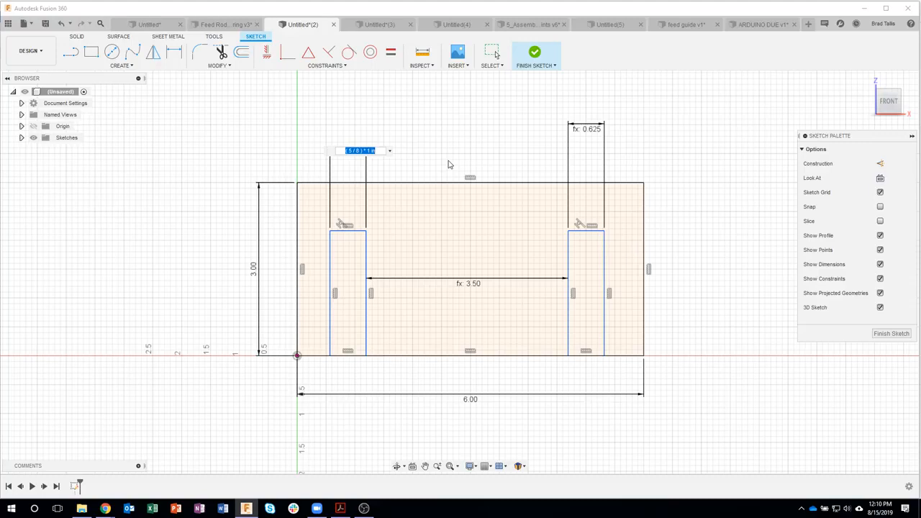
pyautogui.write('3/4-1/4')
pyautogui.press('Return')
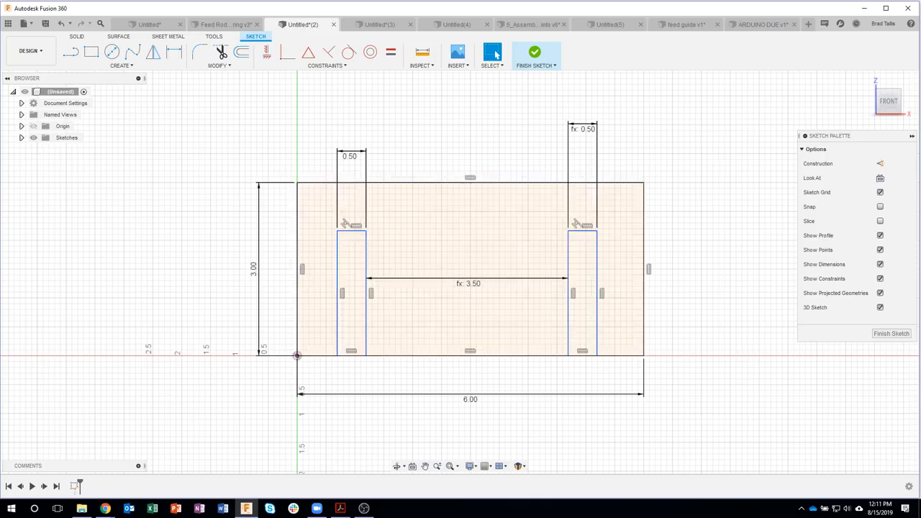
# Step: Switch to the Feed Rod Bearing v3 document and finish its active sketch
pyautogui.click(370, 26)
pyautogui.click(295, 24)
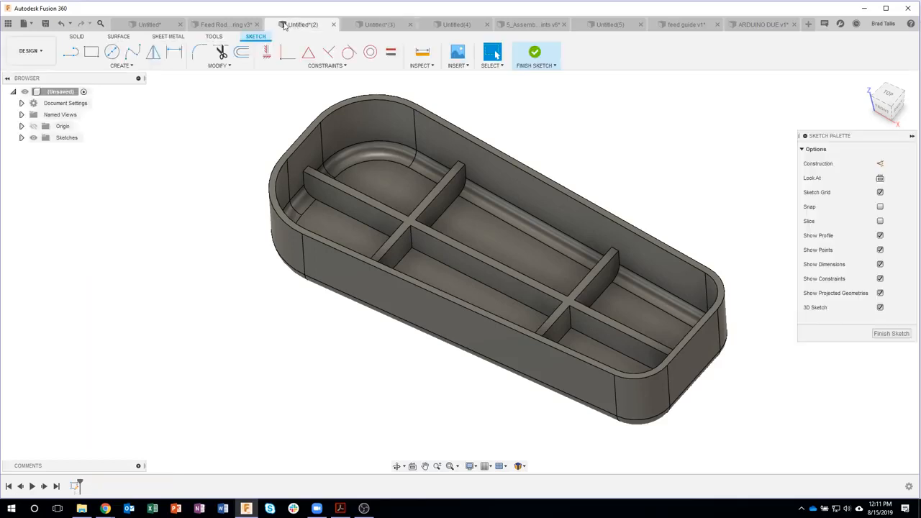
pyautogui.click(428, 27)
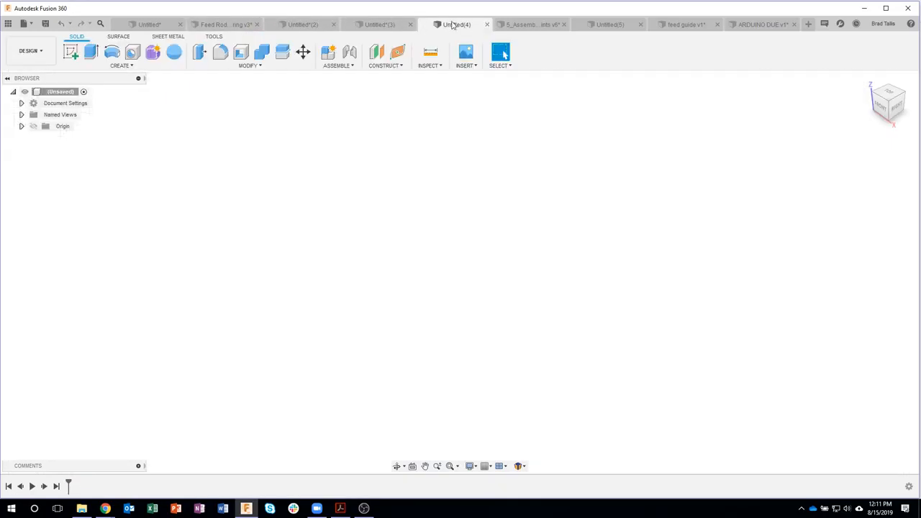
pyautogui.click(319, 26)
pyautogui.click(239, 26)
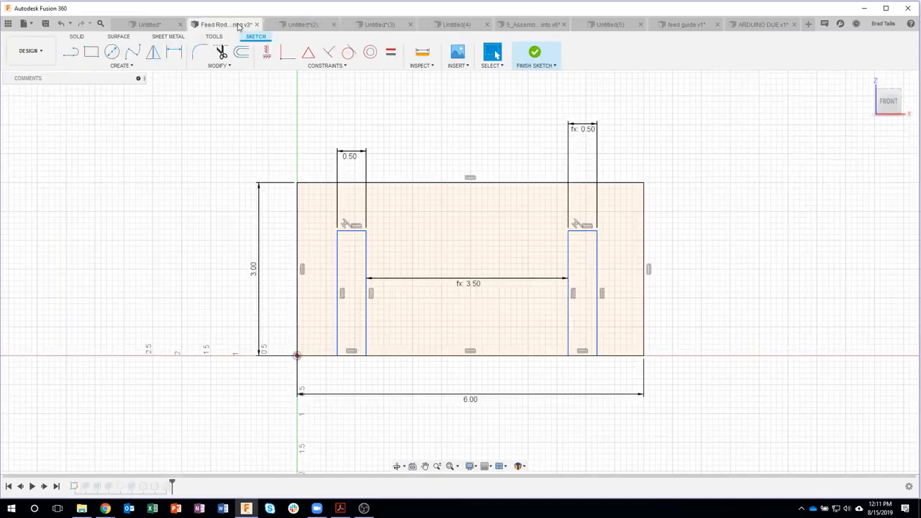
pyautogui.click(533, 60)
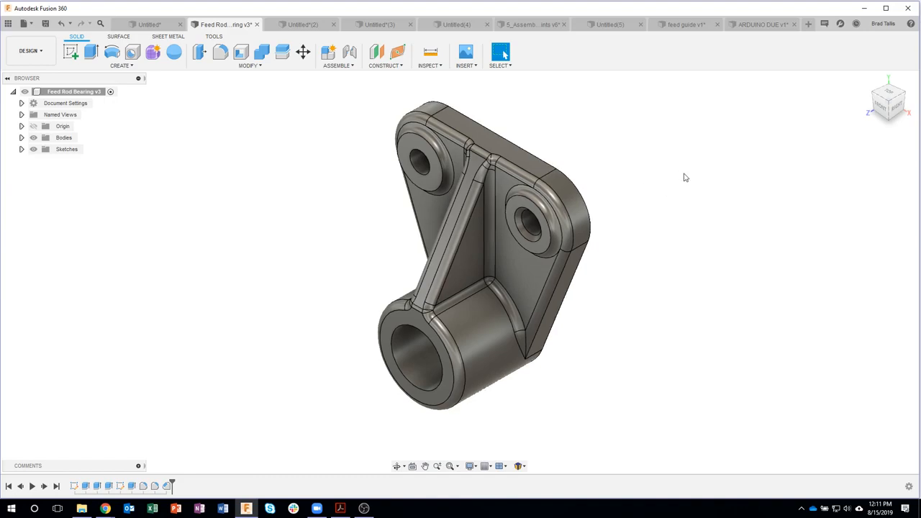
# Step: Examine the context commands offered for the plate's straight upper back edge, the large bore's cylindrical face and a boss's flat face
pyautogui.keyDown('shift'); pyautogui.moveTo(683, 177); pyautogui.dragTo(652, 183, button='middle'); pyautogui.keyUp('shift')
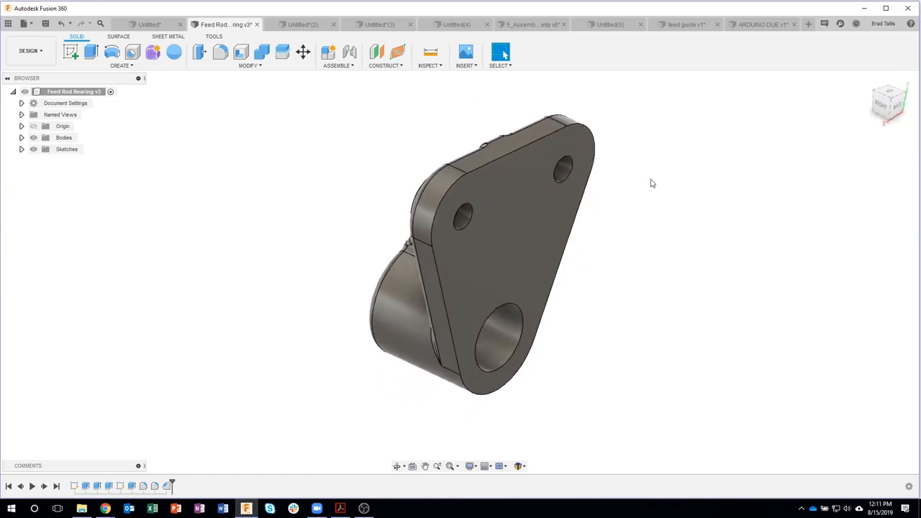
pyautogui.click(497, 162)
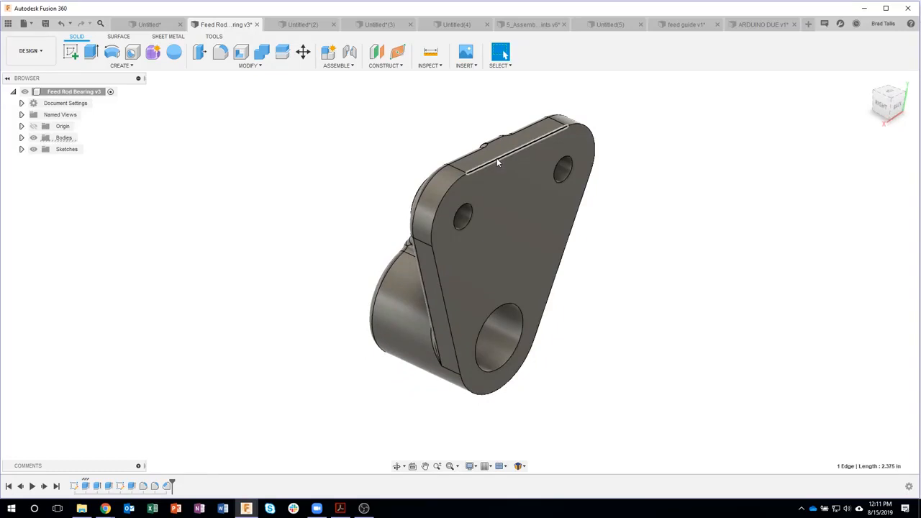
pyautogui.rightClick(497, 163)
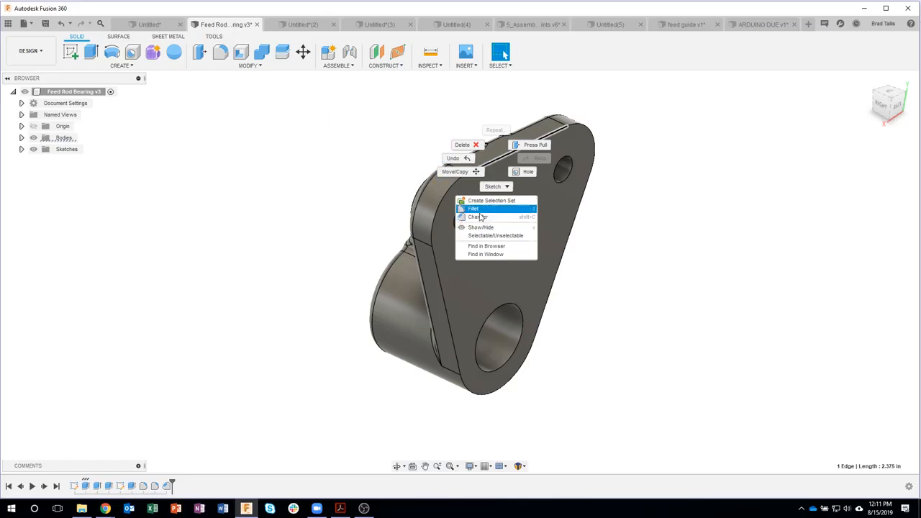
pyautogui.click(647, 220)
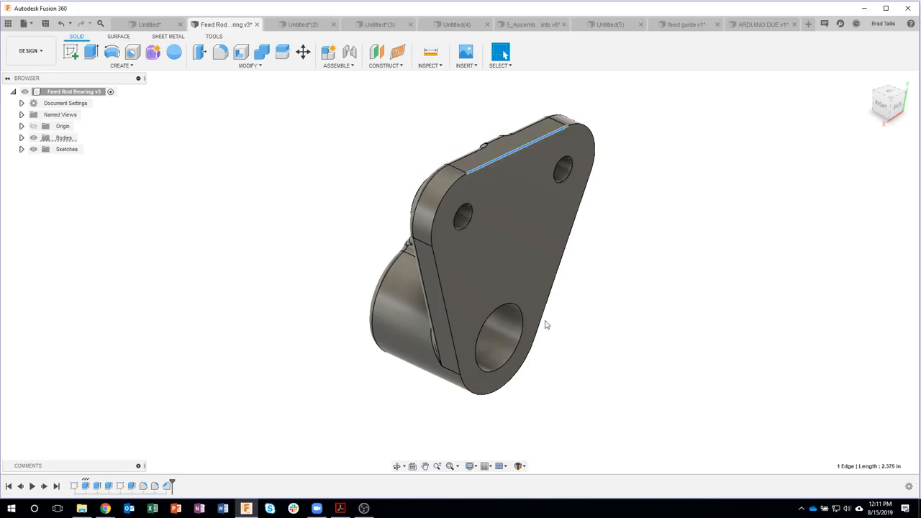
pyautogui.click(505, 328)
pyautogui.rightClick(507, 324)
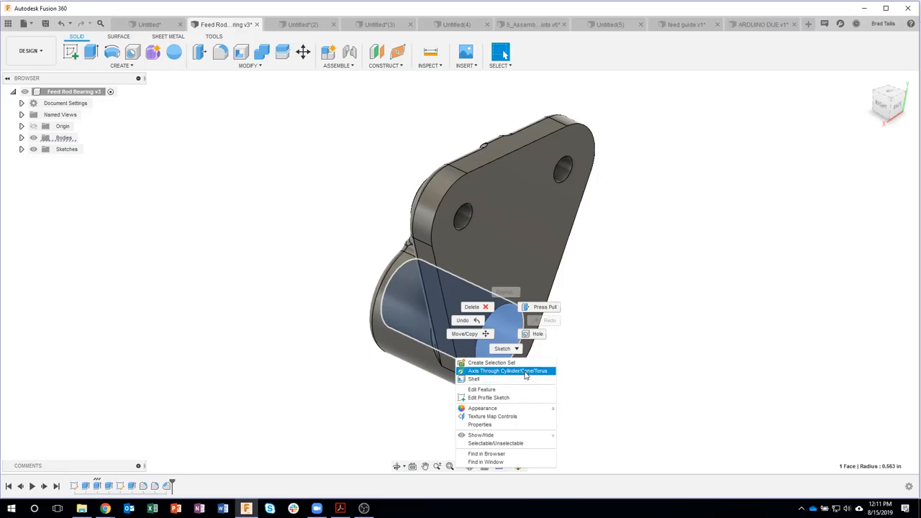
pyautogui.click(646, 277)
pyautogui.click(655, 291)
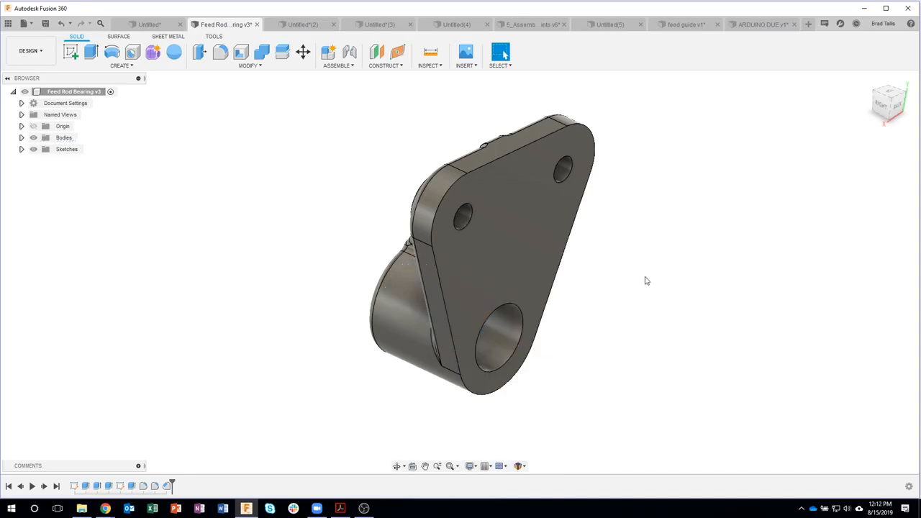
pyautogui.keyDown('shift'); pyautogui.moveTo(646, 281); pyautogui.dragTo(672, 260, button='middle'); pyautogui.keyUp('shift')
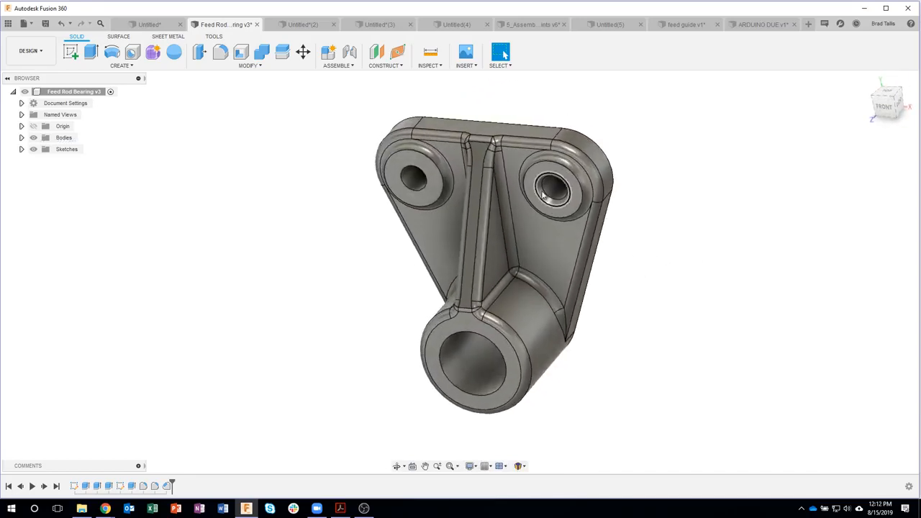
pyautogui.click(544, 173)
pyautogui.rightClick(541, 172)
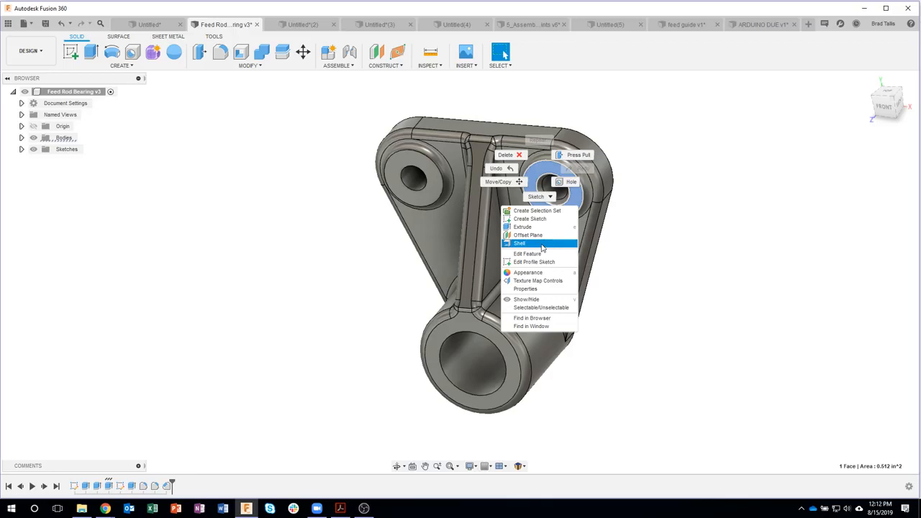
pyautogui.click(688, 238)
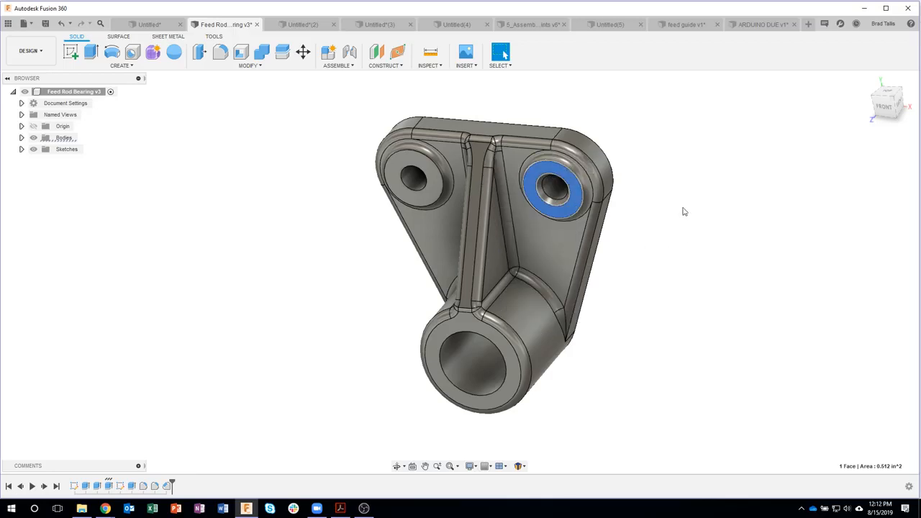
# Step: Try an equal-distance chamfer of 0.1 in around the plate's outer back edge with Tangent Chain enabled
pyautogui.keyDown('shift'); pyautogui.moveTo(684, 212); pyautogui.dragTo(515, 173, button='middle'); pyautogui.keyUp('shift')
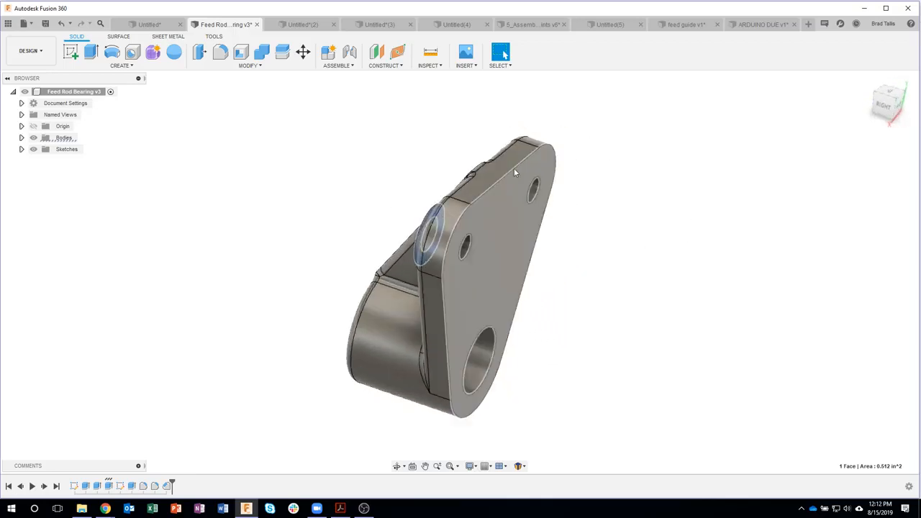
pyautogui.click(511, 169)
pyautogui.rightClick(511, 169)
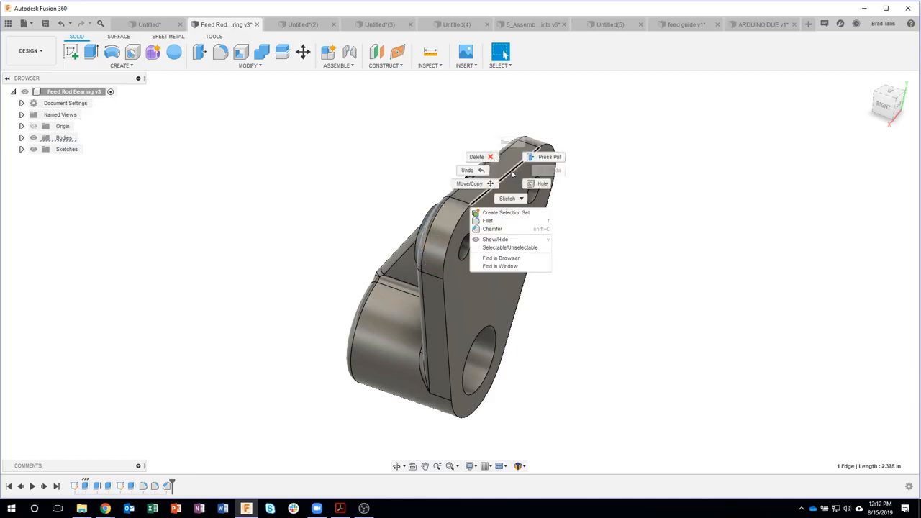
pyautogui.click(499, 229)
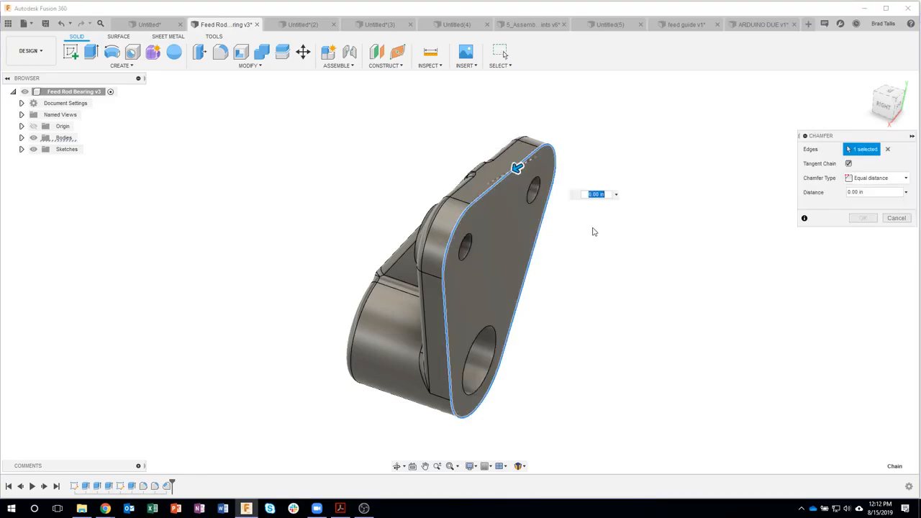
pyautogui.write('1')
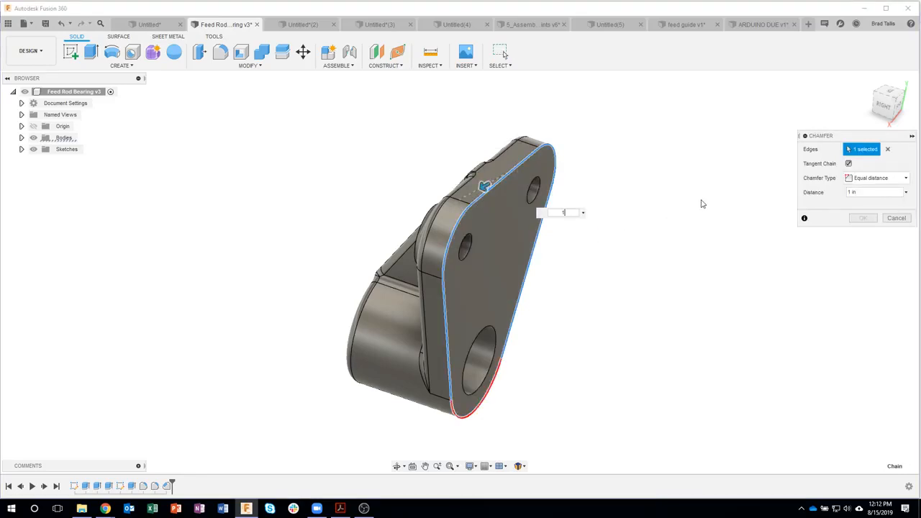
pyautogui.click(849, 192)
pyautogui.press('BackSpace')
pyautogui.write('0.1')
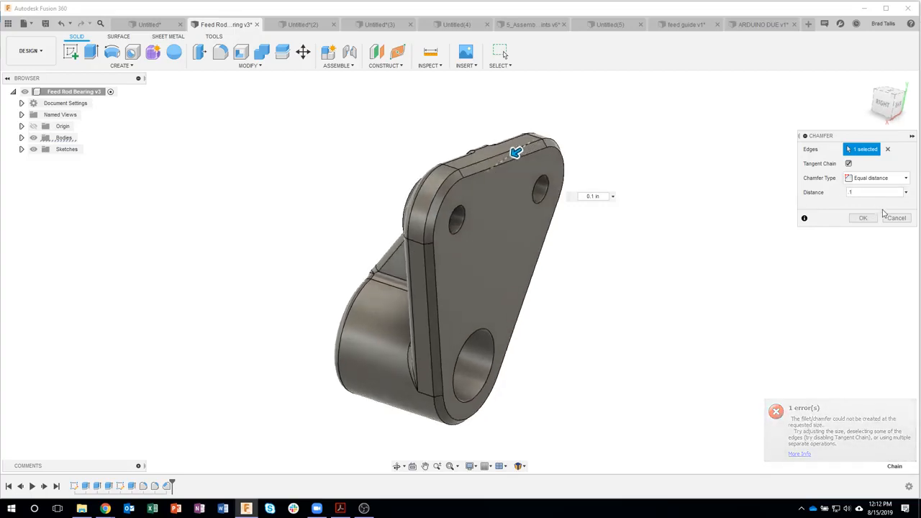
pyautogui.keyDown('shift'); pyautogui.moveTo(864, 221); pyautogui.dragTo(403, 330, button='middle'); pyautogui.keyUp('shift')
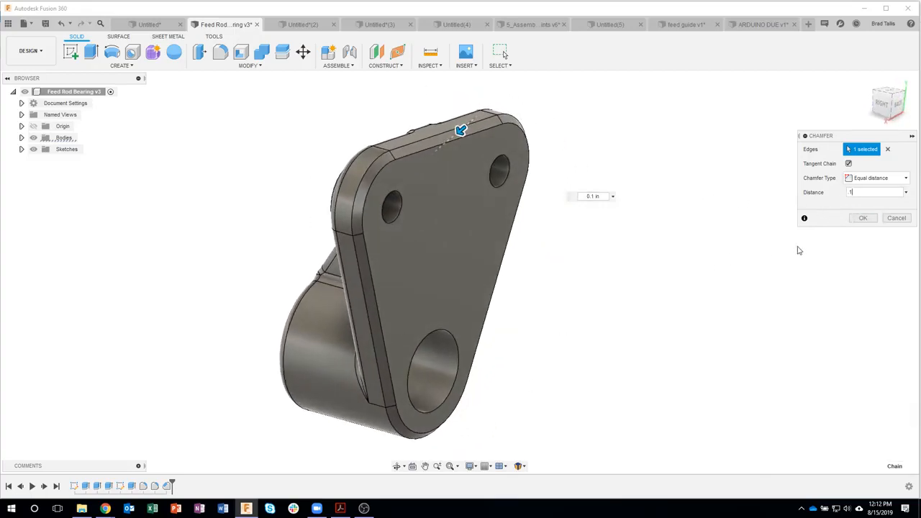
pyautogui.click(895, 218)
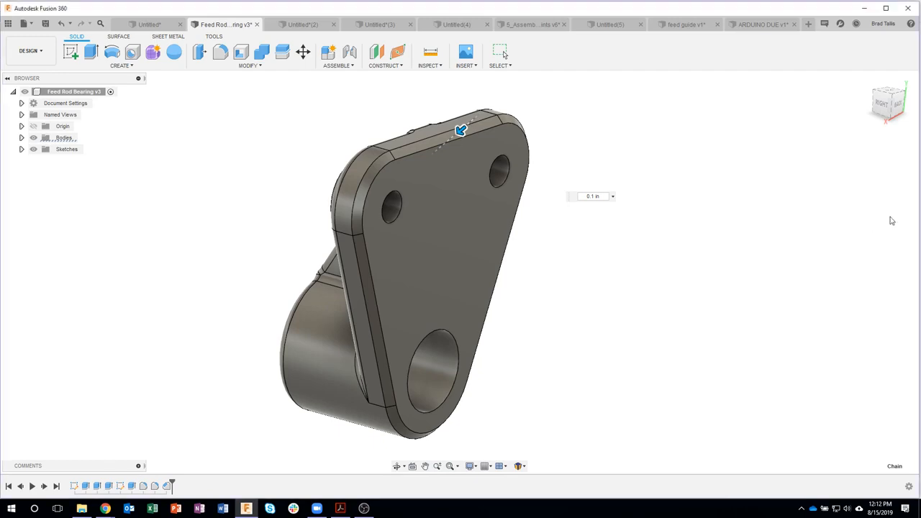
# Step: Examine the context commands offered for the plate's front face and for Body1
pyautogui.keyDown('shift'); pyautogui.moveTo(647, 257); pyautogui.dragTo(617, 257, button='middle'); pyautogui.keyUp('shift')
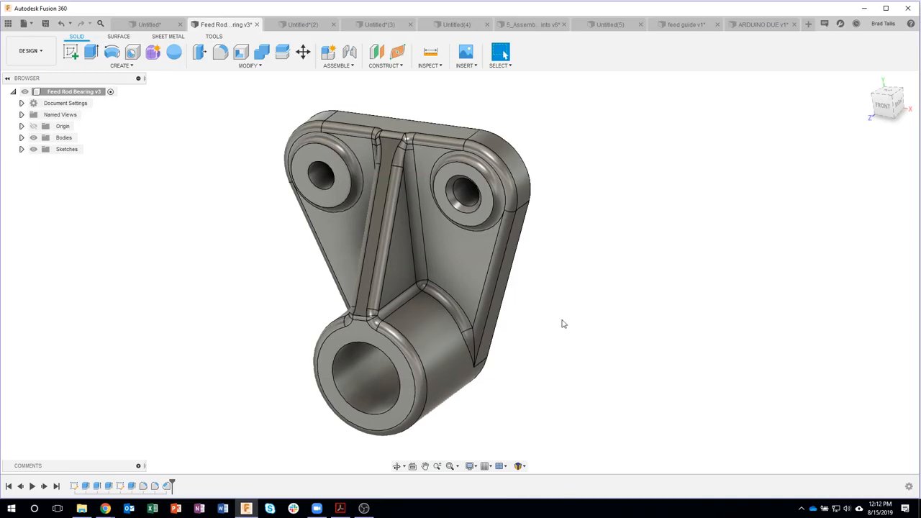
pyautogui.rightClick(466, 255)
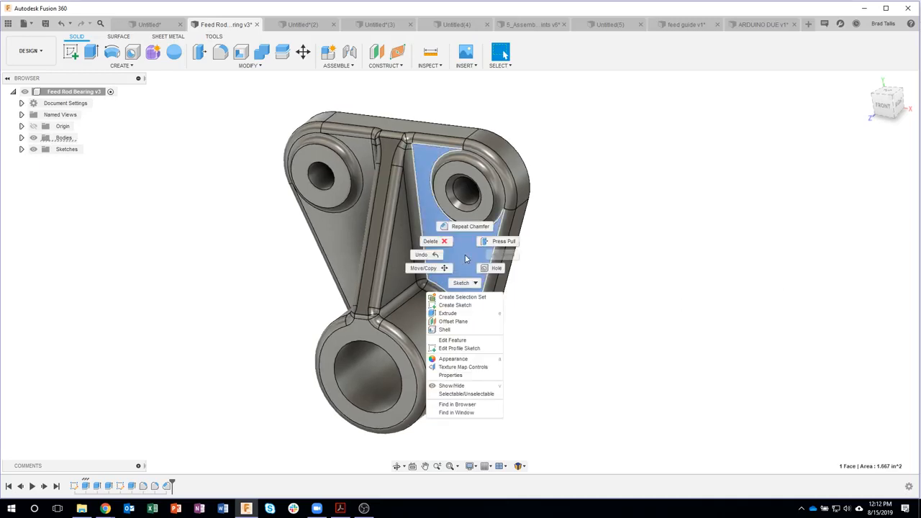
pyautogui.click(604, 268)
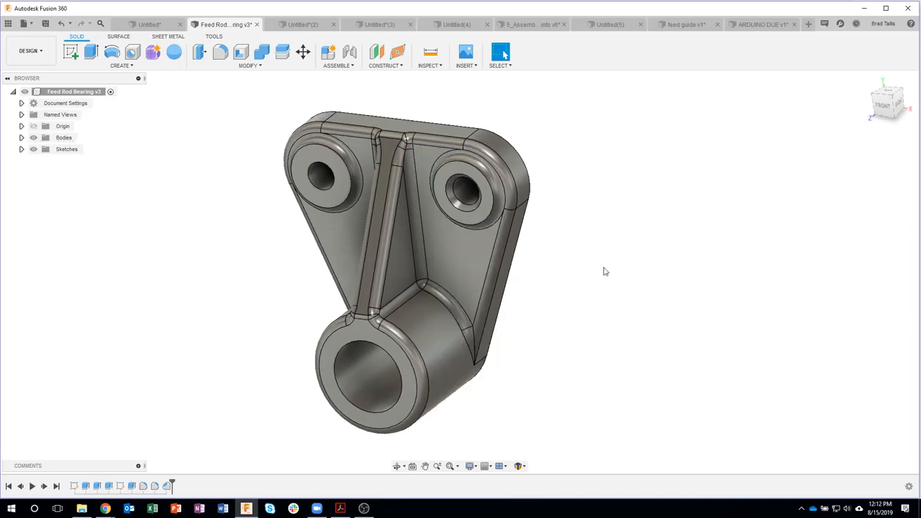
pyautogui.click(22, 138)
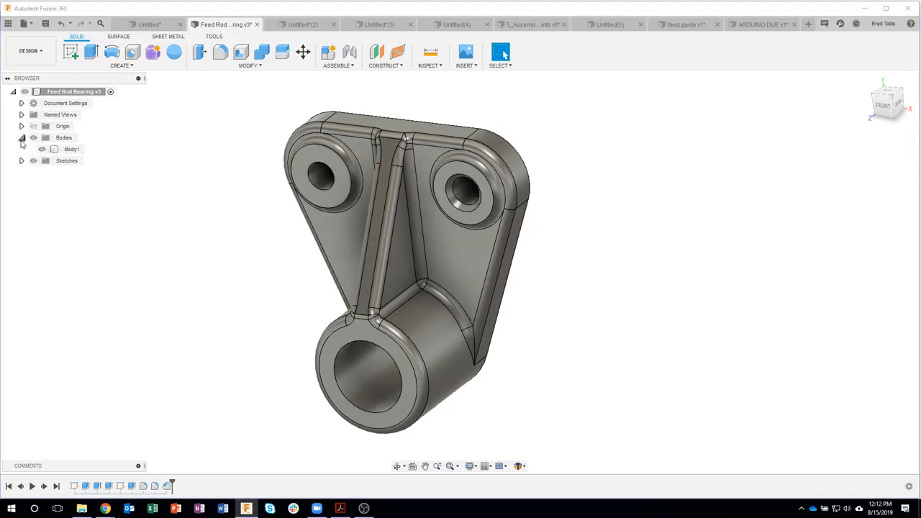
pyautogui.click(71, 149)
pyautogui.rightClick(71, 152)
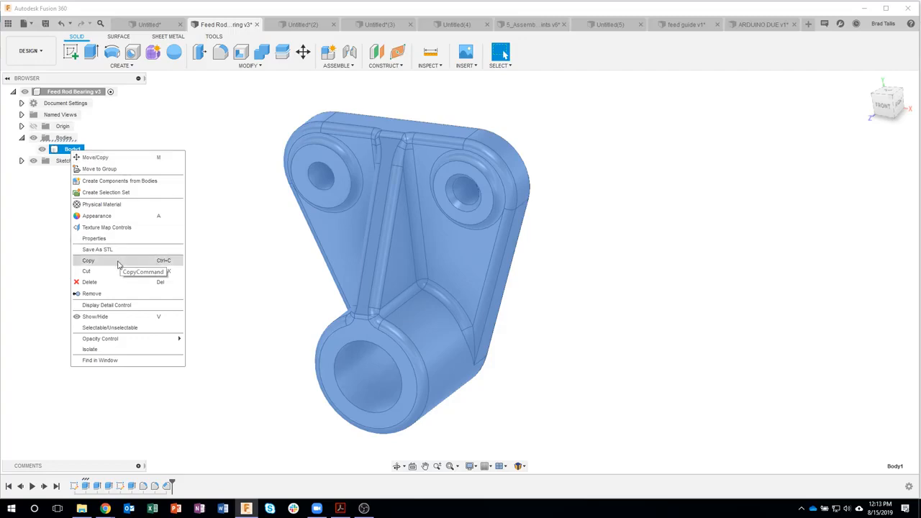
pyautogui.click(555, 257)
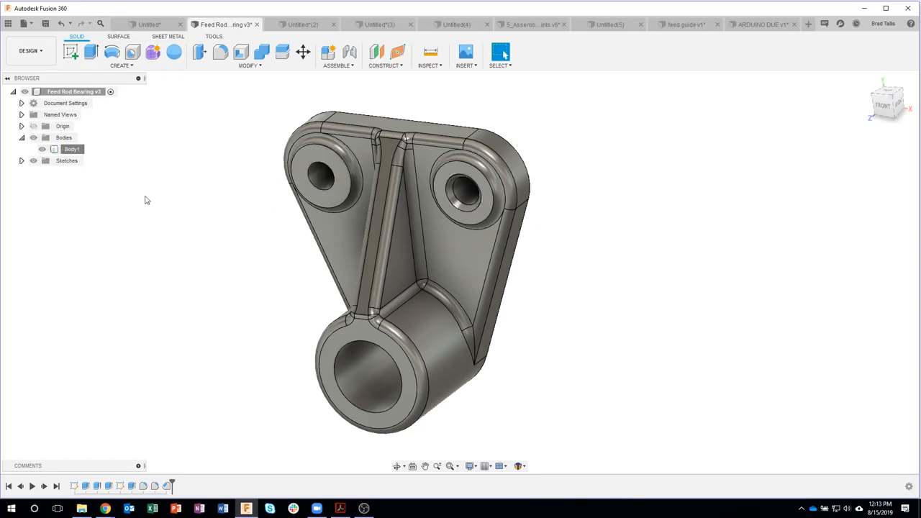
# Step: Make Sketch1 visible and show its dimensions on the bearing model
pyautogui.click(21, 161)
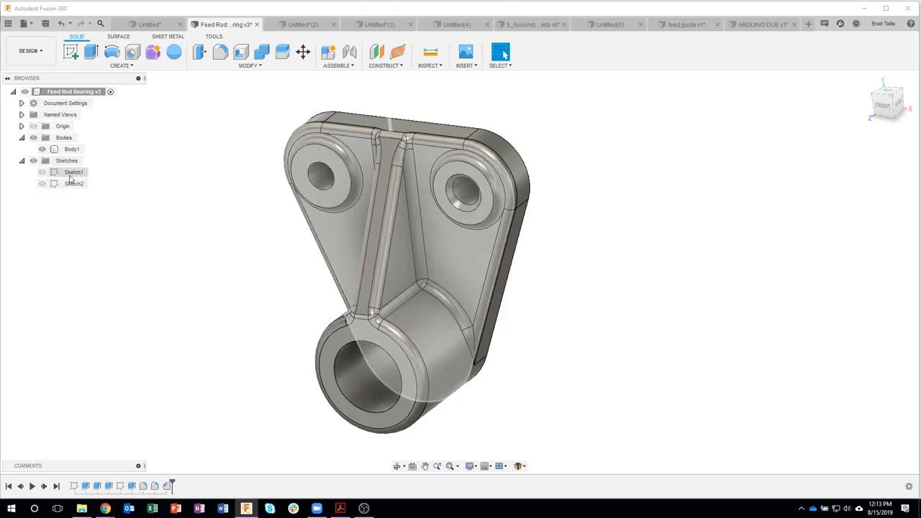
pyautogui.click(42, 172)
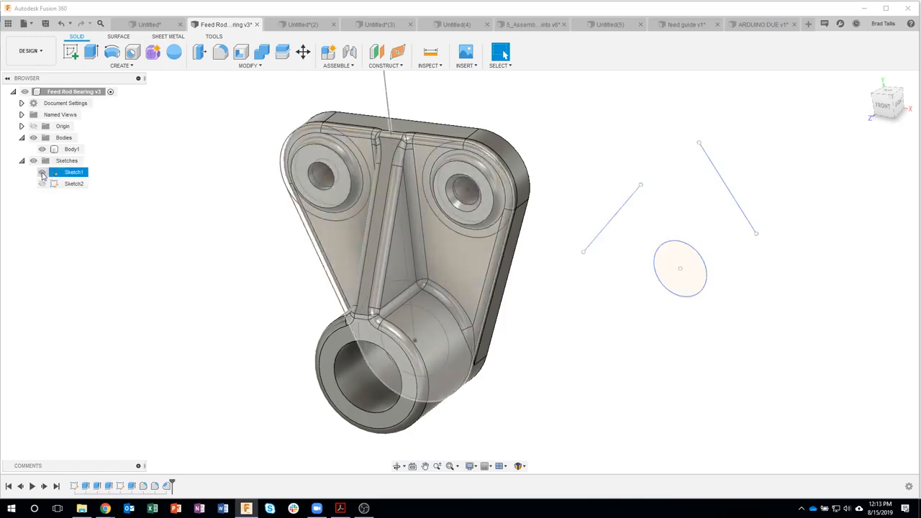
pyautogui.moveTo(226, 216)
pyautogui.keyDown('shift'); pyautogui.mouseDown(button='middle')
pyautogui.moveTo(357, 192)
pyautogui.moveTo(607, 212)
pyautogui.moveTo(210, 218)
pyautogui.moveTo(74, 173)
pyautogui.mouseUp(button='middle'); pyautogui.keyUp('shift')
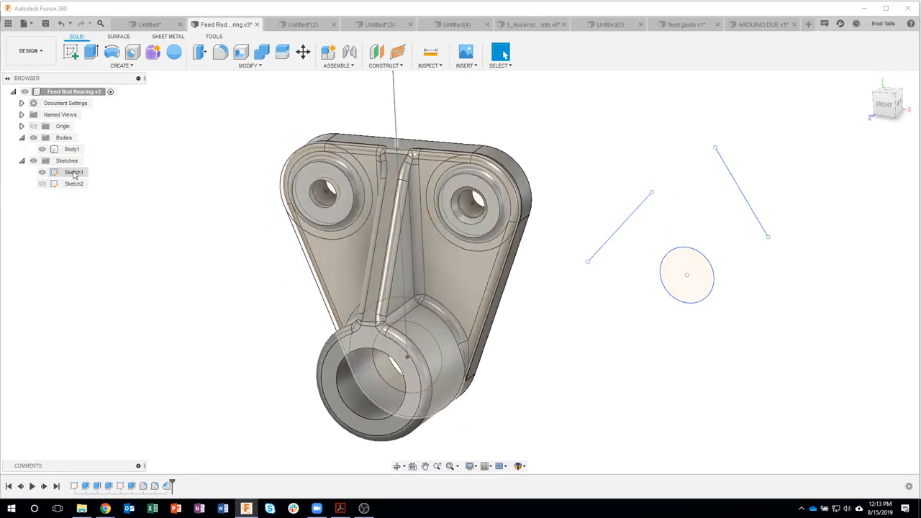
pyautogui.rightClick(74, 174)
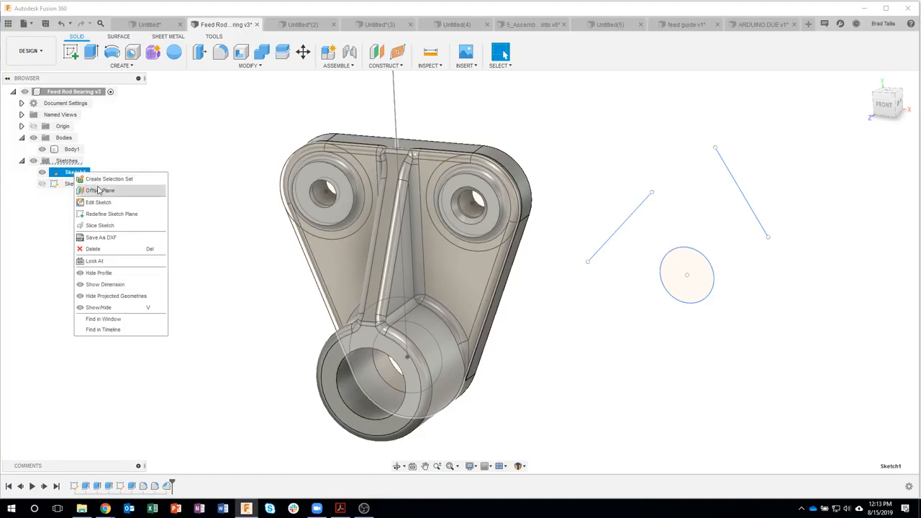
pyautogui.click(134, 286)
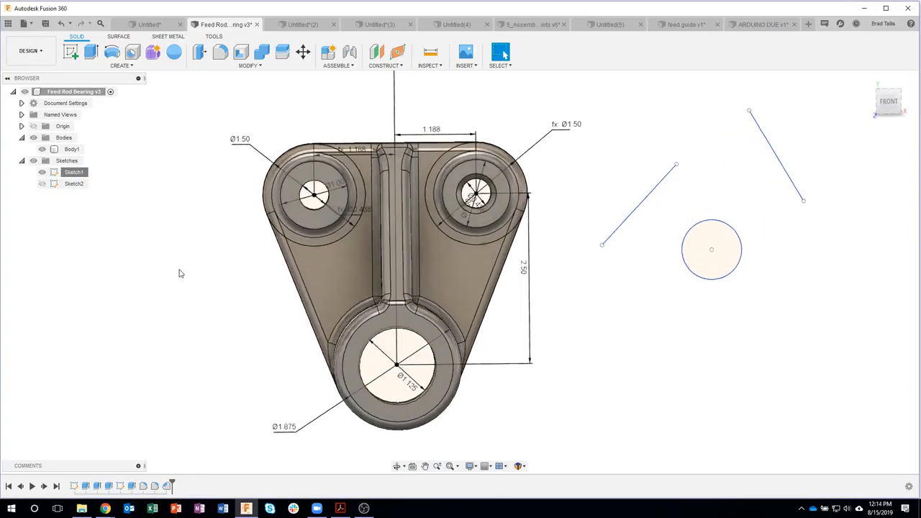
# Step: Set the large bore's diameter dimension in Sketch1 to 0.75 in
pyautogui.moveTo(593, 194)
pyautogui.keyDown('shift'); pyautogui.mouseDown(button='middle')
pyautogui.moveTo(572, 259)
pyautogui.moveTo(468, 372)
pyautogui.moveTo(399, 374)
pyautogui.mouseUp(button='middle'); pyautogui.keyUp('shift')
pyautogui.doubleClick(399, 374)
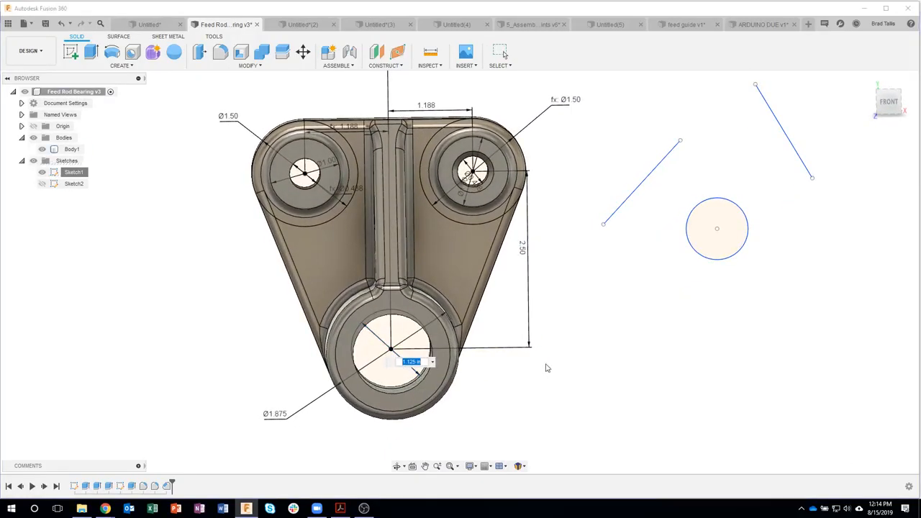
pyautogui.press('BackSpace')
pyautogui.write('.75')
pyautogui.press('Return')
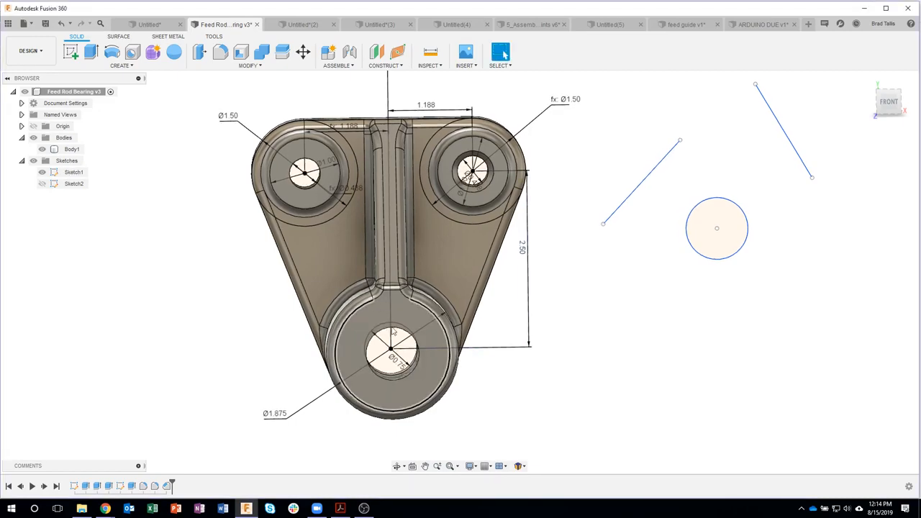
# Step: Hide Sketch1 and inspect Sketch2 on the model by turning its visibility on and off again
pyautogui.moveTo(546, 370)
pyautogui.keyDown('shift'); pyautogui.mouseDown(button='middle')
pyautogui.moveTo(580, 401)
pyautogui.moveTo(601, 381)
pyautogui.moveTo(615, 270)
pyautogui.mouseUp(button='middle'); pyautogui.keyUp('shift')
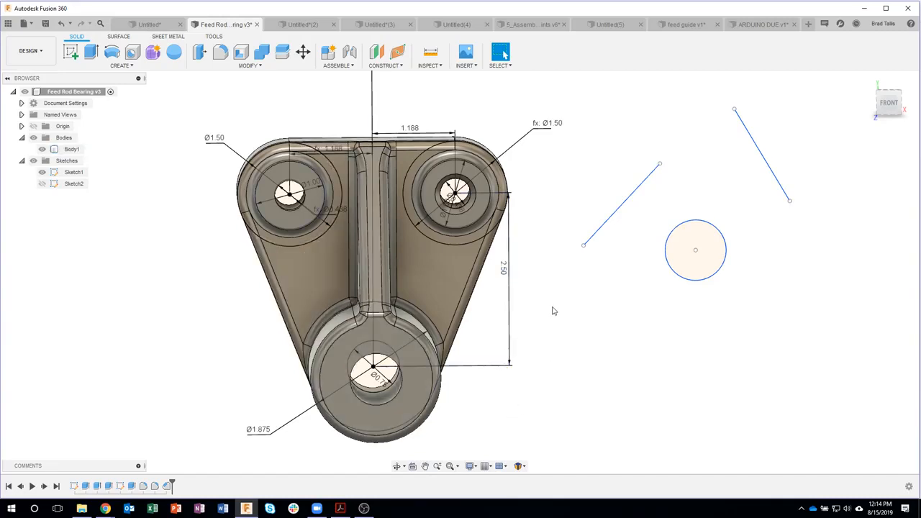
pyautogui.moveTo(600, 312)
pyautogui.keyDown('shift'); pyautogui.mouseDown(button='middle')
pyautogui.moveTo(424, 319)
pyautogui.moveTo(215, 305)
pyautogui.moveTo(176, 280)
pyautogui.mouseUp(button='middle'); pyautogui.keyUp('shift')
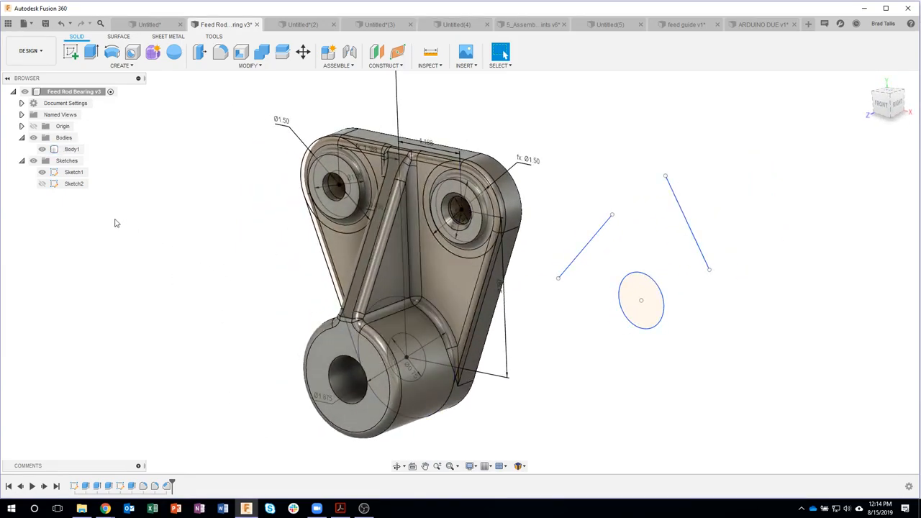
pyautogui.click(41, 172)
pyautogui.click(43, 183)
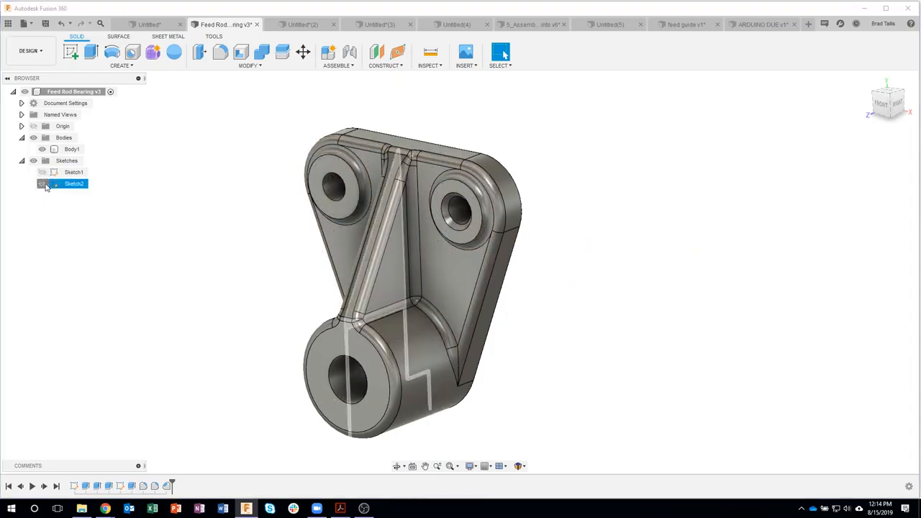
pyautogui.moveTo(93, 225)
pyautogui.keyDown('shift'); pyautogui.mouseDown(button='middle')
pyautogui.moveTo(251, 267)
pyautogui.moveTo(377, 341)
pyautogui.moveTo(396, 362)
pyautogui.moveTo(345, 358)
pyautogui.moveTo(245, 269)
pyautogui.moveTo(214, 271)
pyautogui.moveTo(224, 272)
pyautogui.mouseUp(button='middle'); pyautogui.keyUp('shift')
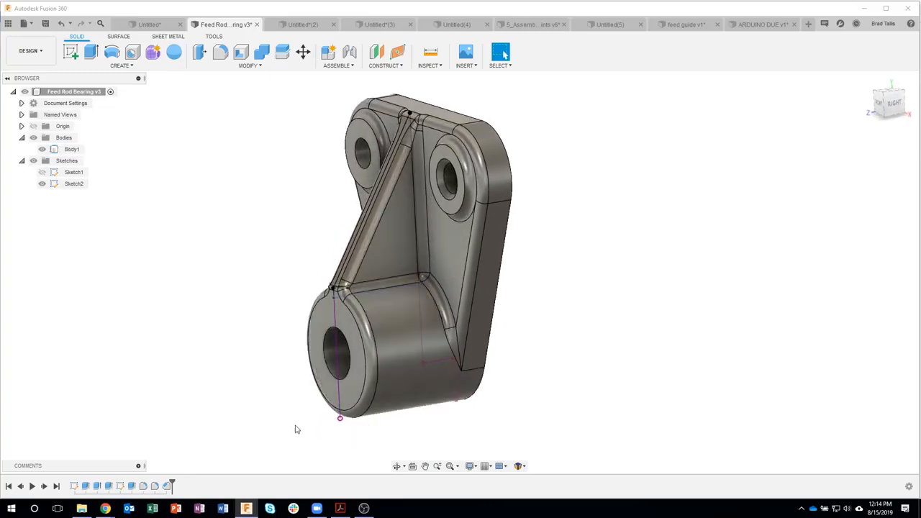
pyautogui.click(41, 184)
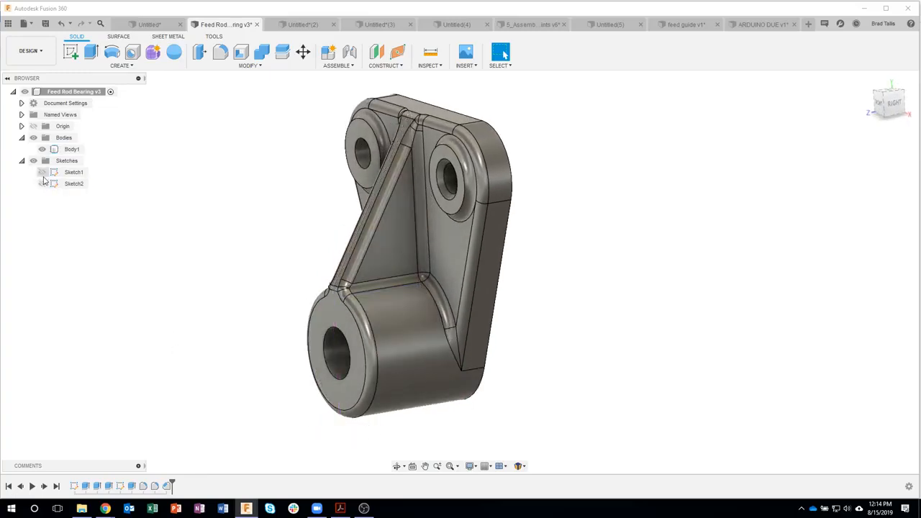
# Step: Show Sketch1 again, turn off its dimension display and hide the sketch
pyautogui.click(42, 172)
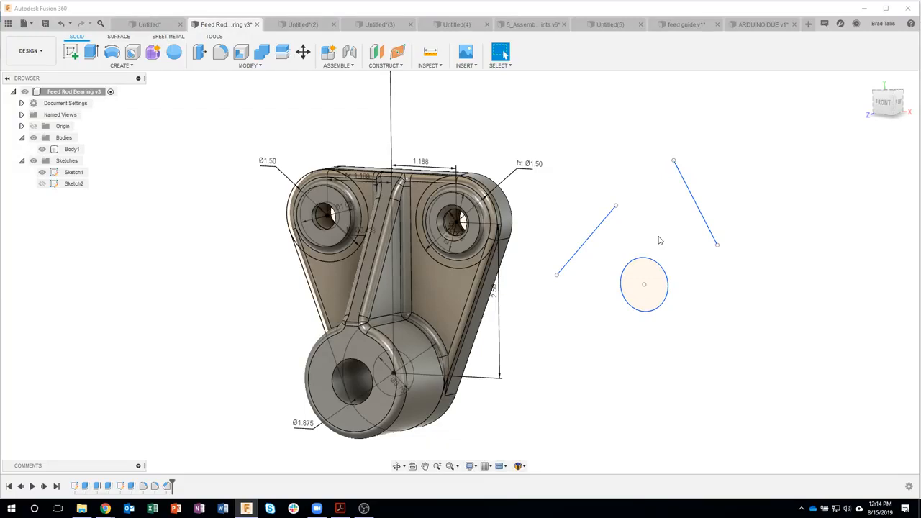
pyautogui.click(72, 172)
pyautogui.rightClick(73, 172)
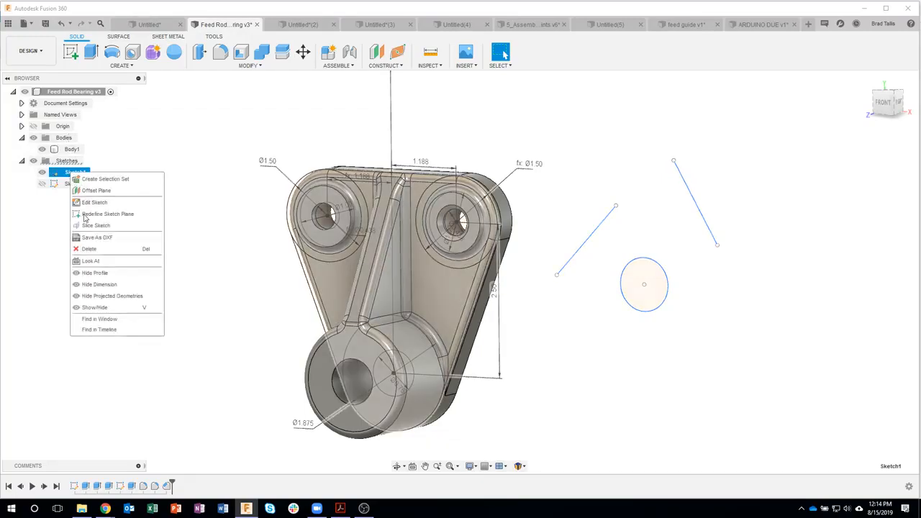
pyautogui.click(98, 284)
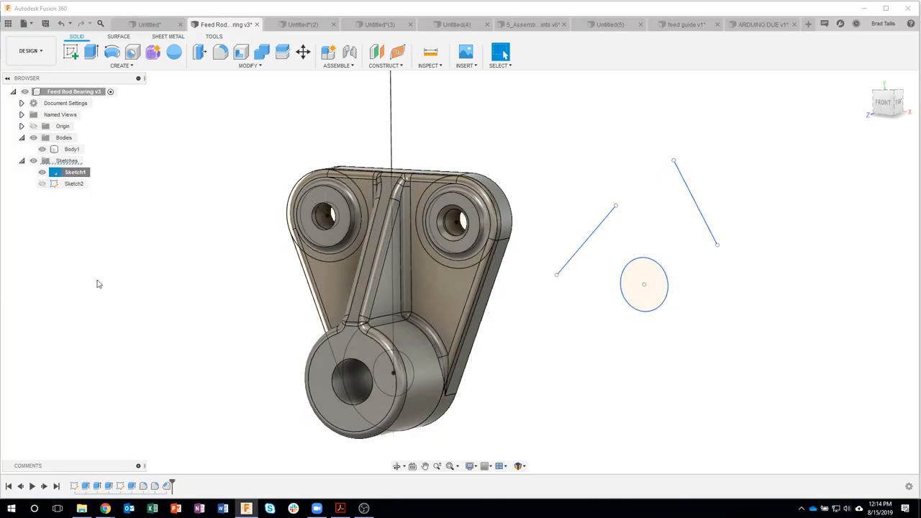
pyautogui.click(42, 173)
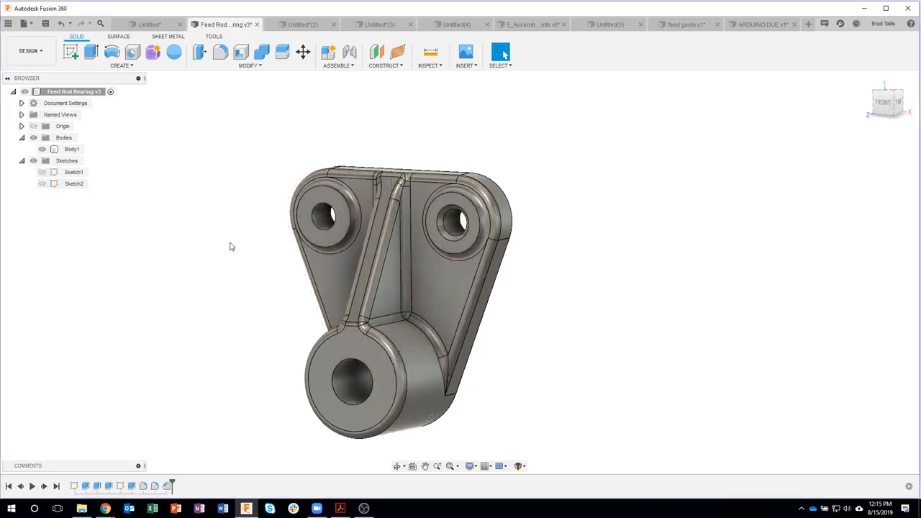
# Step: Press Pull the large boss's front face slightly outward, and roll the history marker back before the last three features
pyautogui.moveTo(575, 208)
pyautogui.keyDown('shift'); pyautogui.mouseDown(button='middle')
pyautogui.moveTo(489, 166)
pyautogui.moveTo(421, 113)
pyautogui.moveTo(565, 270)
pyautogui.moveTo(509, 271)
pyautogui.moveTo(387, 306)
pyautogui.moveTo(361, 293)
pyautogui.moveTo(351, 300)
pyautogui.mouseUp(button='middle'); pyautogui.keyUp('shift')
pyautogui.click(350, 300)
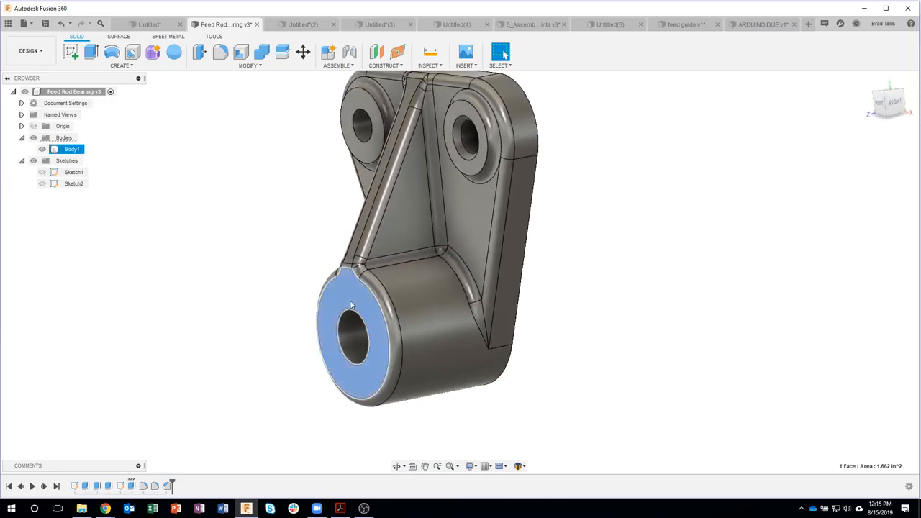
pyautogui.rightClick(350, 300)
pyautogui.click(378, 290)
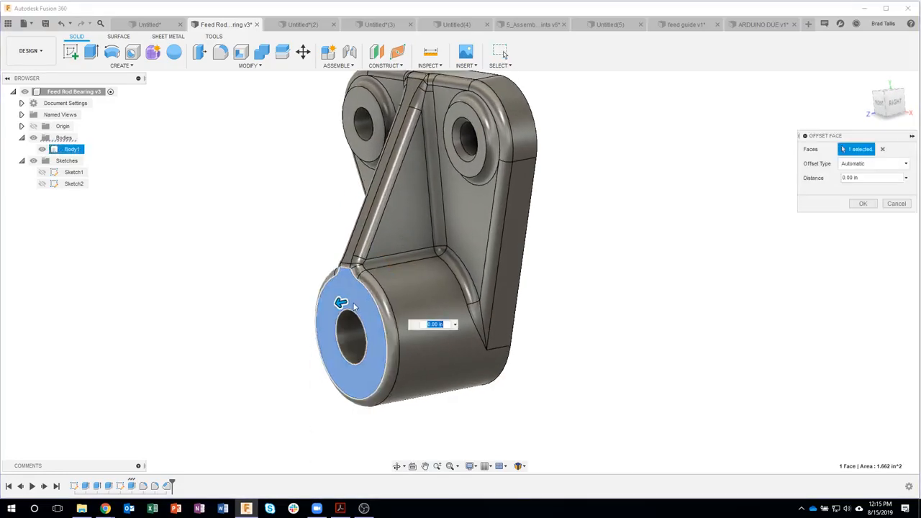
pyautogui.keyDown('shift'); pyautogui.moveTo(356, 306); pyautogui.dragTo(323, 296, button='middle'); pyautogui.keyUp('shift')
pyautogui.moveTo(324, 297); pyautogui.dragTo(314, 298)
pyautogui.click(862, 204)
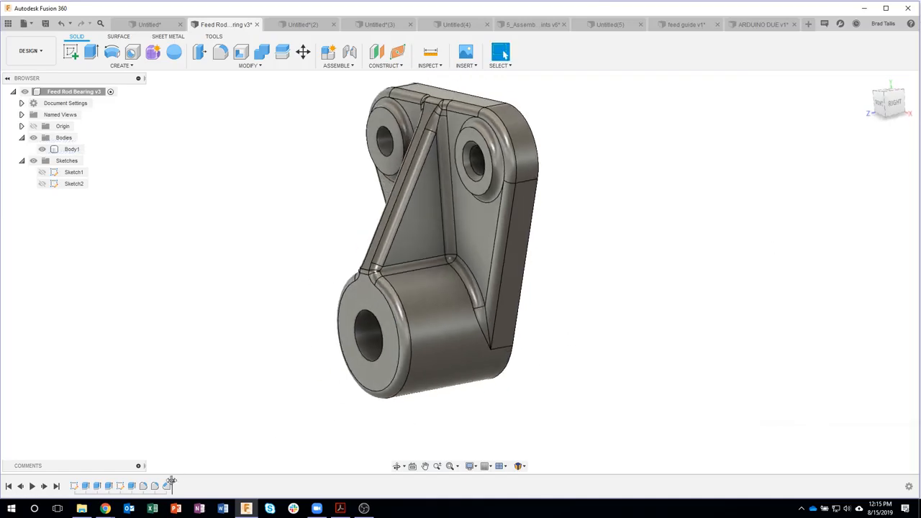
pyautogui.moveTo(171, 480); pyautogui.dragTo(137, 483)
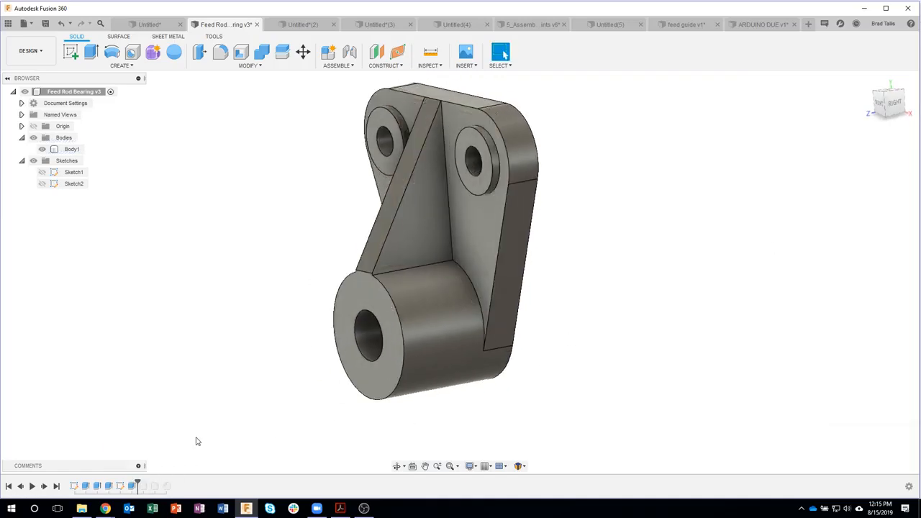
# Step: Try a Press Pull of the plate's flat back face outward to a distance of about -0.86 in
pyautogui.click(438, 332)
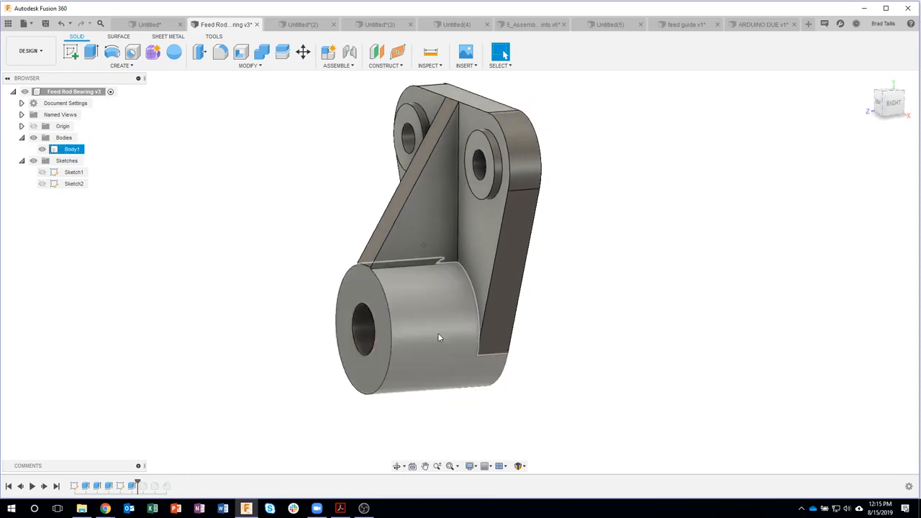
pyautogui.keyDown('shift'); pyautogui.moveTo(437, 332); pyautogui.dragTo(489, 197, button='middle'); pyautogui.keyUp('shift')
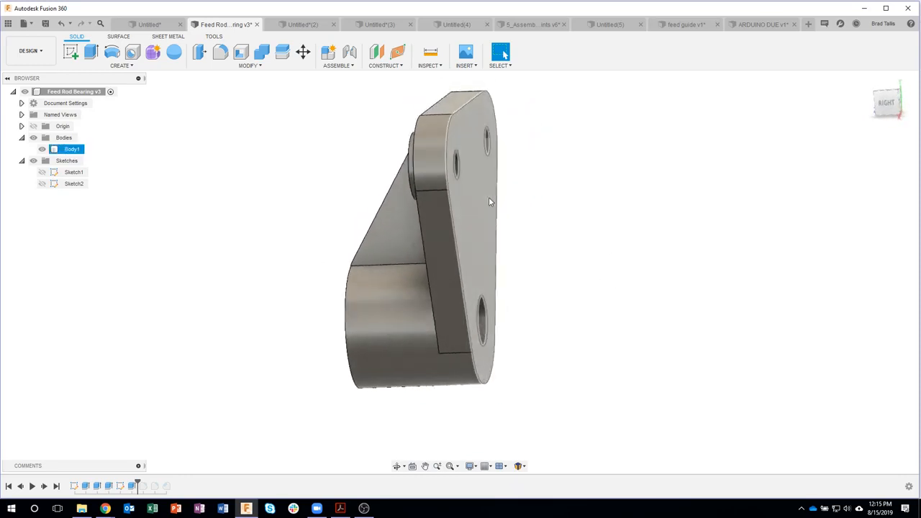
pyautogui.rightClick(488, 197)
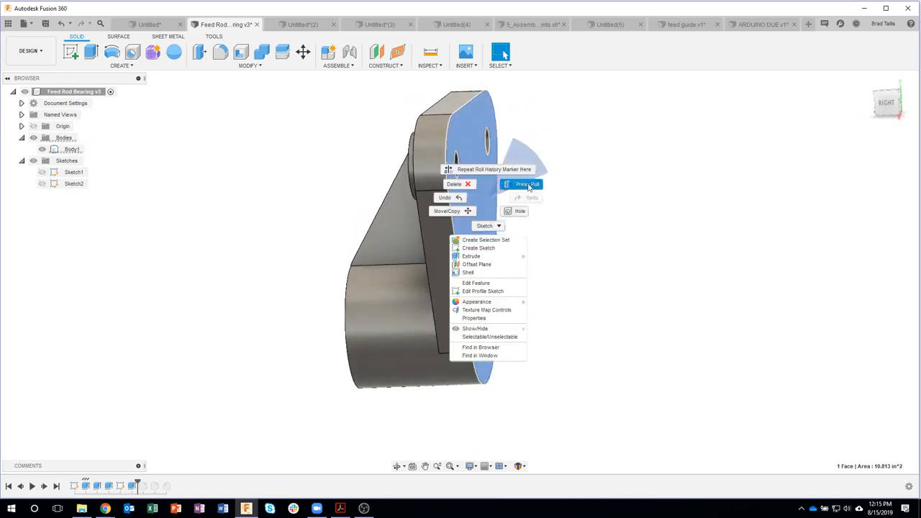
pyautogui.click(512, 184)
pyautogui.moveTo(499, 197); pyautogui.dragTo(523, 196)
pyautogui.keyDown('shift'); pyautogui.moveTo(523, 197); pyautogui.dragTo(458, 205, button='middle'); pyautogui.keyUp('shift')
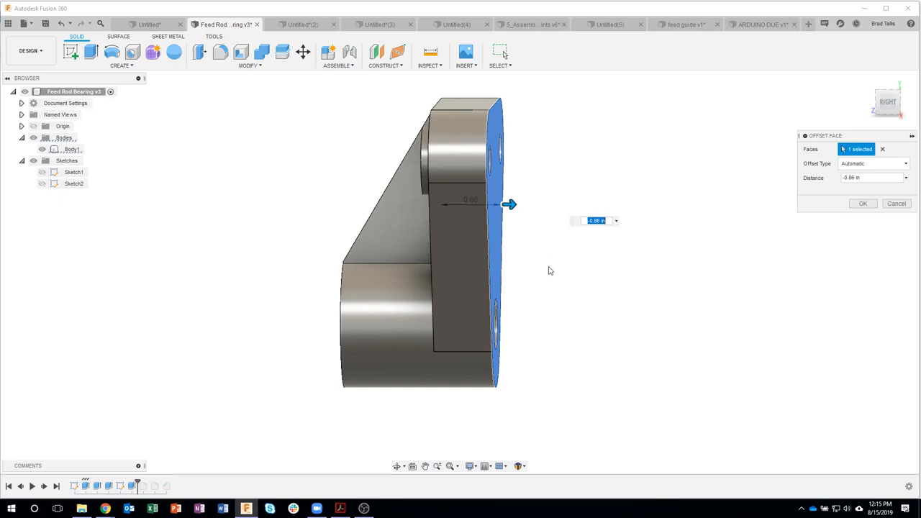
pyautogui.keyDown('shift'); pyautogui.moveTo(561, 232); pyautogui.dragTo(503, 218, button='middle'); pyautogui.keyUp('shift')
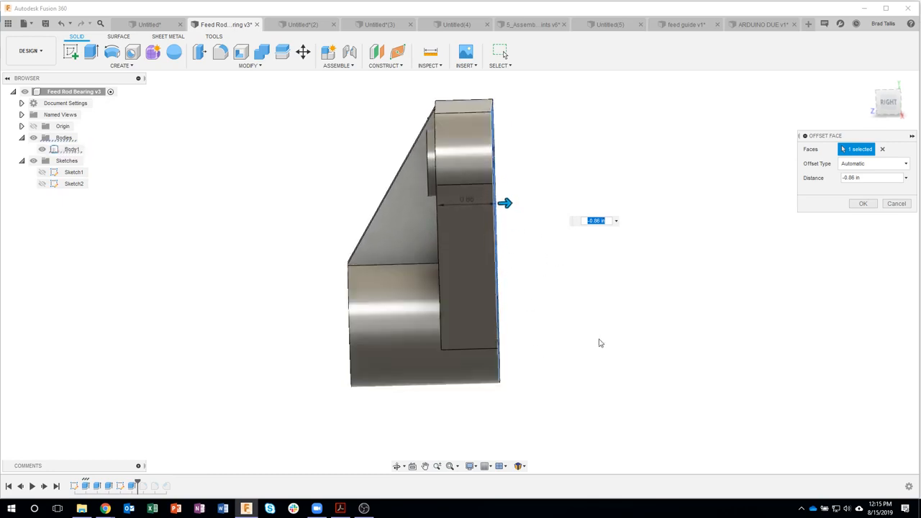
# Step: Try re-anchoring the offset distance to the large boss's front face with a value of -2.5 in, and cancel the offset
pyautogui.click(616, 223)
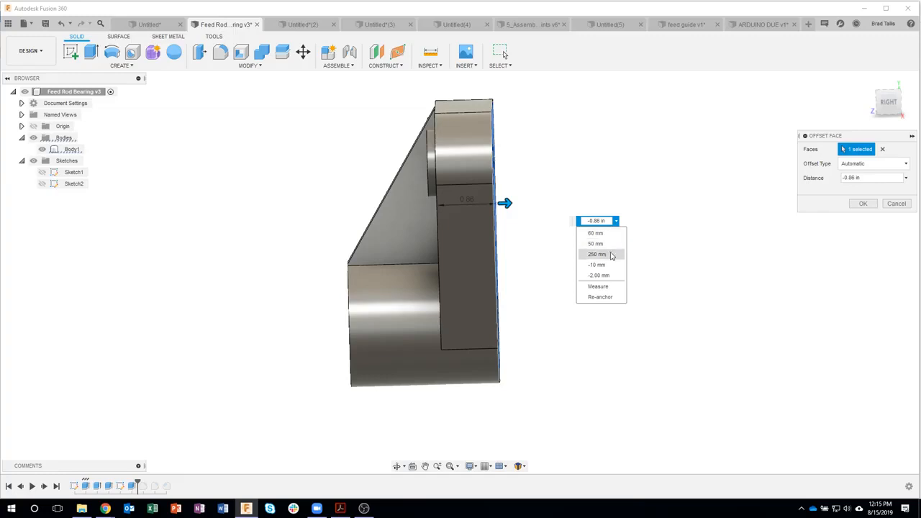
pyautogui.click(619, 304)
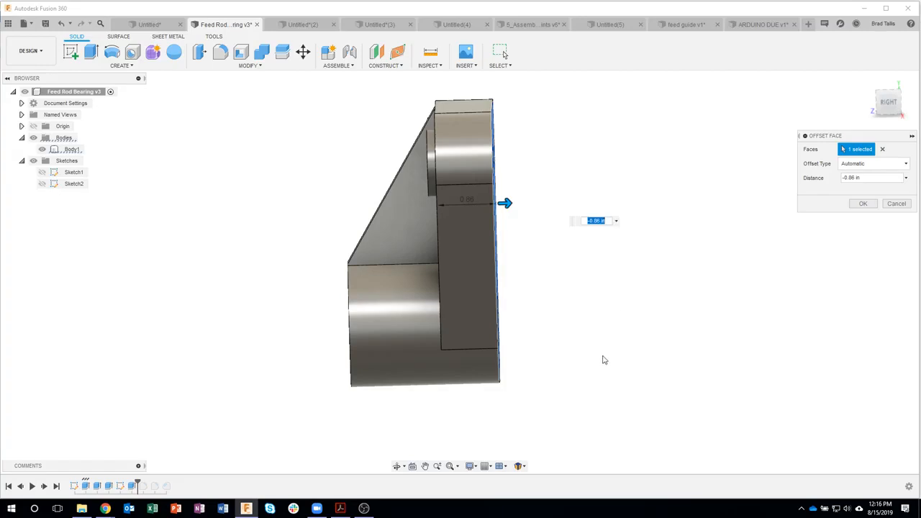
pyautogui.keyDown('shift'); pyautogui.moveTo(620, 346); pyautogui.dragTo(403, 355, button='middle'); pyautogui.keyUp('shift')
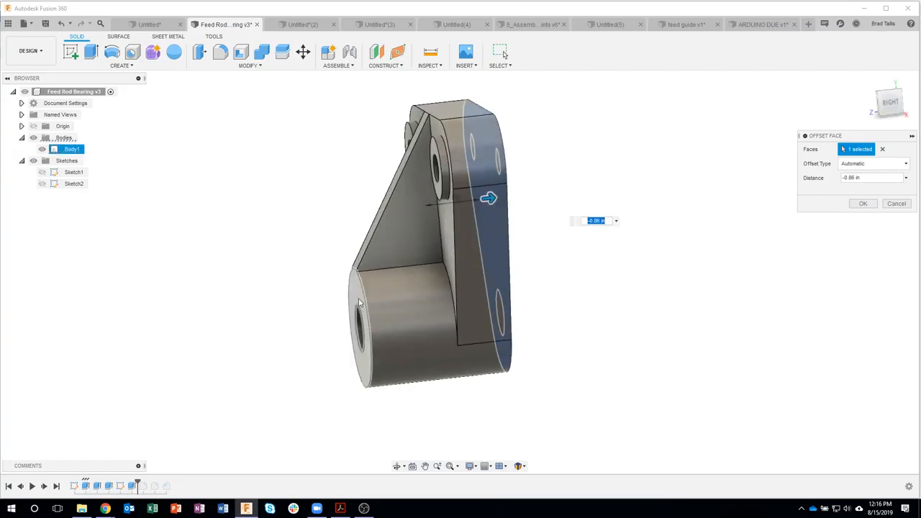
pyautogui.write('-2.235')
pyautogui.keyDown('shift'); pyautogui.moveTo(432, 309); pyautogui.dragTo(501, 209, button='middle'); pyautogui.keyUp('shift')
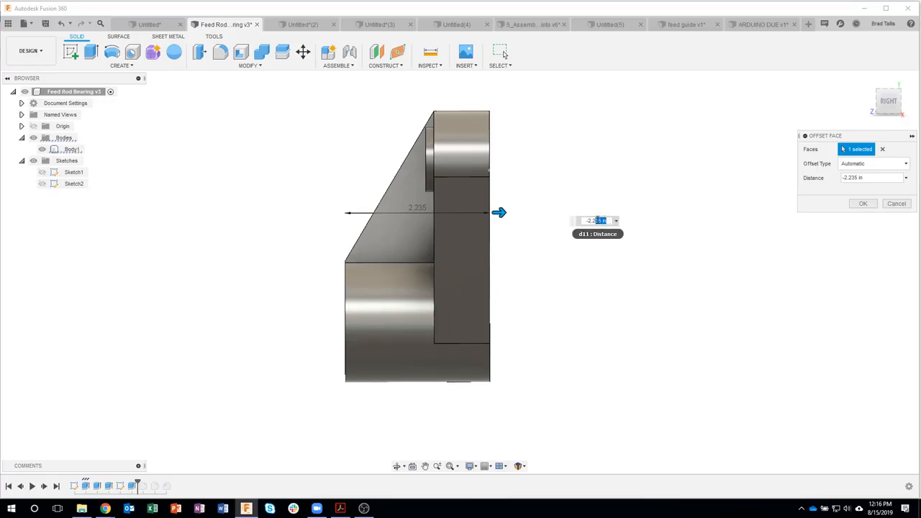
pyautogui.write('5')
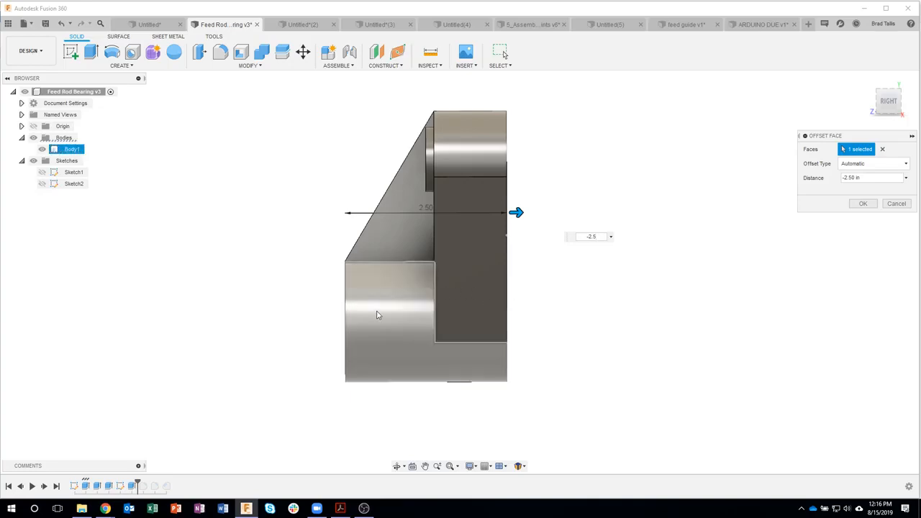
pyautogui.keyDown('shift'); pyautogui.moveTo(376, 312); pyautogui.dragTo(468, 228, button='middle'); pyautogui.keyUp('shift')
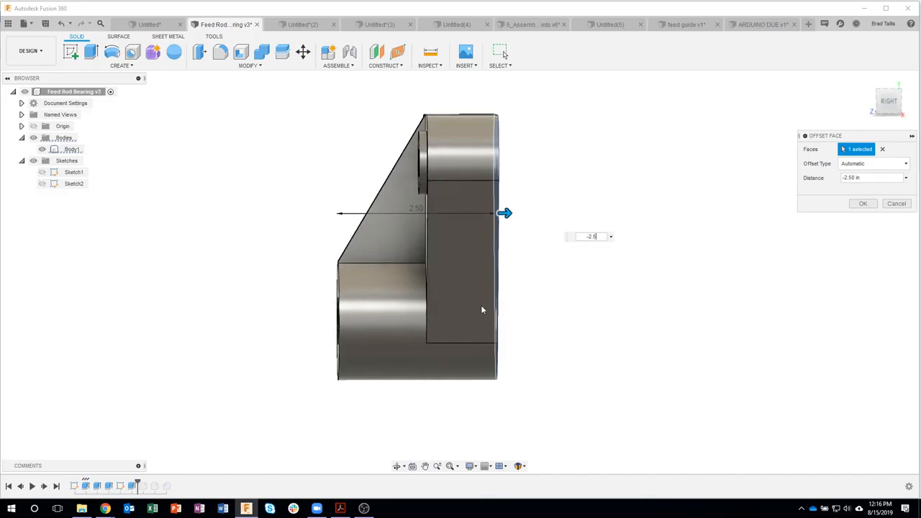
pyautogui.keyDown('shift'); pyautogui.moveTo(341, 284); pyautogui.dragTo(346, 291, button='middle'); pyautogui.keyUp('shift')
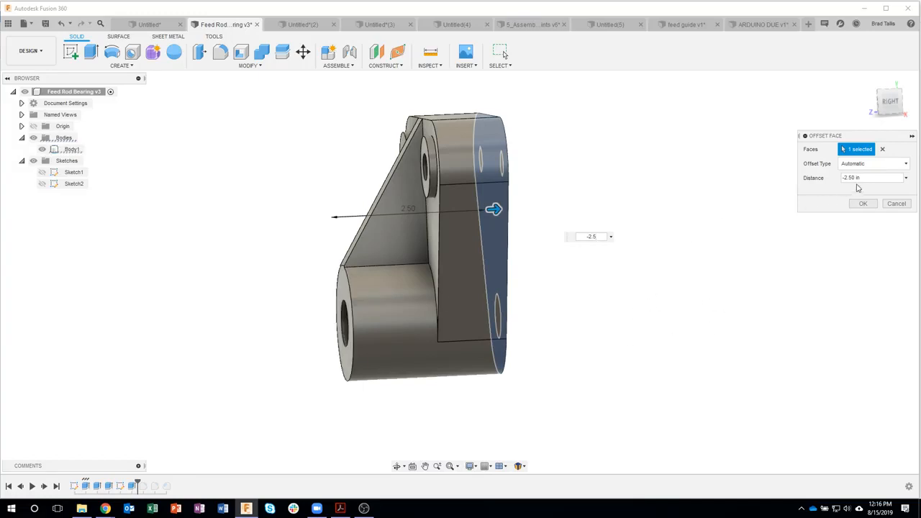
pyautogui.click(906, 178)
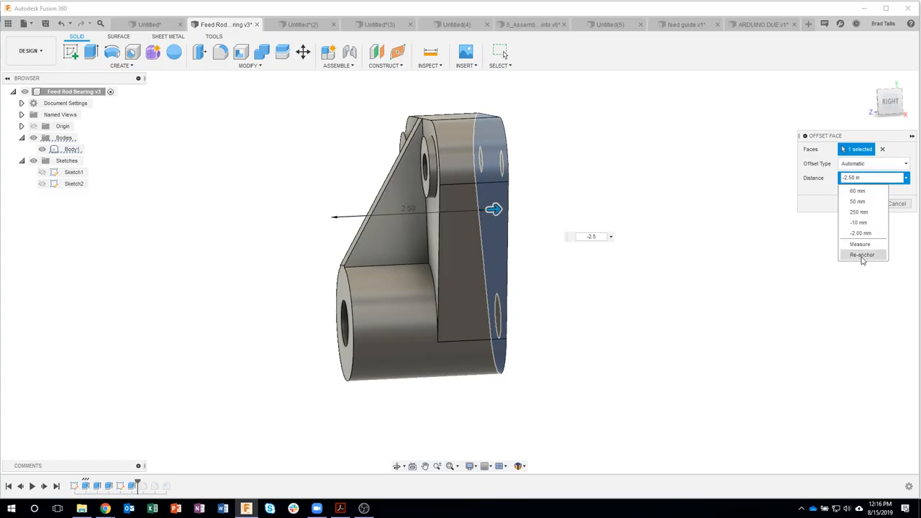
pyautogui.click(897, 207)
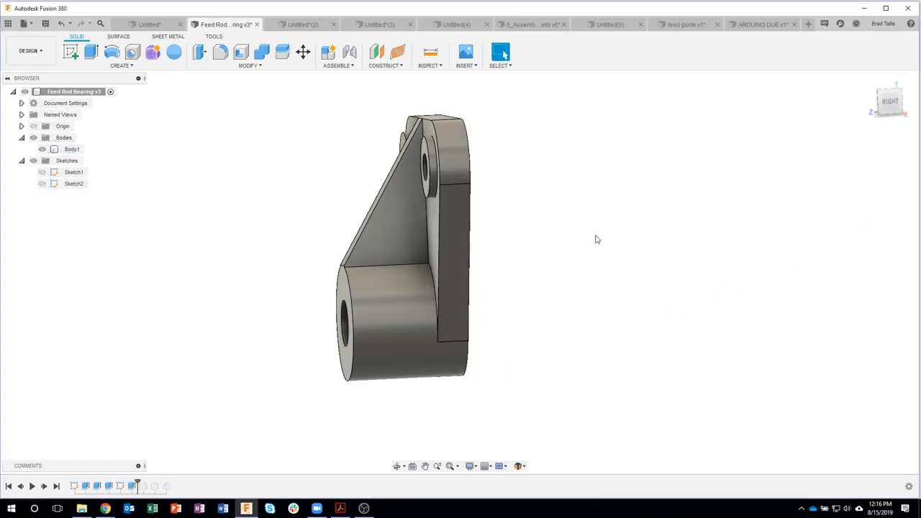
# Step: Press Pull the plate's back face outward again to a distance of about -0.76 in
pyautogui.keyDown('shift'); pyautogui.moveTo(596, 237); pyautogui.dragTo(440, 222, button='middle'); pyautogui.keyUp('shift')
pyautogui.rightClick(439, 222)
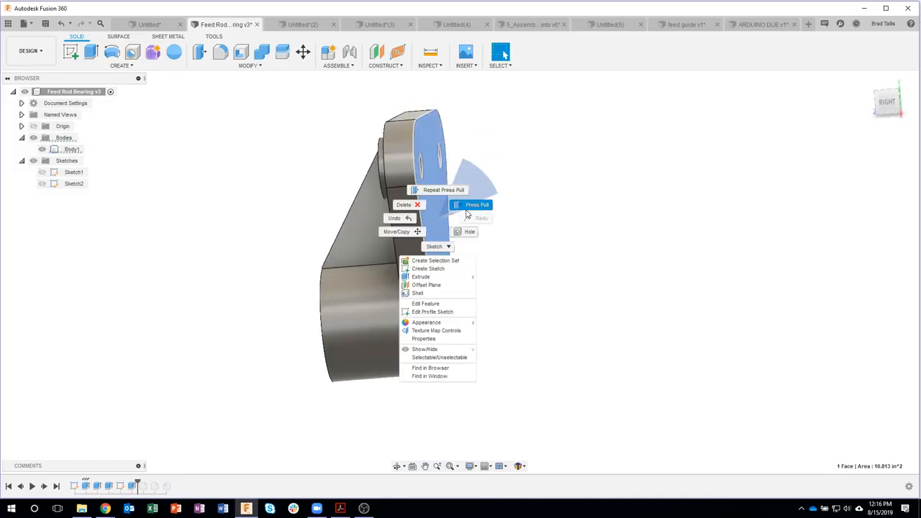
pyautogui.click(489, 211)
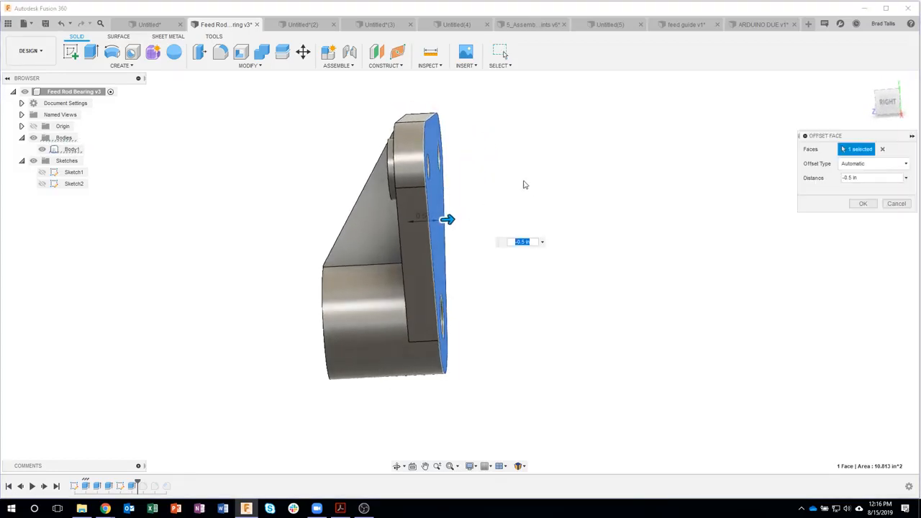
pyautogui.moveTo(448, 220); pyautogui.dragTo(463, 221)
pyautogui.moveTo(404, 226)
pyautogui.keyDown('shift'); pyautogui.mouseDown(button='middle')
pyautogui.moveTo(423, 226)
pyautogui.moveTo(407, 224)
pyautogui.mouseUp(button='middle'); pyautogui.keyUp('shift')
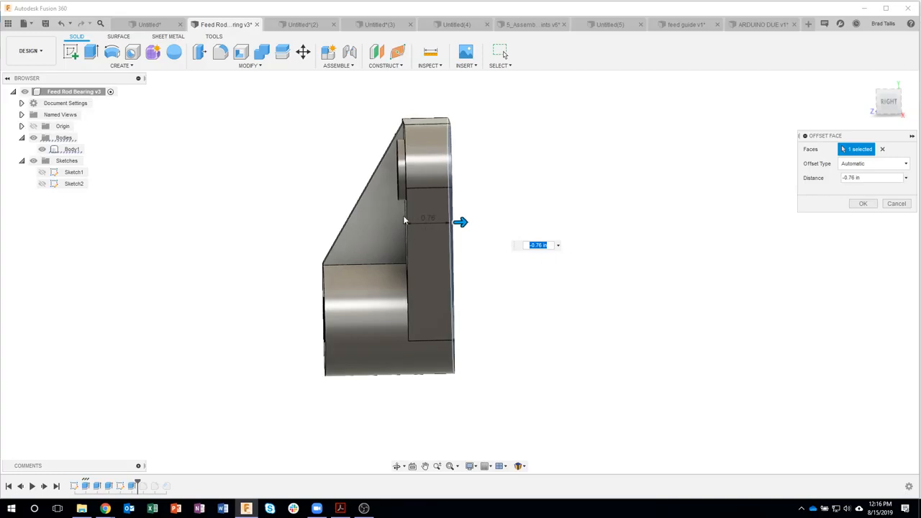
# Step: Re-anchor the plate back face's offset distance so it is measured from the large boss's front face
pyautogui.click(557, 245)
pyautogui.click(535, 321)
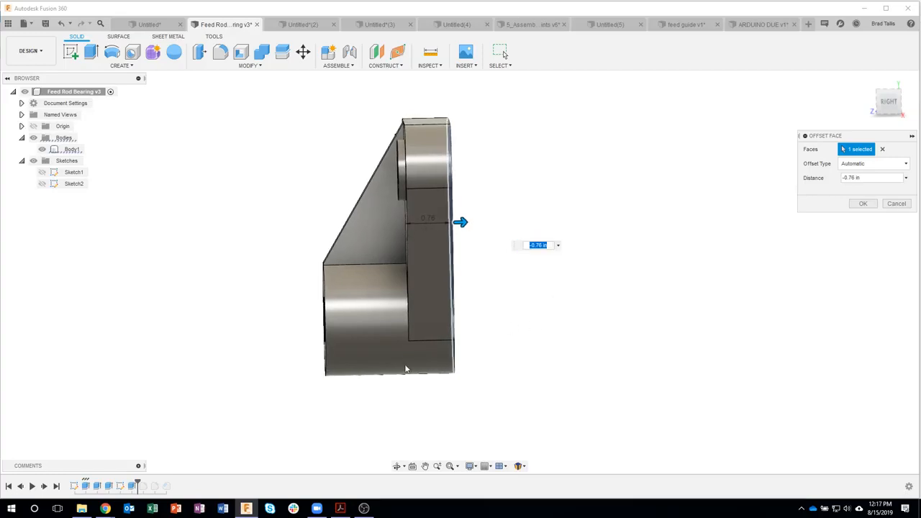
pyautogui.keyDown('shift'); pyautogui.moveTo(407, 370); pyautogui.dragTo(352, 363, button='middle'); pyautogui.keyUp('shift')
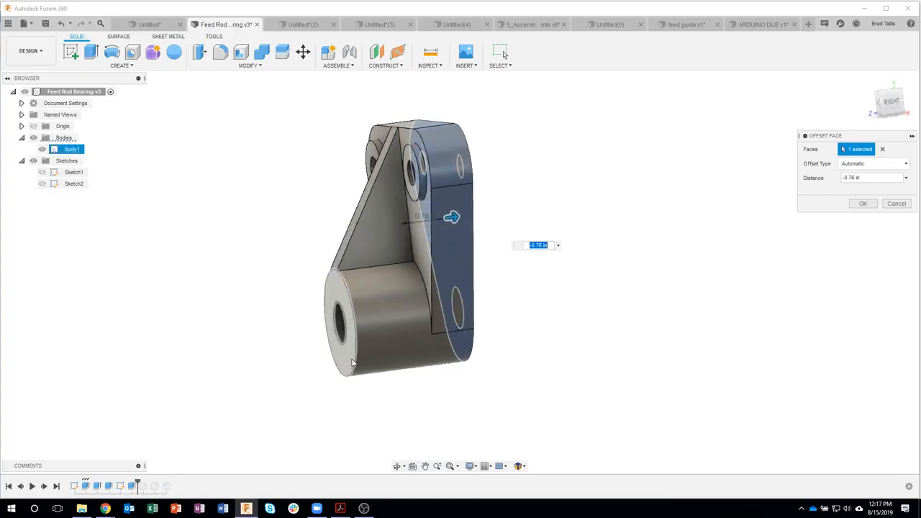
pyautogui.click(336, 280)
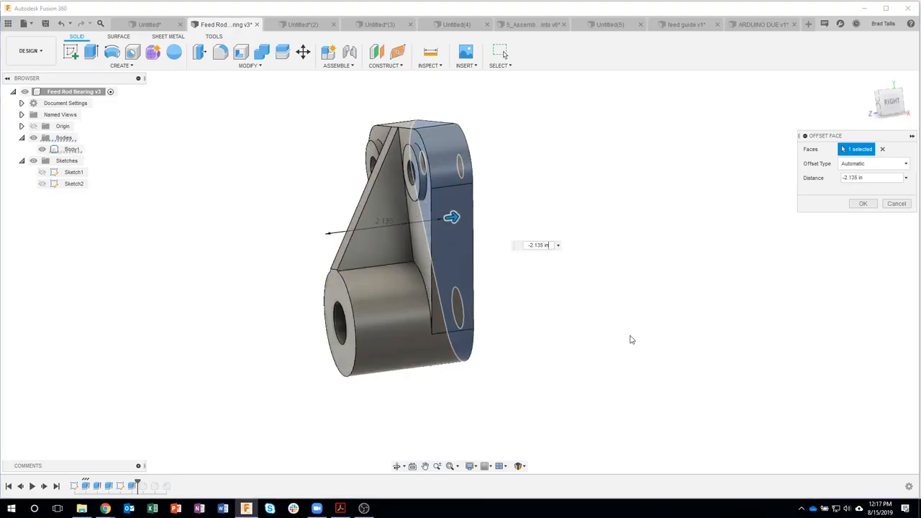
# Step: Set the re-anchored offset distance to -2.125 in and apply the Press Pull
pyautogui.keyDown('shift'); pyautogui.moveTo(674, 352); pyautogui.dragTo(660, 338, button='middle'); pyautogui.keyUp('shift')
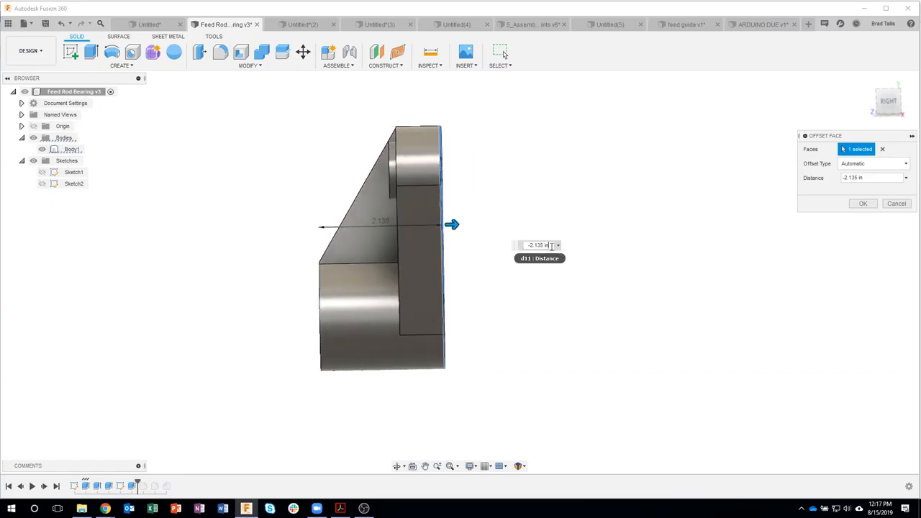
pyautogui.moveTo(551, 246); pyautogui.dragTo(515, 247)
pyautogui.press('BackSpace')
pyautogui.write('-')
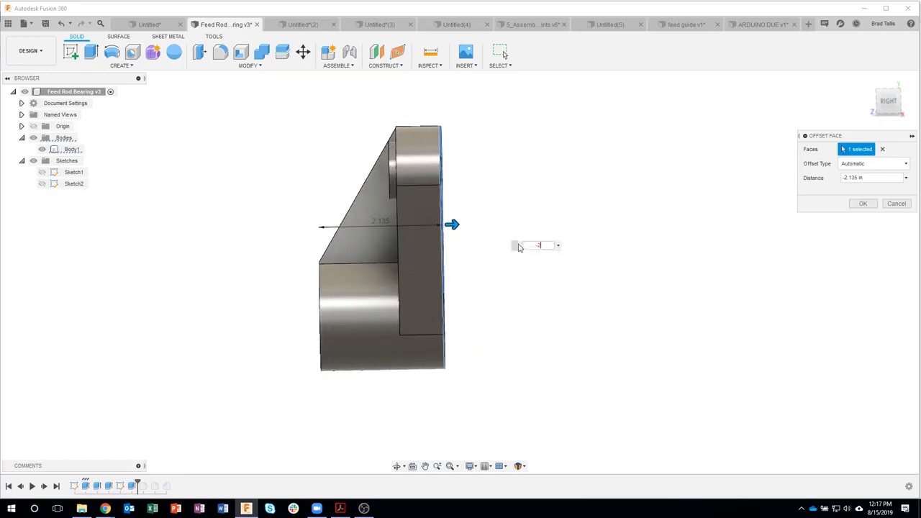
pyautogui.write('2.125')
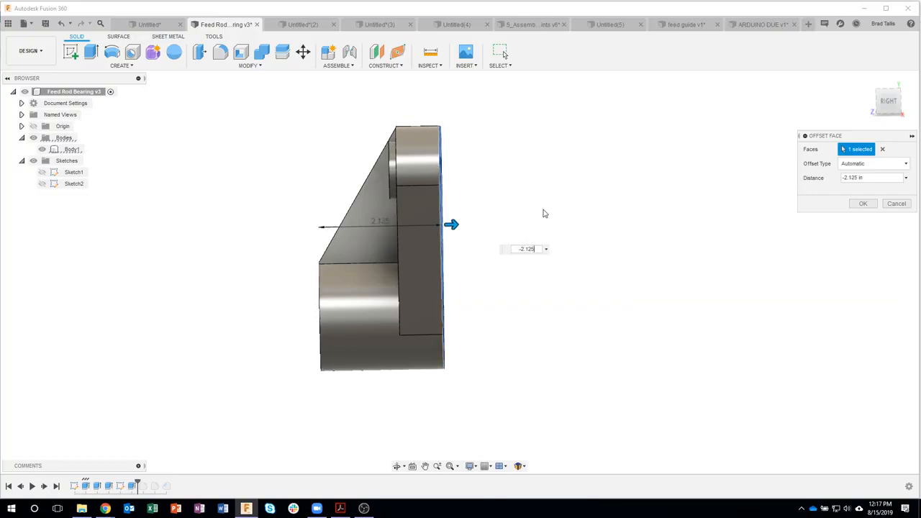
pyautogui.press('Return')
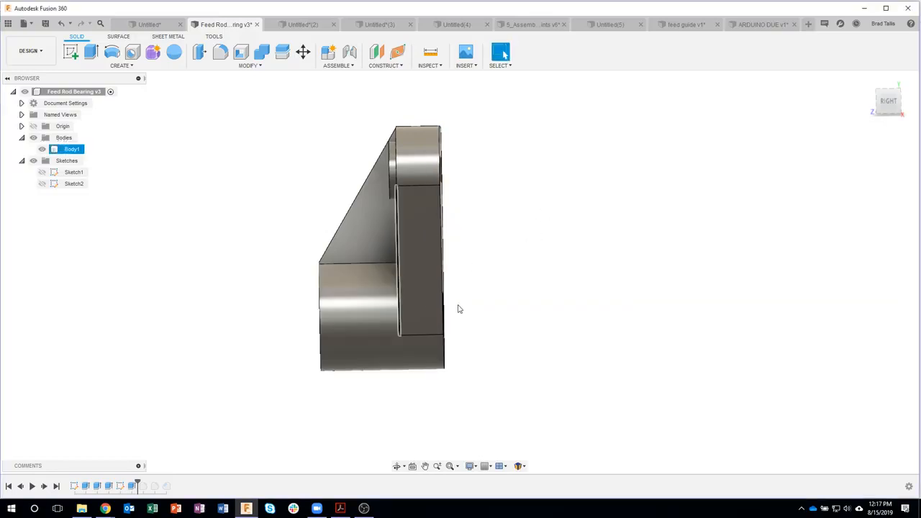
# Step: Roll the history marker forward to the end of the timeline, past the fillets and the chamfer
pyautogui.keyDown('shift'); pyautogui.moveTo(456, 308); pyautogui.dragTo(619, 309, button='middle'); pyautogui.keyUp('shift')
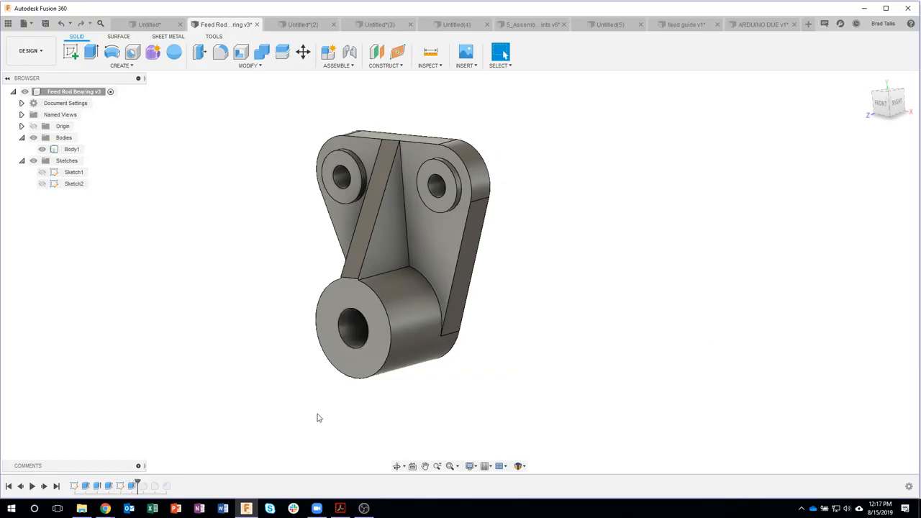
pyautogui.moveTo(139, 486); pyautogui.dragTo(171, 486)
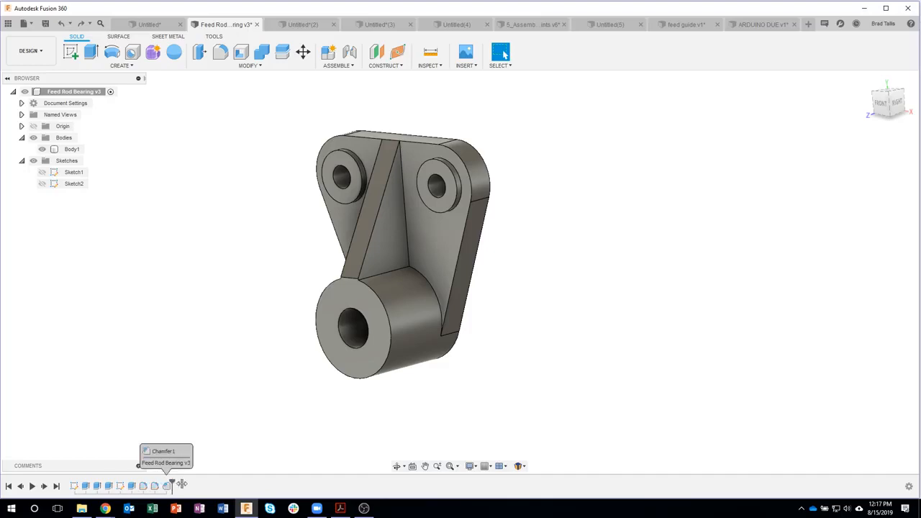
pyautogui.scroll(3, 573, 274)
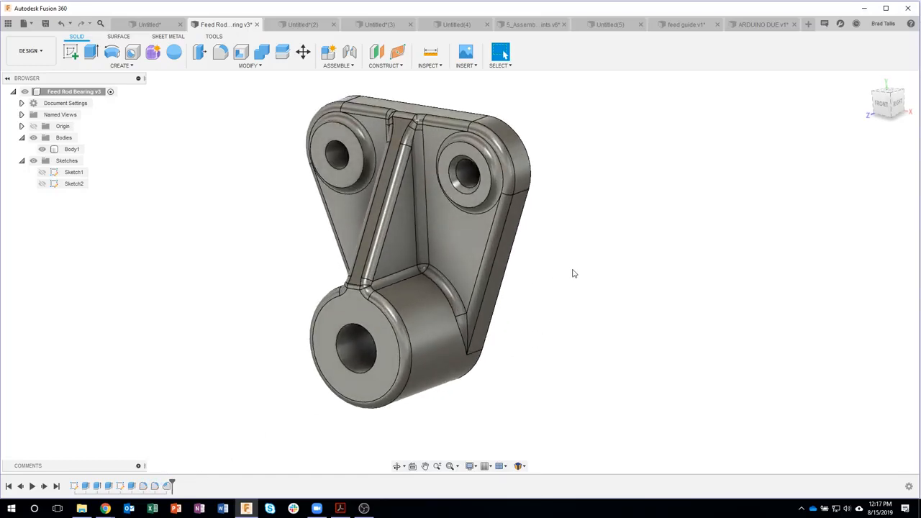
pyautogui.scroll(2, 425, 205)
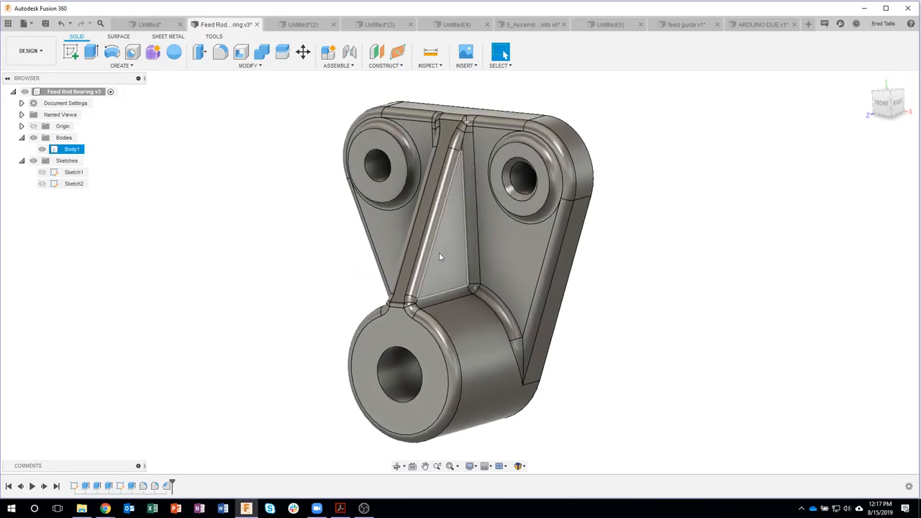
# Step: Examine the overlapping faces and edges selectable by depth at the rib's side face and near its upper end
pyautogui.keyDown('shift'); pyautogui.moveTo(439, 254); pyautogui.dragTo(480, 264, button='middle'); pyautogui.keyUp('shift')
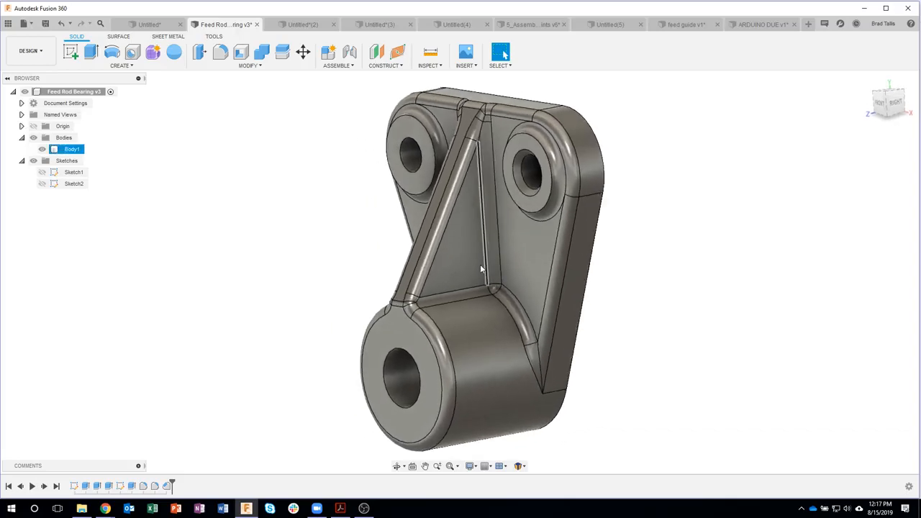
pyautogui.click(464, 249)
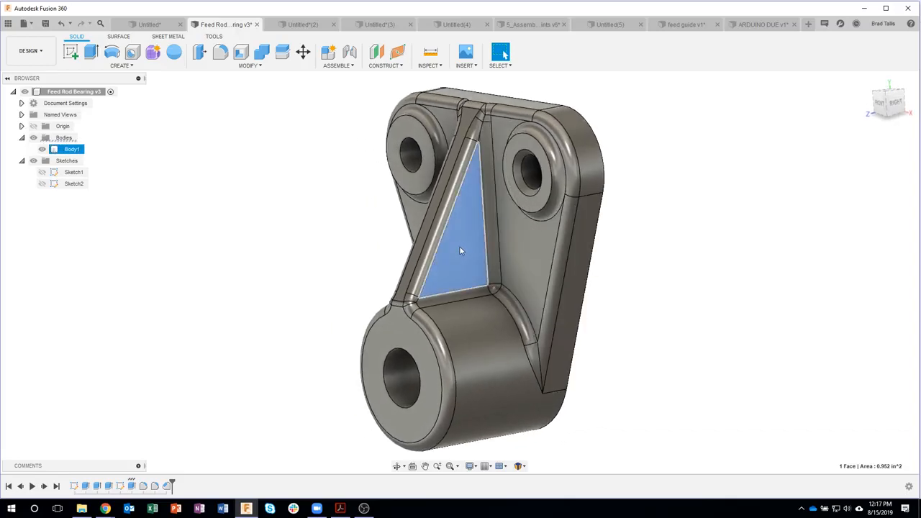
pyautogui.keyDown('shift'); pyautogui.moveTo(487, 249); pyautogui.dragTo(545, 290, button='middle'); pyautogui.keyUp('shift')
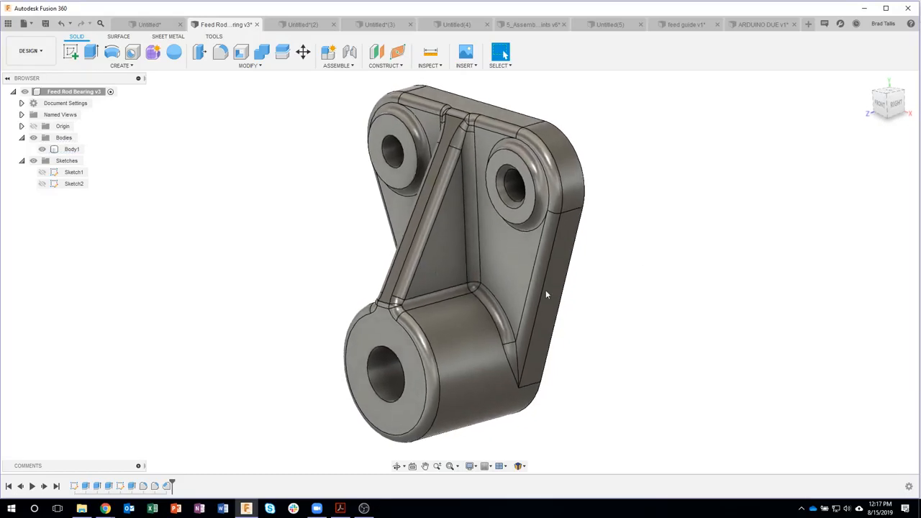
pyautogui.click(436, 248)
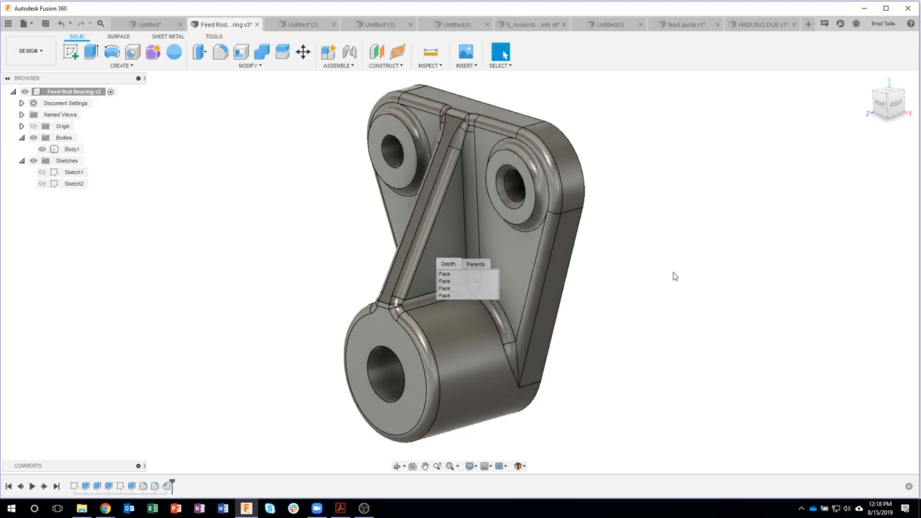
pyautogui.moveTo(446, 234)
pyautogui.keyDown('shift'); pyautogui.mouseDown(button='middle')
pyautogui.moveTo(426, 208)
pyautogui.moveTo(435, 180)
pyautogui.mouseUp(button='middle'); pyautogui.keyUp('shift')
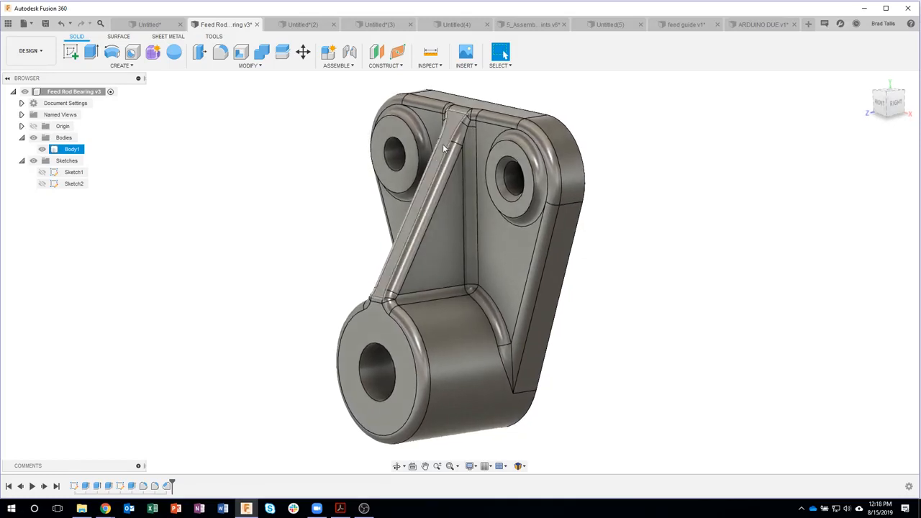
pyautogui.click(444, 148)
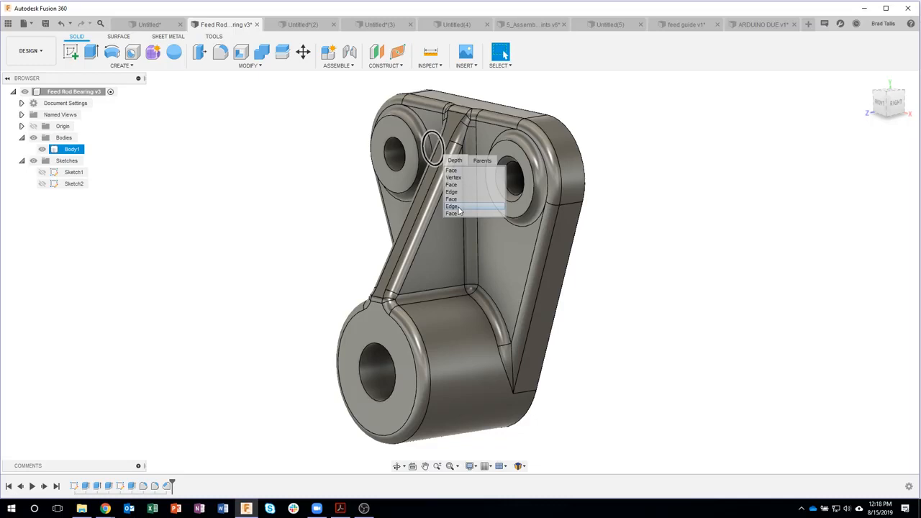
pyautogui.keyDown('shift'); pyautogui.moveTo(616, 247); pyautogui.dragTo(639, 226, button='middle'); pyautogui.keyUp('shift')
pyautogui.rightClick(639, 225)
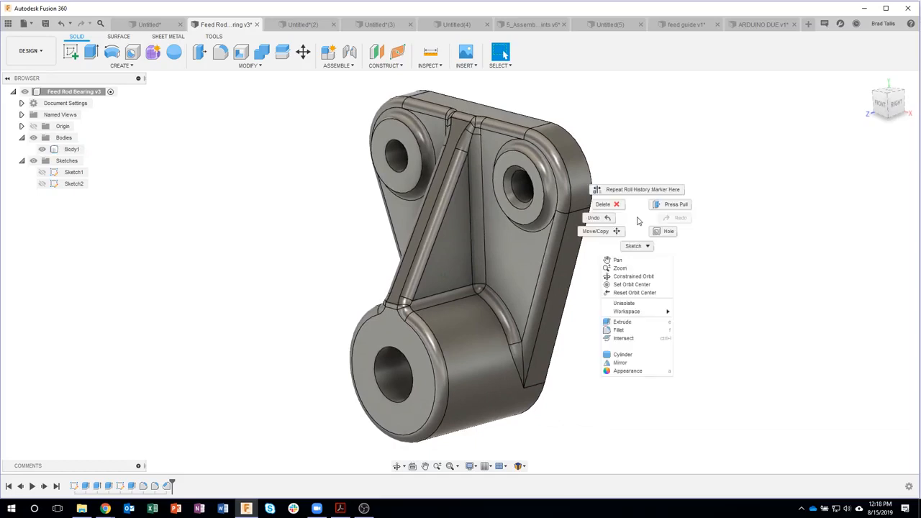
pyautogui.click(667, 205)
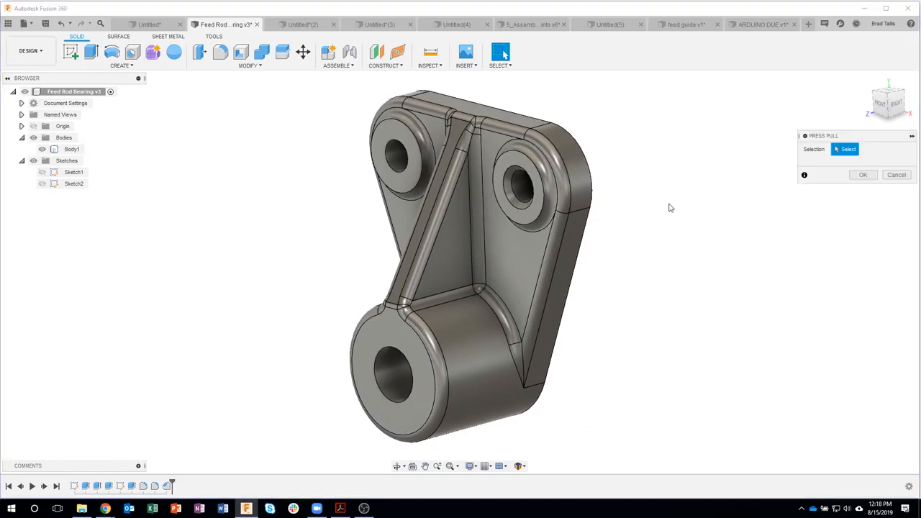
pyautogui.click(452, 253)
pyautogui.click(443, 239)
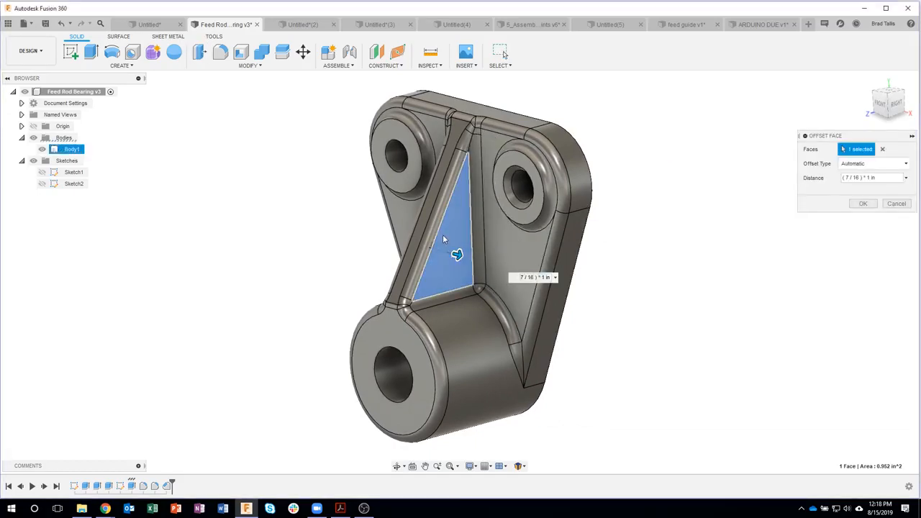
pyautogui.click(477, 261)
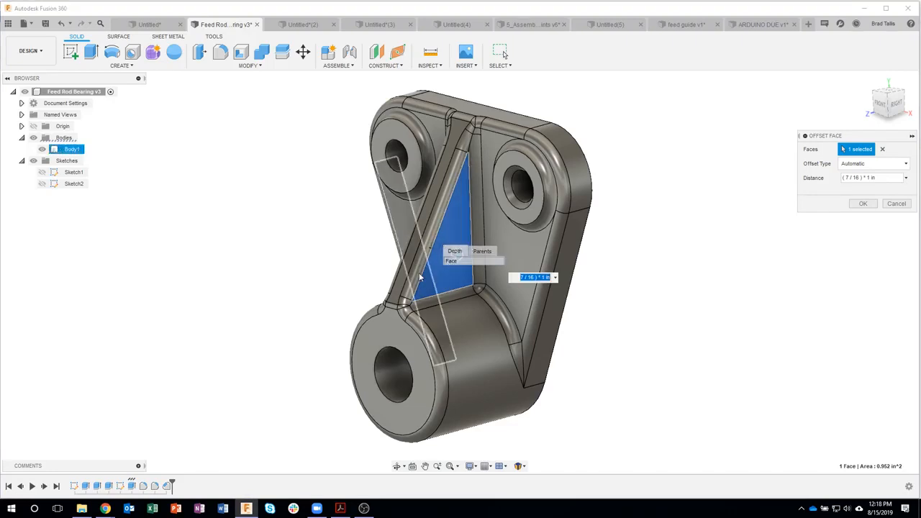
pyautogui.keyDown('shift'); pyautogui.moveTo(486, 261); pyautogui.dragTo(427, 268, button='middle'); pyautogui.keyUp('shift')
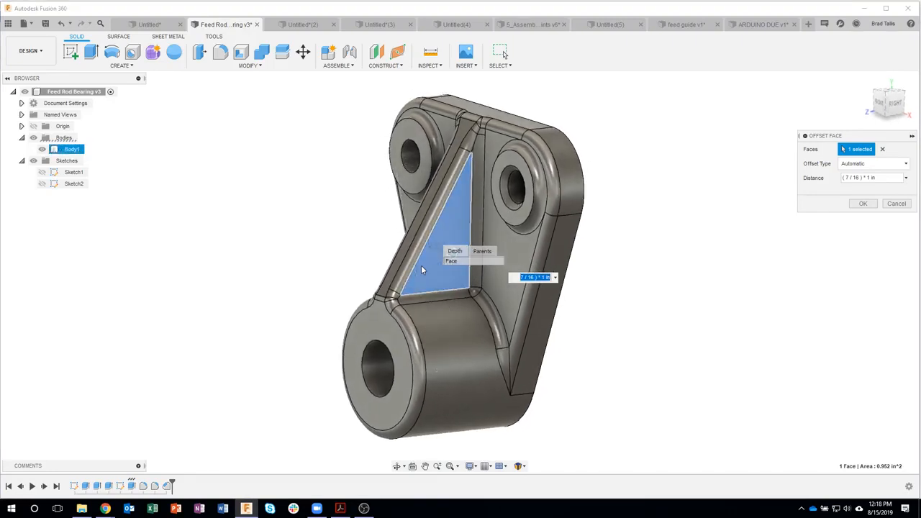
pyautogui.click(426, 269)
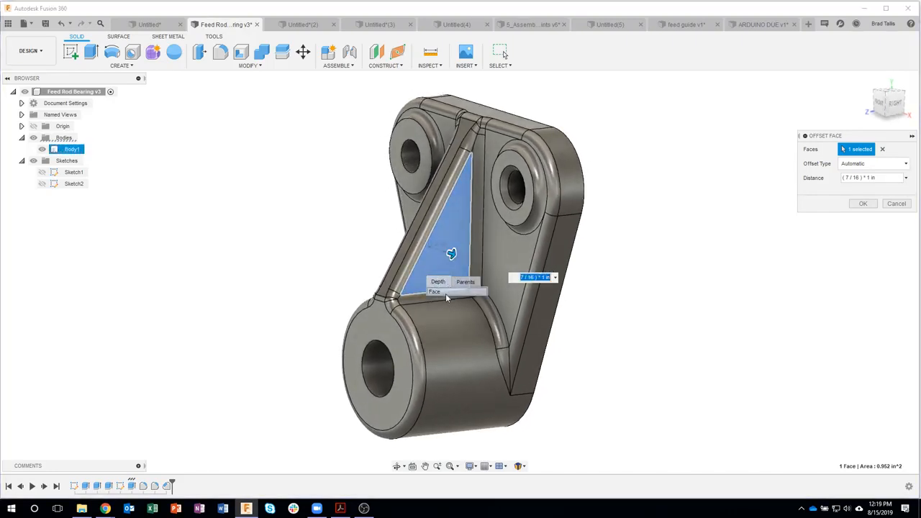
pyautogui.click(440, 290)
pyautogui.click(896, 204)
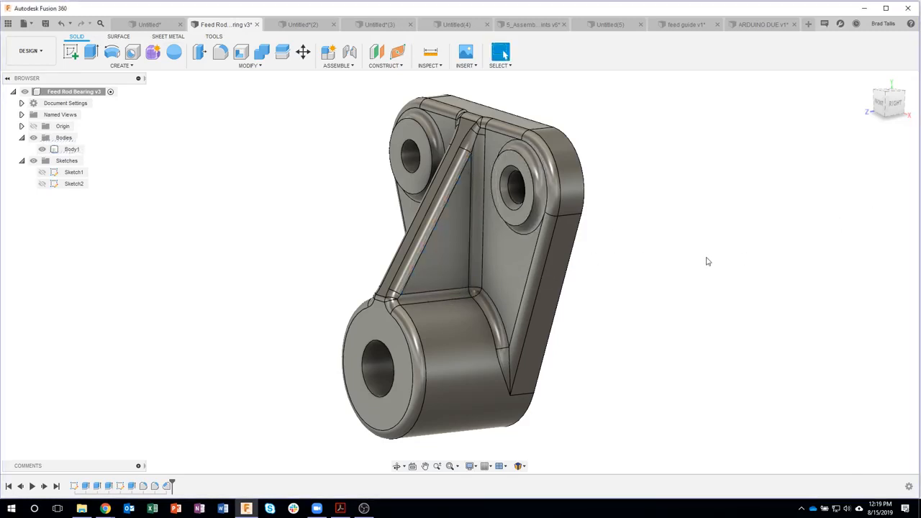
# Step: Try a Press Pull on both side faces of the rib, choosing the hidden far face by depth, and close the offset
pyautogui.click(443, 242)
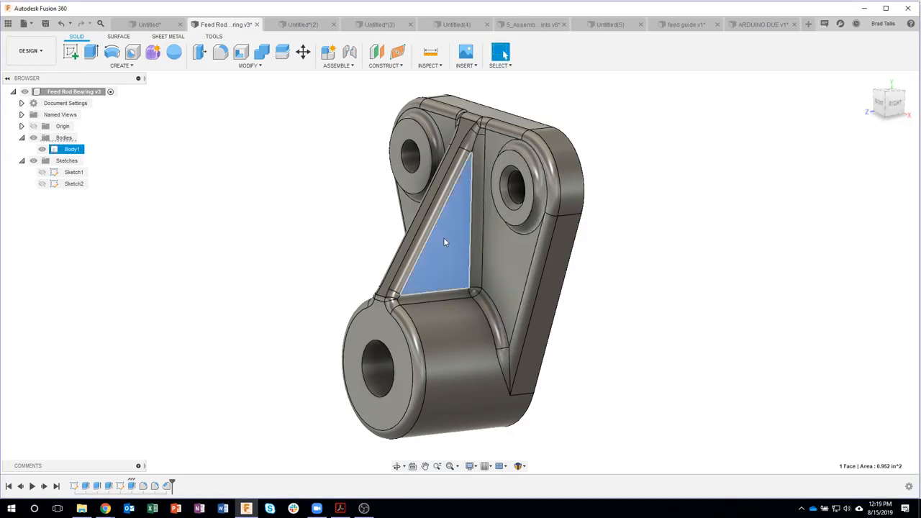
pyautogui.click(441, 242)
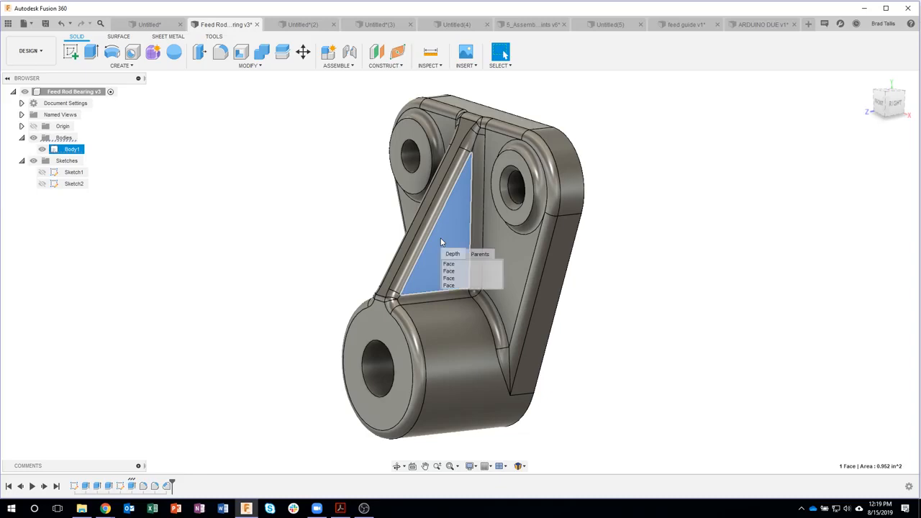
pyautogui.click(453, 269)
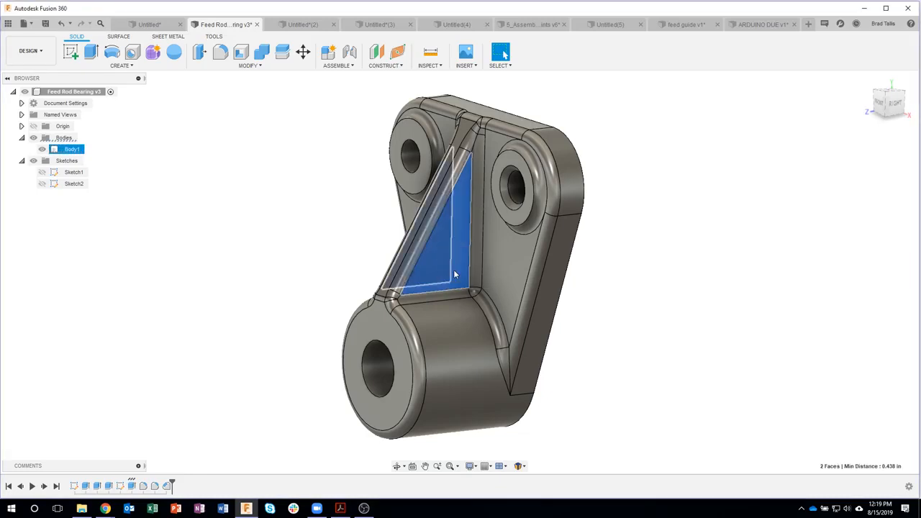
pyautogui.rightClick(456, 251)
pyautogui.click(482, 241)
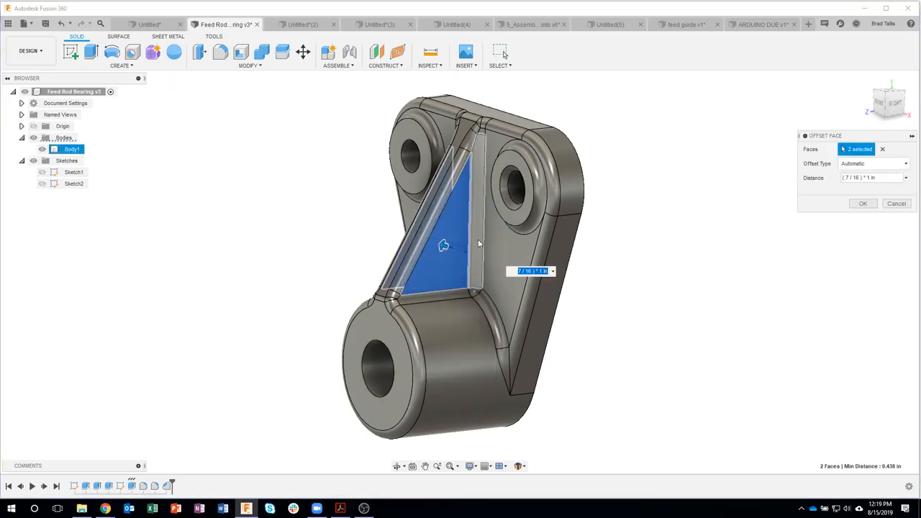
pyautogui.keyDown('shift'); pyautogui.moveTo(478, 238); pyautogui.dragTo(834, 205, button='middle'); pyautogui.keyUp('shift')
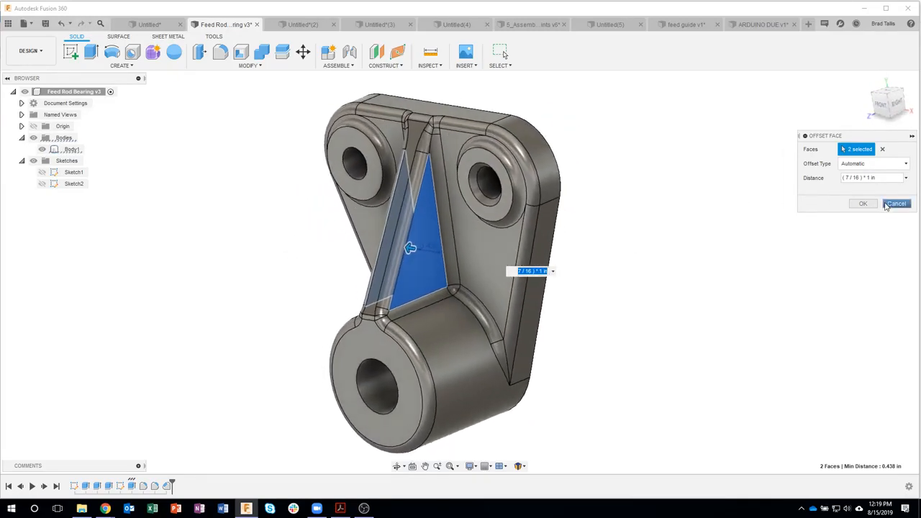
pyautogui.click(863, 203)
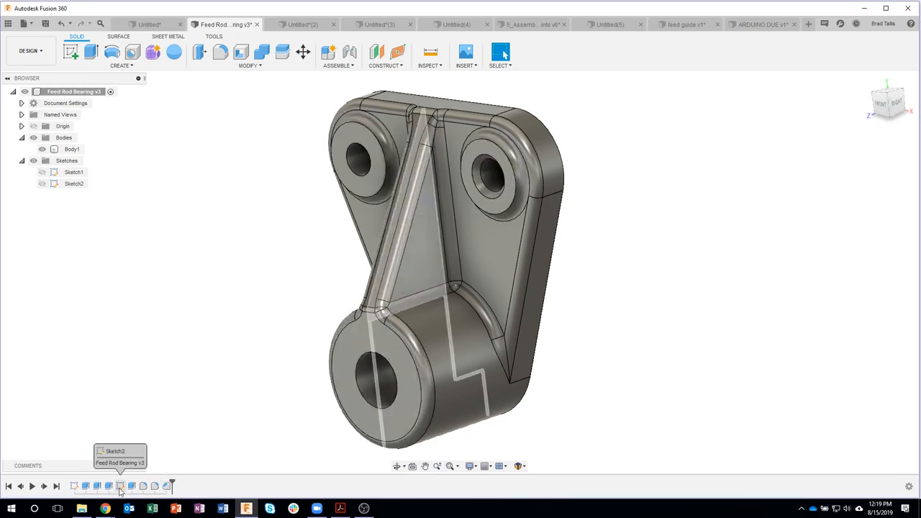
# Step: Rename the first sketch in the timeline as Main Sketch
pyautogui.click(79, 488)
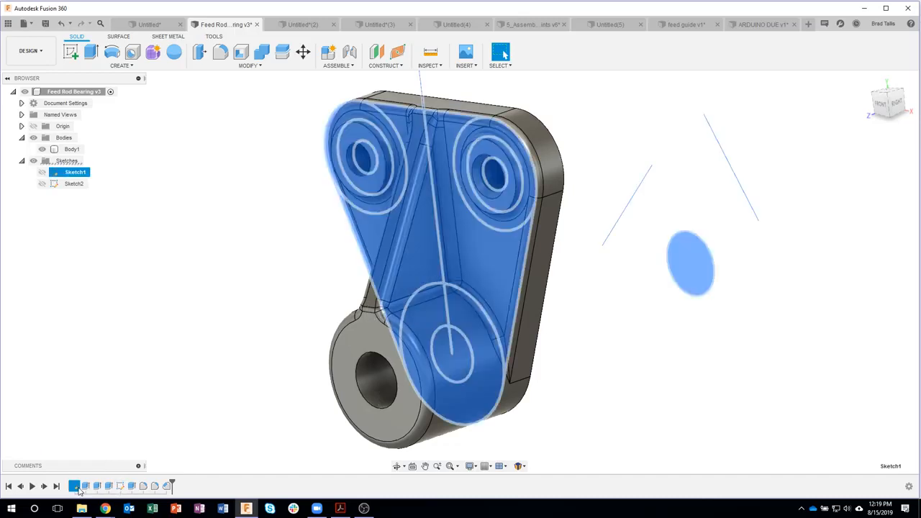
pyautogui.click(167, 434)
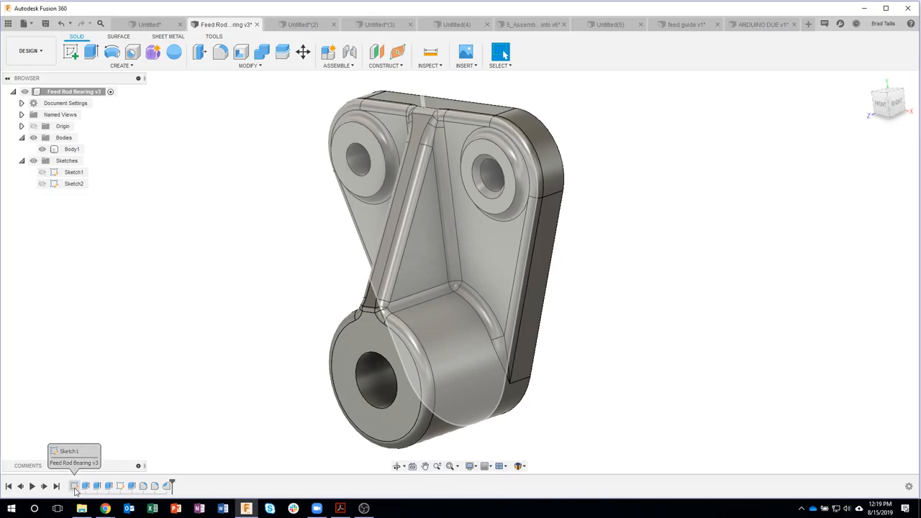
pyautogui.rightClick(75, 488)
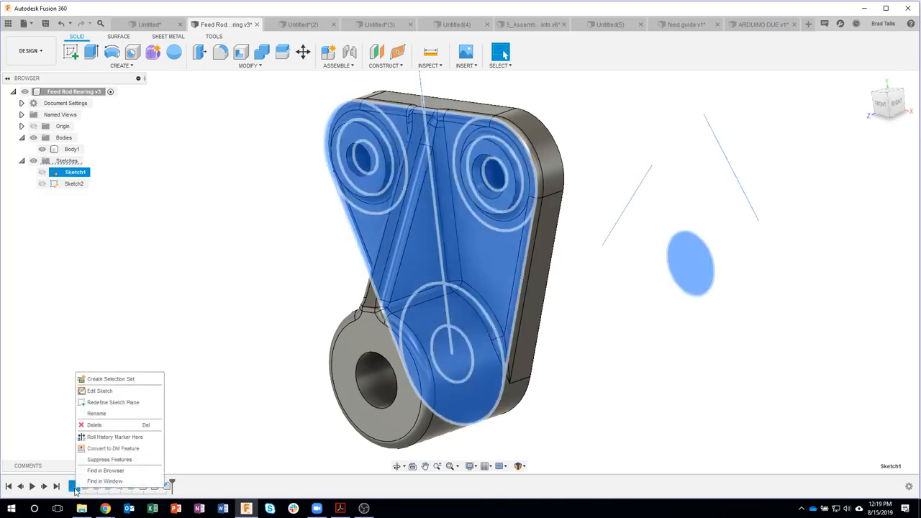
pyautogui.click(98, 413)
pyautogui.write('Ma')
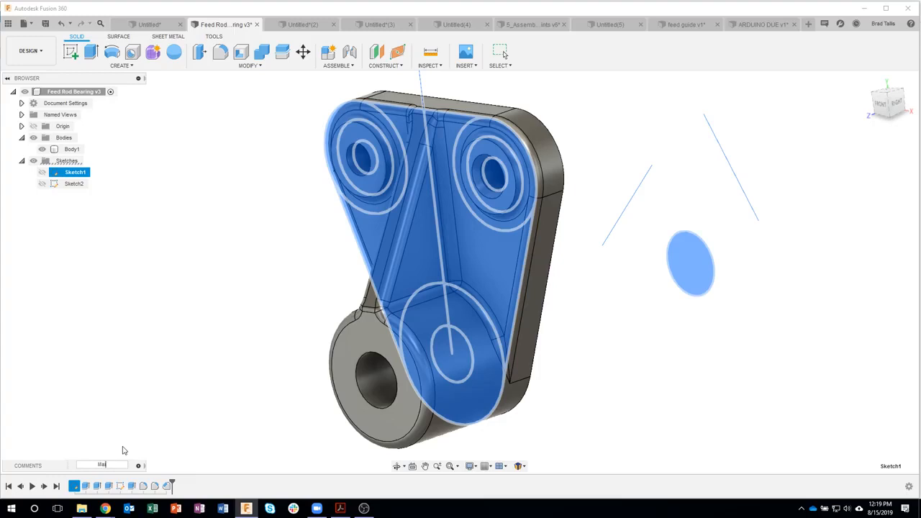
pyautogui.write('in Sketch')
pyautogui.press('Return')
pyautogui.click(222, 435)
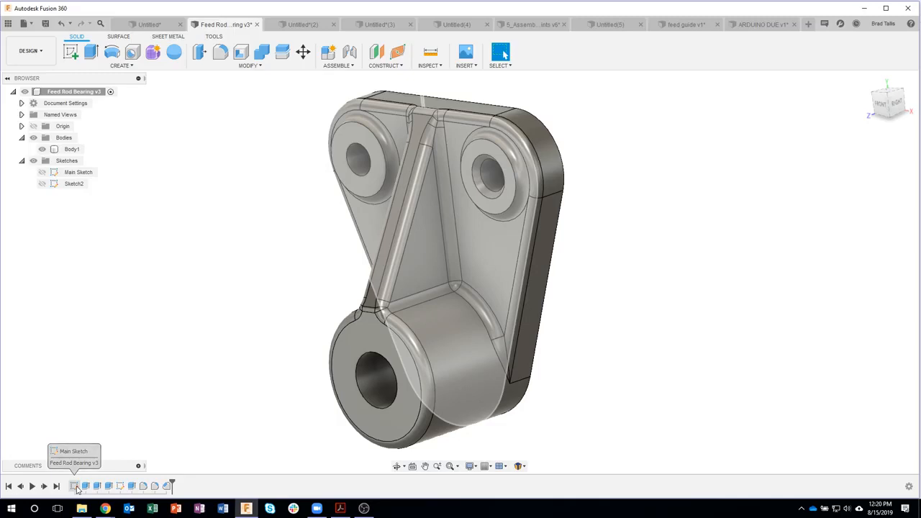
# Step: Rename the first fillet feature in the timeline as Major Fillets
pyautogui.rightClick(145, 487)
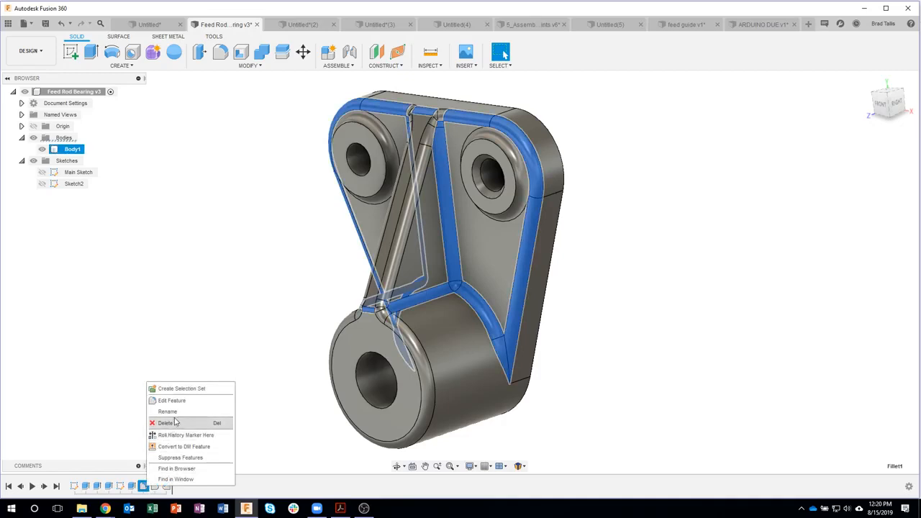
pyautogui.click(169, 411)
pyautogui.write('M')
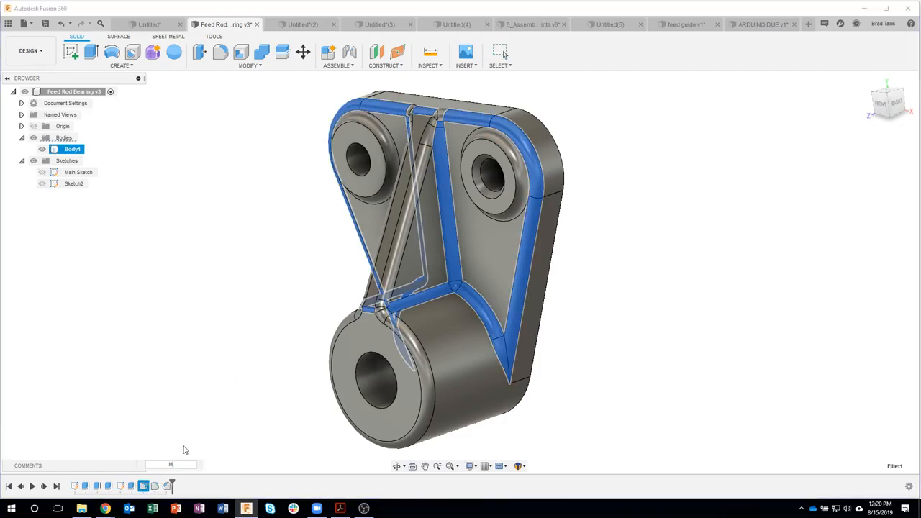
pyautogui.write('ajor Fillets')
pyautogui.press('Return')
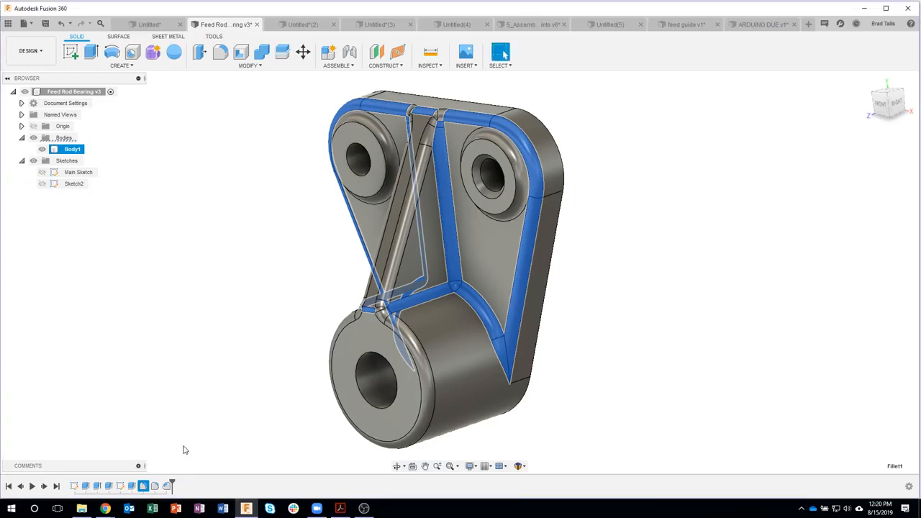
# Step: Rename the second fillet feature in the timeline, covering the boss and rib edges, as 0125 Fil
pyautogui.click(155, 487)
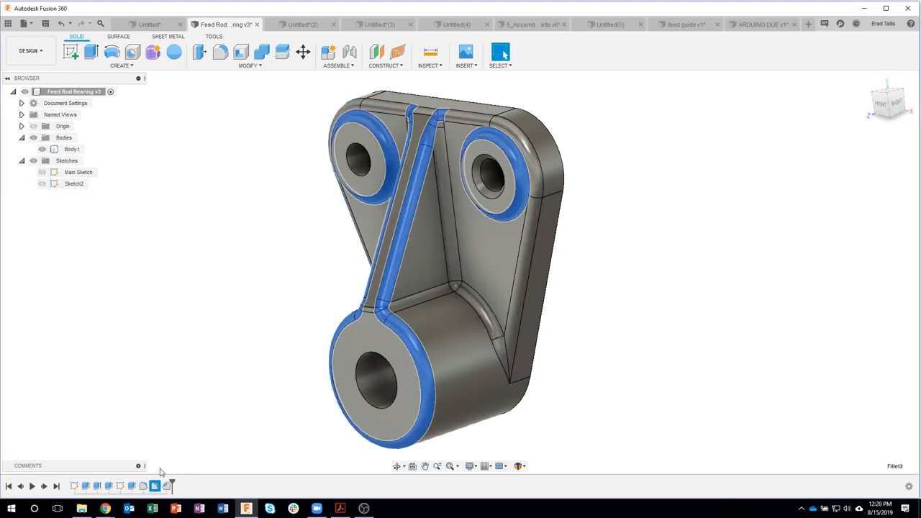
pyautogui.rightClick(144, 487)
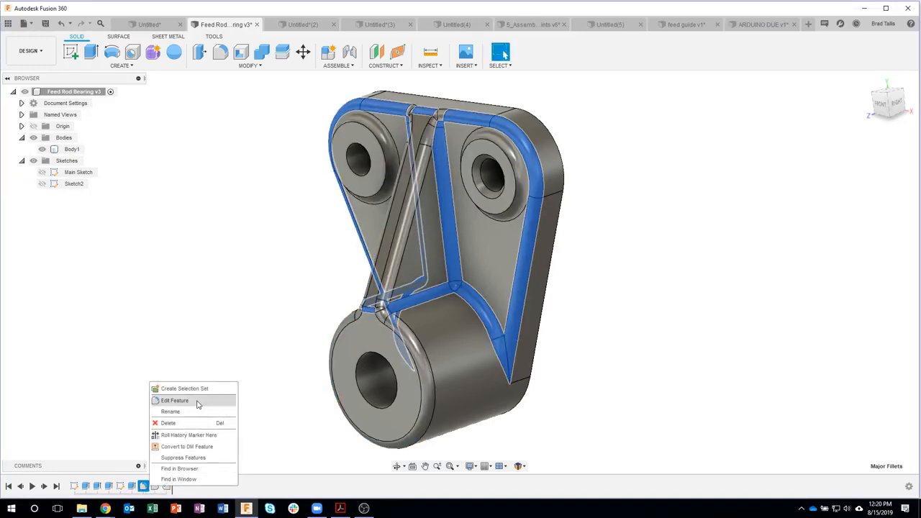
pyautogui.click(206, 350)
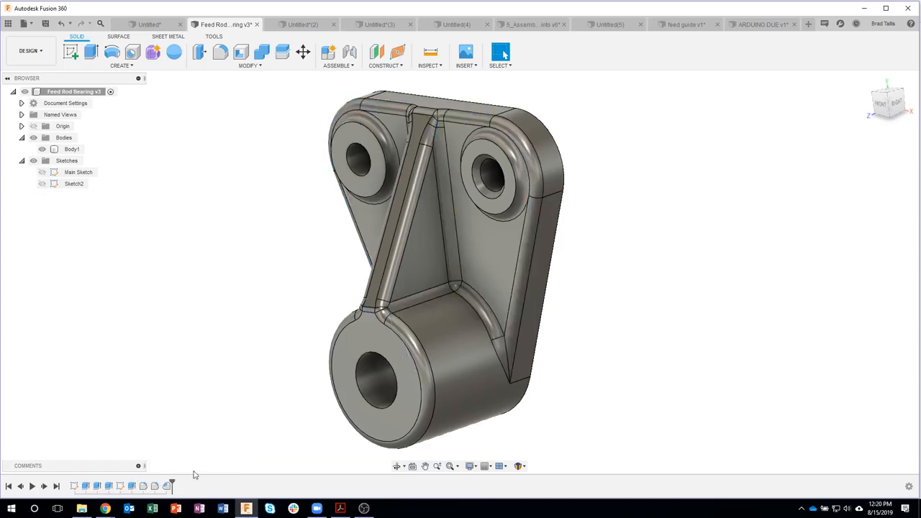
pyautogui.click(156, 486)
pyautogui.rightClick(157, 488)
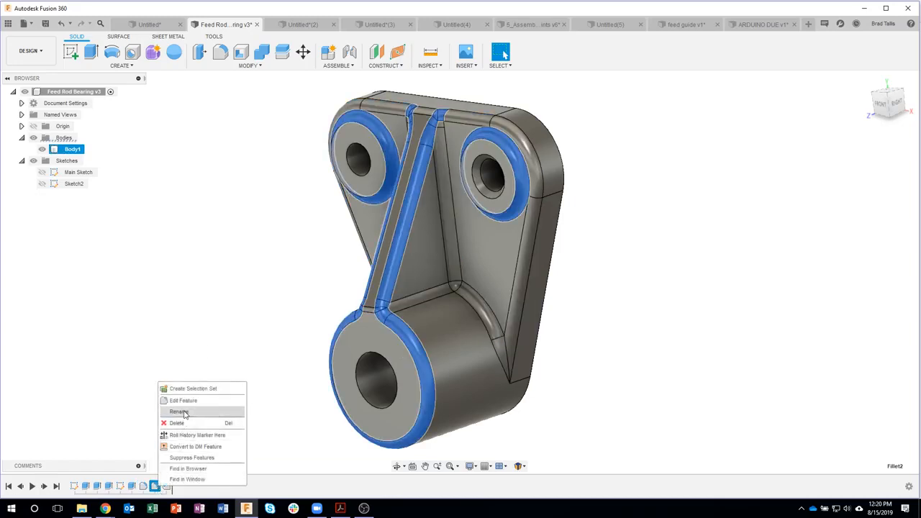
pyautogui.click(184, 412)
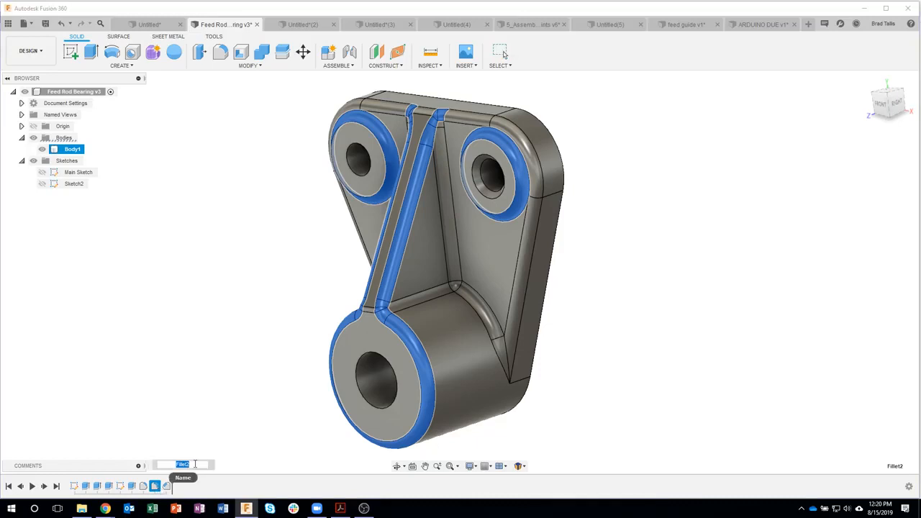
pyautogui.write('0125 Fil')
pyautogui.press('Return')
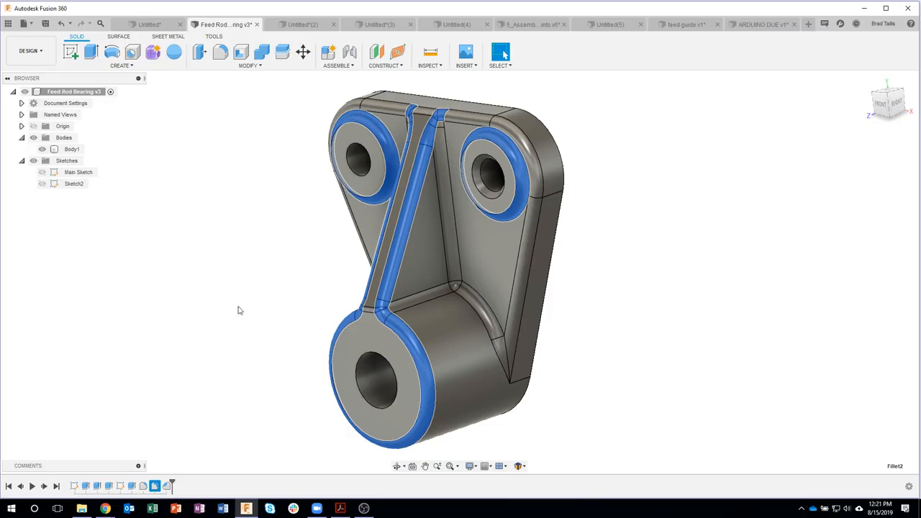
pyautogui.click(224, 280)
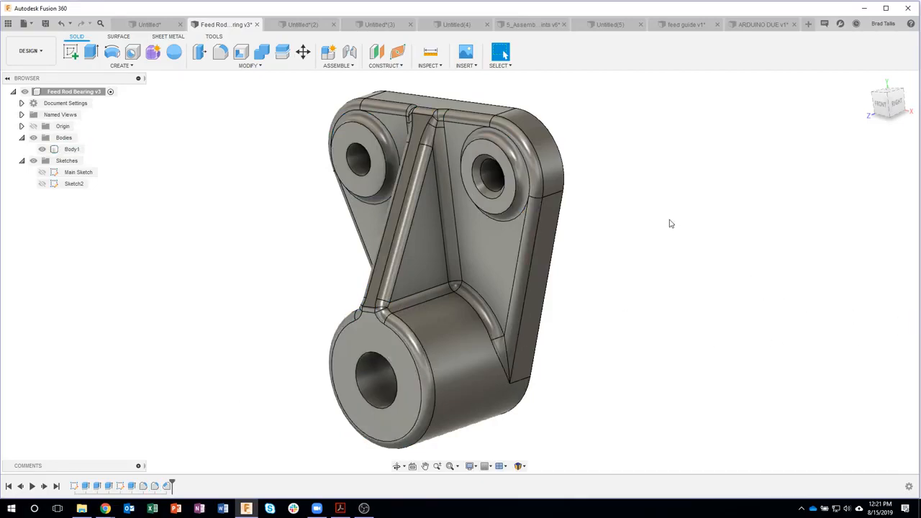
pyautogui.keyDown('shift'); pyautogui.moveTo(669, 224); pyautogui.dragTo(583, 206, button='middle'); pyautogui.keyUp('shift')
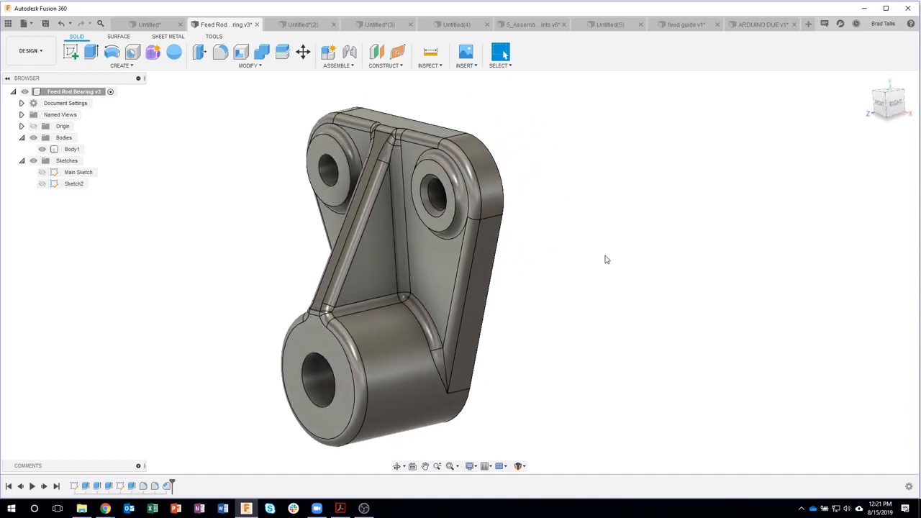
pyautogui.rightClick(580, 256)
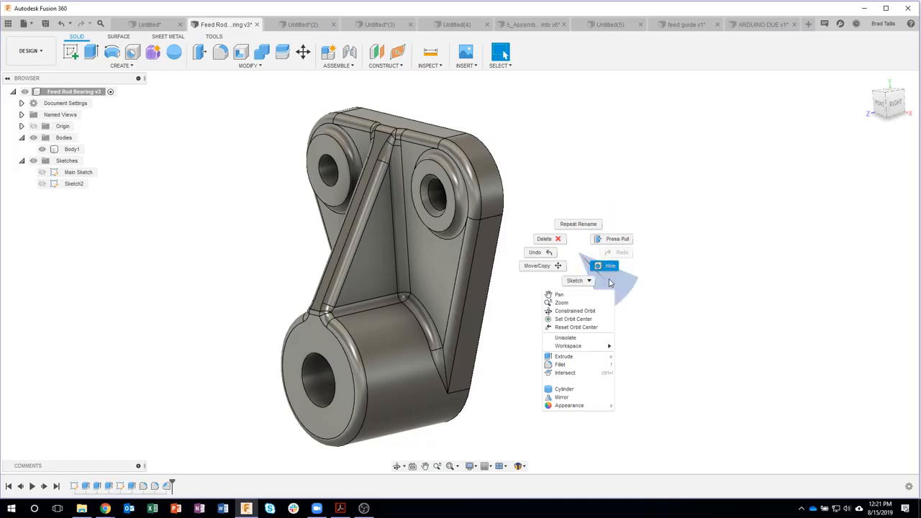
pyautogui.click(579, 207)
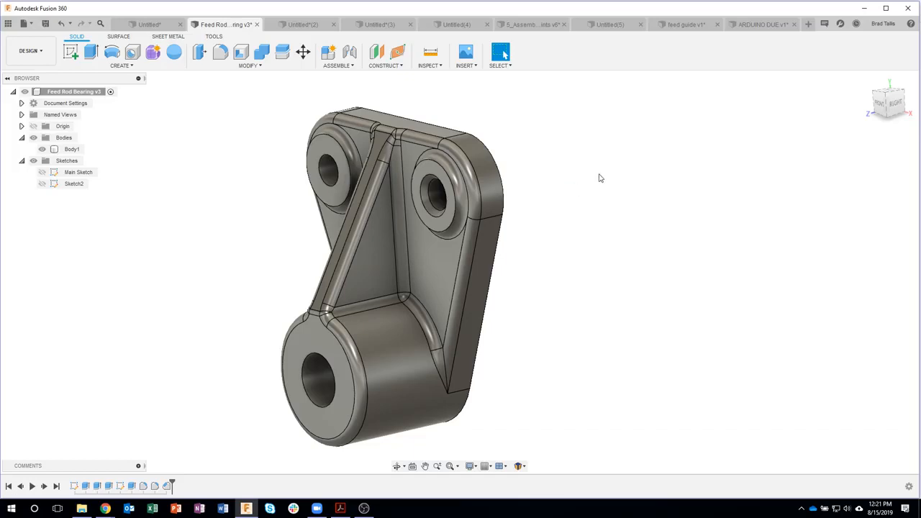
# Step: Chamfer the tangent edge chain around the plate's flat back face using an equal-distance chamfer
pyautogui.keyDown('shift'); pyautogui.moveTo(615, 159); pyautogui.dragTo(433, 159, button='middle'); pyautogui.keyUp('shift')
pyautogui.click(431, 159)
pyautogui.rightClick(431, 162)
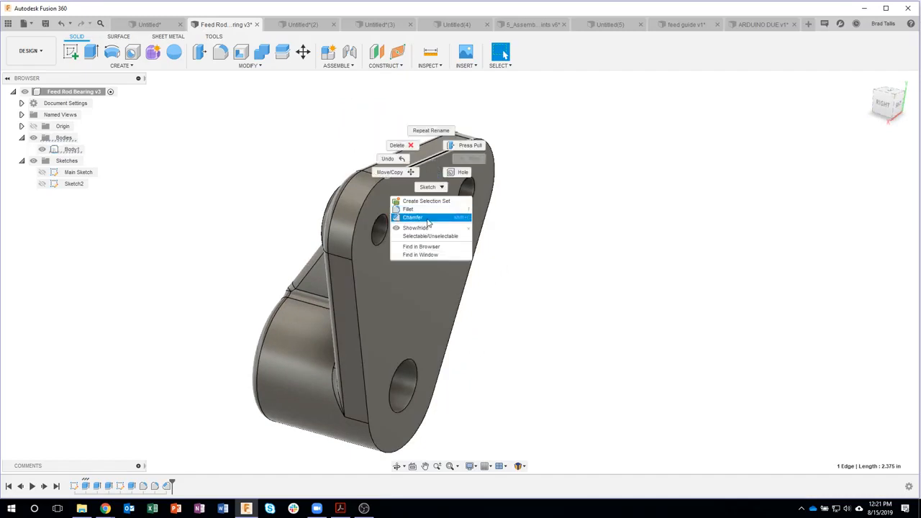
pyautogui.click(417, 213)
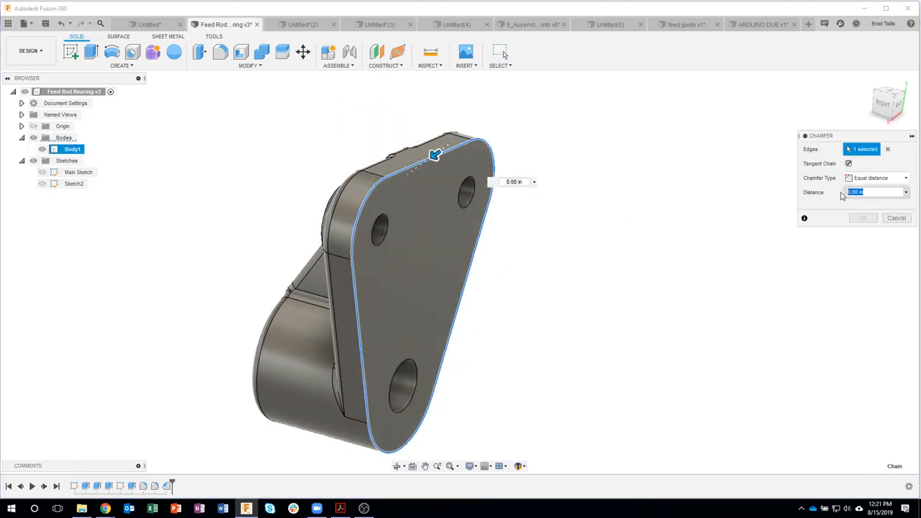
pyautogui.press('Escape')
pyautogui.press('Escape')
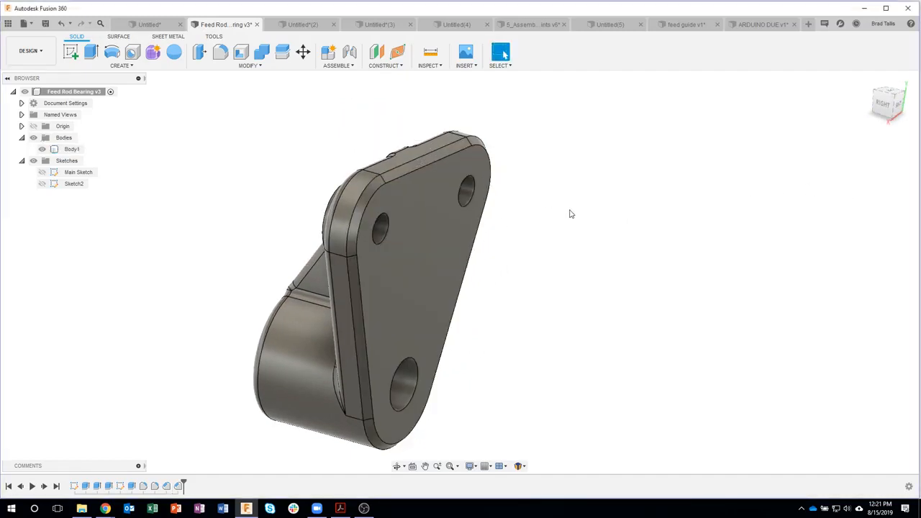
# Step: Try to repeat the Chamfer command on the outer front edge of the left mounting boss
pyautogui.keyDown('shift'); pyautogui.moveTo(569, 209); pyautogui.dragTo(602, 298, button='middle'); pyautogui.keyUp('shift')
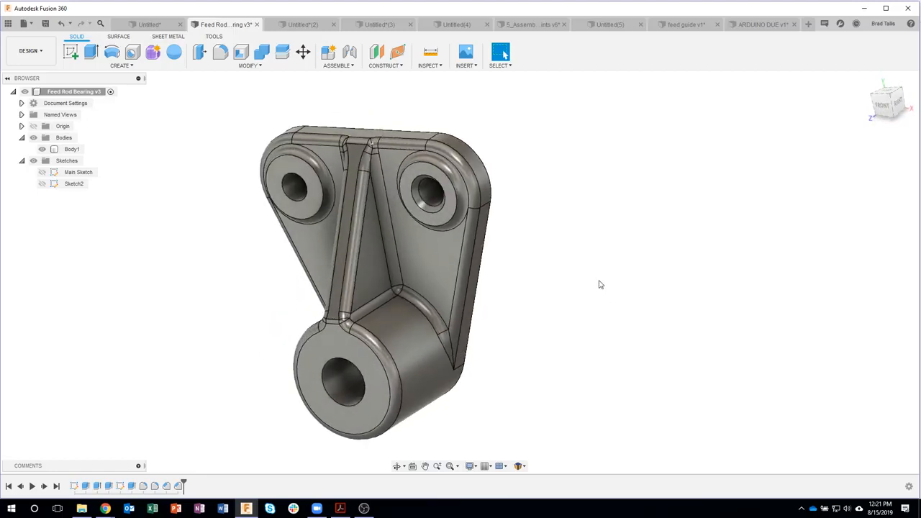
pyautogui.rightClick(598, 282)
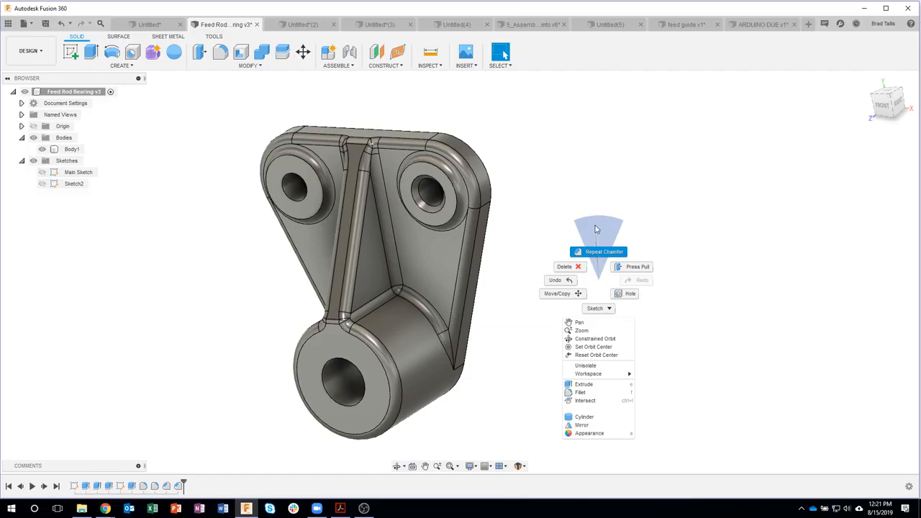
pyautogui.click(605, 214)
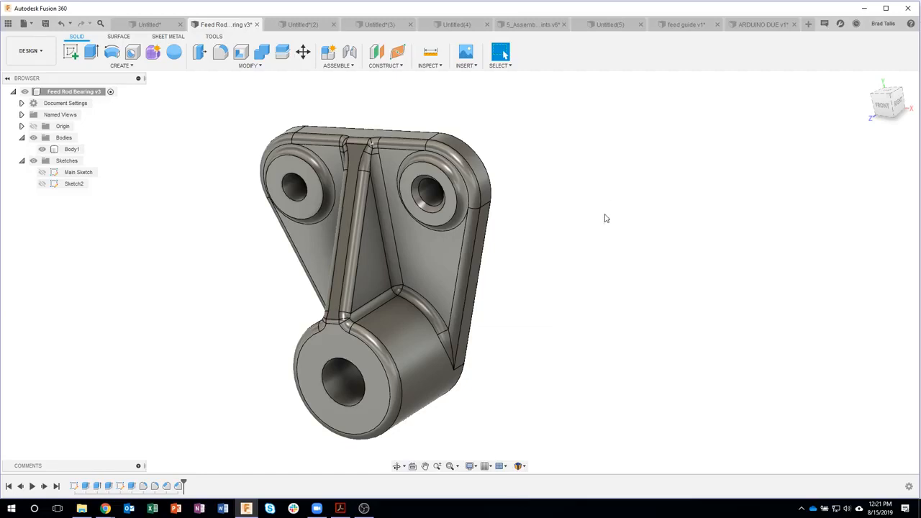
pyautogui.click(251, 66)
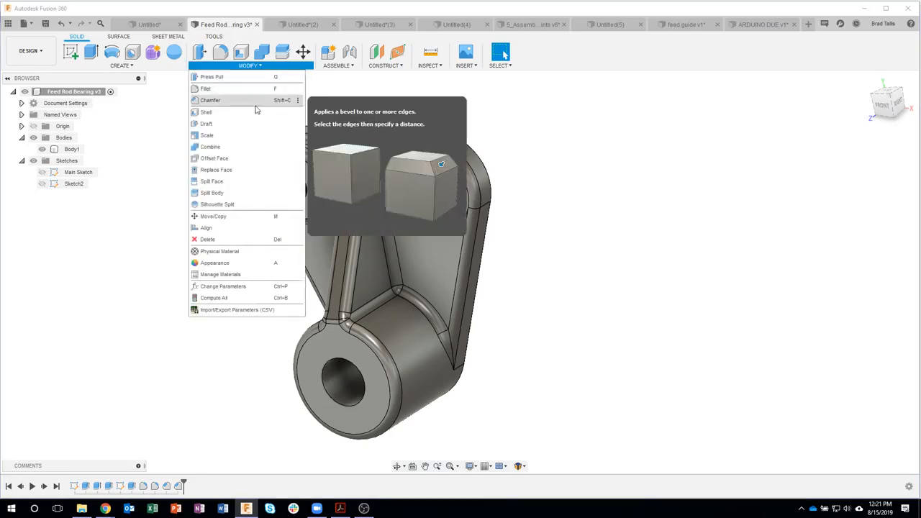
pyautogui.click(573, 127)
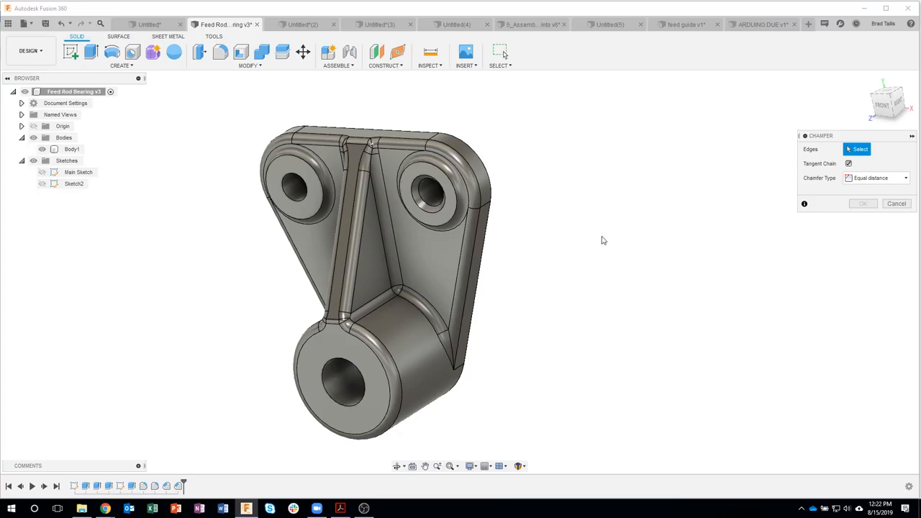
pyautogui.click(316, 216)
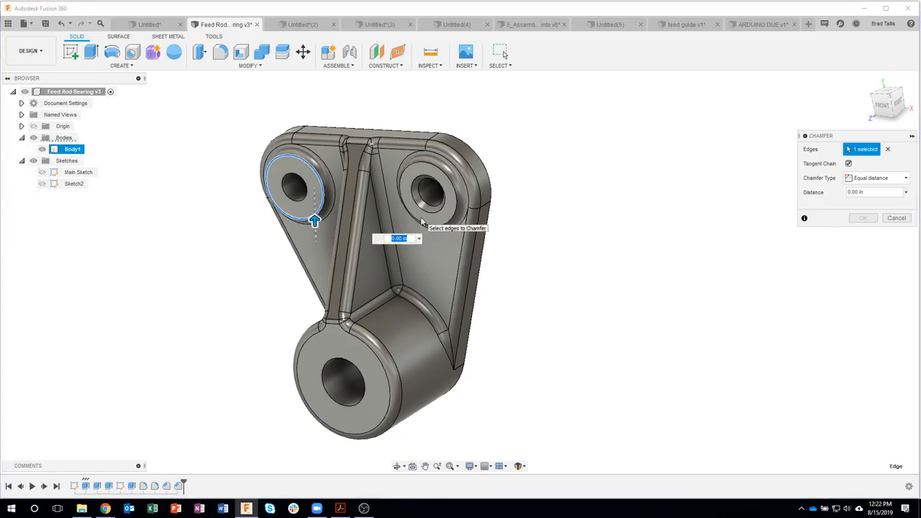
pyautogui.click(896, 218)
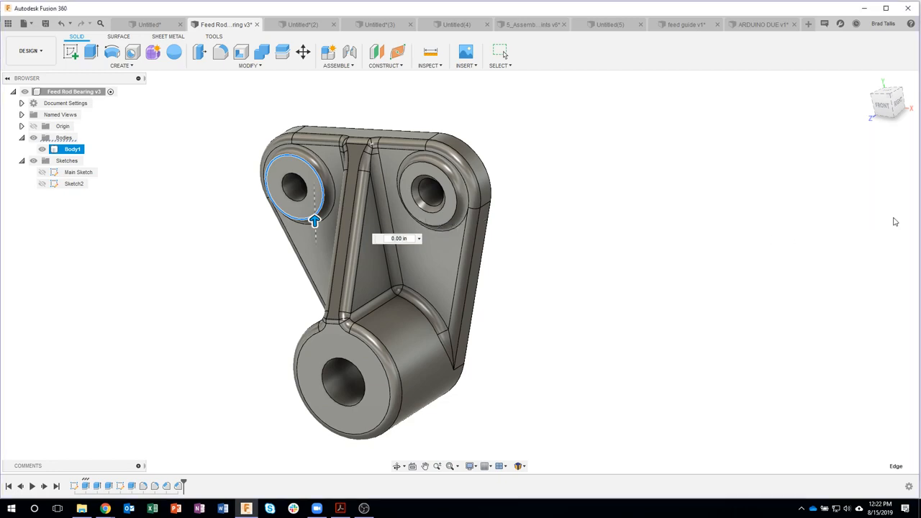
# Step: Edit Main Sketch and draw a small center-diameter circle in the empty area below the left loose line
pyautogui.doubleClick(74, 486)
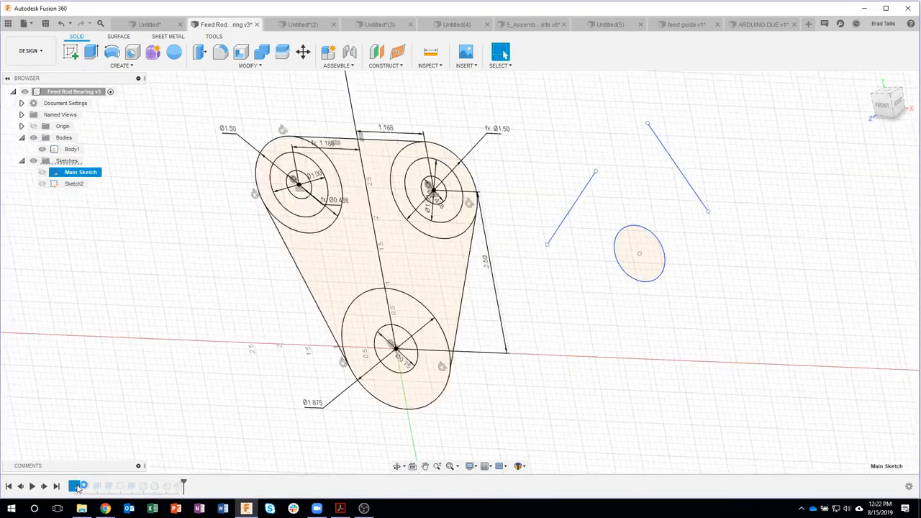
pyautogui.press('c')
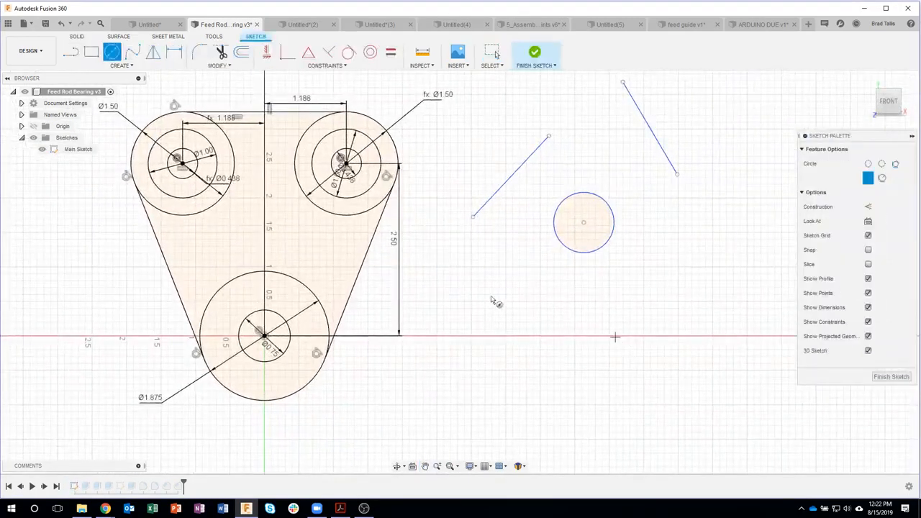
pyautogui.click(487, 295)
pyautogui.click(499, 306)
pyautogui.press('Escape')
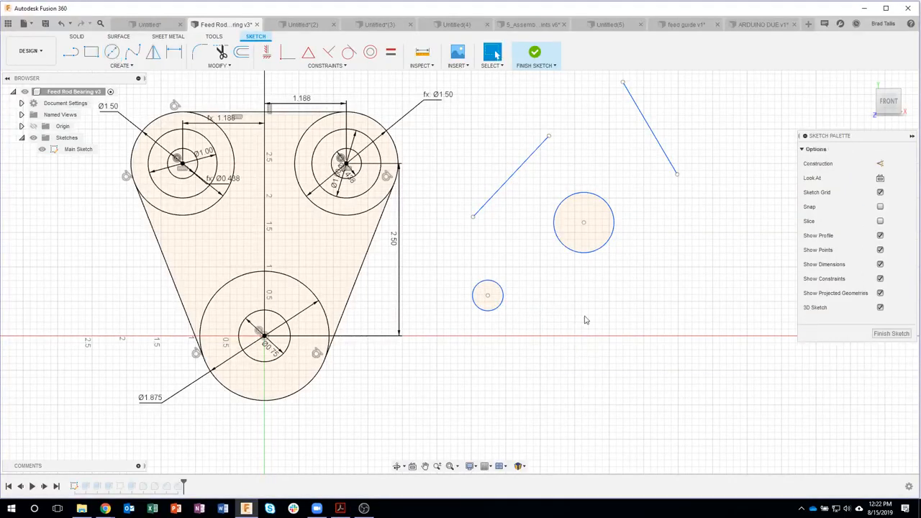
# Step: Repeat Center Diameter Circle and draw a larger circle below the existing loose circle, beside the bearing profile
pyautogui.rightClick(574, 354)
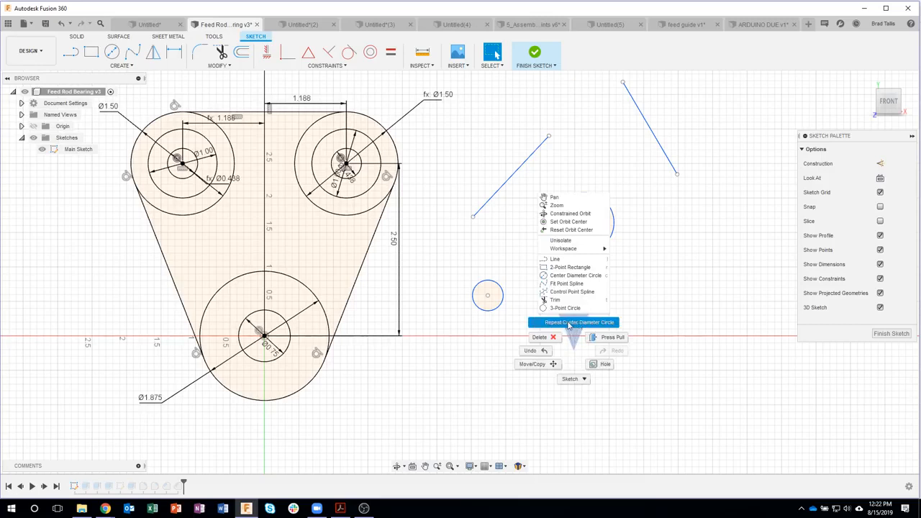
pyautogui.click(573, 325)
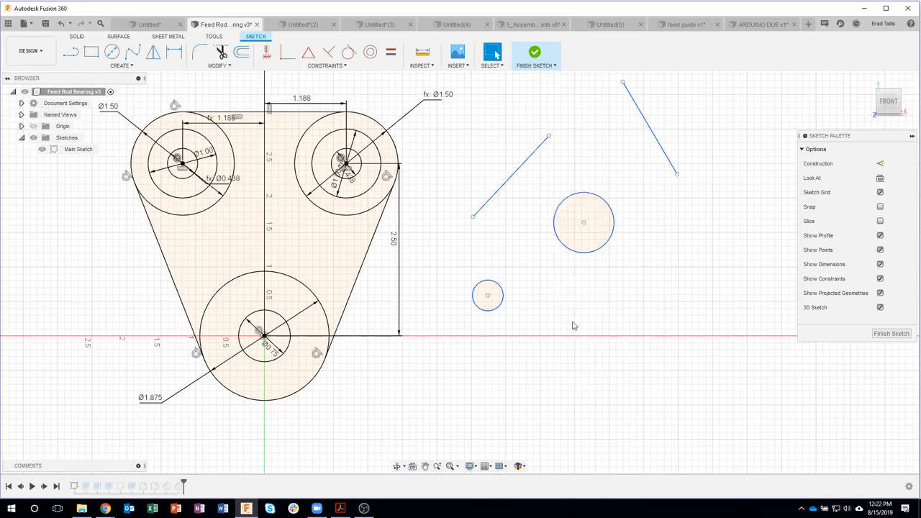
pyautogui.click(629, 302)
pyautogui.click(647, 334)
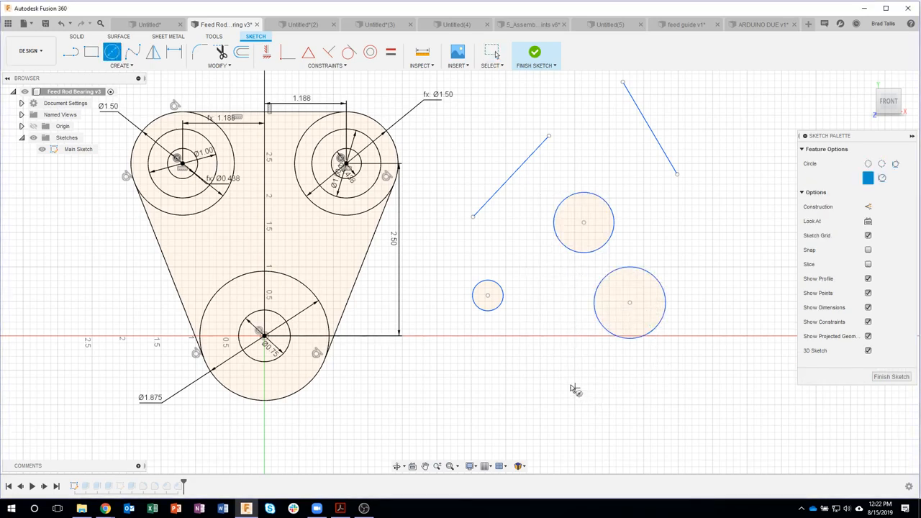
pyautogui.press('Escape')
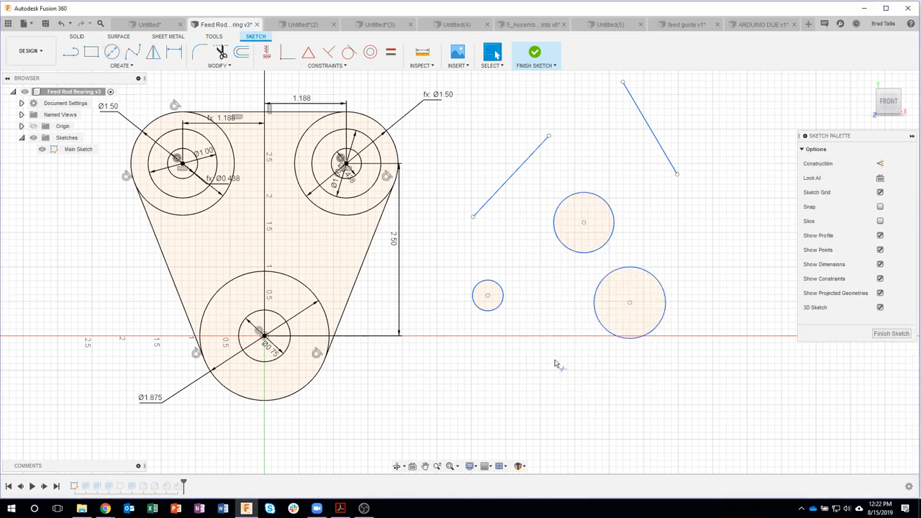
# Step: Trim away the left loose line and the uppermost loose circle beside the bearing profile
pyautogui.press('t')
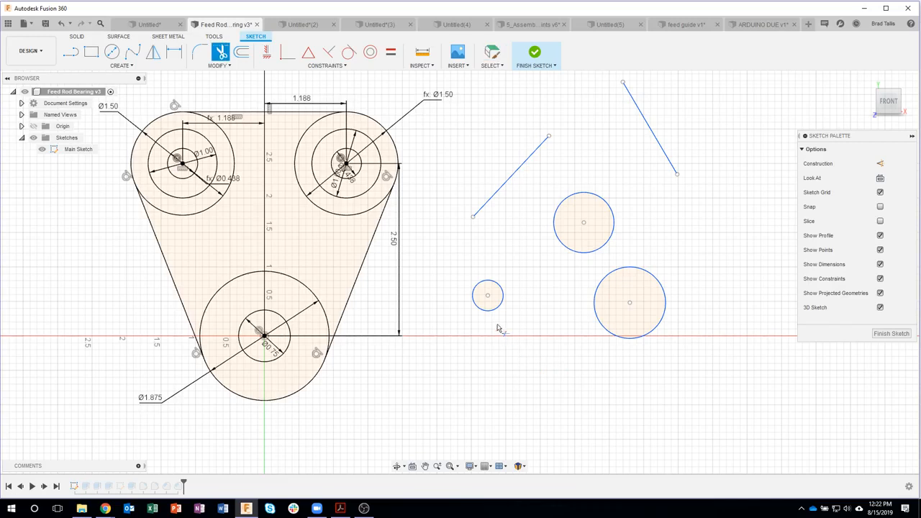
pyautogui.click(506, 186)
pyautogui.press('Escape')
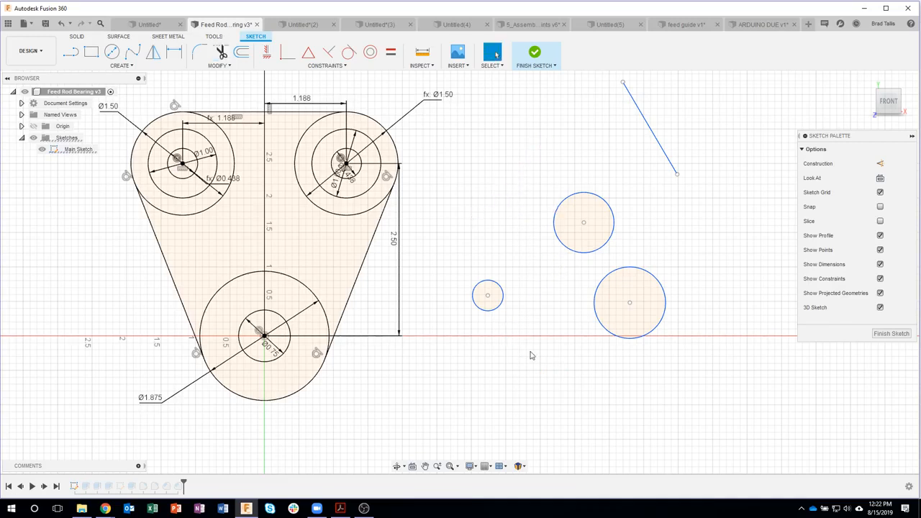
pyautogui.press('t')
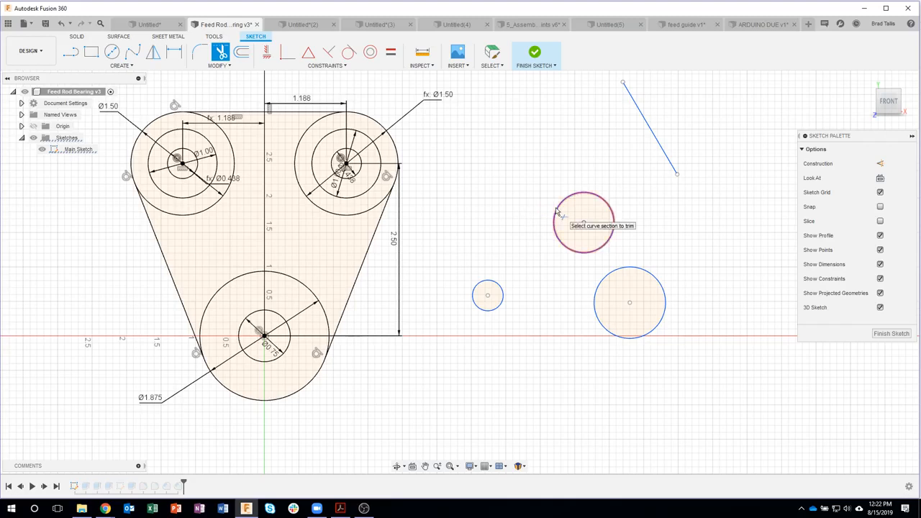
pyautogui.click(556, 211)
pyautogui.press('Escape')
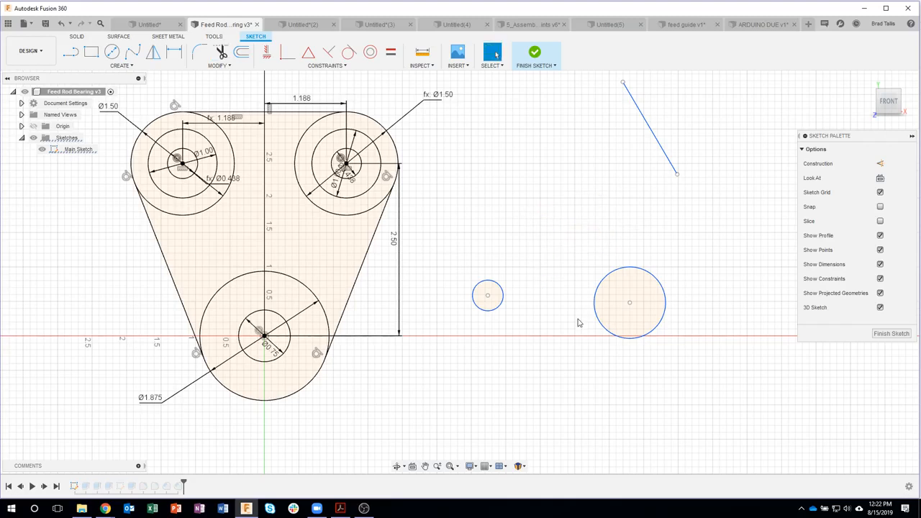
pyautogui.rightClick(552, 226)
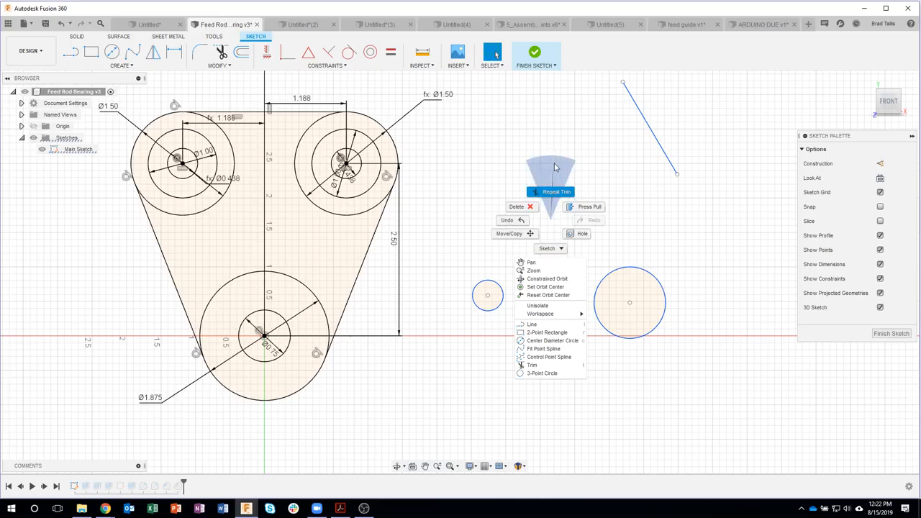
pyautogui.click(552, 250)
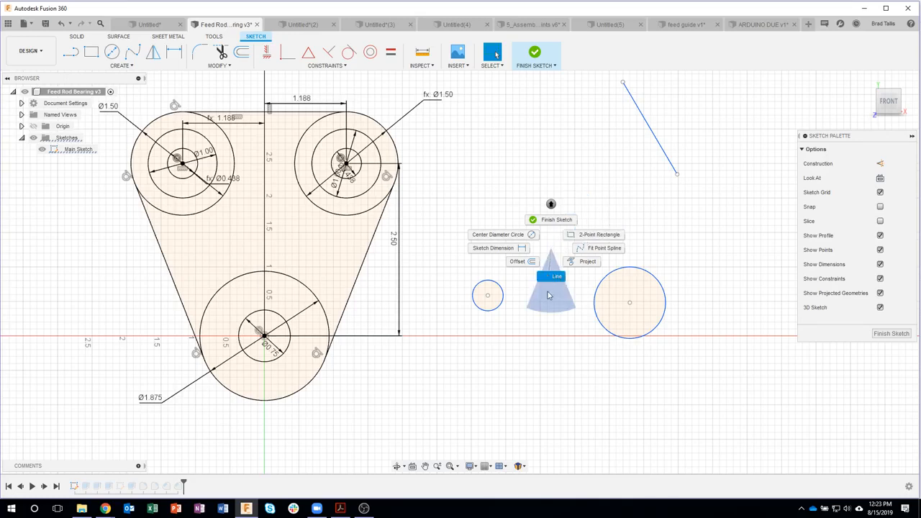
pyautogui.click(551, 254)
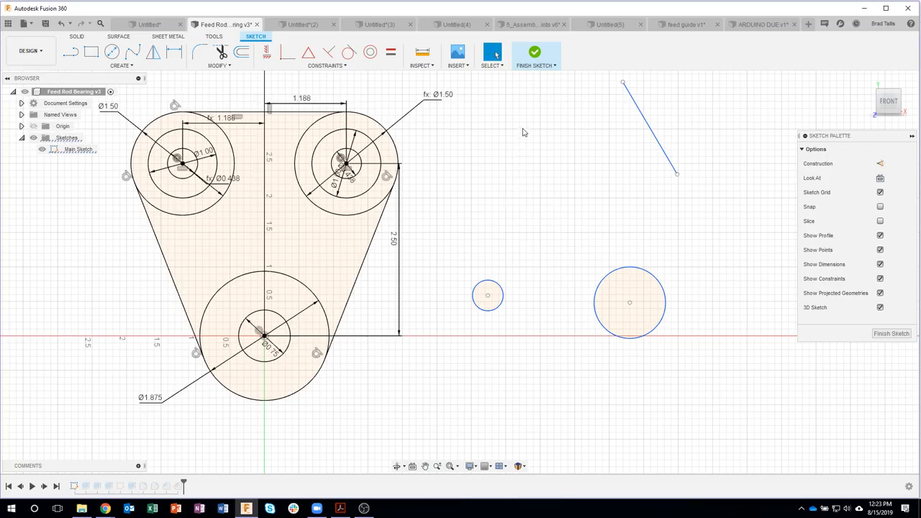
# Step: Draw a two-point rectangle about 1.0 by 0.68 in in the empty area between the loose diagonal line and the loose circles
pyautogui.moveTo(524, 132)
pyautogui.mouseDown(button='right')
pyautogui.moveTo(524, 215)
pyautogui.moveTo(575, 155)
pyautogui.mouseUp(button='right')
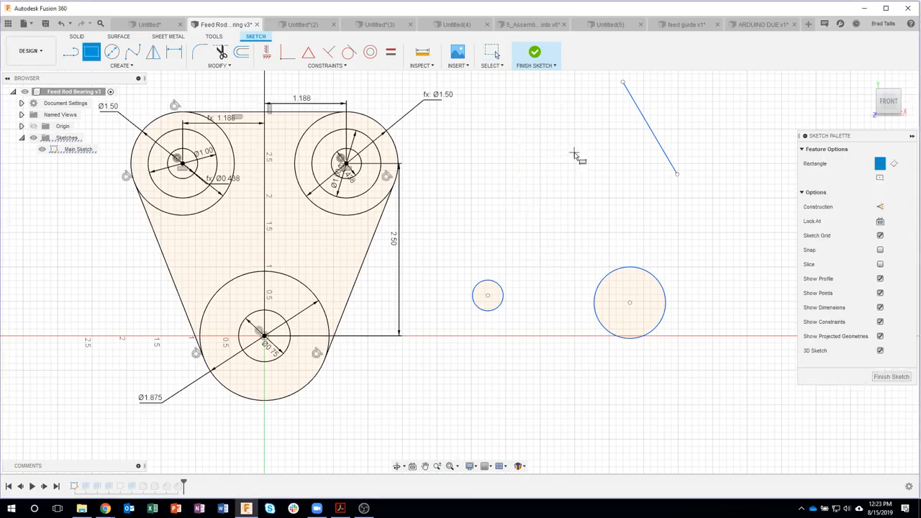
pyautogui.click(552, 176)
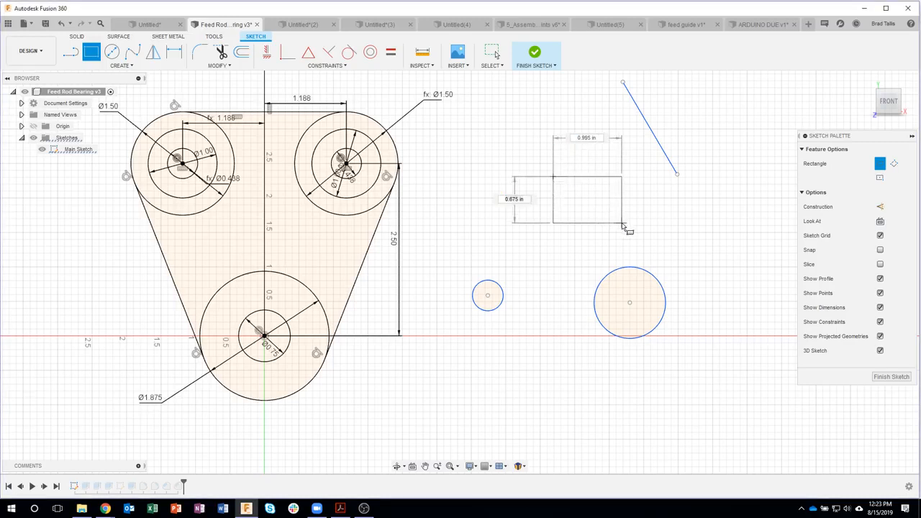
pyautogui.click(622, 223)
pyautogui.press('Escape')
# Step: Draw a center-diameter circle in the empty area between the bearing profile's upper right boss and the loose rectangle
pyautogui.moveTo(517, 160); pyautogui.dragTo(472, 180, button='right')
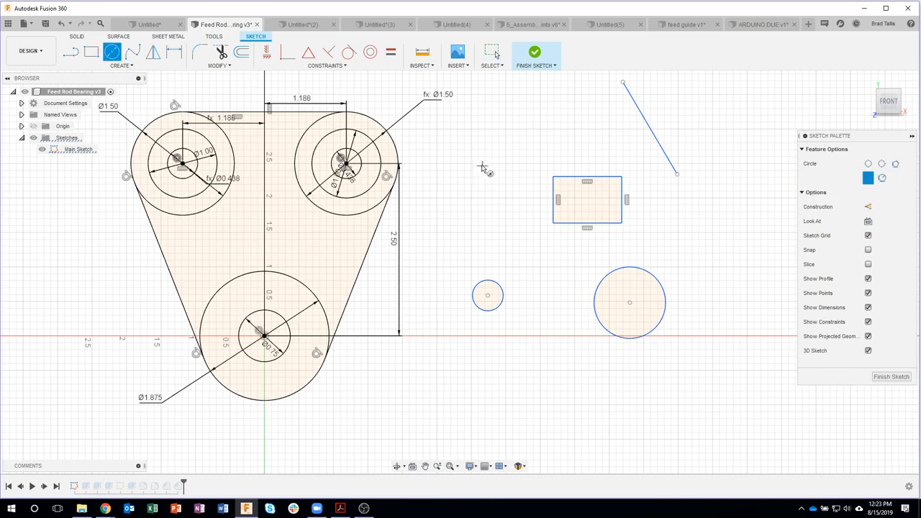
pyautogui.click(482, 165)
pyautogui.click(501, 182)
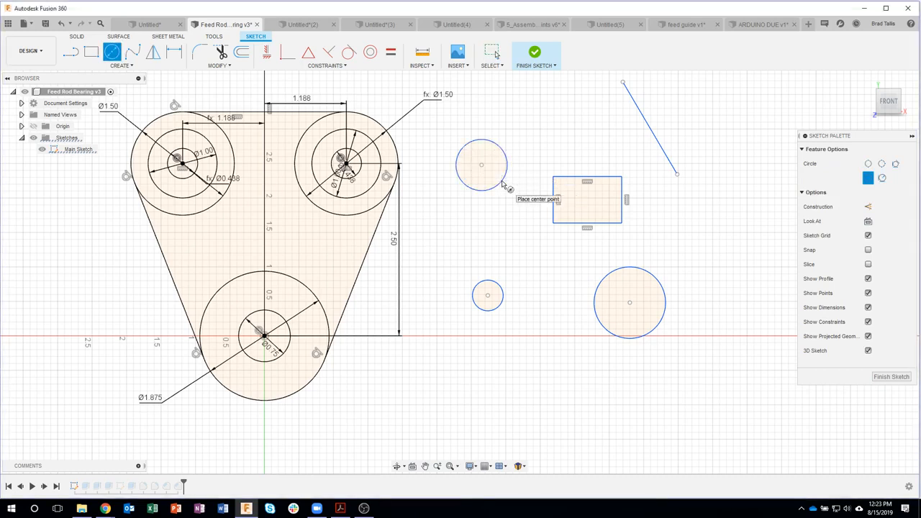
pyautogui.press('Escape')
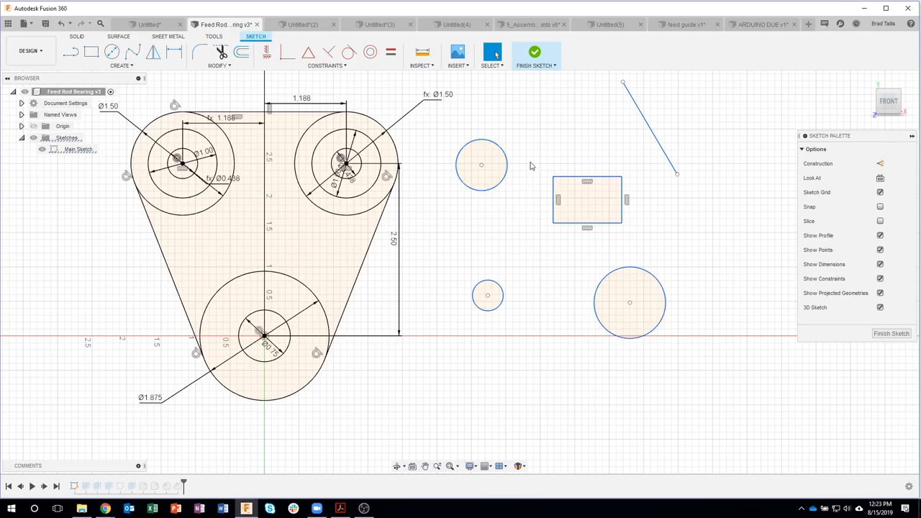
# Step: Draw a short horizontal line below the loose rectangle, above the small loose circle
pyautogui.press('l')
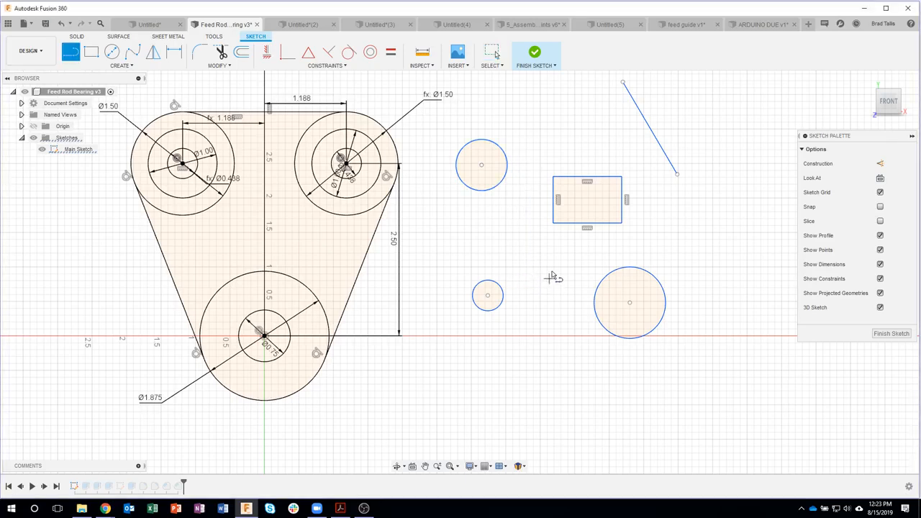
pyautogui.click(506, 246)
pyautogui.click(574, 247)
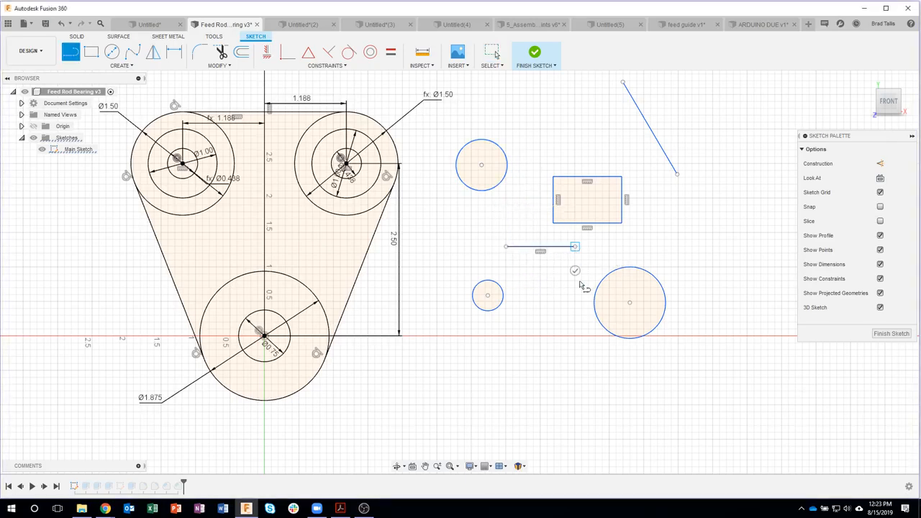
pyautogui.press('Escape')
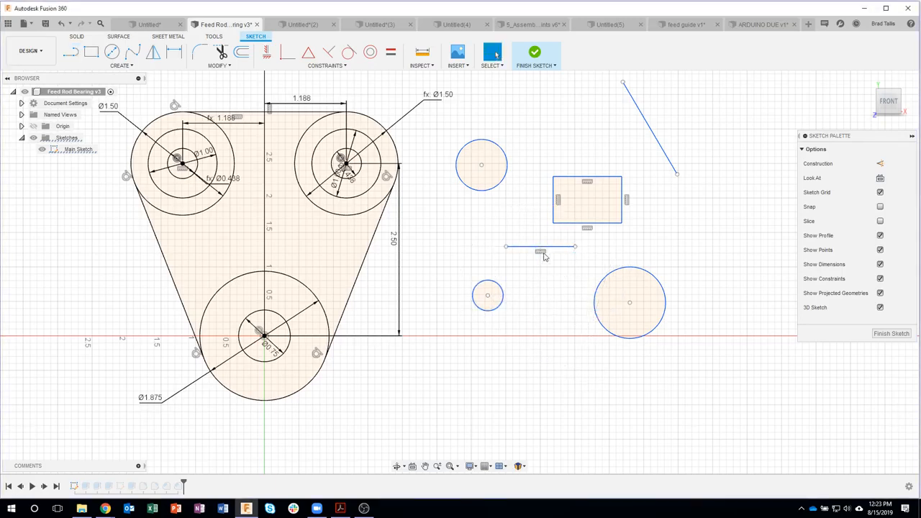
pyautogui.rightClick(529, 211)
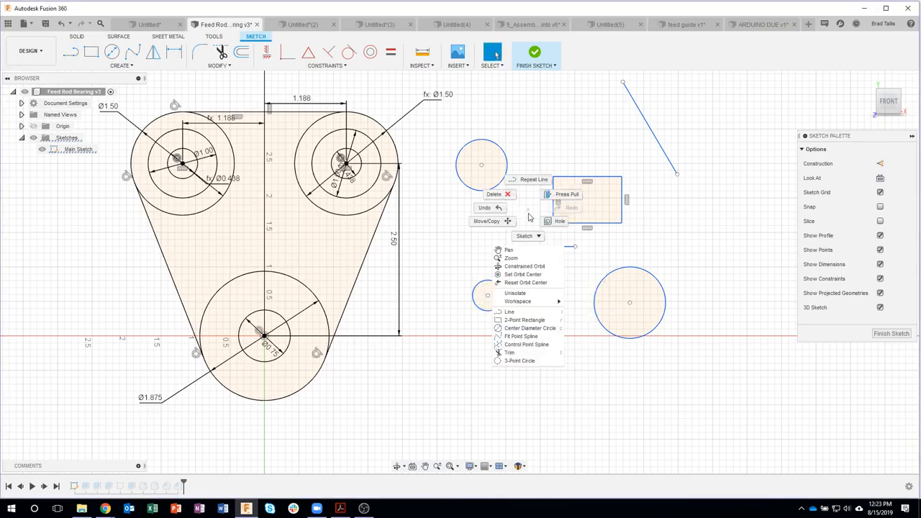
pyautogui.click(531, 236)
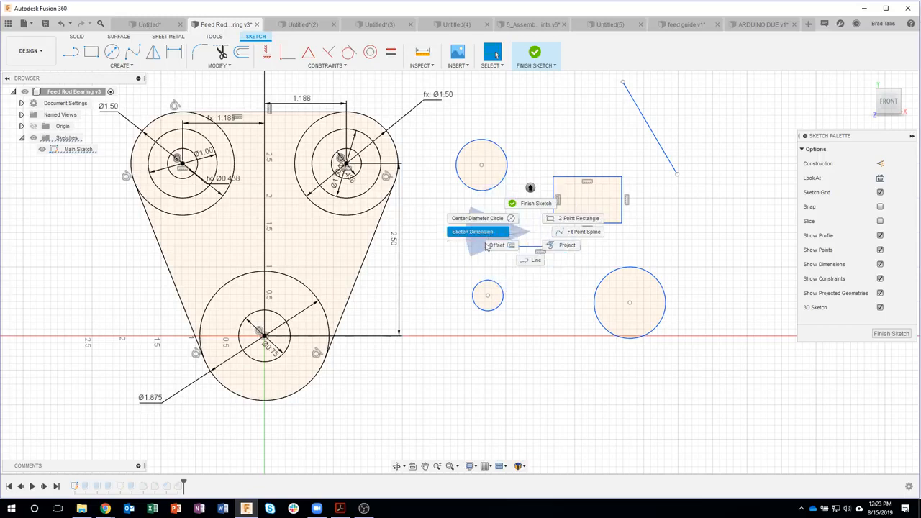
pyautogui.press('Escape')
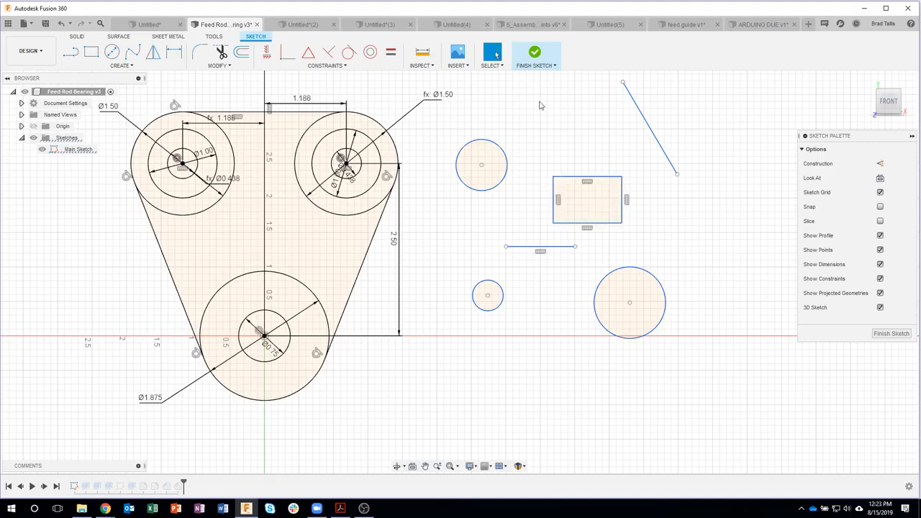
# Step: Finish editing Main Sketch and return to the solid bearing model
pyautogui.click(535, 56)
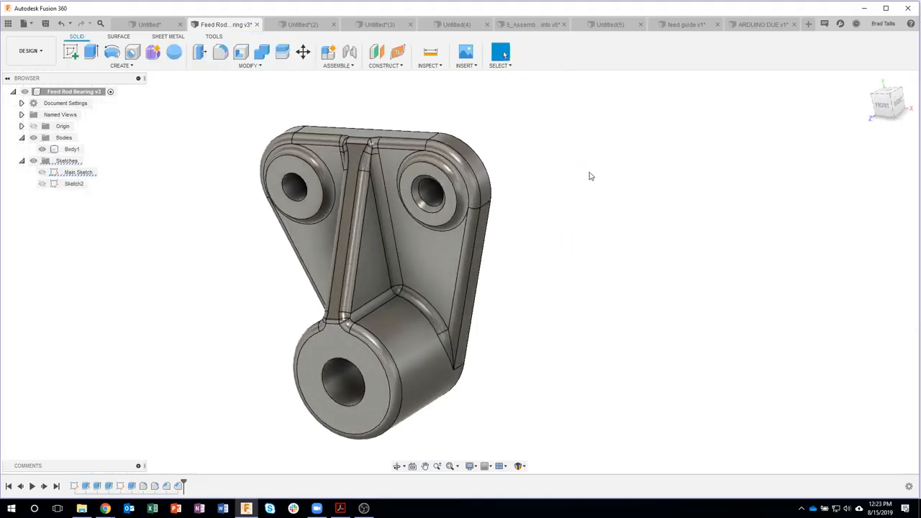
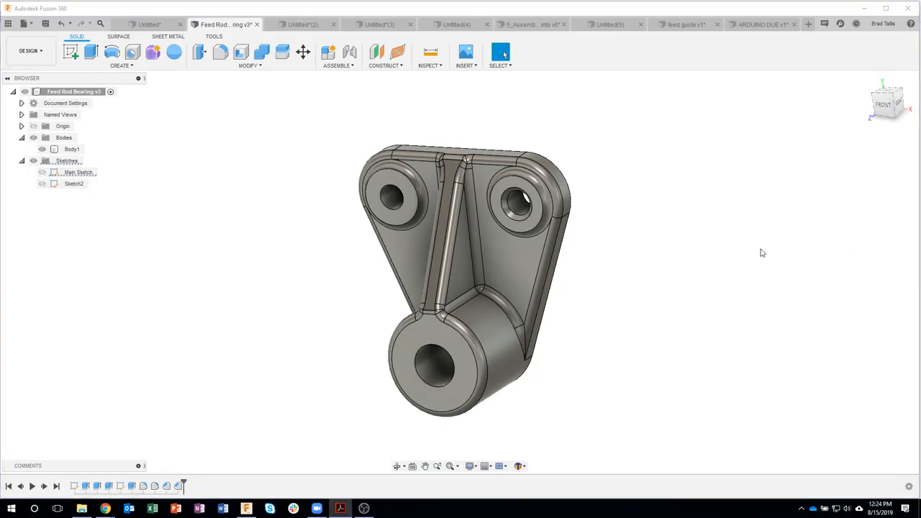
pyautogui.click(656, 173)
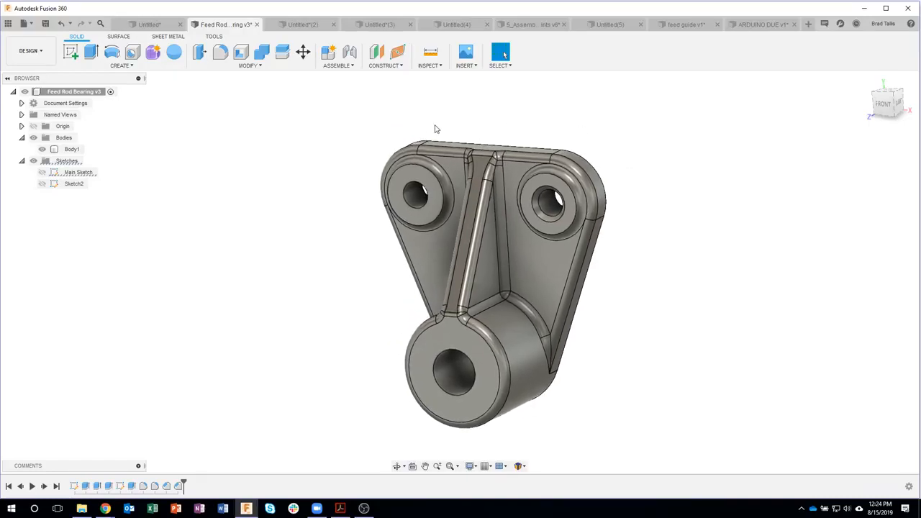
# Step: Start Delete, window-select only the faces fully enclosed around the upper left mounting boss, and leave the command without deleting
pyautogui.rightClick(313, 115)
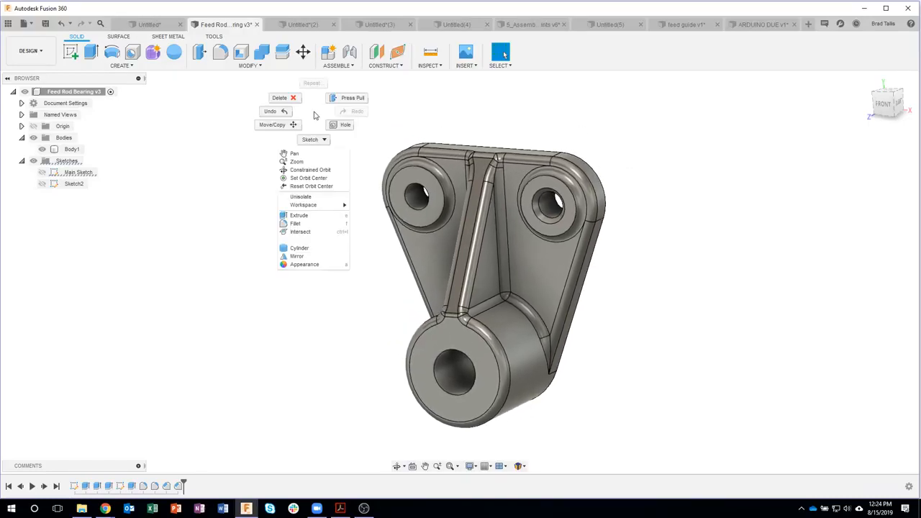
pyautogui.click(280, 97)
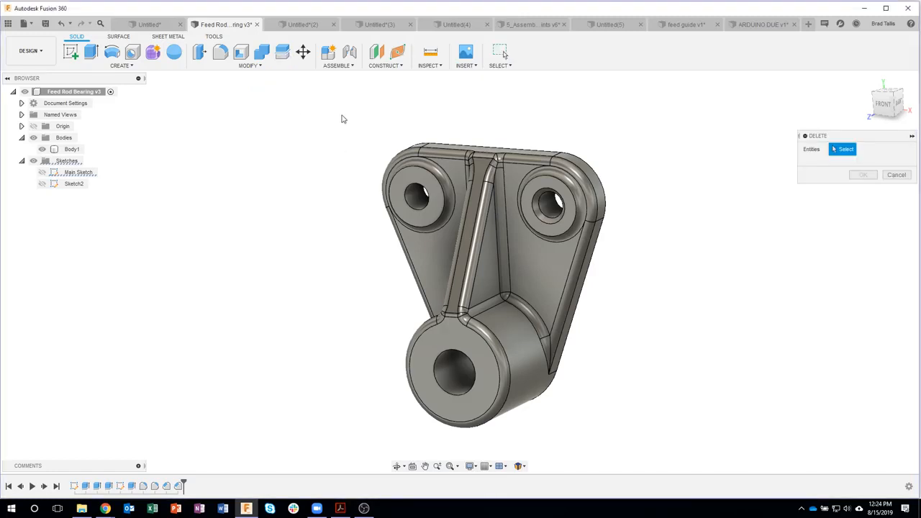
pyautogui.moveTo(341, 114); pyautogui.dragTo(463, 247)
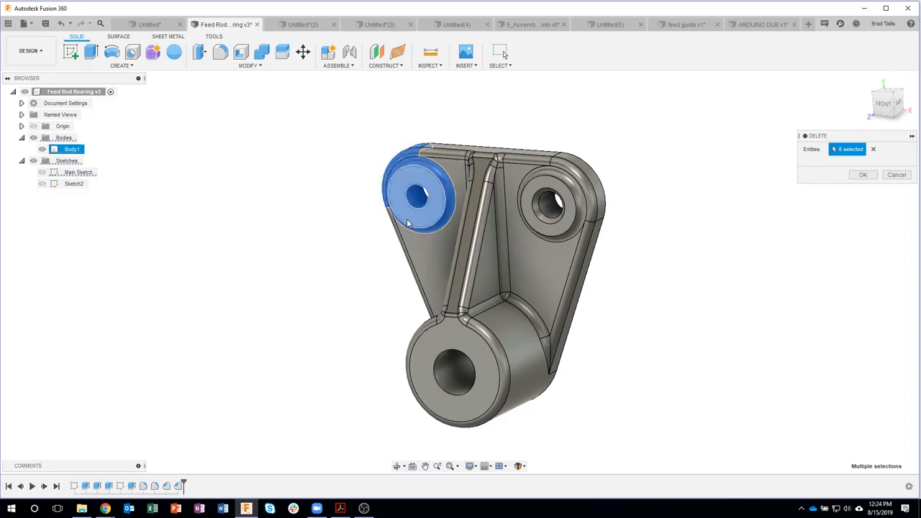
pyautogui.moveTo(354, 118); pyautogui.dragTo(461, 250)
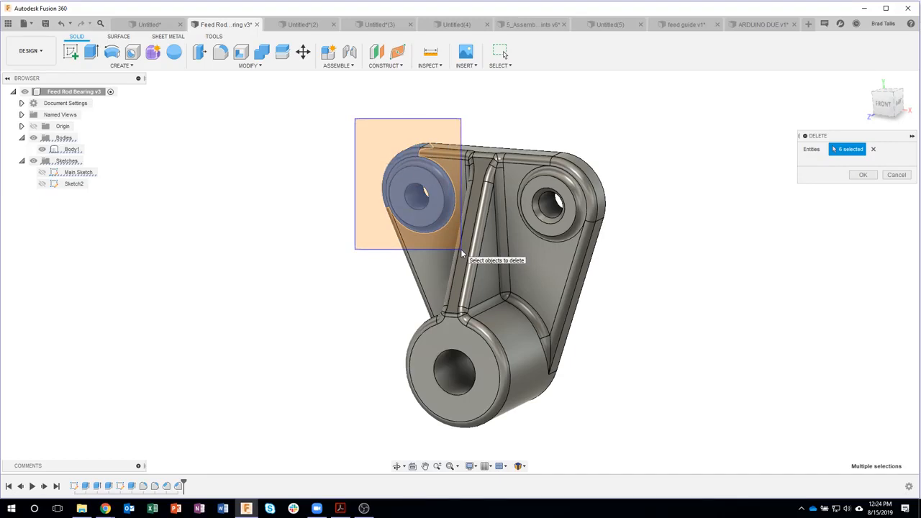
pyautogui.moveTo(461, 251); pyautogui.dragTo(461, 250)
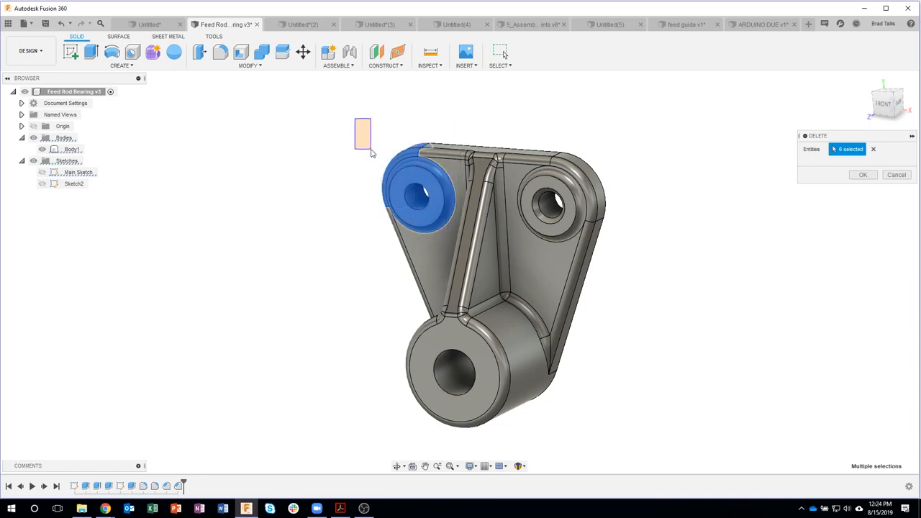
pyautogui.click(862, 175)
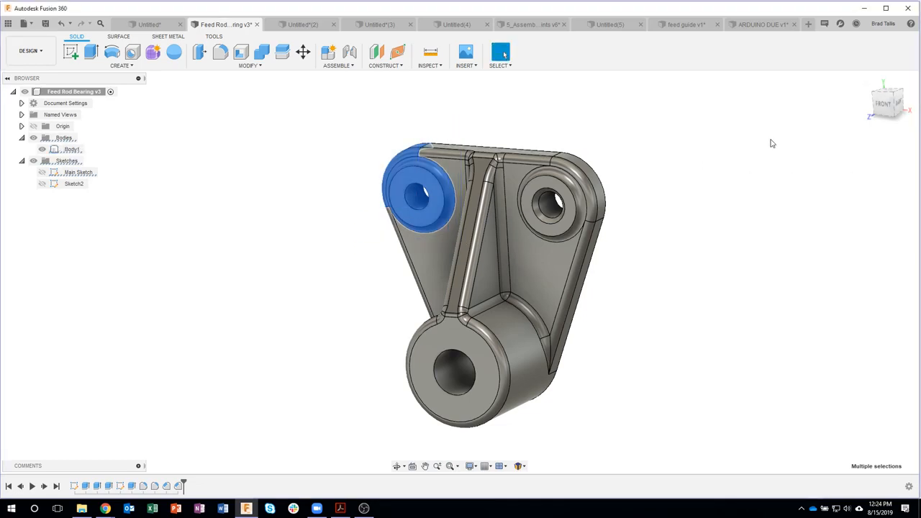
# Step: Repeat Delete, select all faces touched by a crossing window over the bearing's upper part, then cancel and clear the selection
pyautogui.rightClick(660, 177)
pyautogui.click(653, 159)
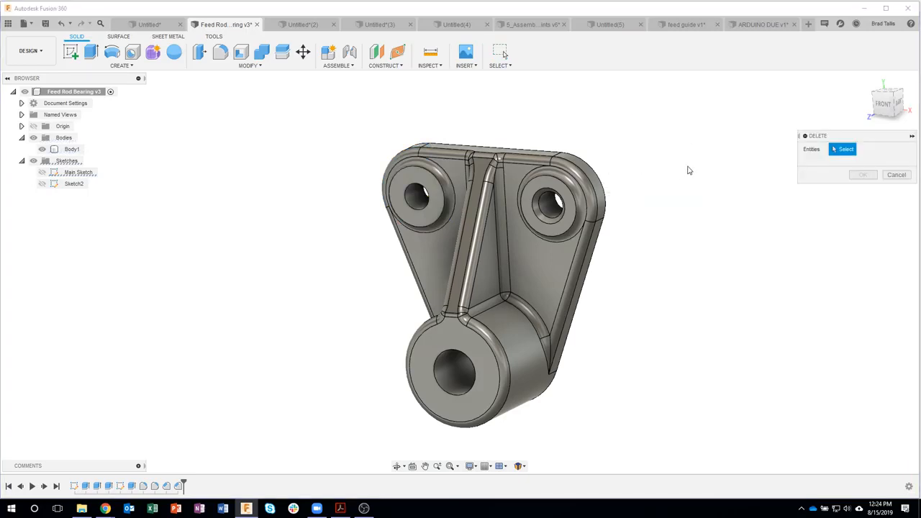
pyautogui.moveTo(688, 135); pyautogui.dragTo(436, 277)
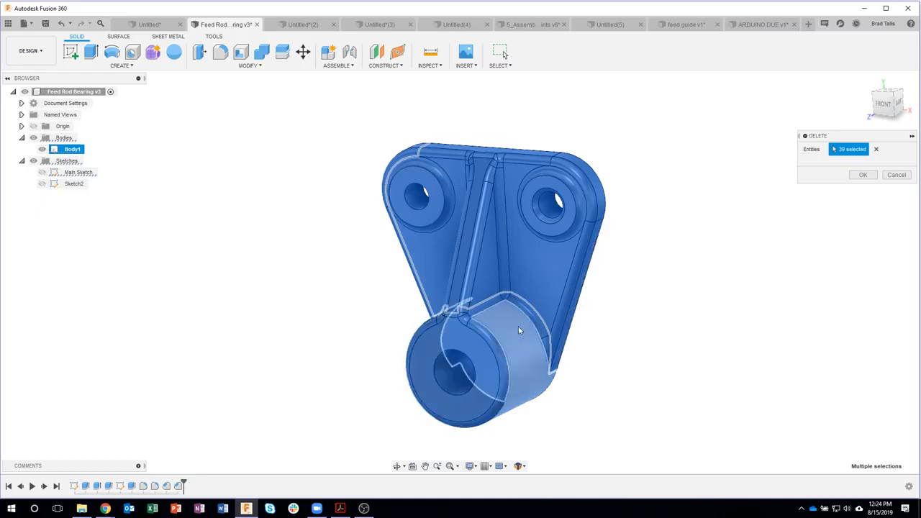
pyautogui.click(897, 177)
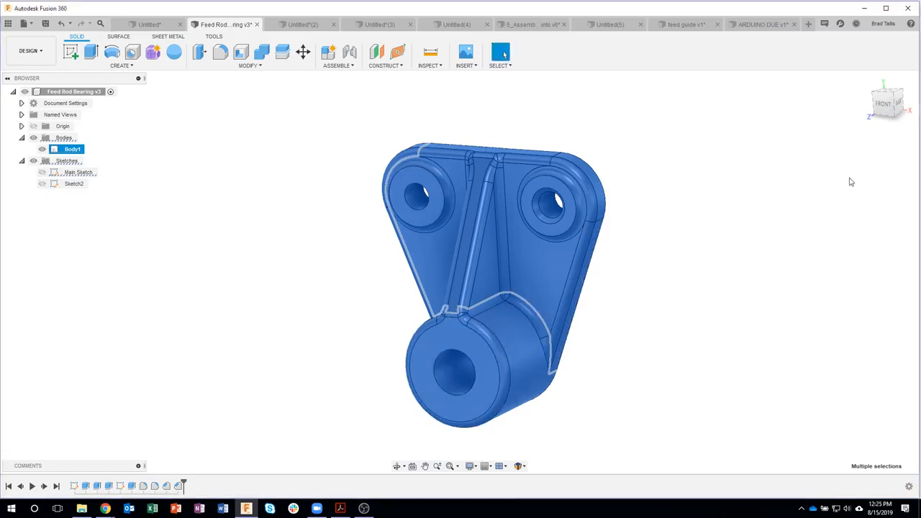
pyautogui.click(669, 140)
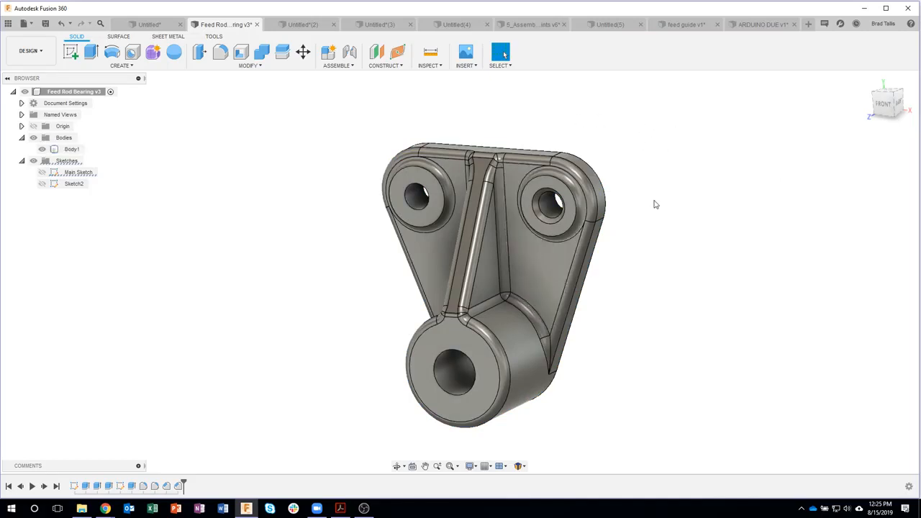
# Step: Window-select the upper left mounting boss faces with no command active, then clear the selection
pyautogui.moveTo(659, 125)
pyautogui.mouseDown()
pyautogui.moveTo(520, 237)
pyautogui.moveTo(512, 256)
pyautogui.moveTo(656, 128)
pyautogui.mouseUp()
pyautogui.moveTo(355, 115); pyautogui.dragTo(463, 248)
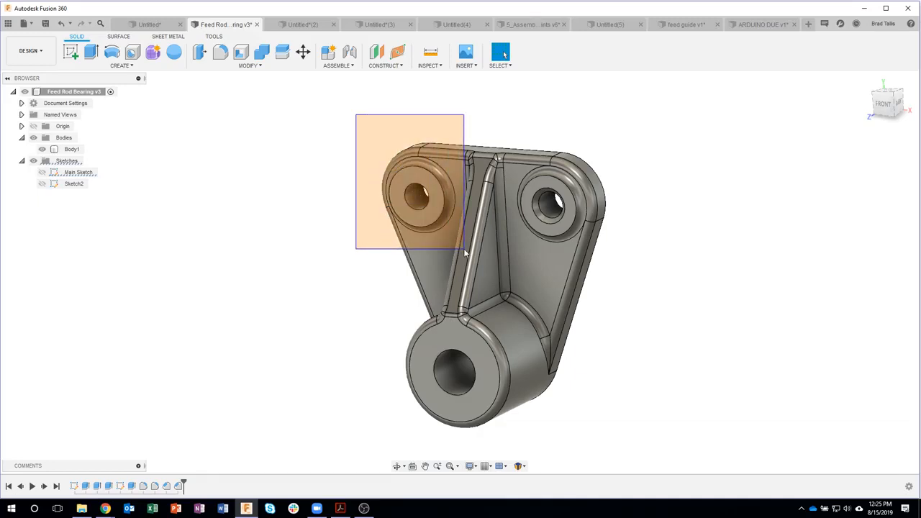
pyautogui.moveTo(463, 249); pyautogui.dragTo(463, 248)
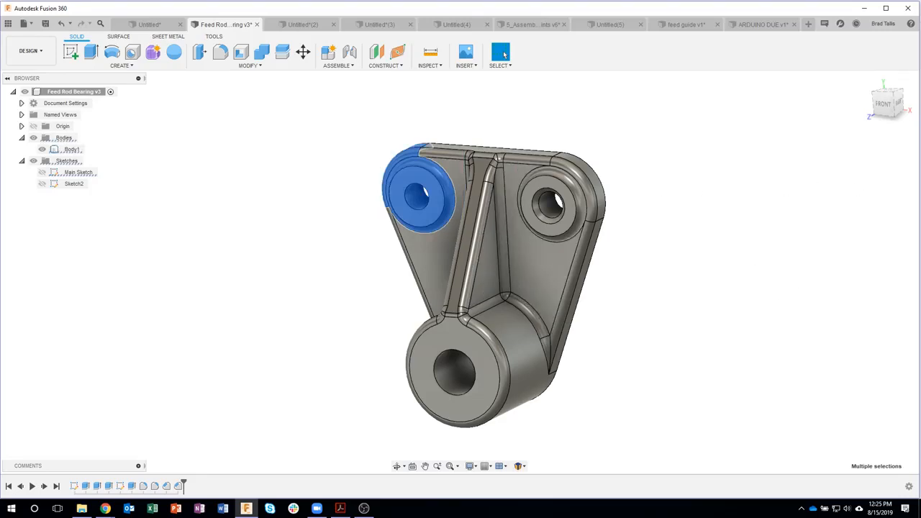
pyautogui.click(755, 186)
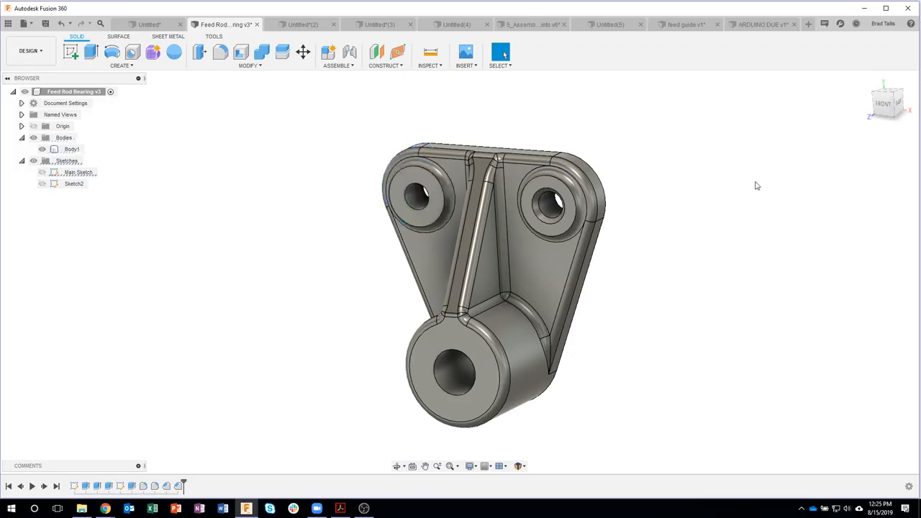
# Step: Roll the timeline back to just before the first fillet feature
pyautogui.keyDown('shift'); pyautogui.moveTo(582, 218); pyautogui.dragTo(568, 188, button='middle'); pyautogui.keyUp('shift')
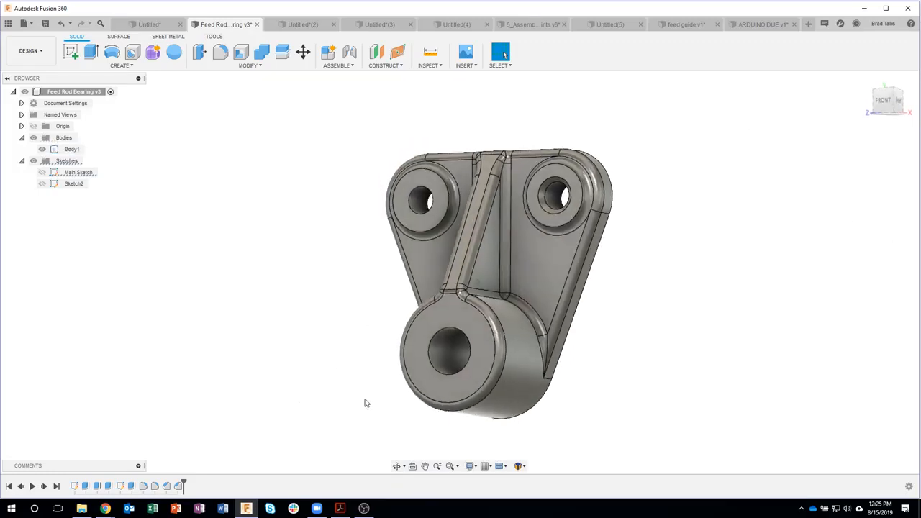
pyautogui.moveTo(177, 479); pyautogui.dragTo(136, 480)
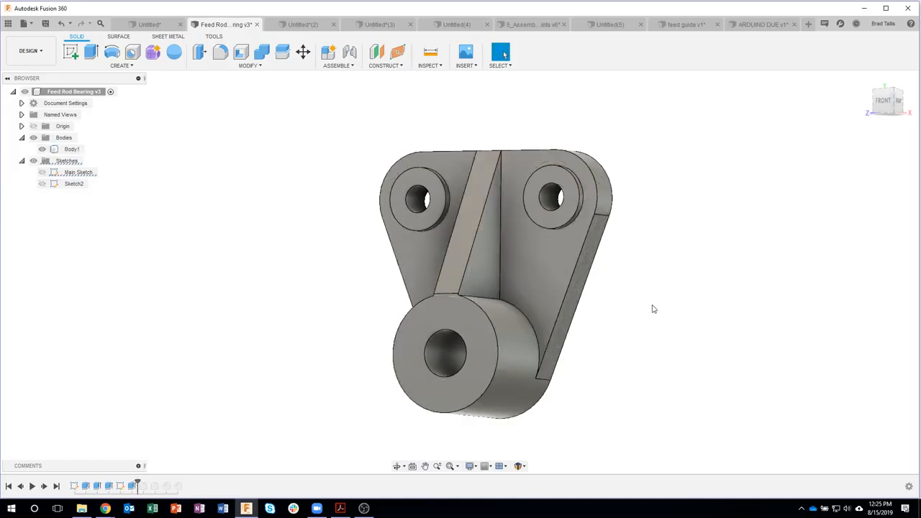
# Step: Start a fillet by picking the individual edges bordering the right front plate face and its boss, then cancel it
pyautogui.moveTo(653, 307)
pyautogui.keyDown('shift'); pyautogui.mouseDown(button='middle')
pyautogui.moveTo(696, 303)
pyautogui.moveTo(639, 235)
pyautogui.moveTo(720, 249)
pyautogui.moveTo(555, 363)
pyautogui.moveTo(482, 297)
pyautogui.moveTo(711, 292)
pyautogui.moveTo(662, 233)
pyautogui.moveTo(528, 144)
pyautogui.mouseUp(button='middle'); pyautogui.keyUp('shift')
pyautogui.click(246, 65)
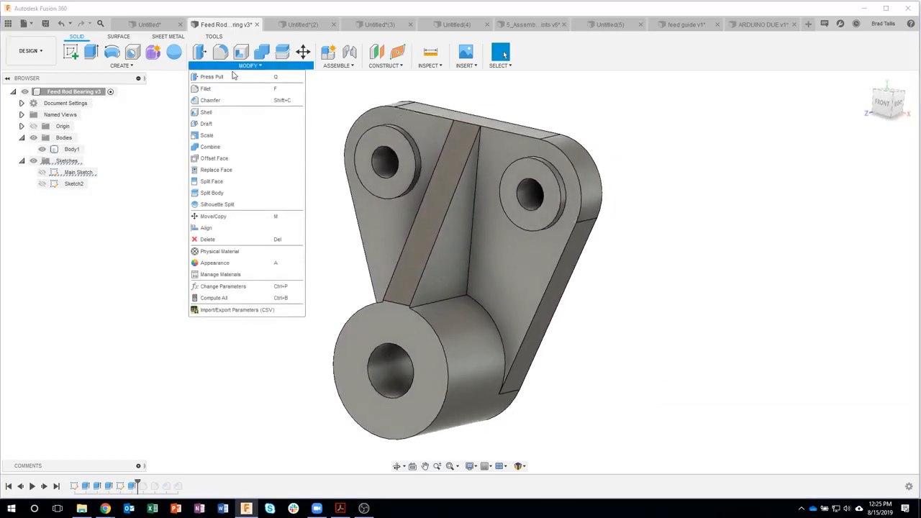
pyautogui.press('f')
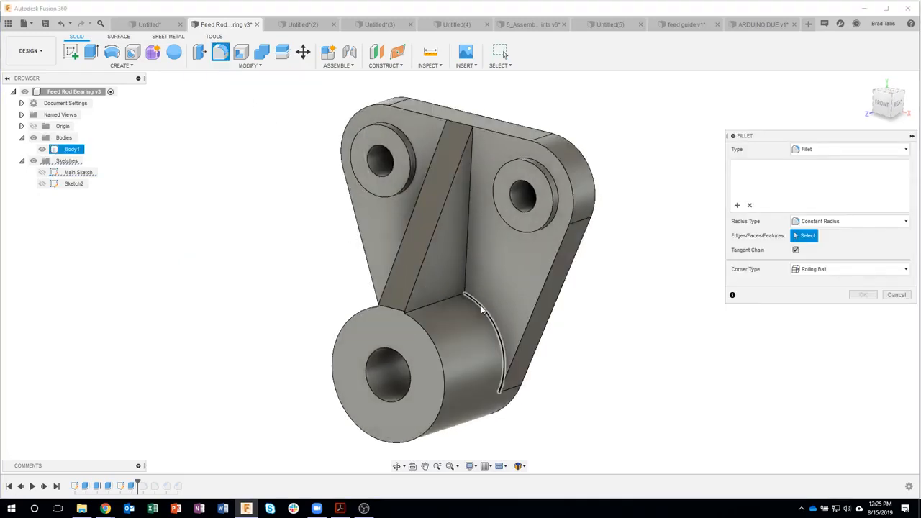
pyautogui.click(481, 309)
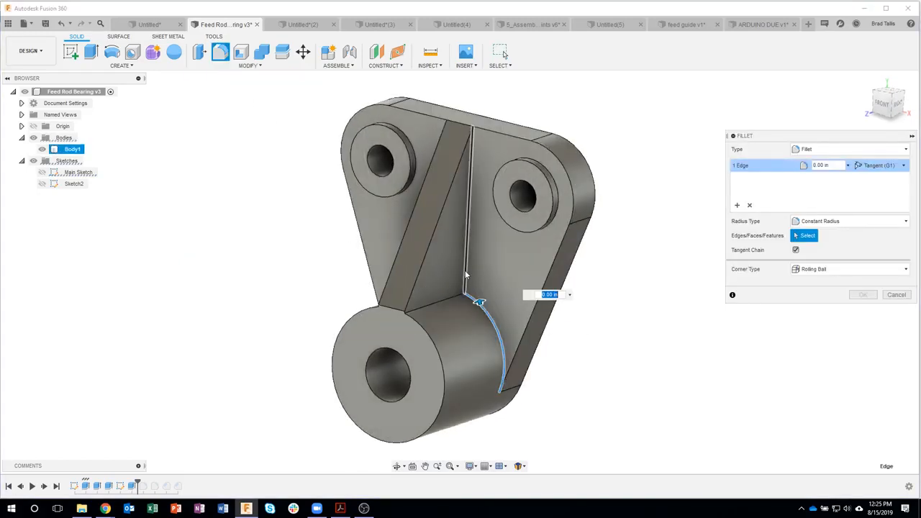
pyautogui.click(497, 136)
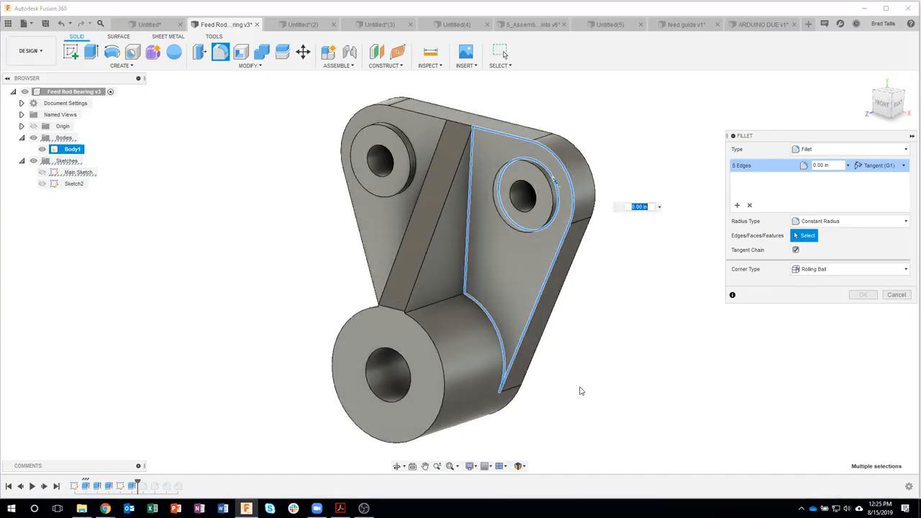
pyautogui.click(896, 295)
# Step: Start a fillet on the right front plate face with a 0.05 in radius and inspect the preview around its edges
pyautogui.keyDown('shift'); pyautogui.moveTo(504, 215); pyautogui.dragTo(273, 75, button='middle'); pyautogui.keyUp('shift')
pyautogui.click(254, 70)
pyautogui.click(248, 87)
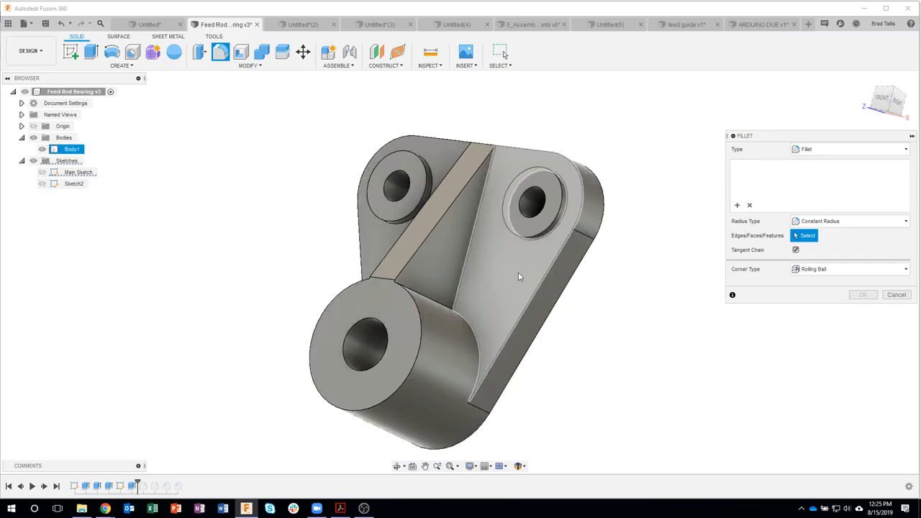
pyautogui.click(504, 273)
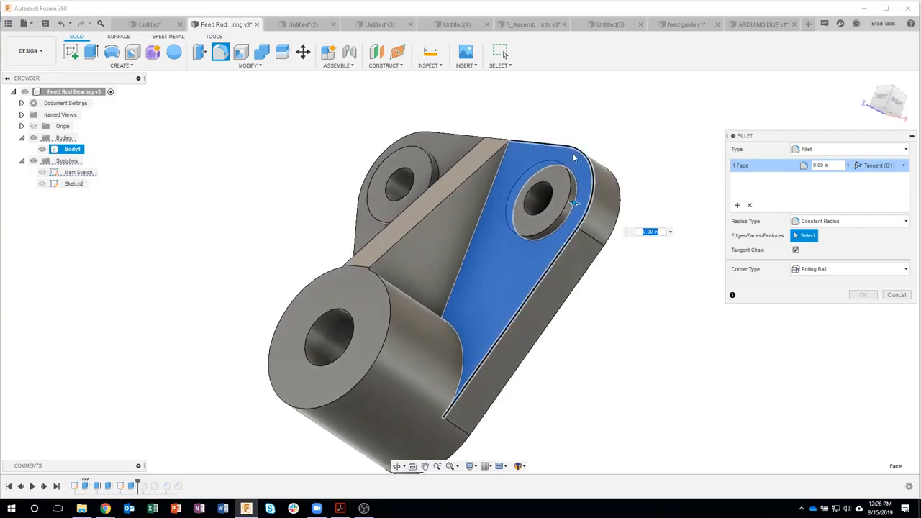
pyautogui.moveTo(828, 165); pyautogui.dragTo(804, 166)
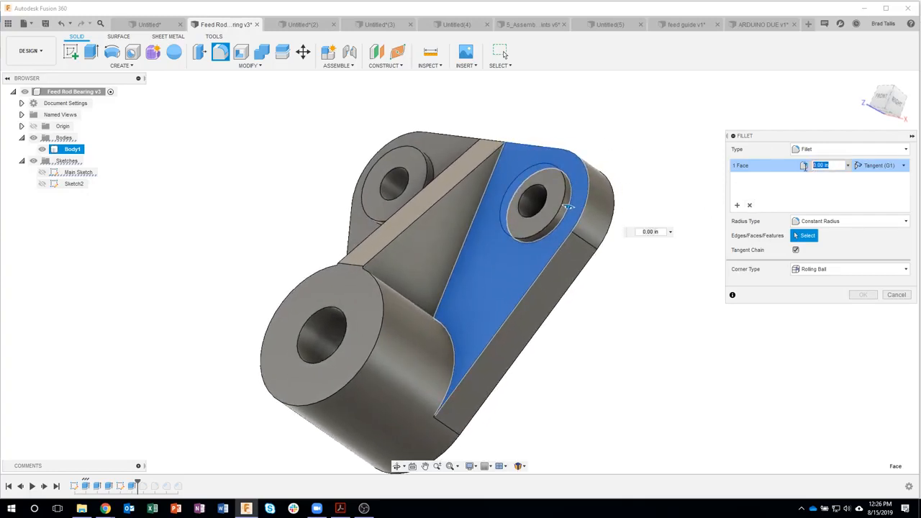
pyautogui.write('0.05')
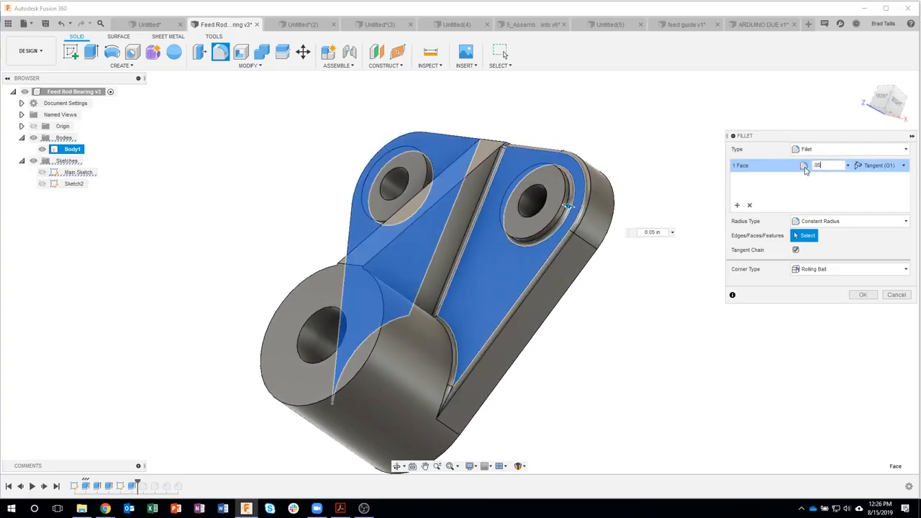
pyautogui.scroll(5, 462, 197)
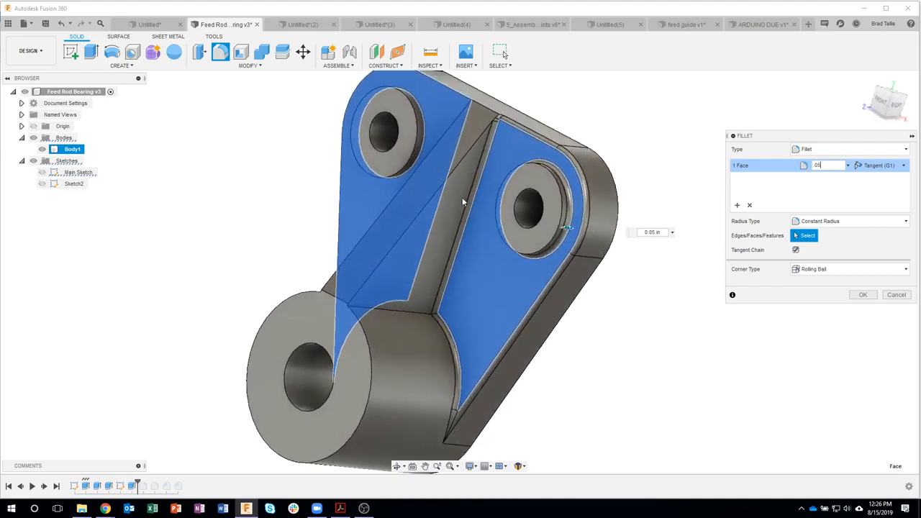
pyautogui.keyDown('shift'); pyautogui.moveTo(430, 339); pyautogui.dragTo(477, 399, button='middle'); pyautogui.keyUp('shift')
pyautogui.keyDown('shift'); pyautogui.moveTo(560, 265); pyautogui.dragTo(530, 125, button='middle'); pyautogui.keyUp('shift')
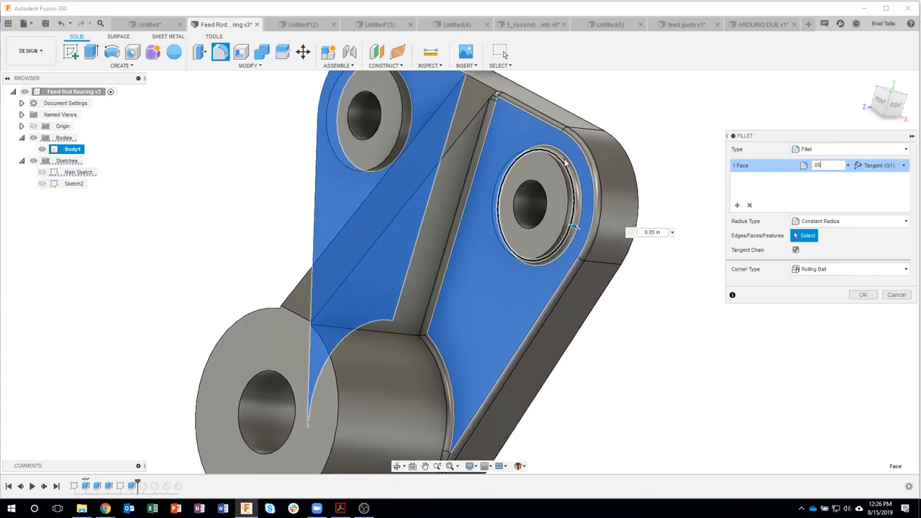
pyautogui.keyDown('shift'); pyautogui.moveTo(565, 162); pyautogui.dragTo(501, 222, button='middle'); pyautogui.keyUp('shift')
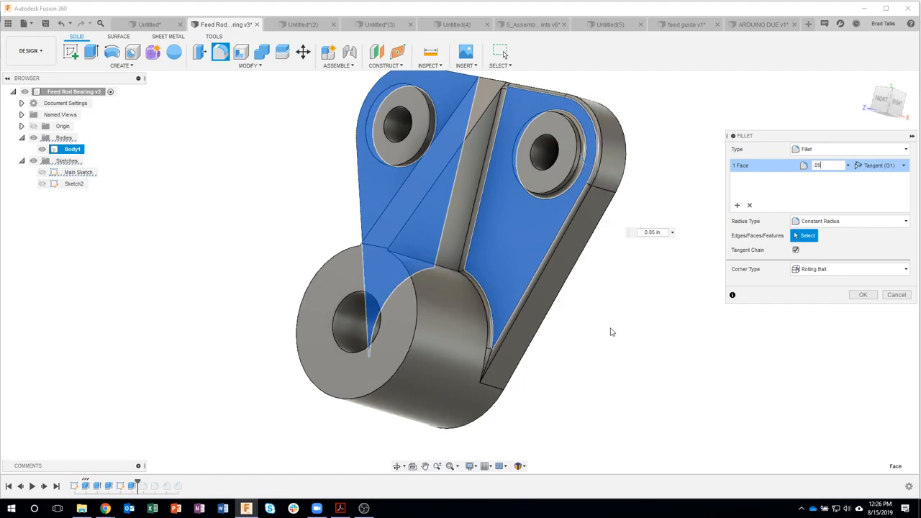
# Step: Add the left front plate face and both side faces of the central rib to the 0.05 in fillet and complete it
pyautogui.keyDown('shift'); pyautogui.moveTo(611, 329); pyautogui.dragTo(355, 253, button='middle'); pyautogui.keyUp('shift')
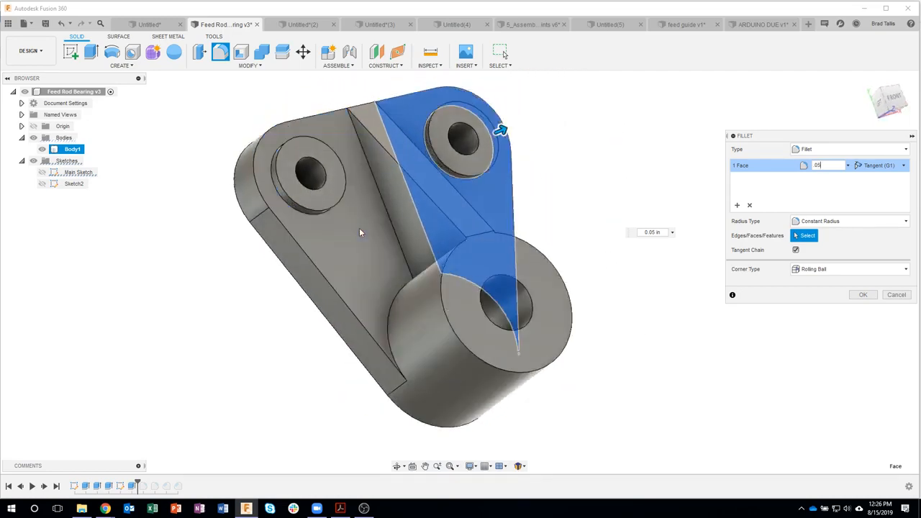
pyautogui.click(352, 240)
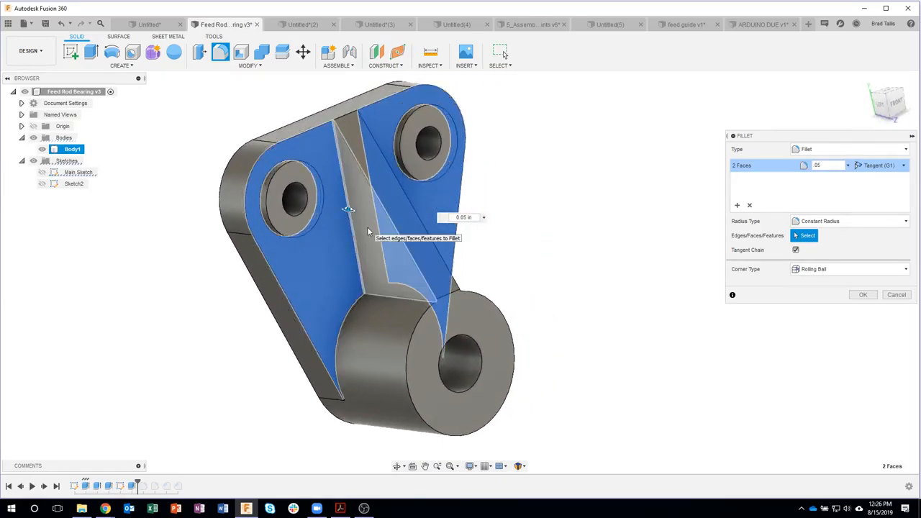
pyautogui.click(368, 231)
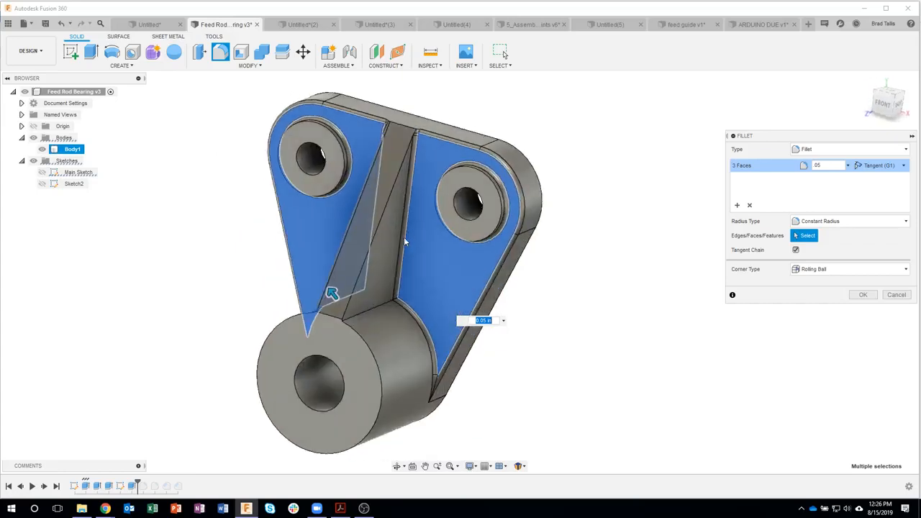
pyautogui.click(377, 260)
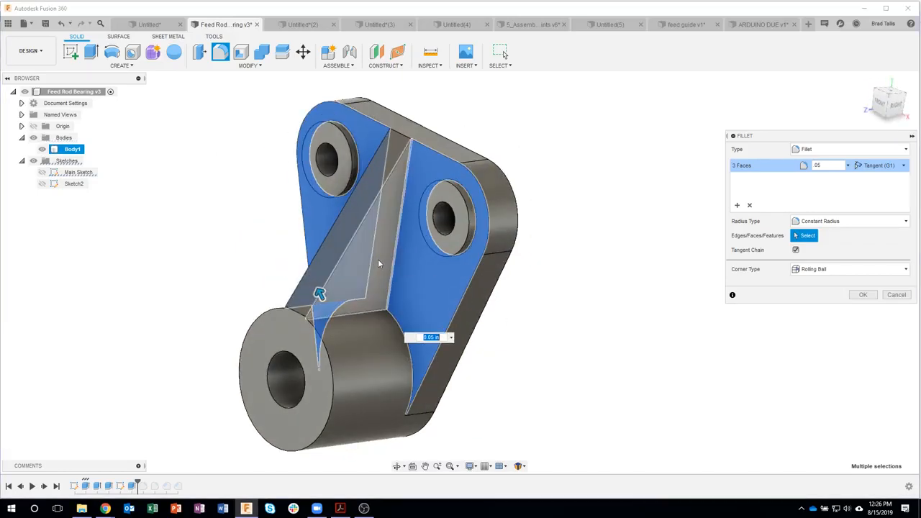
pyautogui.click(862, 294)
pyautogui.keyDown('shift'); pyautogui.moveTo(696, 328); pyautogui.dragTo(195, 263, button='middle'); pyautogui.keyUp('shift')
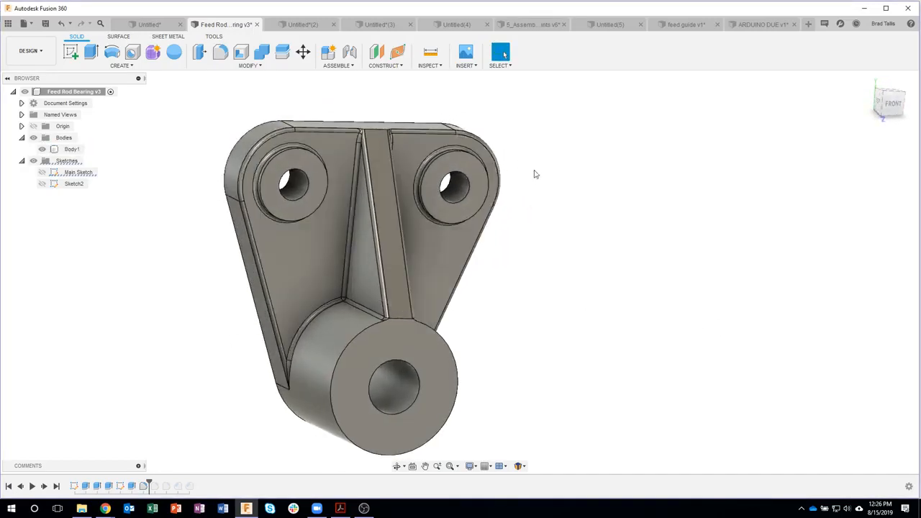
pyautogui.keyDown('shift'); pyautogui.moveTo(532, 173); pyautogui.dragTo(603, 240, button='middle'); pyautogui.keyUp('shift')
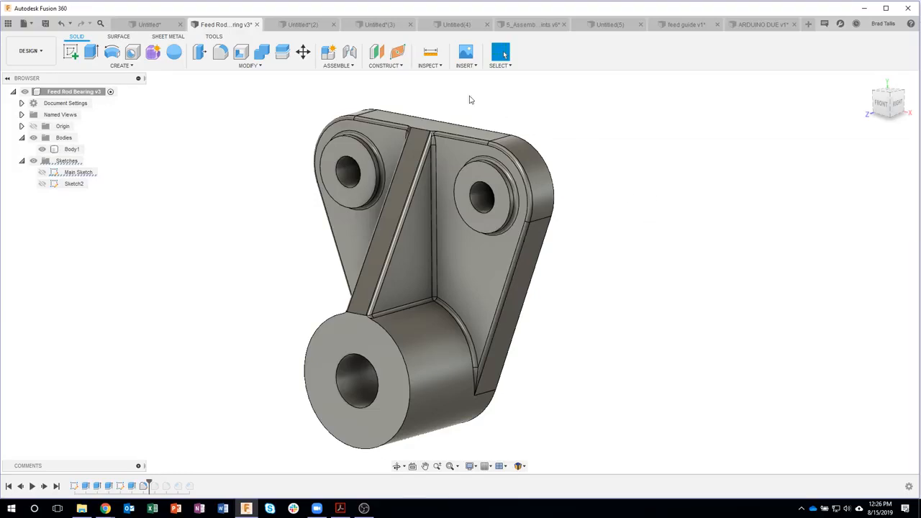
# Step: Try Fillet on the last extrude feature from the timeline, cancel it, and roll the timeline back to just before the new fillet
pyautogui.click(249, 67)
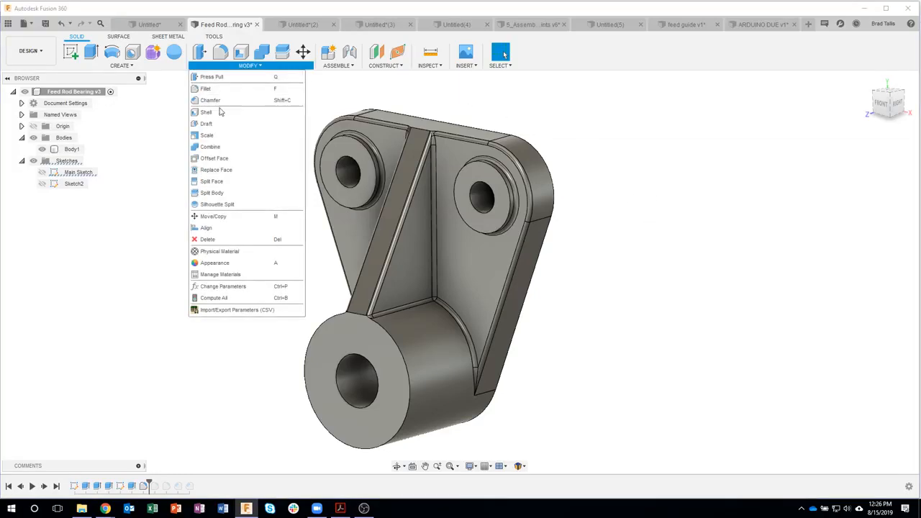
pyautogui.click(206, 89)
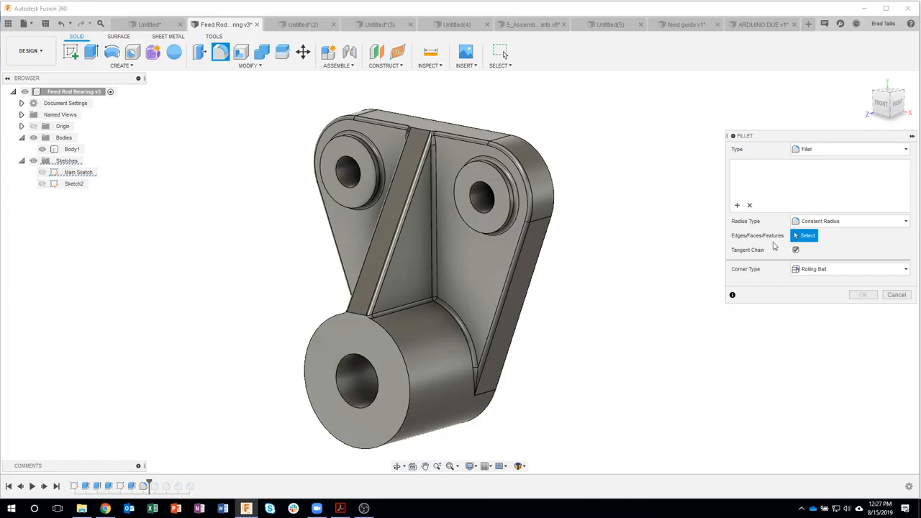
pyautogui.click(131, 487)
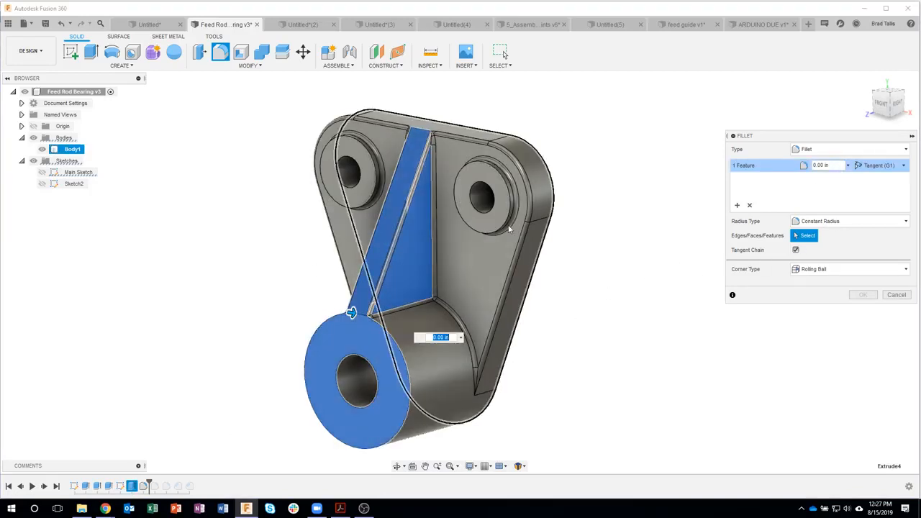
pyautogui.click(896, 295)
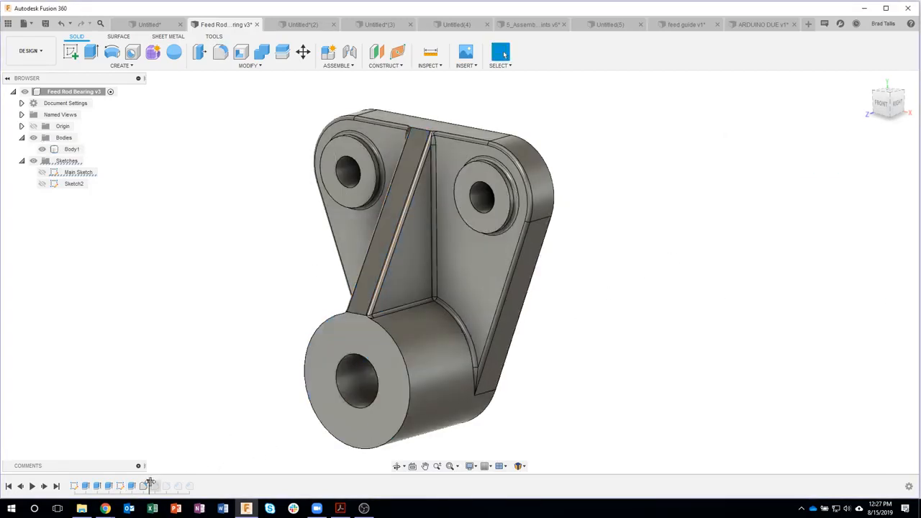
pyautogui.moveTo(143, 483); pyautogui.dragTo(137, 483)
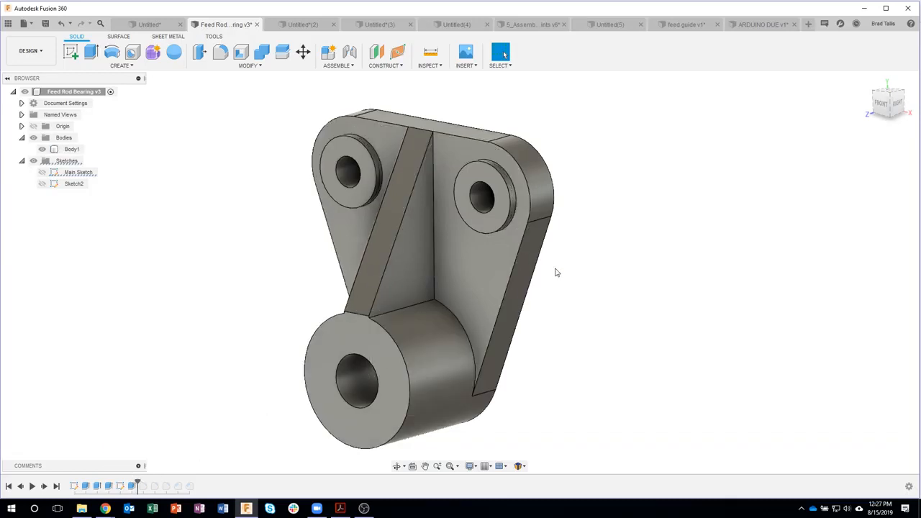
# Step: Try a 0.02 in fillet on the entire rib extrude feature chosen from the timeline, then remove it from the fillet selection
pyautogui.click(257, 65)
pyautogui.click(216, 88)
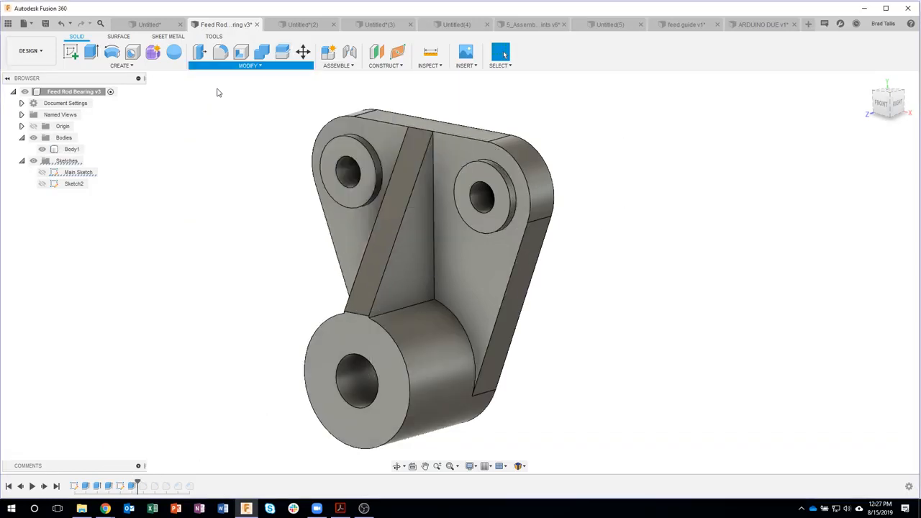
pyautogui.click(132, 487)
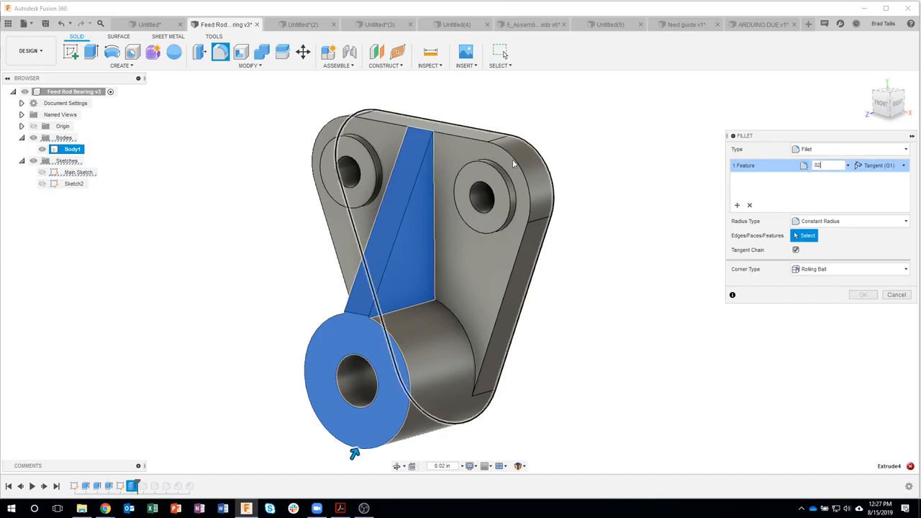
pyautogui.keyDown('shift'); pyautogui.moveTo(380, 297); pyautogui.dragTo(432, 171, button='middle'); pyautogui.keyUp('shift')
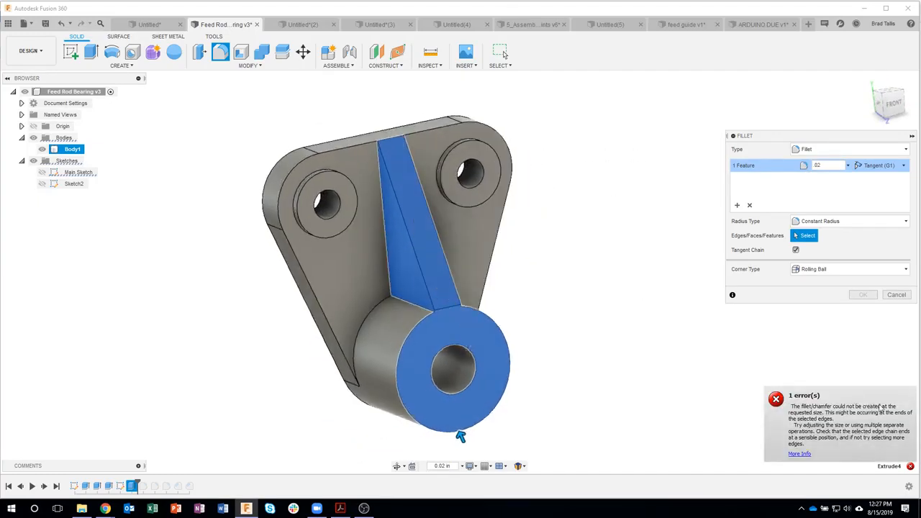
pyautogui.keyDown('shift'); pyautogui.moveTo(400, 205); pyautogui.dragTo(792, 193, button='middle'); pyautogui.keyUp('shift')
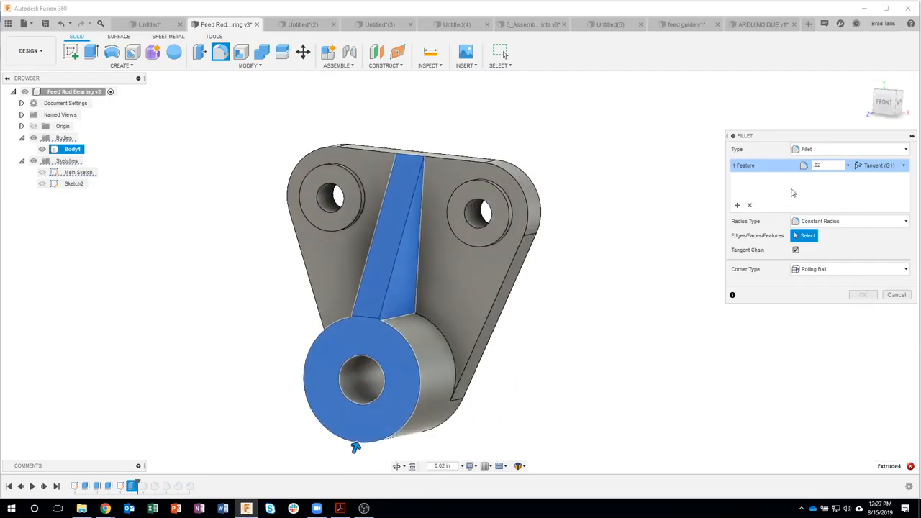
pyautogui.click(749, 205)
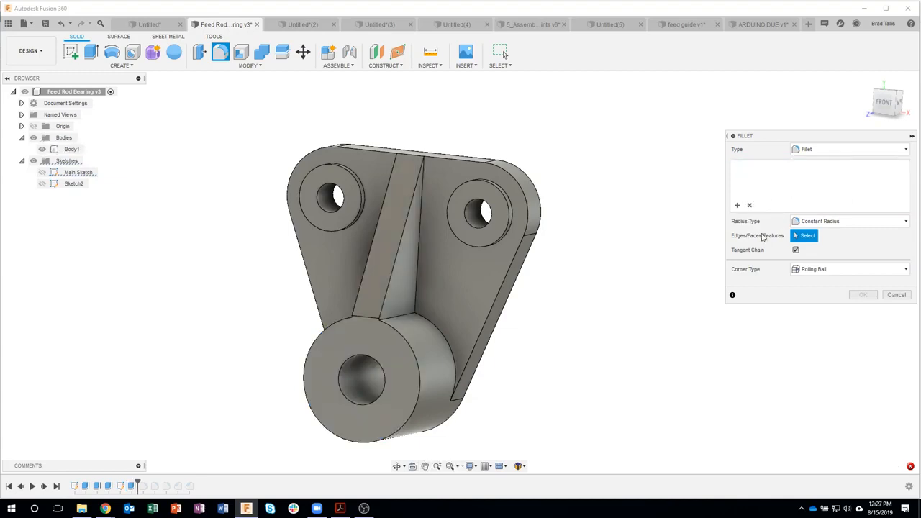
# Step: Preview a 0.02 in fillet on the extrude feature forming both mounting bosses, then cancel the command
pyautogui.click(108, 486)
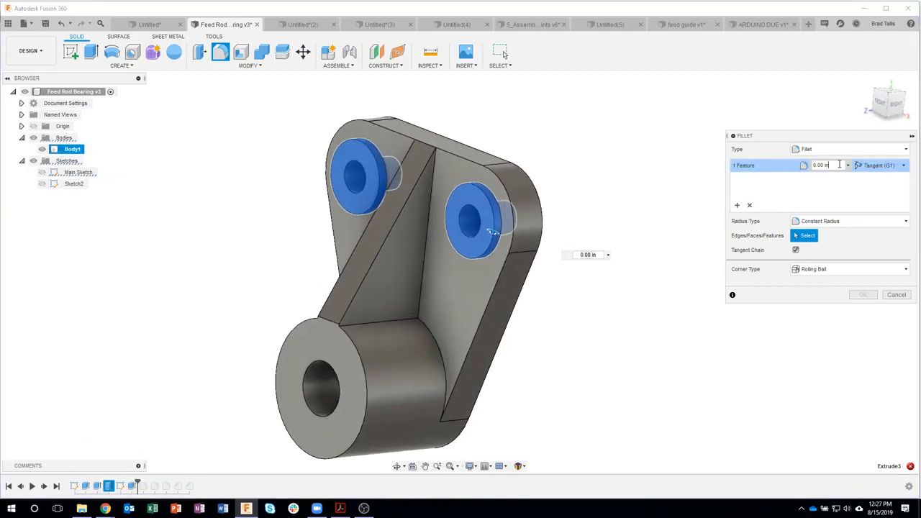
pyautogui.write('2')
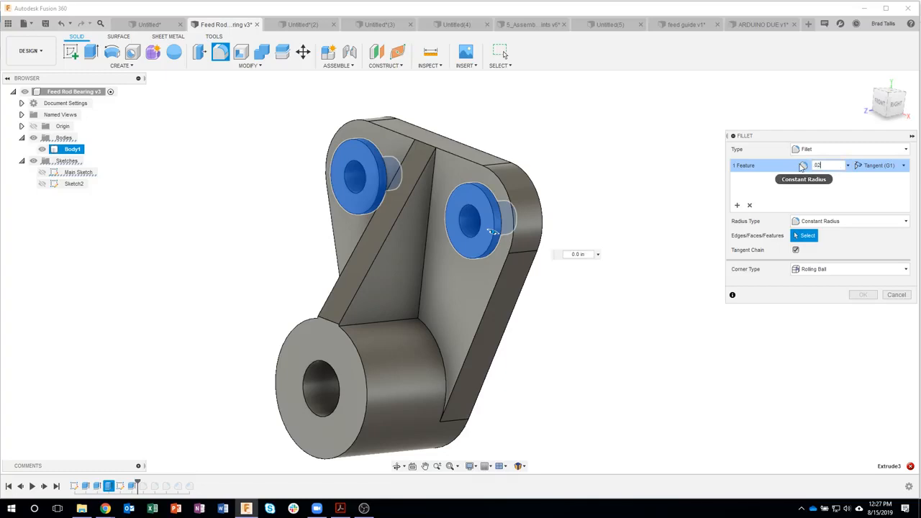
pyautogui.scroll(5, 504, 185)
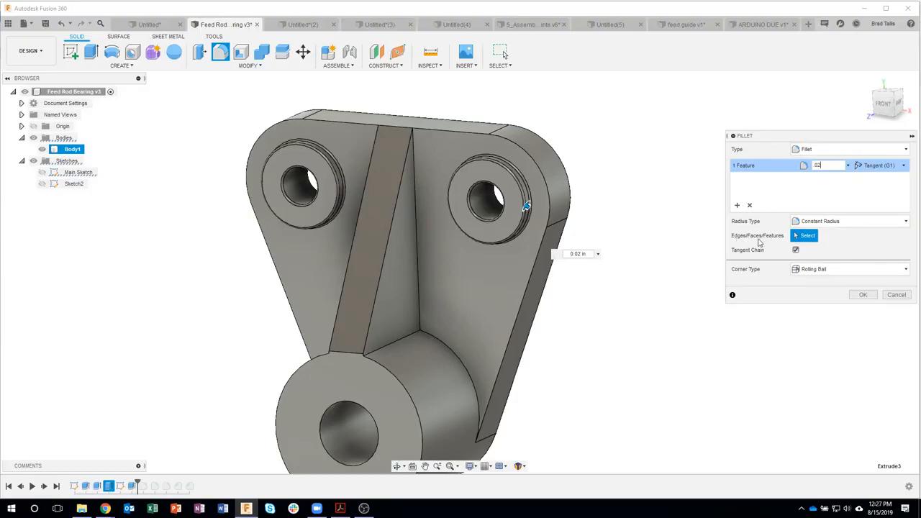
pyautogui.click(895, 294)
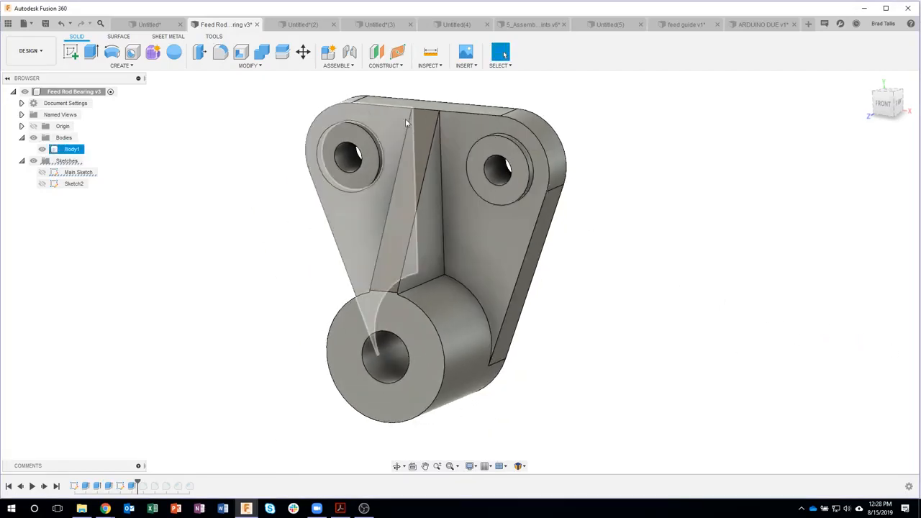
# Step: Switch to the unsaved divided tray design, Untitled(3)
pyautogui.click(301, 24)
pyautogui.click(370, 26)
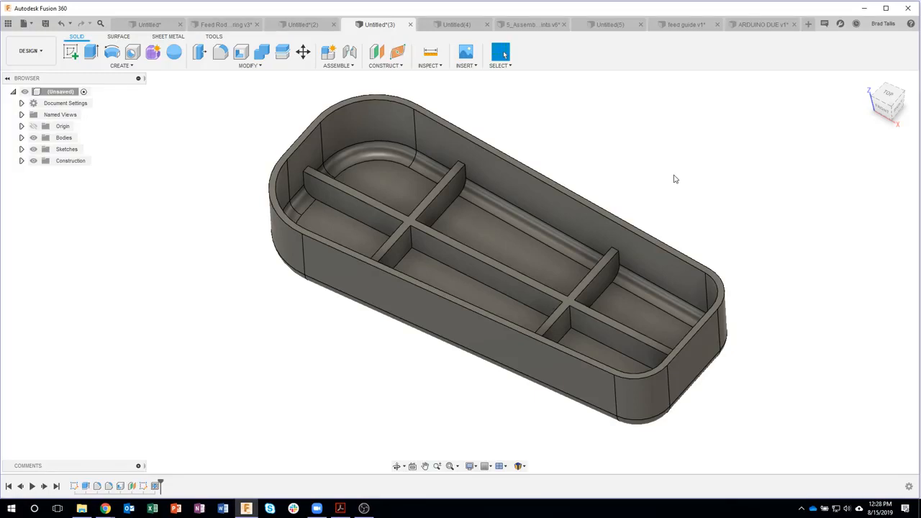
pyautogui.middleClick(675, 179)
pyautogui.middleClick(676, 178)
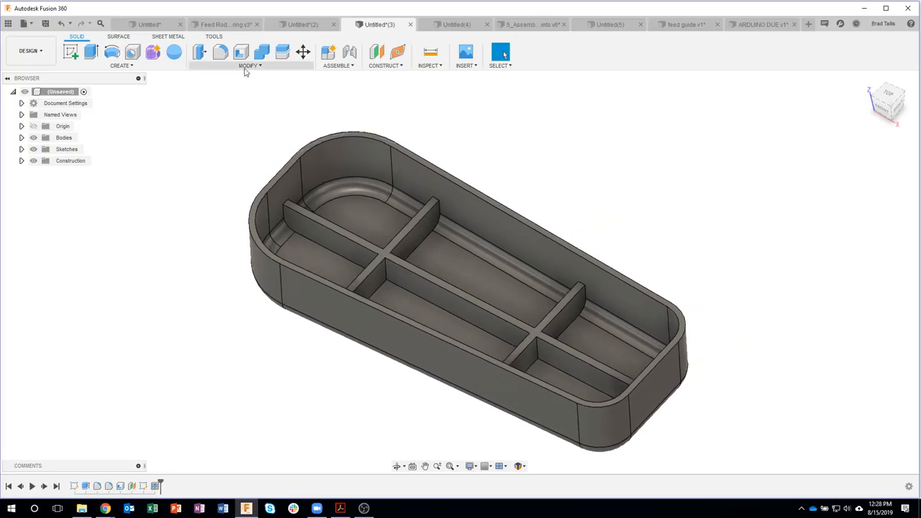
# Step: Start a constant-radius fillet on the whole web feature picked from the timeline, trying 0.1 in and settling on a 0.05 in radius
pyautogui.click(246, 66)
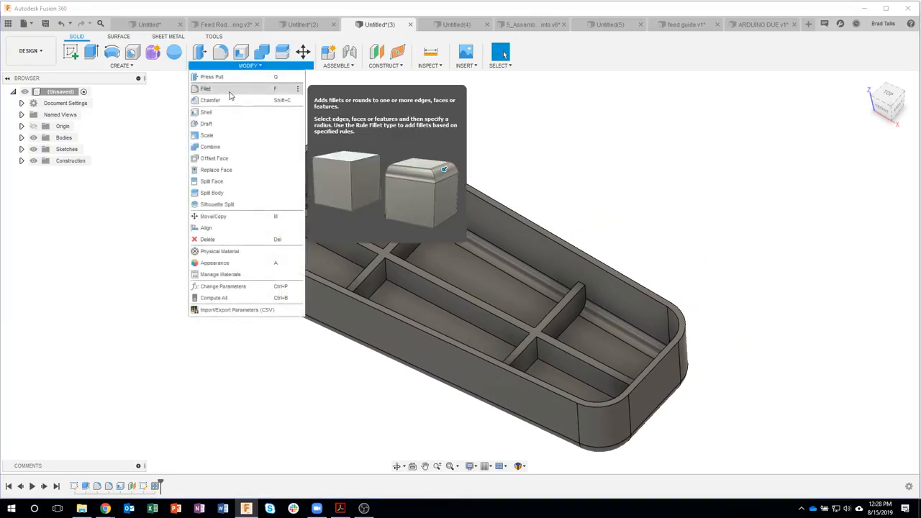
pyautogui.click(231, 90)
pyautogui.keyDown('shift'); pyautogui.moveTo(719, 245); pyautogui.dragTo(705, 235, button='middle'); pyautogui.keyUp('shift')
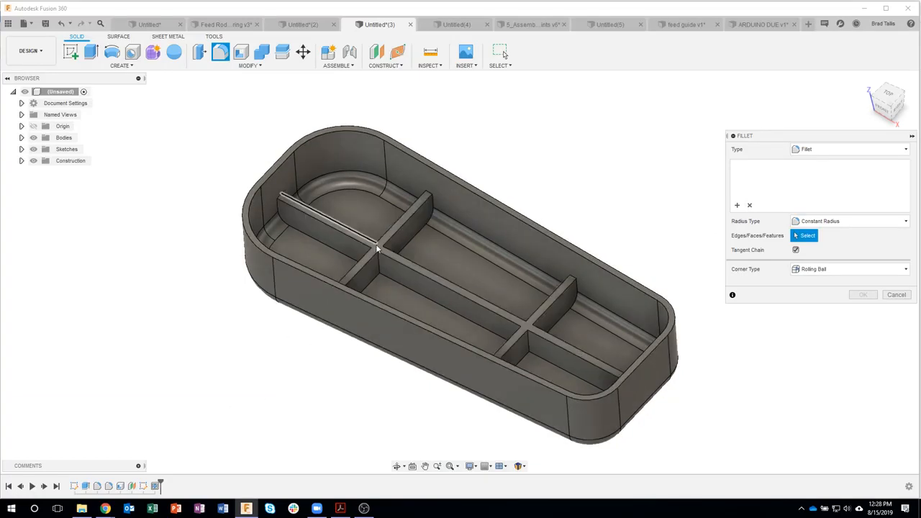
pyautogui.click(156, 487)
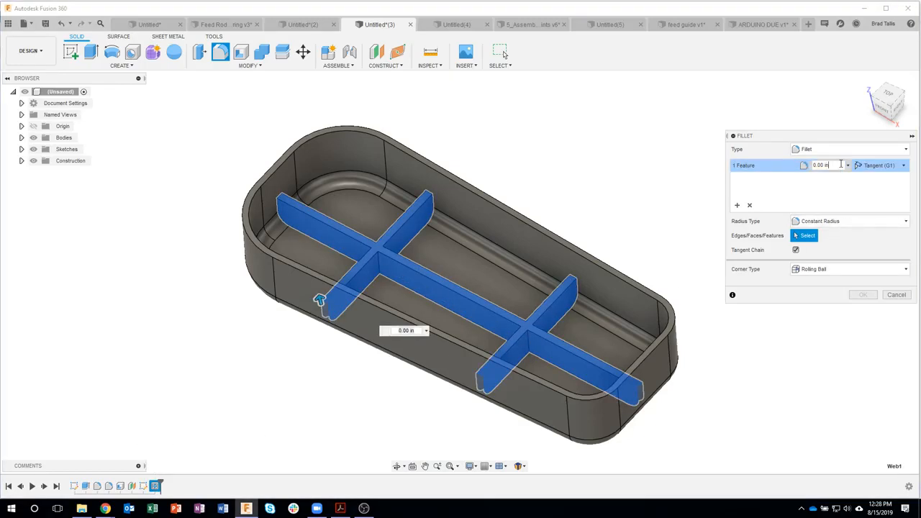
pyautogui.moveTo(840, 165); pyautogui.dragTo(804, 165)
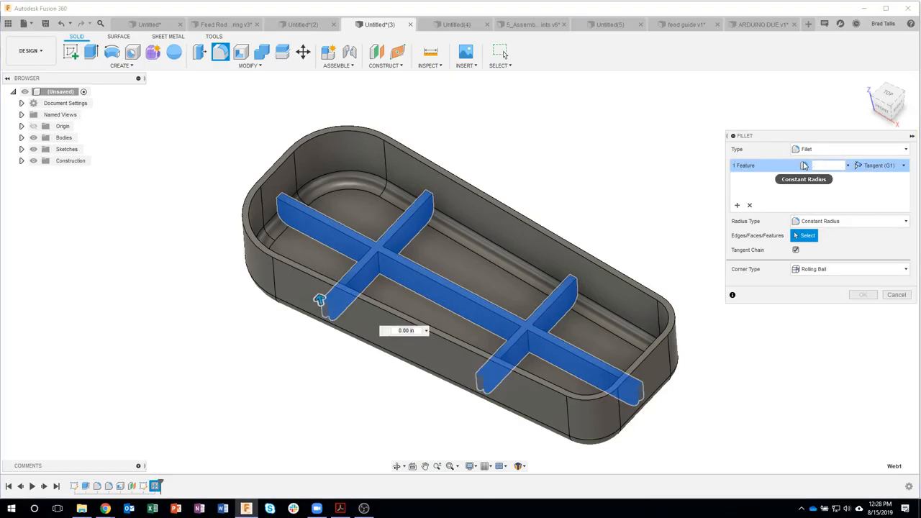
pyautogui.write('.1')
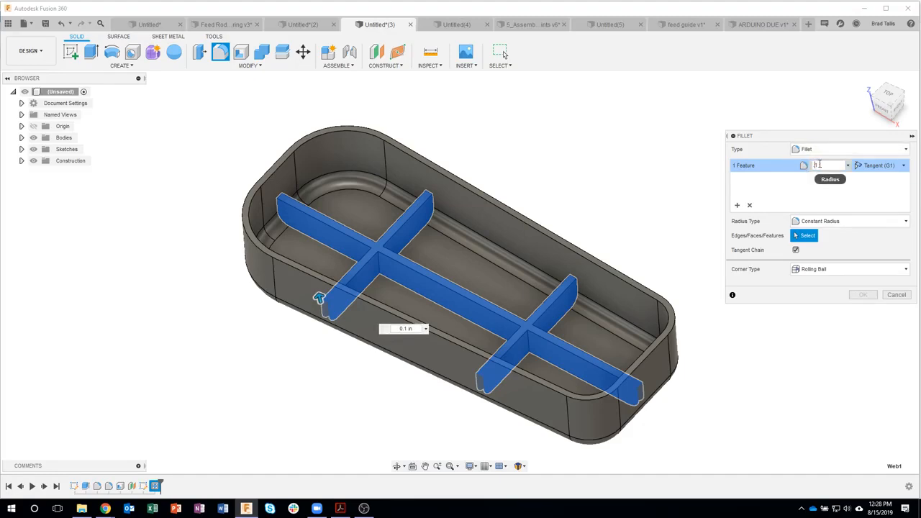
pyautogui.click(819, 165)
pyautogui.write('05')
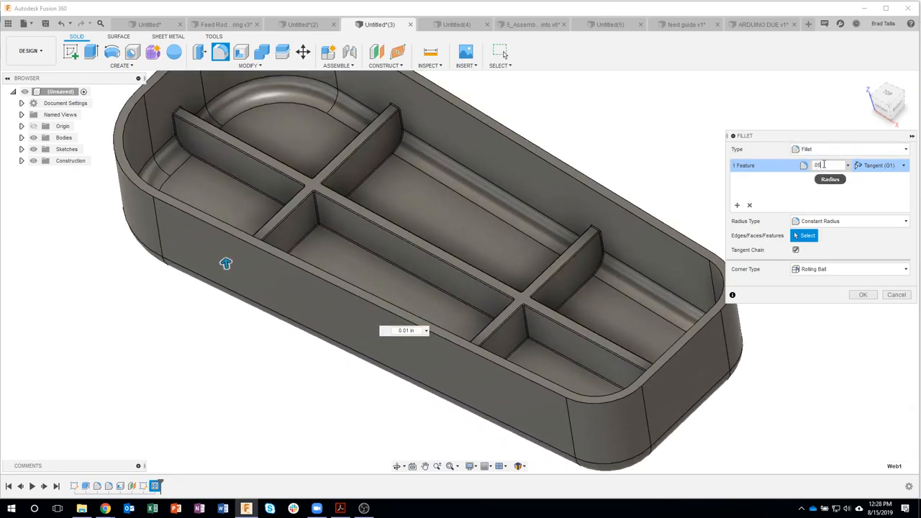
# Step: Check the fillet preview along the tray's divider ribs, and remove the web feature from the fillet selection
pyautogui.scroll(-3, 460, 349)
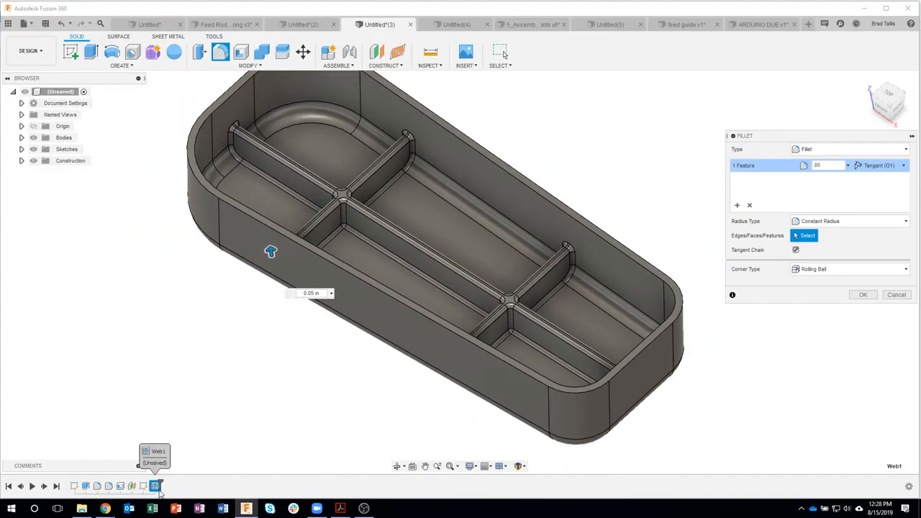
pyautogui.keyDown('shift'); pyautogui.moveTo(302, 453); pyautogui.dragTo(503, 344, button='middle'); pyautogui.keyUp('shift')
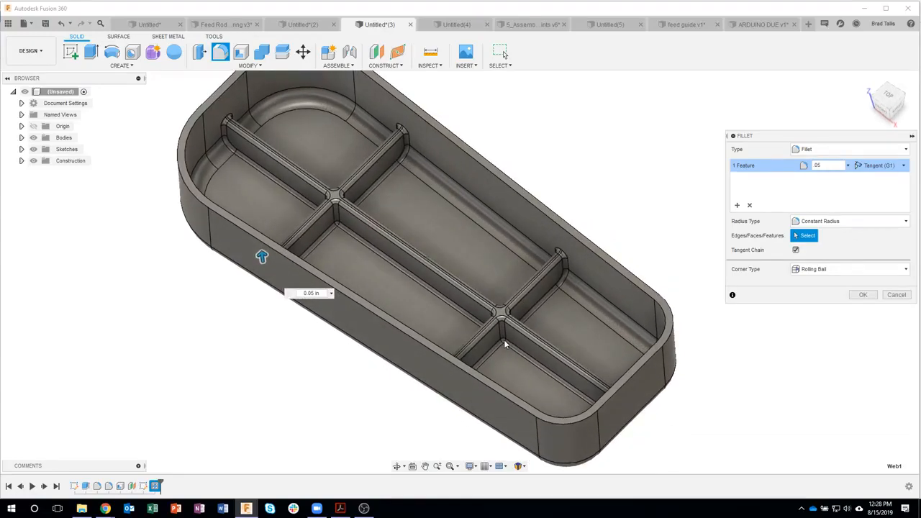
pyautogui.scroll(3, 503, 339)
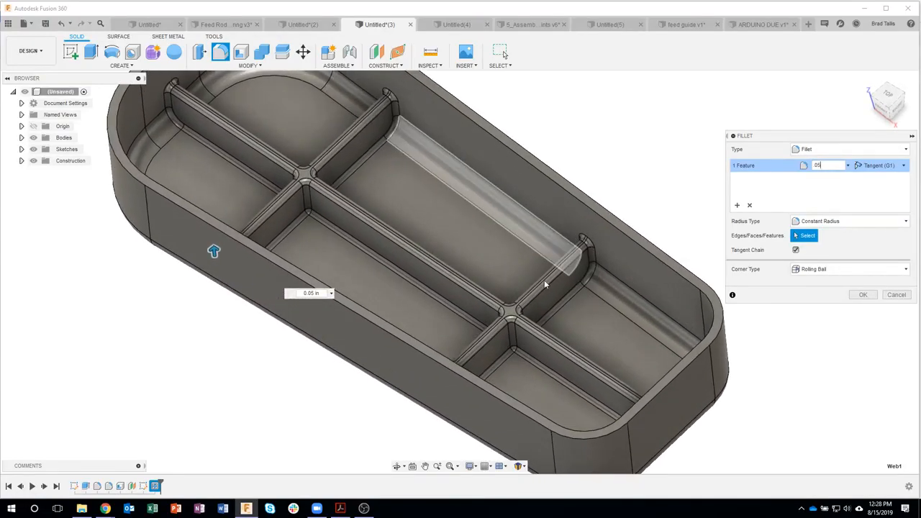
pyautogui.keyDown('shift'); pyautogui.moveTo(543, 284); pyautogui.dragTo(185, 188, button='middle'); pyautogui.keyUp('shift')
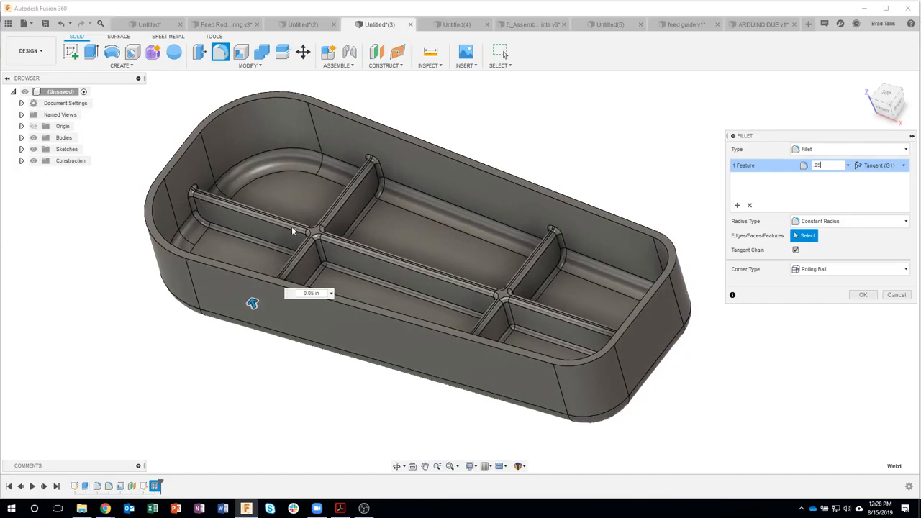
pyautogui.click(749, 205)
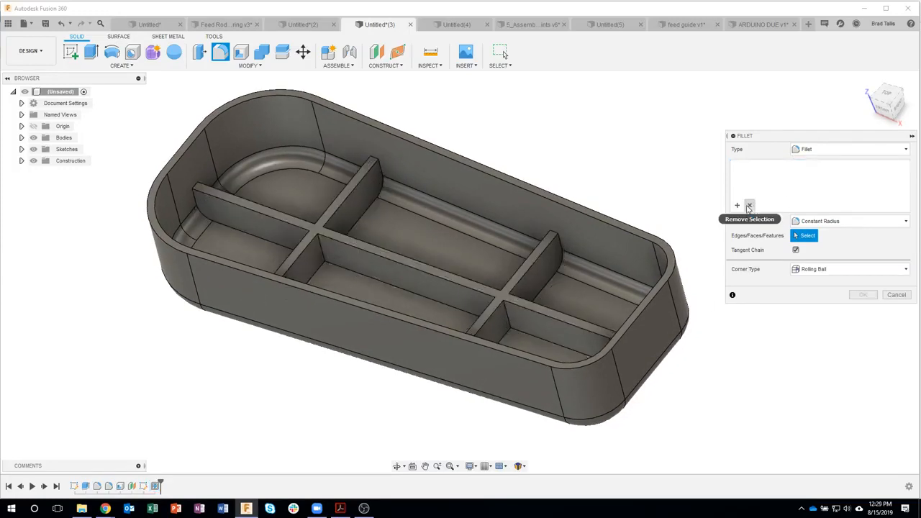
# Step: Select individual edges on both sides of the back cross rib near the tray's narrow end for the fillet
pyautogui.click(551, 235)
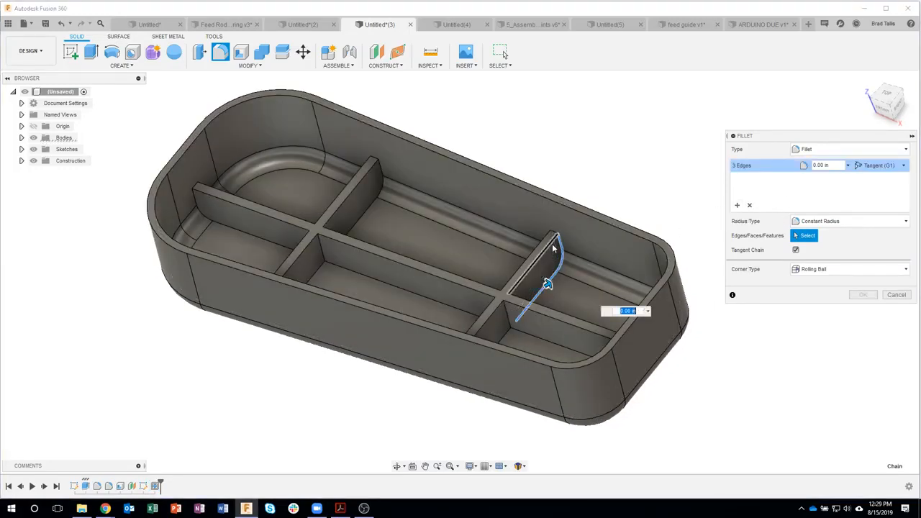
pyautogui.click(538, 239)
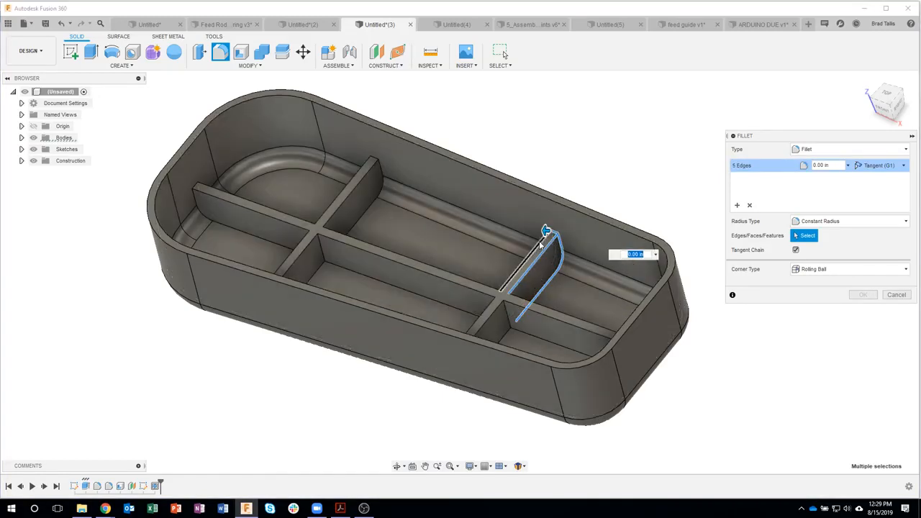
pyautogui.keyDown('shift'); pyautogui.moveTo(584, 292); pyautogui.dragTo(471, 214, button='middle'); pyautogui.keyUp('shift')
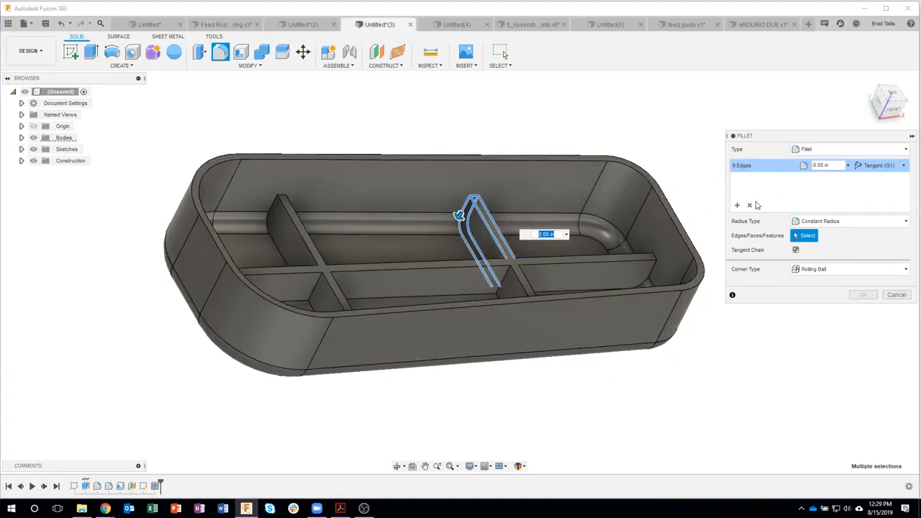
# Step: Replace the fillet's edge selection with the entire Web feature, set its radius and apply the fillet to the crossing ribs
pyautogui.click(749, 205)
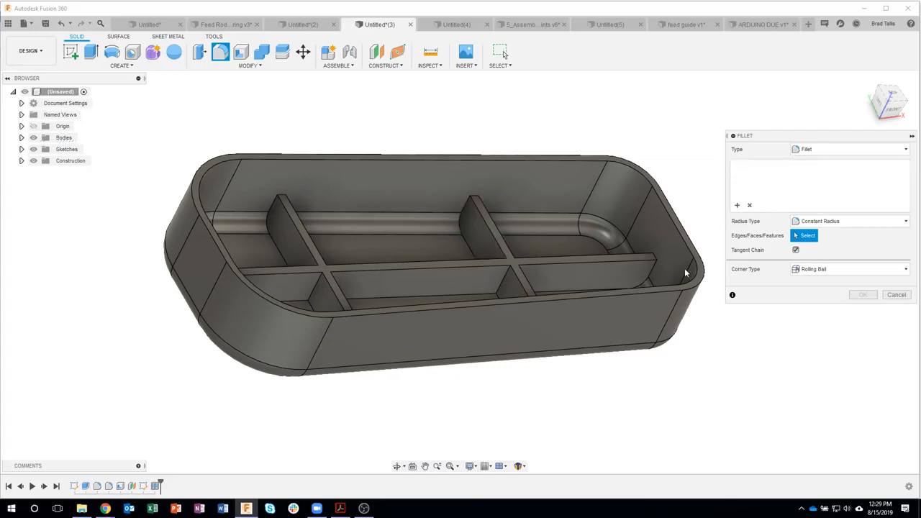
pyautogui.click(155, 486)
pyautogui.click(846, 166)
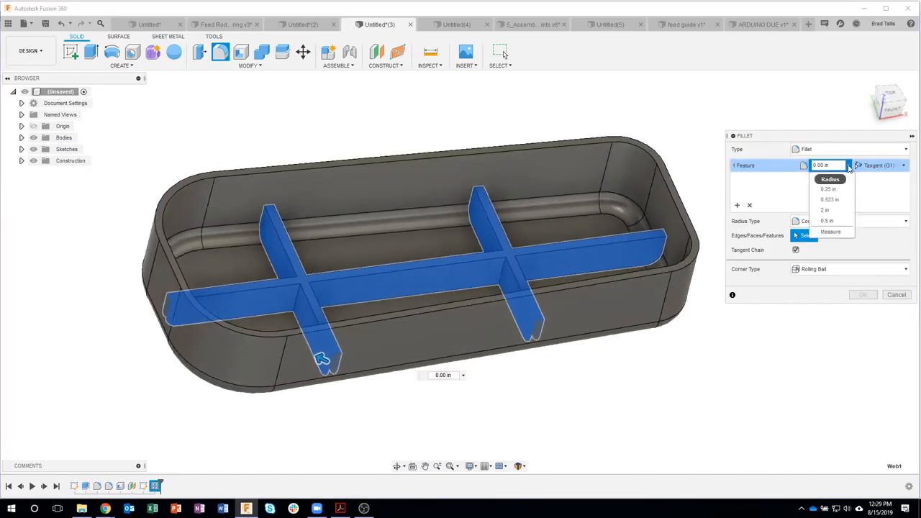
pyautogui.click(827, 182)
pyautogui.keyDown('shift'); pyautogui.moveTo(766, 348); pyautogui.dragTo(827, 324, button='middle'); pyautogui.keyUp('shift')
pyautogui.click(863, 294)
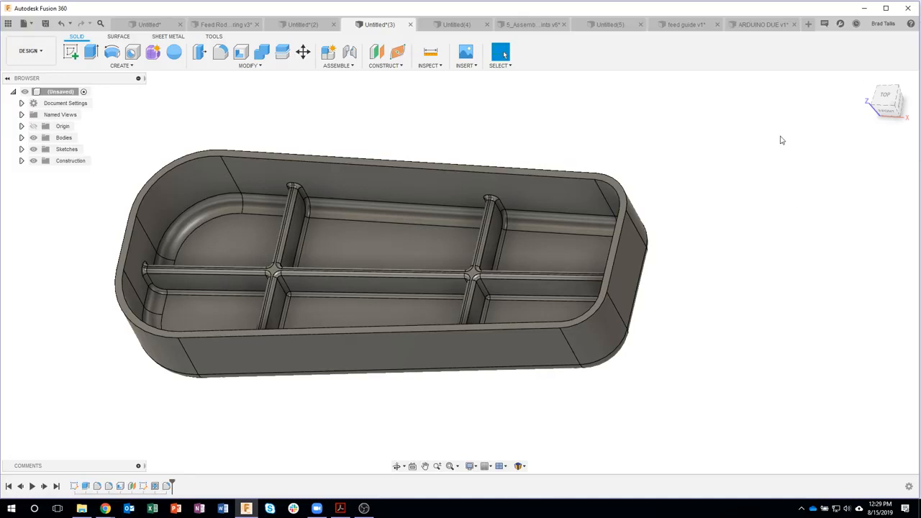
# Step: In a new design, create a box 3 in long, 2 in wide and 2 in high on the horizontal plane, starting at the origin
pyautogui.click(808, 24)
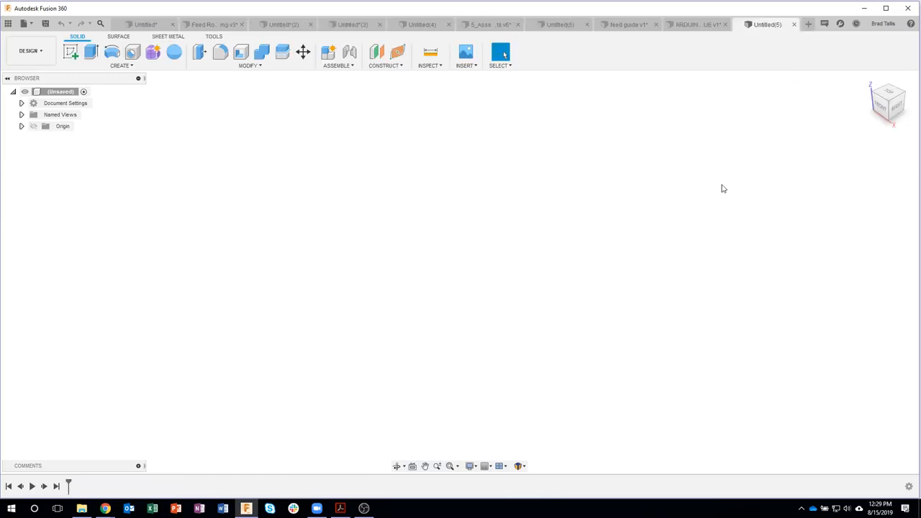
pyautogui.click(114, 67)
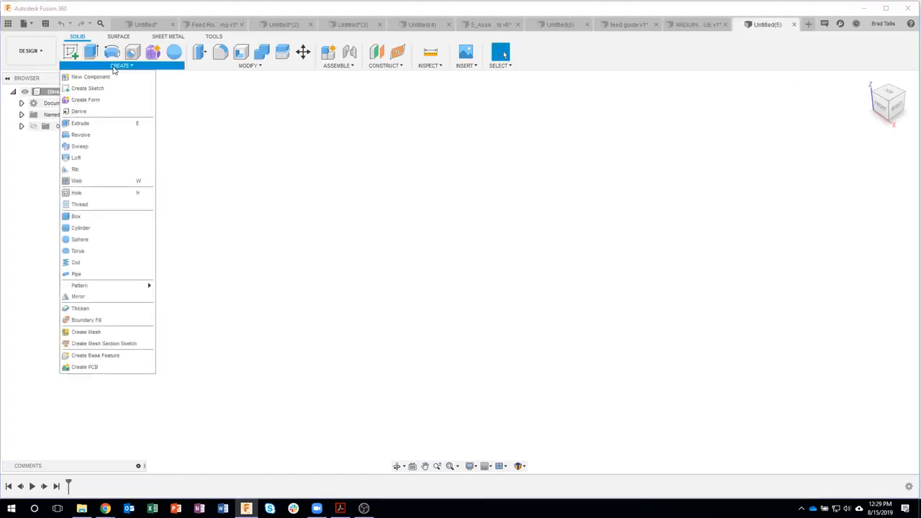
pyautogui.click(101, 225)
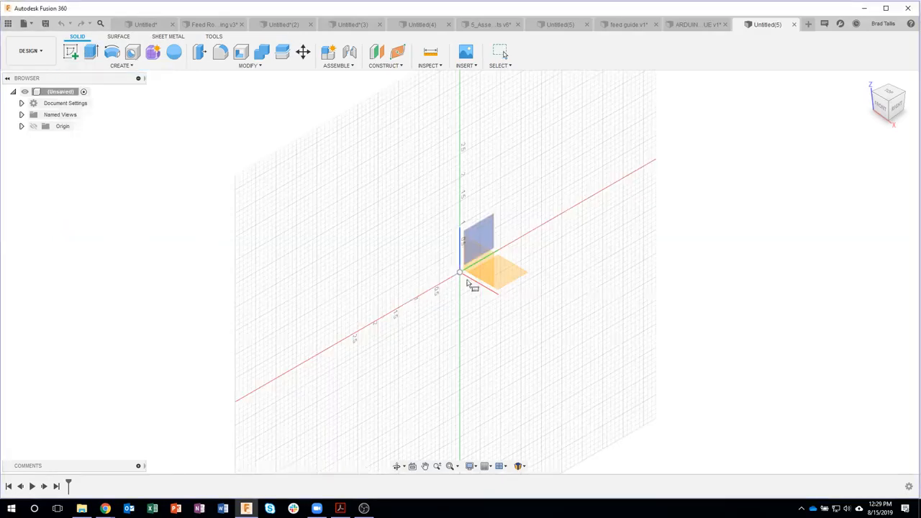
pyautogui.click(466, 278)
pyautogui.click(460, 273)
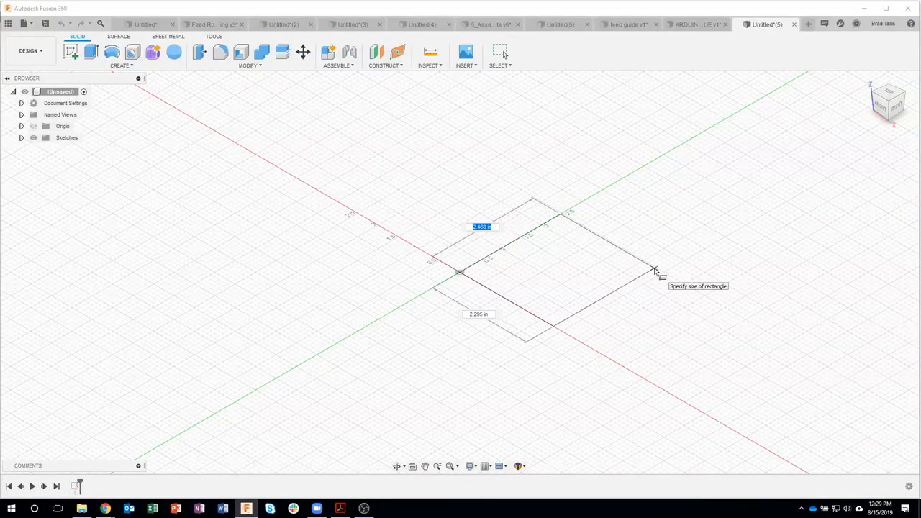
pyautogui.write('2')
pyautogui.press('Tab')
pyautogui.write('3')
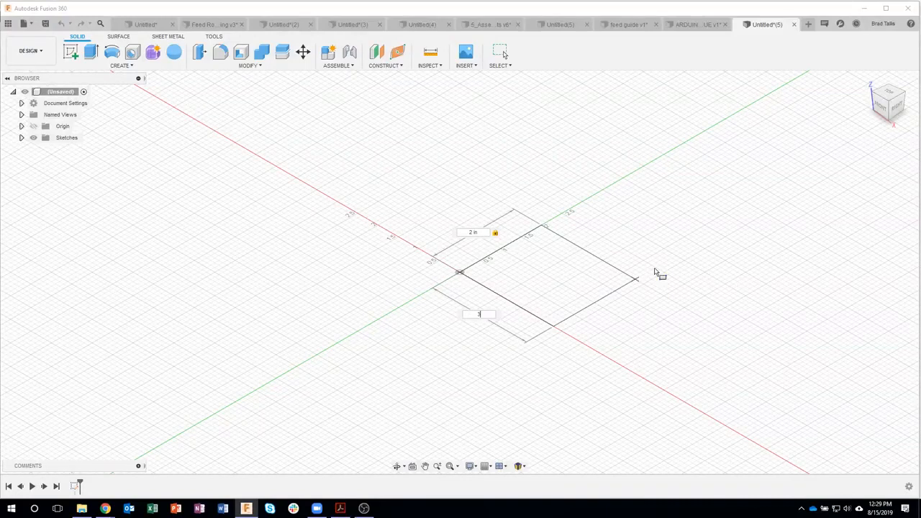
pyautogui.press('Tab')
pyautogui.press('Return')
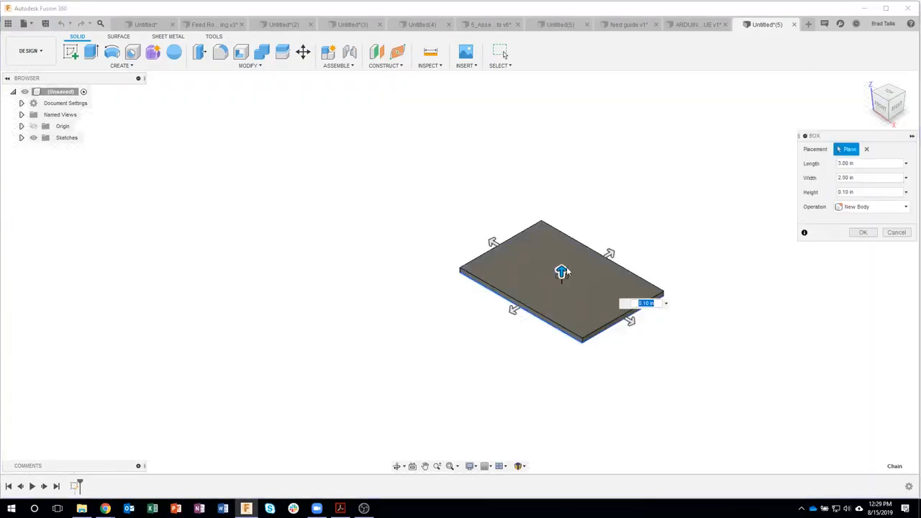
pyautogui.moveTo(564, 272); pyautogui.dragTo(561, 191)
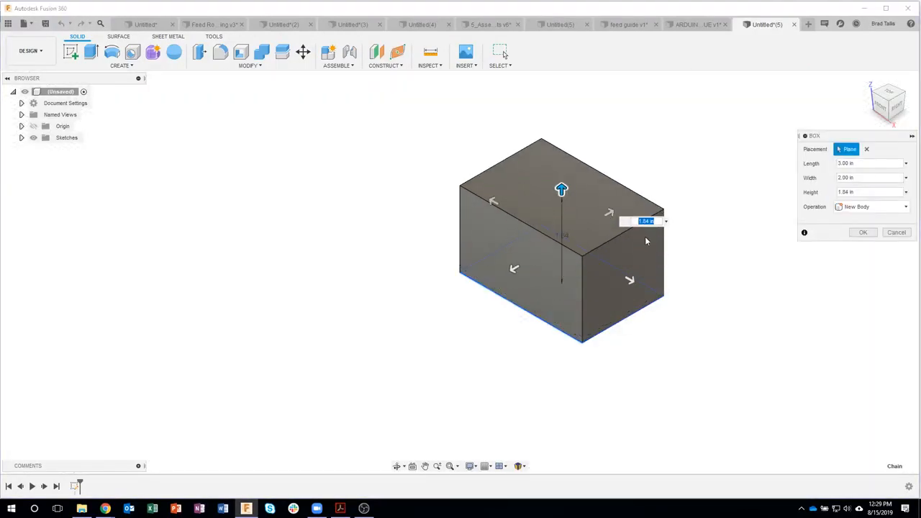
pyautogui.press('Return')
# Step: Fillet the upper edge at the right end of the box with a 1.25 in radius
pyautogui.scroll(3, 645, 237)
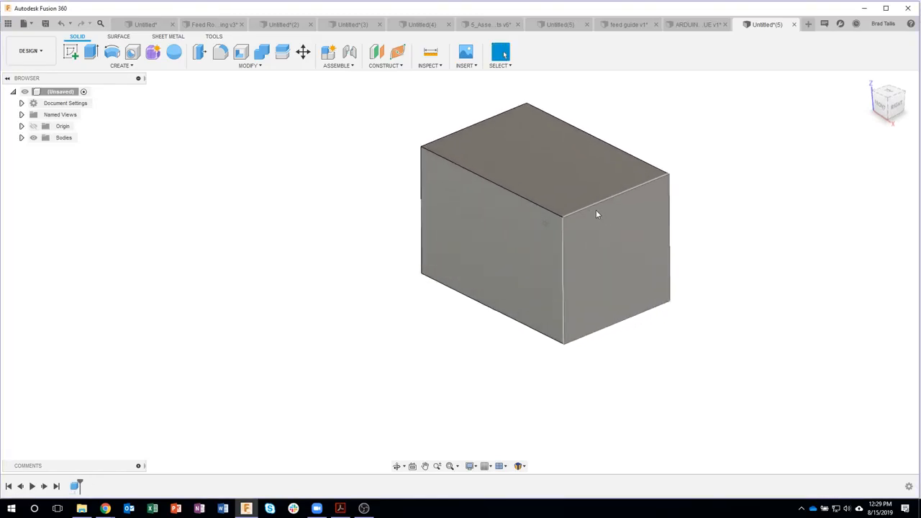
pyautogui.rightClick(594, 209)
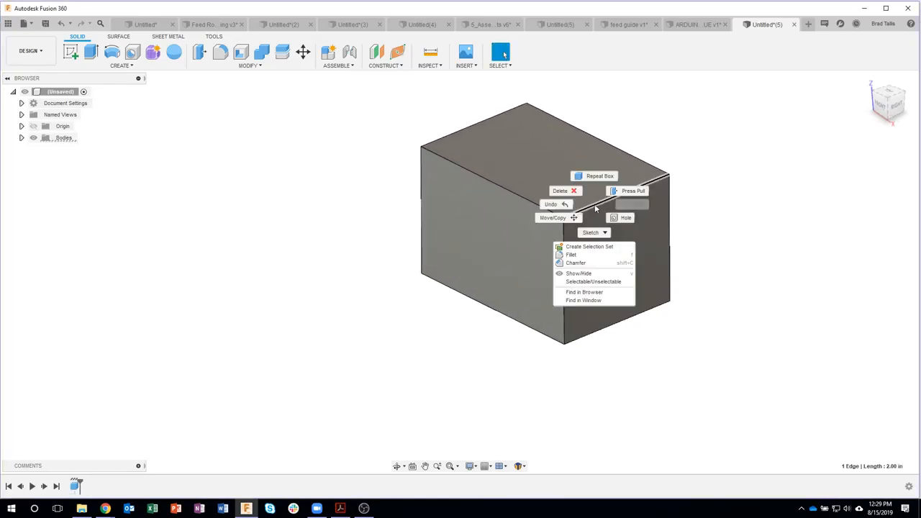
pyautogui.click(584, 256)
pyautogui.moveTo(596, 199); pyautogui.dragTo(580, 216)
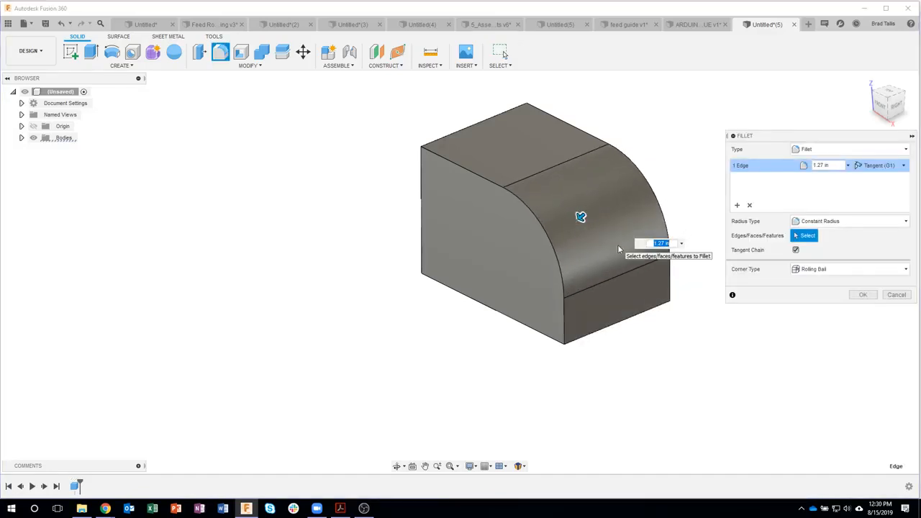
pyautogui.write('1.25')
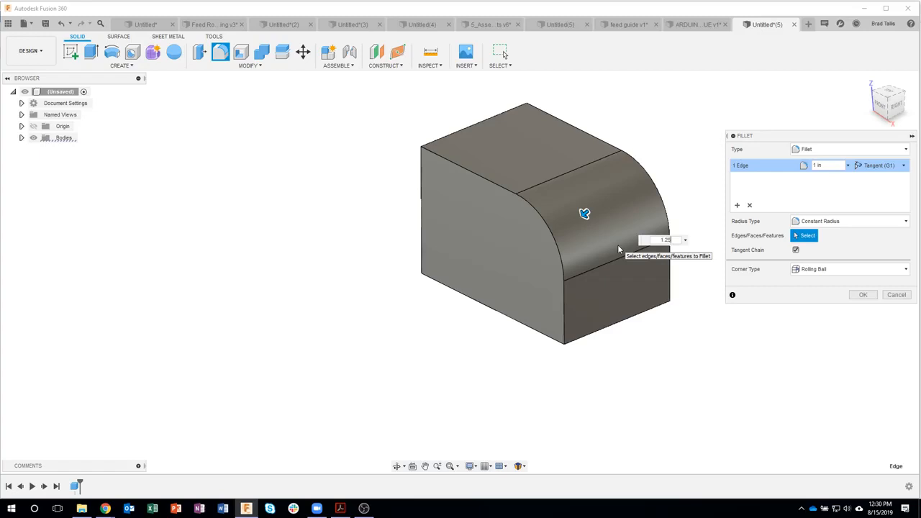
pyautogui.press('Return')
# Step: On the flat face below the fillet, sketch a rectangle about 1.99 in tall that extends above the block and stays inside both sides
pyautogui.keyDown('shift'); pyautogui.moveTo(682, 204); pyautogui.dragTo(606, 285, button='middle'); pyautogui.keyUp('shift')
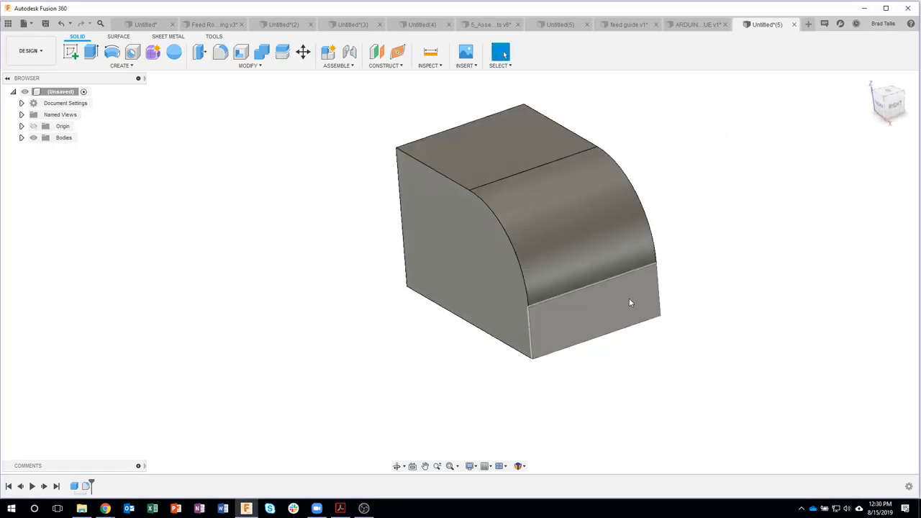
pyautogui.keyDown('shift'); pyautogui.moveTo(423, 120); pyautogui.dragTo(584, 308, button='middle'); pyautogui.keyUp('shift')
pyautogui.click(524, 290)
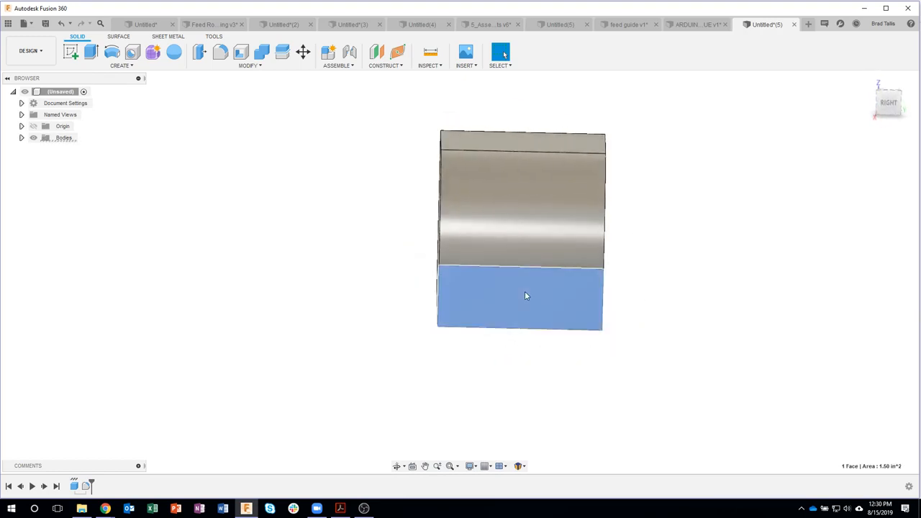
pyautogui.rightClick(525, 290)
pyautogui.click(515, 342)
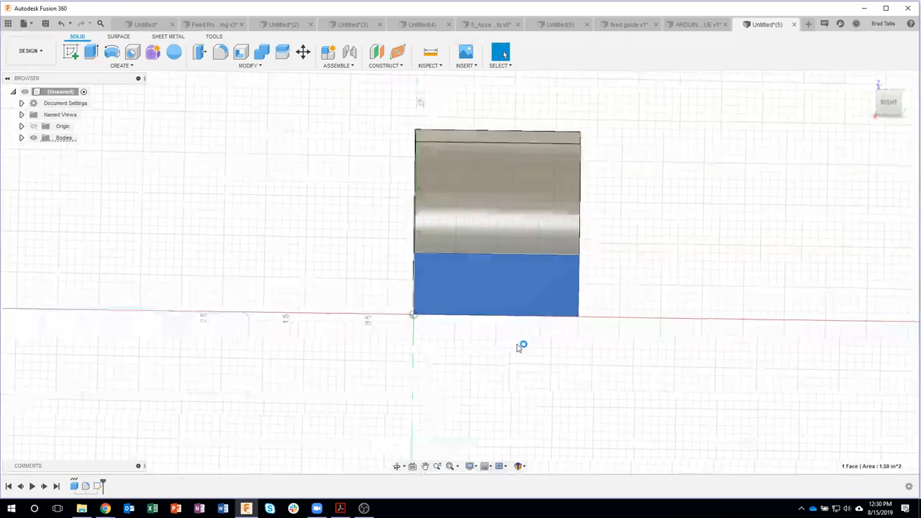
pyautogui.click(94, 53)
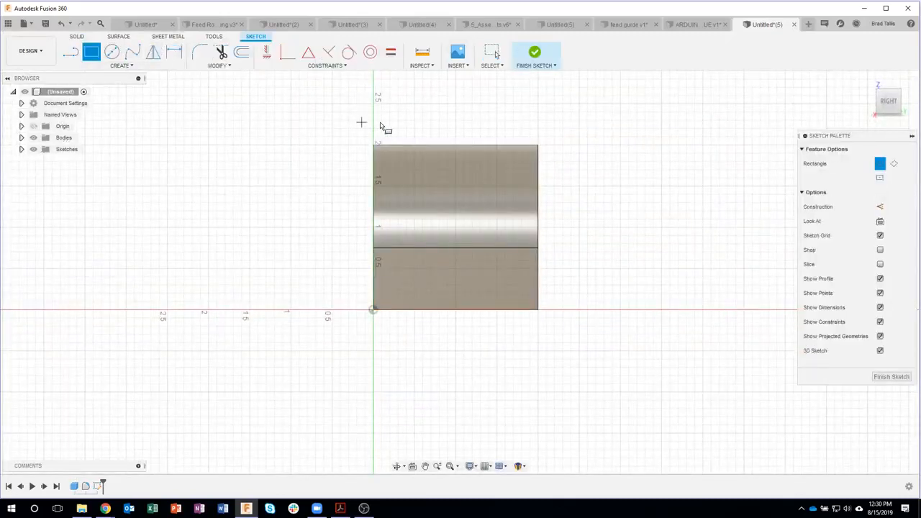
pyautogui.click(399, 123)
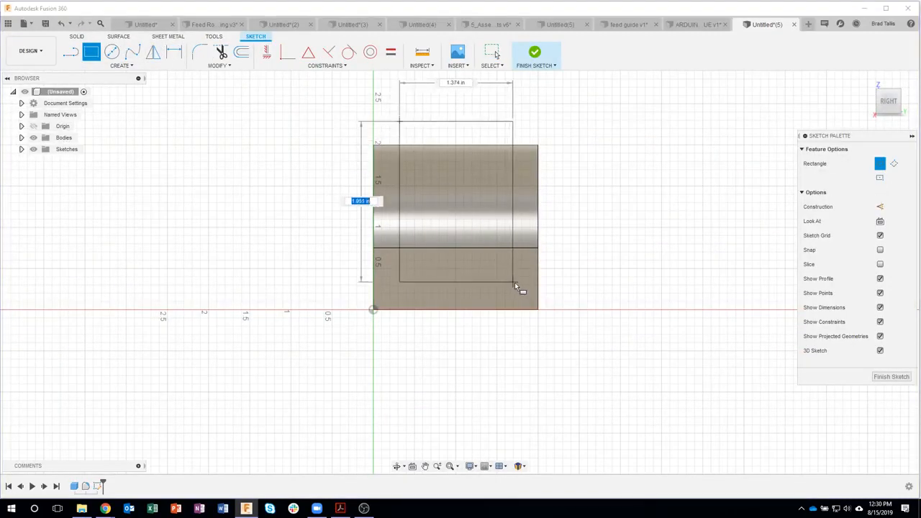
pyautogui.click(518, 284)
# Step: Dimension the rectangle's bottom line 0.3 in from the block's bottom edge
pyautogui.press('d')
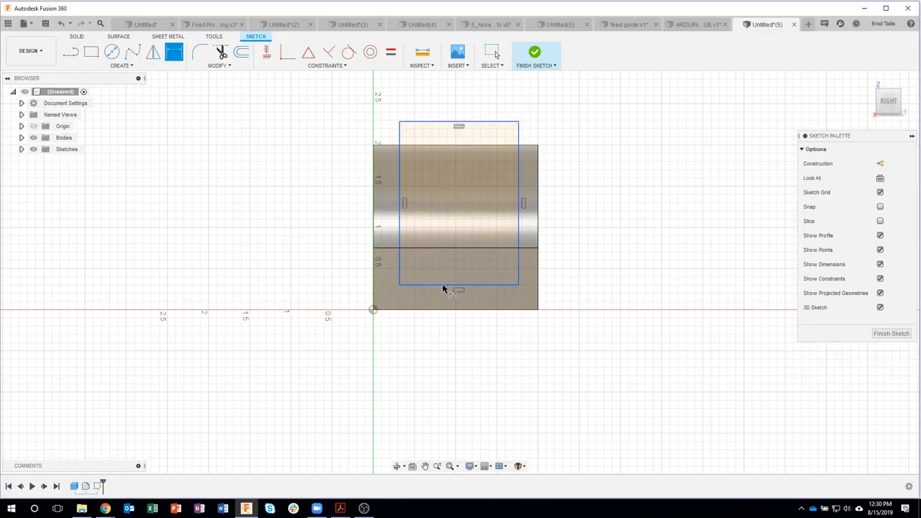
pyautogui.click(442, 285)
pyautogui.click(425, 309)
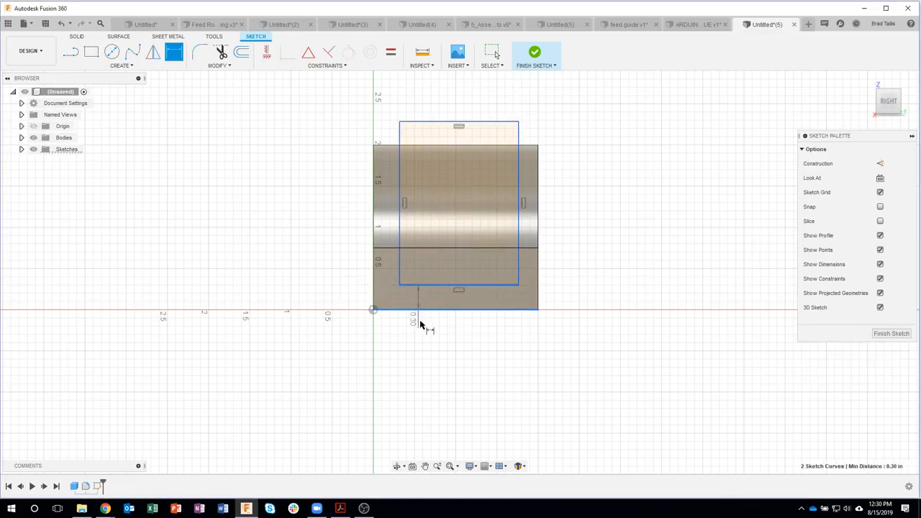
pyautogui.click(444, 333)
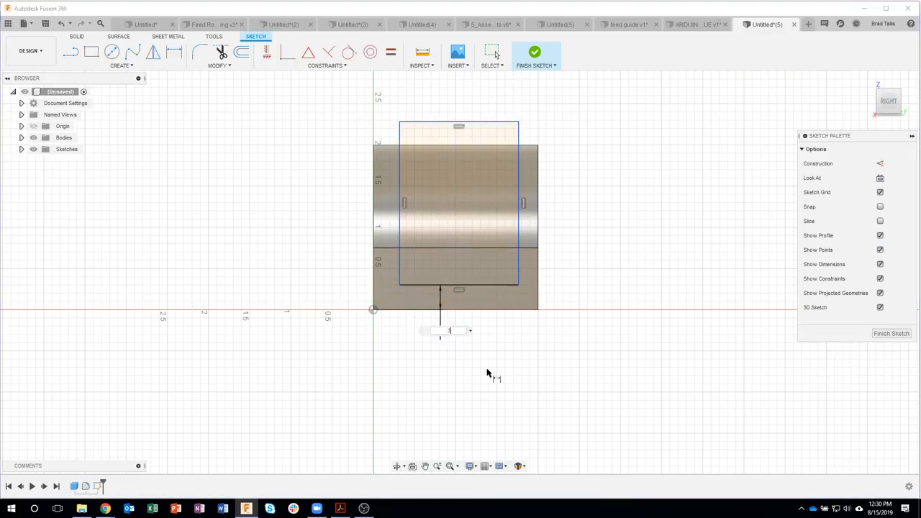
pyautogui.write('.3')
pyautogui.press('Return')
# Step: Dimension the rectangle's left line from the block's left edge, linking the value to the 0.30 in bottom offset
pyautogui.click(399, 226)
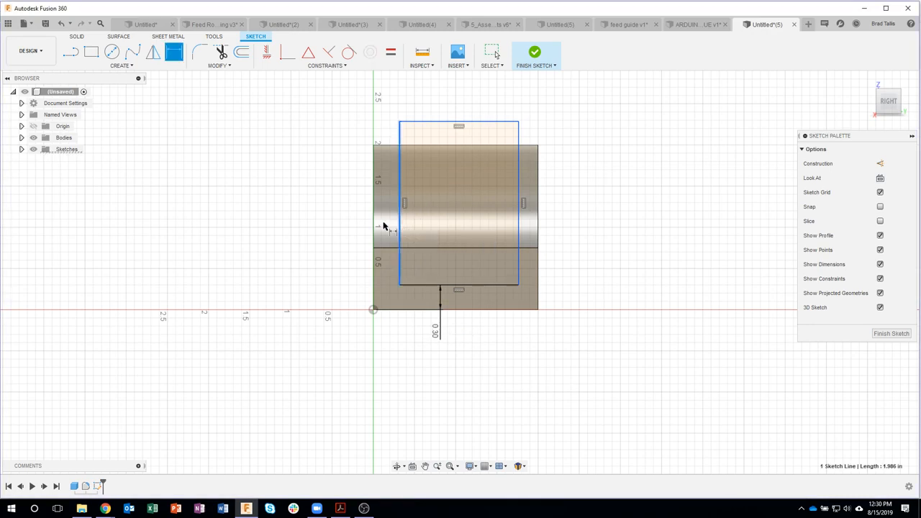
pyautogui.click(373, 226)
pyautogui.click(343, 210)
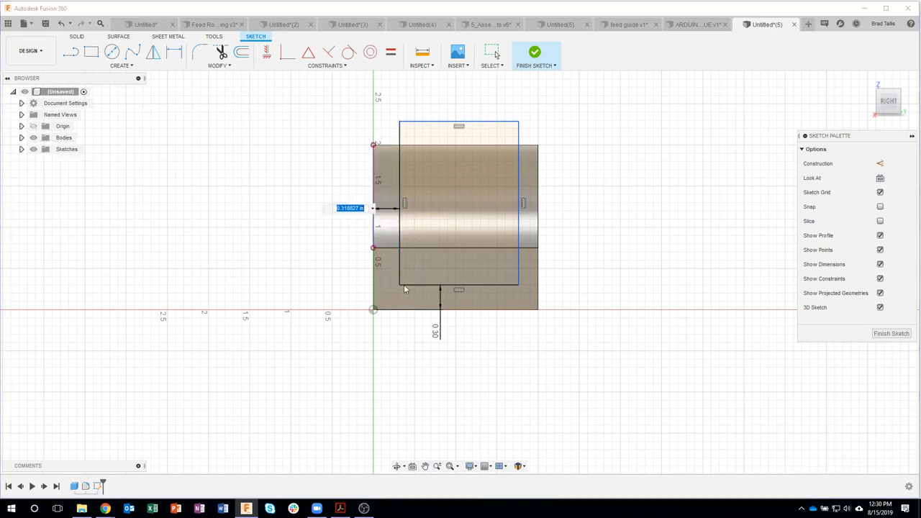
pyautogui.press('Return')
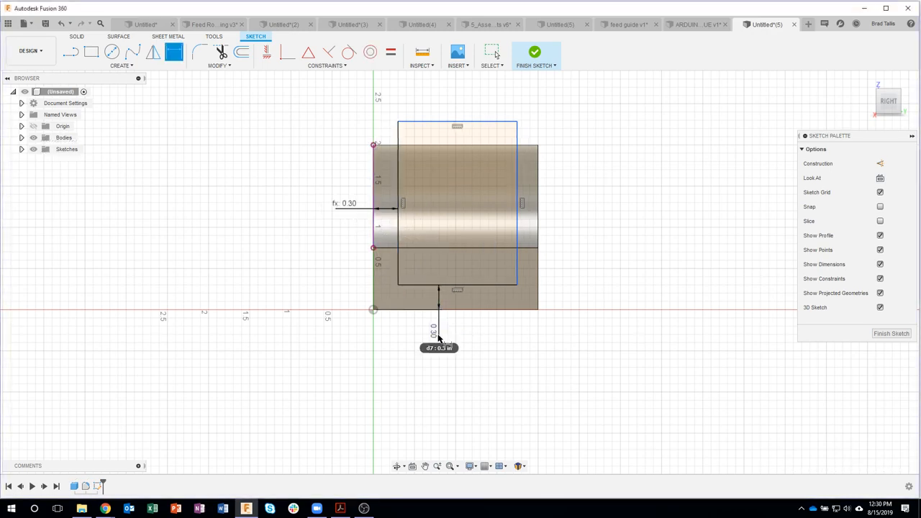
# Step: Dimension the rectangle's right line from the block's right edge with the bottom offset parameter d7, and finish the sketch
pyautogui.click(516, 223)
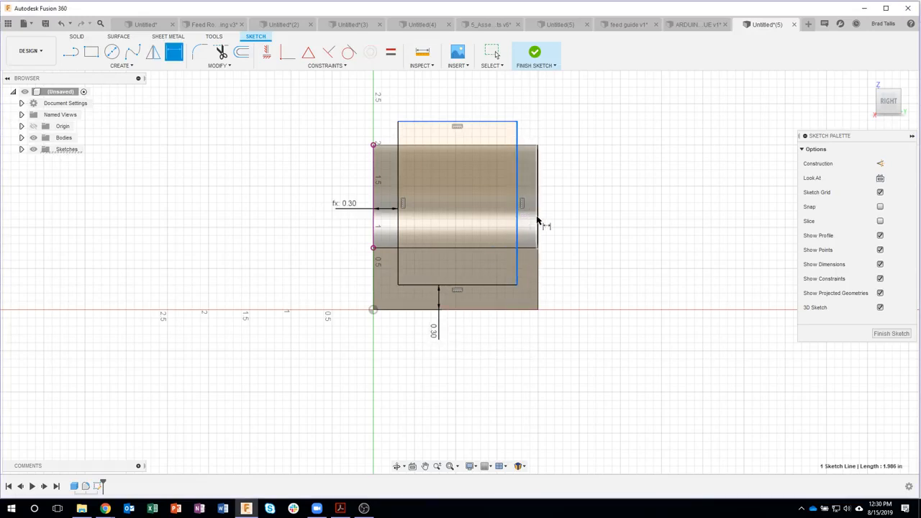
pyautogui.click(538, 223)
pyautogui.click(576, 252)
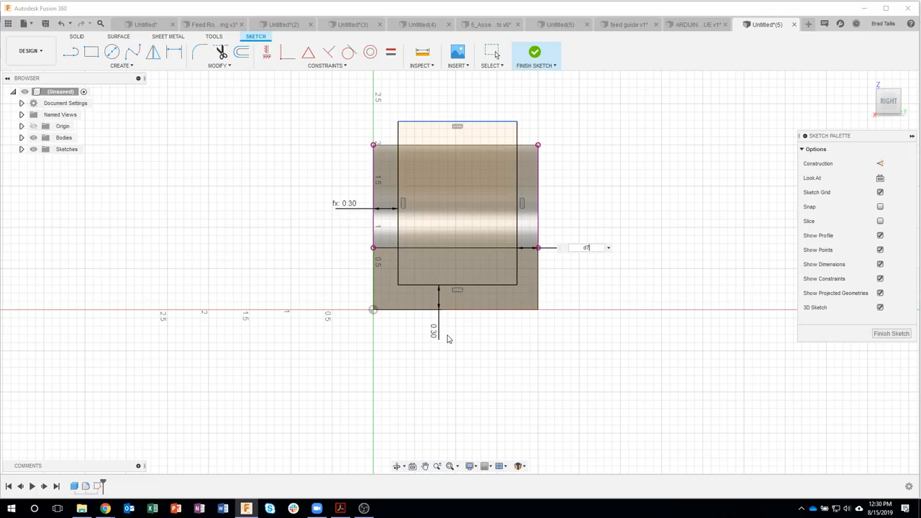
pyautogui.write('d7')
pyautogui.press('Return')
pyautogui.click(534, 54)
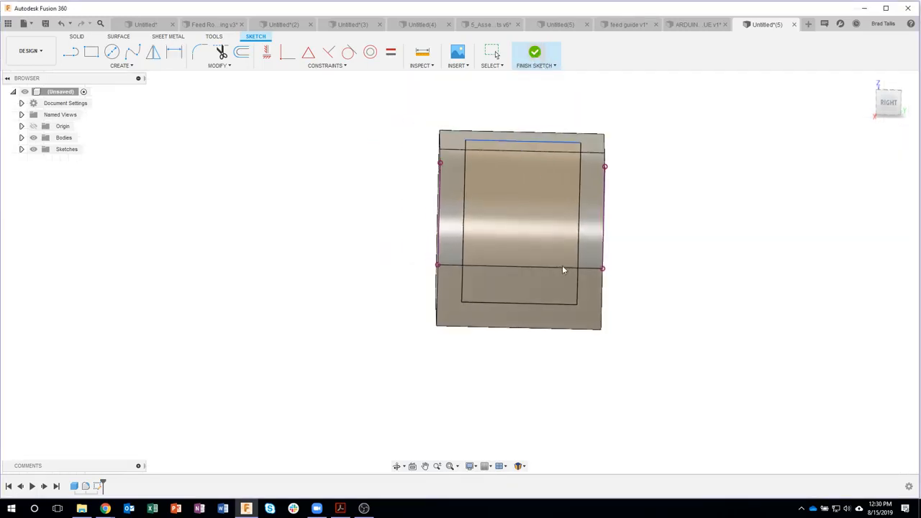
# Step: Extrude both rectangle profiles -3 in as a cut through the length of the block to form an open channel
pyautogui.click(554, 283)
pyautogui.keyDown('shift'); pyautogui.click(539, 193); pyautogui.keyUp('shift')
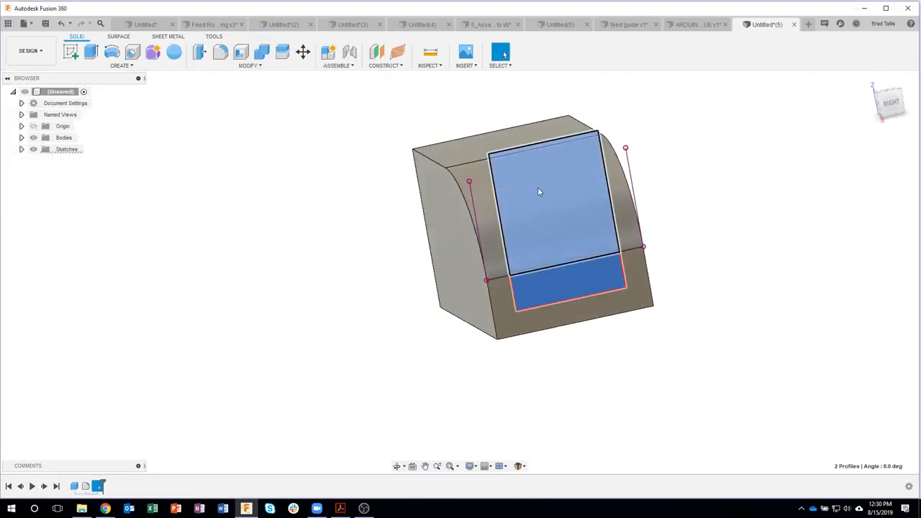
pyautogui.rightClick(539, 191)
pyautogui.click(547, 229)
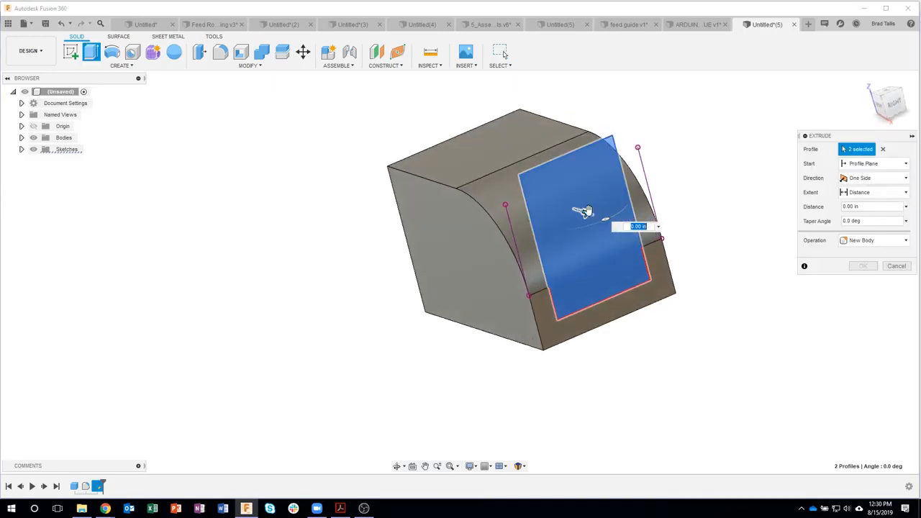
pyautogui.moveTo(584, 210); pyautogui.dragTo(418, 156)
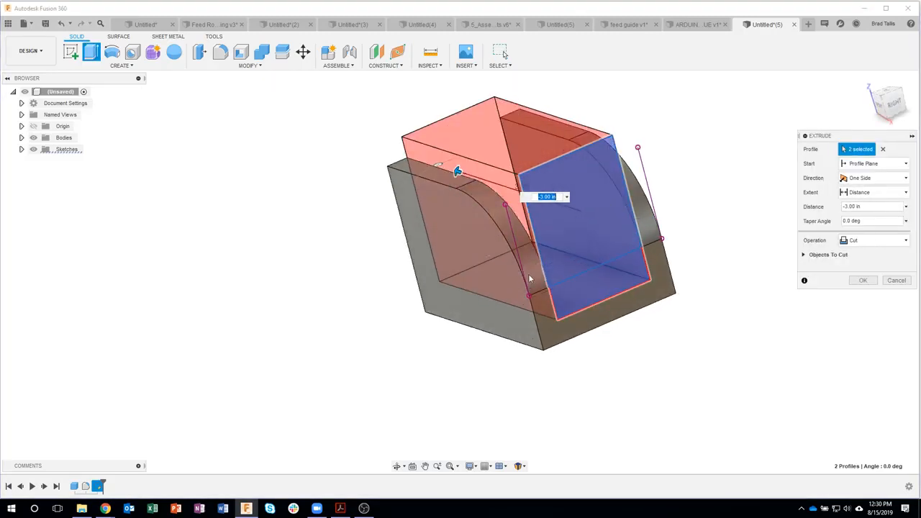
pyautogui.keyDown('shift'); pyautogui.moveTo(722, 324); pyautogui.dragTo(651, 302, button='middle'); pyautogui.keyUp('shift')
pyautogui.click(861, 281)
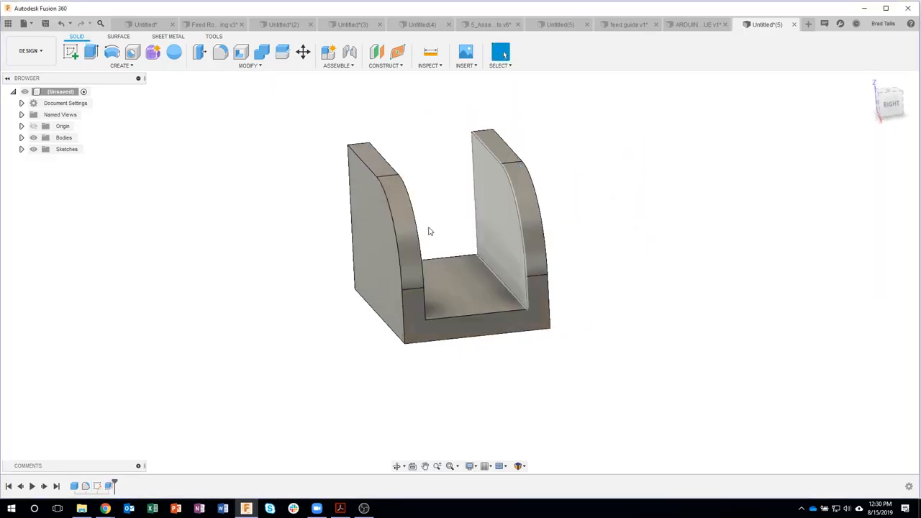
pyautogui.keyDown('shift'); pyautogui.moveTo(715, 288); pyautogui.dragTo(604, 250, button='middle'); pyautogui.keyUp('shift')
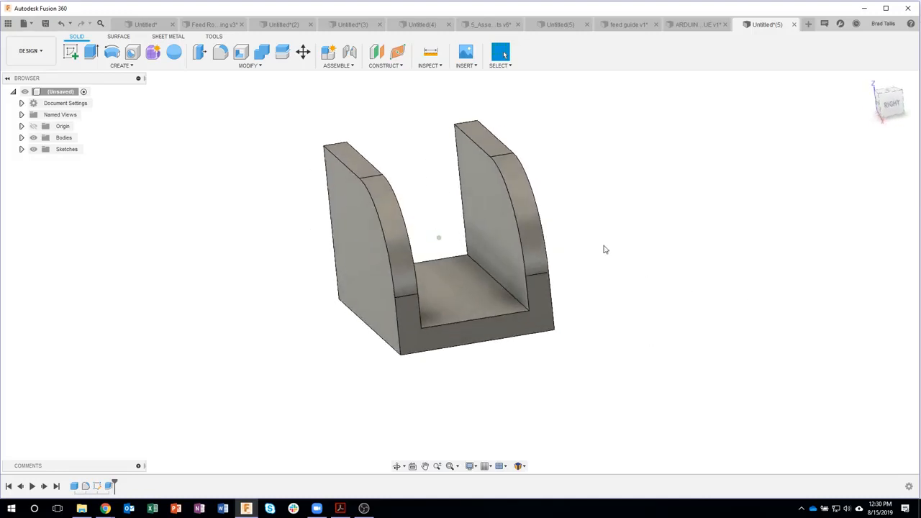
# Step: Undo the channel cut and the most recent side offset changes in the rectangle sketch
pyautogui.click(61, 24)
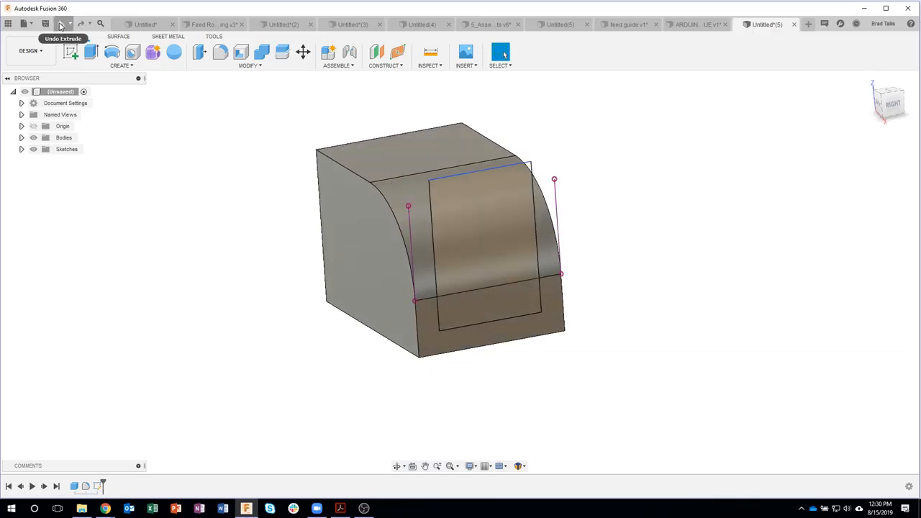
pyautogui.click(61, 23)
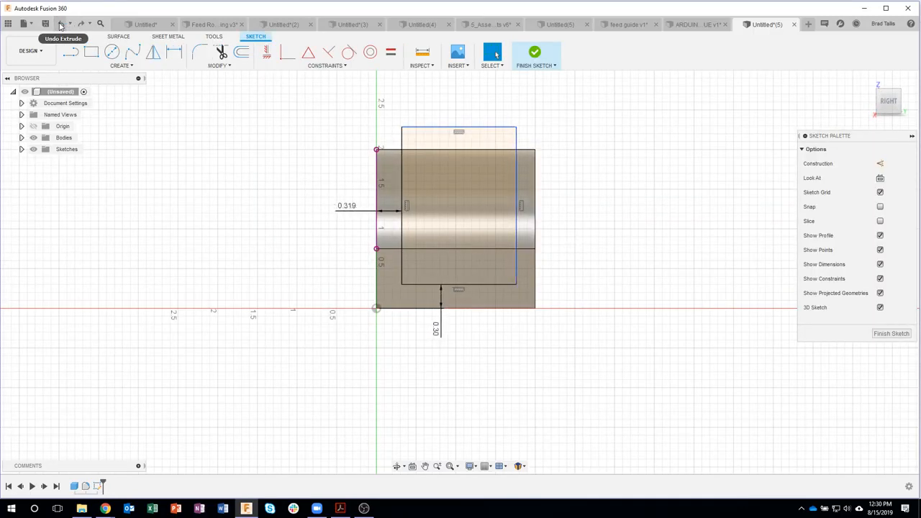
# Step: Undo the remaining dimensions, the rectangle and its sketch, going back to the plain filleted block
pyautogui.click(62, 24)
pyautogui.click(61, 23)
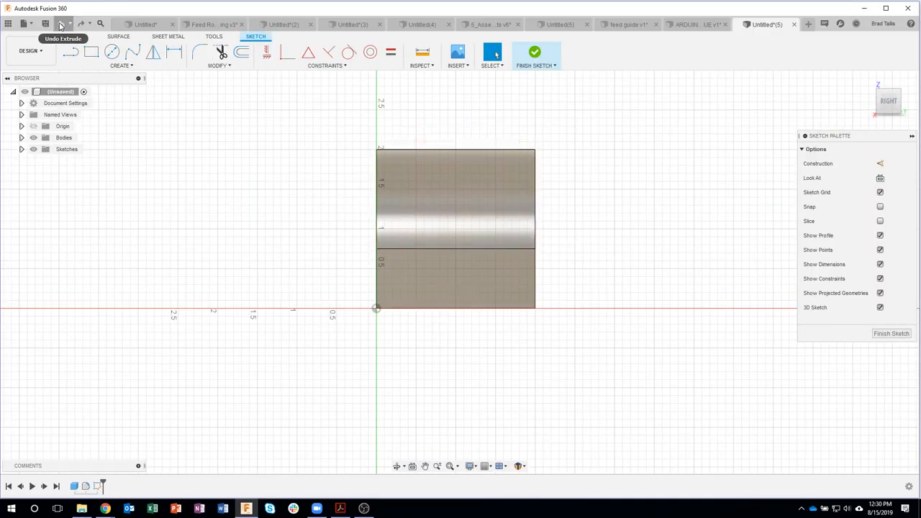
pyautogui.click(61, 24)
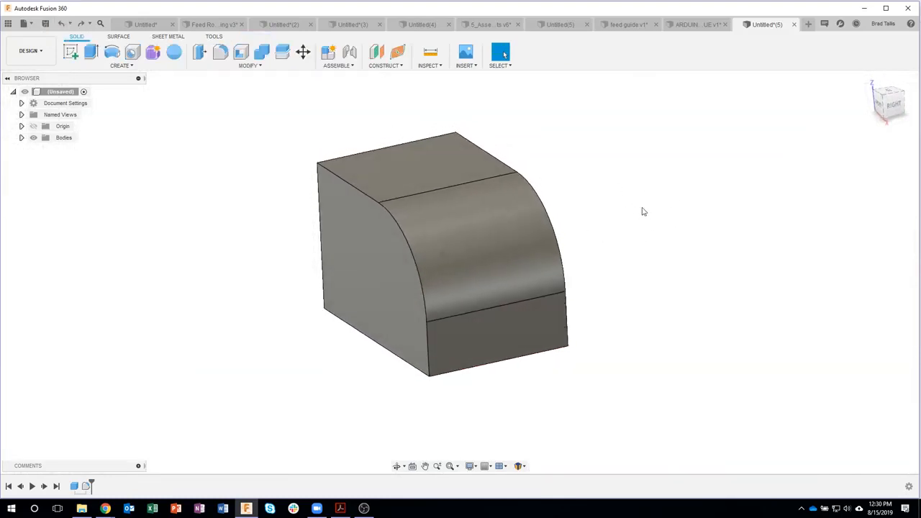
# Step: Shell the block with an inside thickness of 0.3 in, removing the tangent top, rounded and front faces plus the back face
pyautogui.click(449, 185)
pyautogui.rightClick(448, 185)
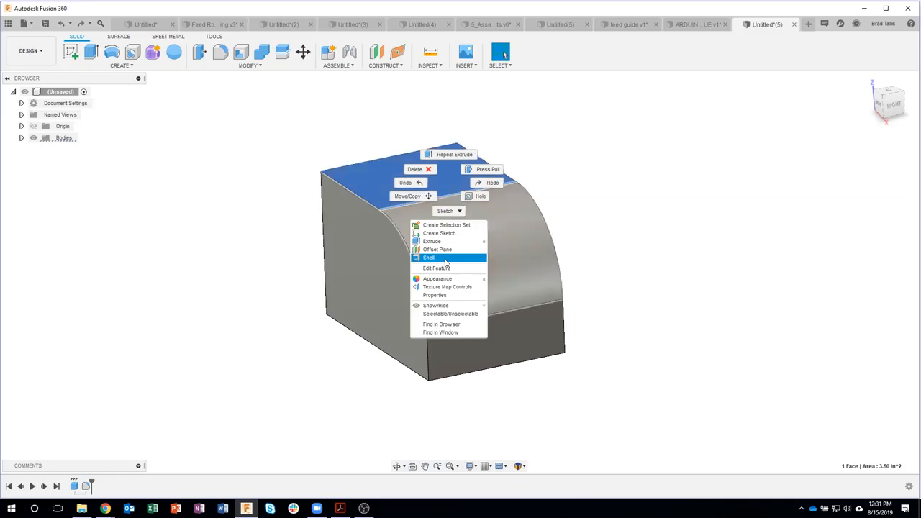
pyautogui.click(445, 258)
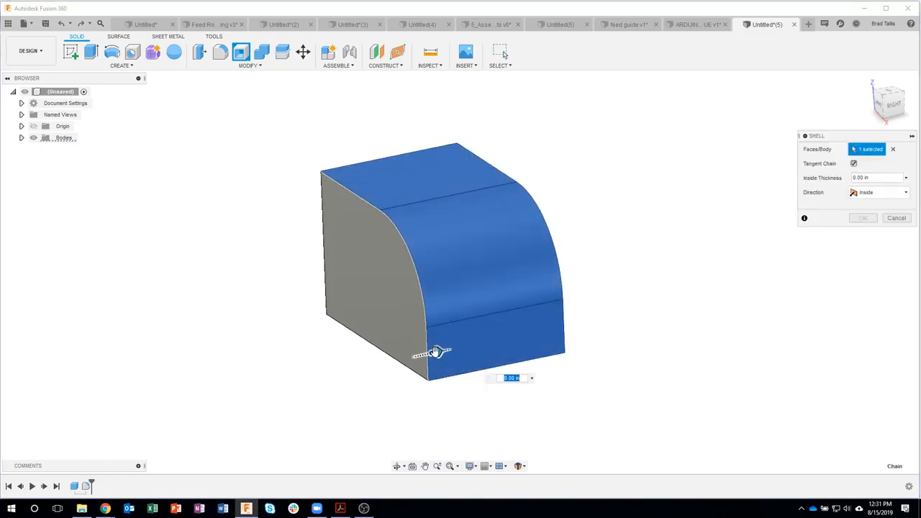
pyautogui.moveTo(434, 352); pyautogui.dragTo(464, 351)
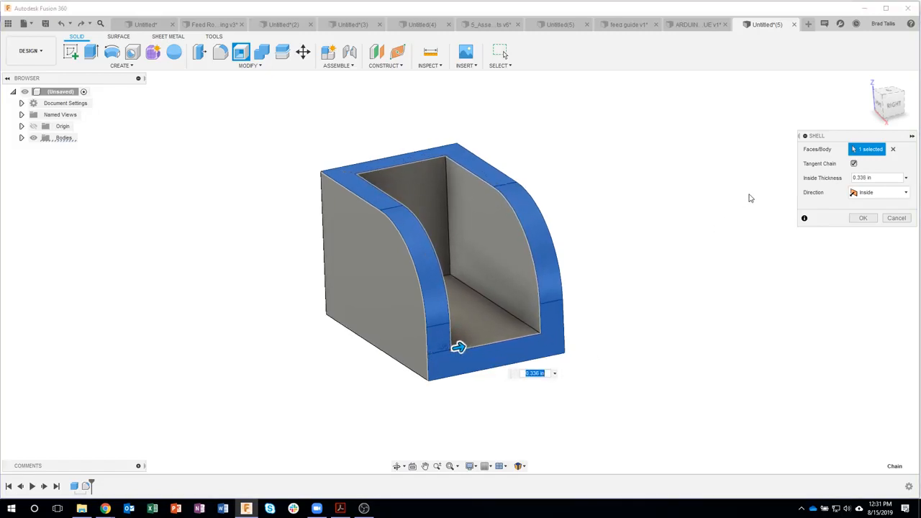
pyautogui.keyDown('shift'); pyautogui.moveTo(712, 169); pyautogui.dragTo(585, 397, button='middle'); pyautogui.keyUp('shift')
pyautogui.click(346, 301)
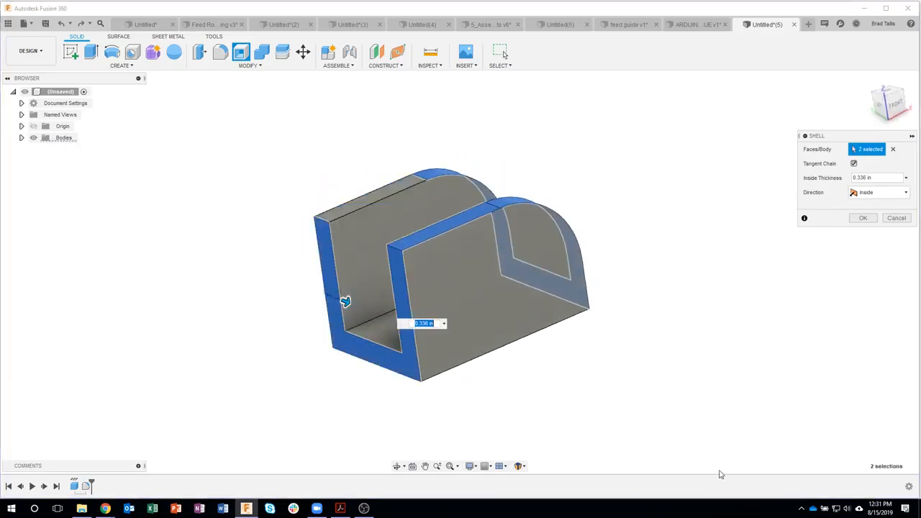
pyautogui.keyDown('shift'); pyautogui.moveTo(725, 474); pyautogui.dragTo(452, 363, button='middle'); pyautogui.keyUp('shift')
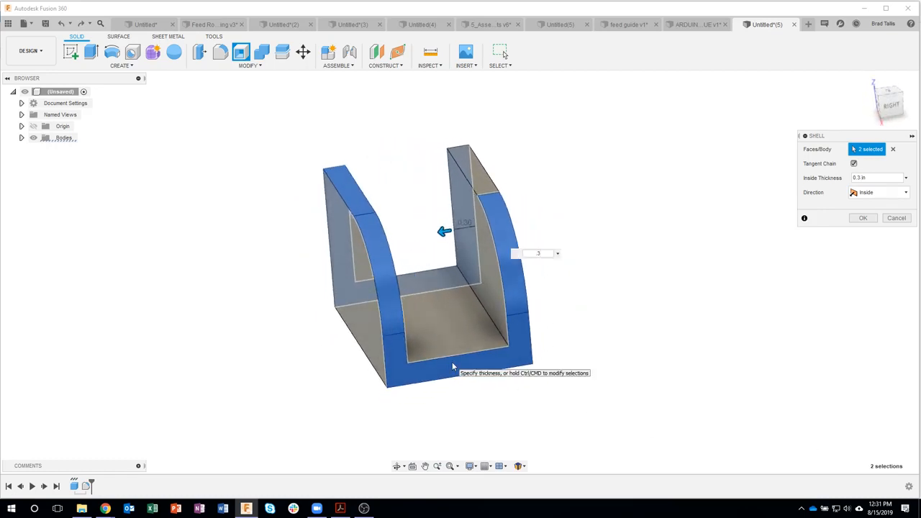
pyautogui.press('Return')
pyautogui.keyDown('shift'); pyautogui.moveTo(635, 335); pyautogui.dragTo(454, 367, button='middle'); pyautogui.keyUp('shift')
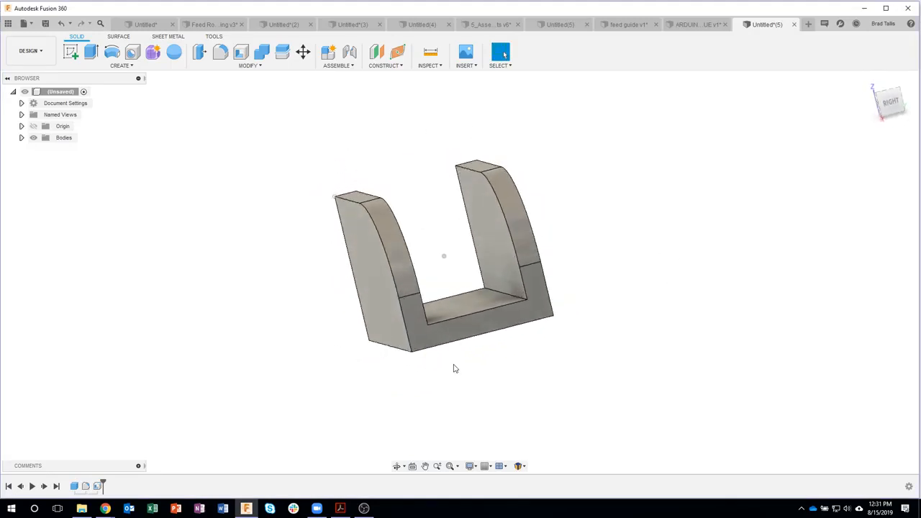
# Step: Edit the shell feature to give the channel's walls and floor a thicker inside thickness
pyautogui.keyDown('shift'); pyautogui.moveTo(712, 323); pyautogui.dragTo(215, 483, button='middle'); pyautogui.keyUp('shift')
pyautogui.doubleClick(100, 487)
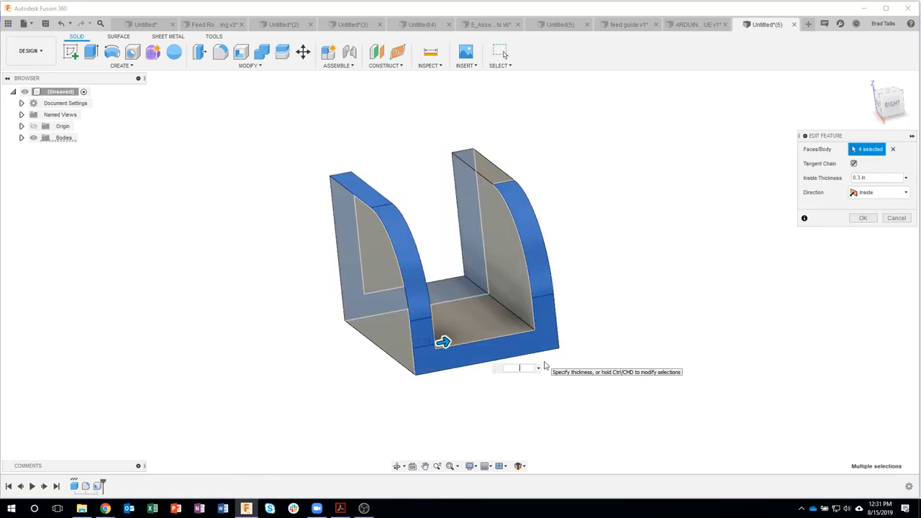
pyautogui.press('Return')
pyautogui.keyDown('shift'); pyautogui.moveTo(567, 352); pyautogui.dragTo(658, 268, button='middle'); pyautogui.keyUp('shift')
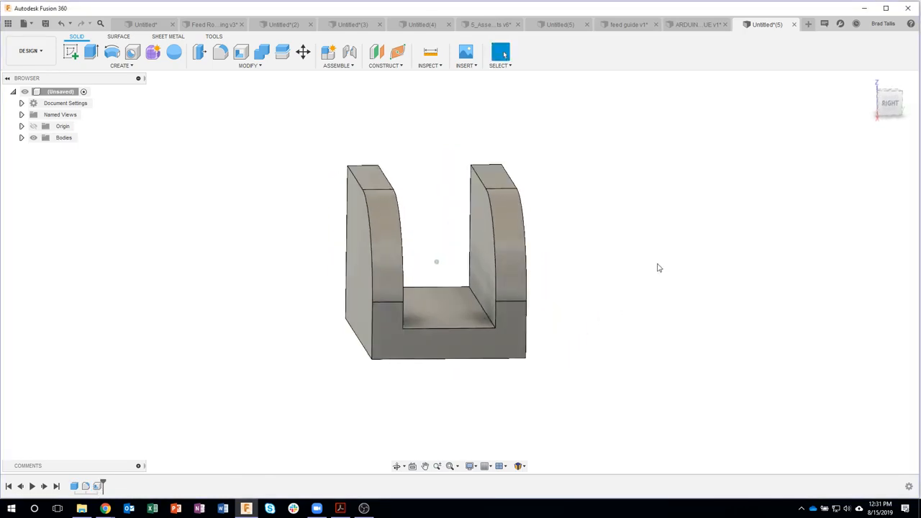
pyautogui.press('F6')
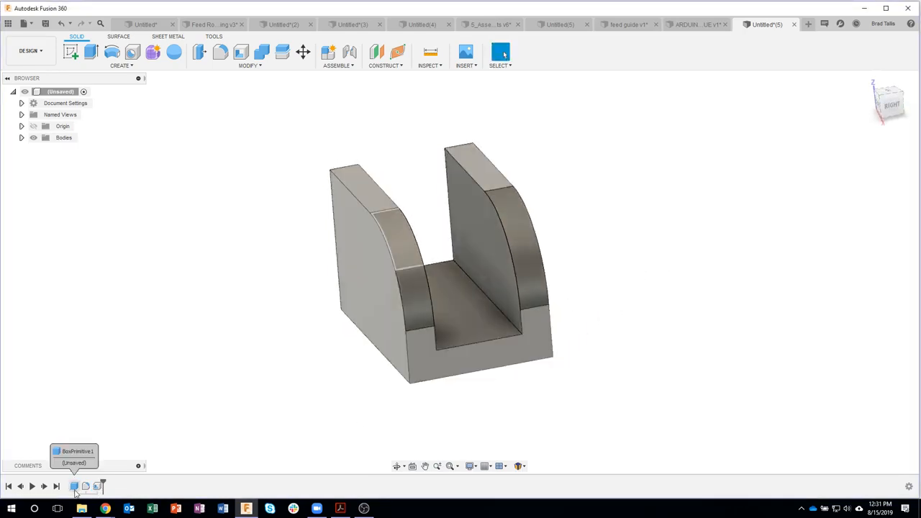
# Step: Edit the base box feature and widen it by pulling one side face outward
pyautogui.doubleClick(74, 487)
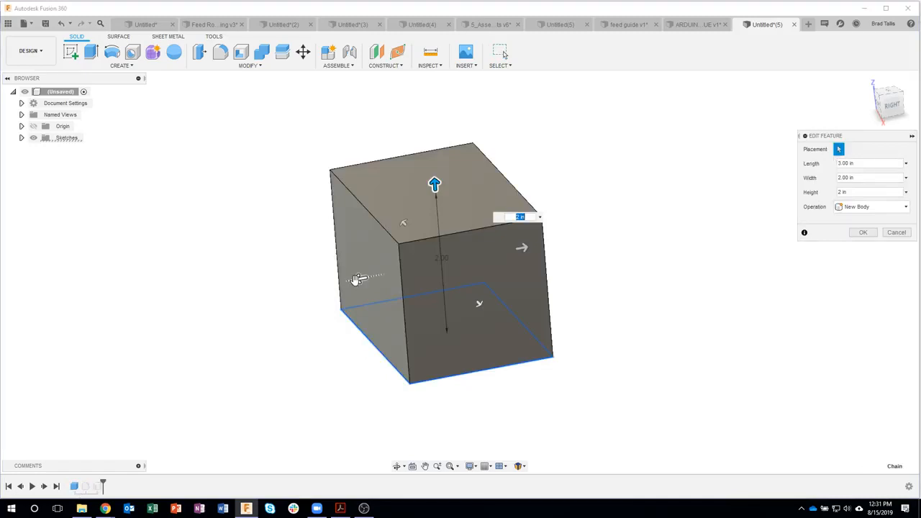
pyautogui.moveTo(359, 280); pyautogui.dragTo(255, 298)
pyautogui.click(861, 233)
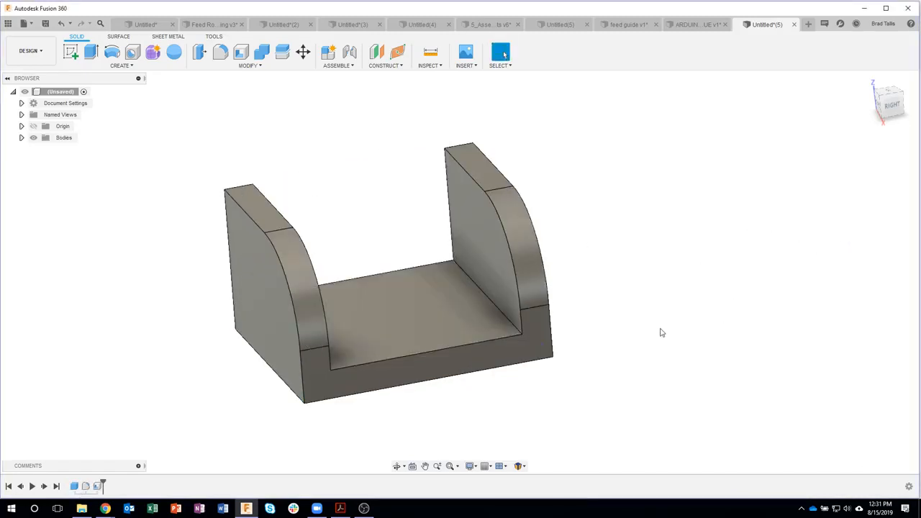
pyautogui.keyDown('shift'); pyautogui.moveTo(635, 327); pyautogui.dragTo(611, 247, button='middle'); pyautogui.keyUp('shift')
pyautogui.keyDown('shift'); pyautogui.moveTo(607, 294); pyautogui.dragTo(535, 408, button='middle'); pyautogui.keyUp('shift')
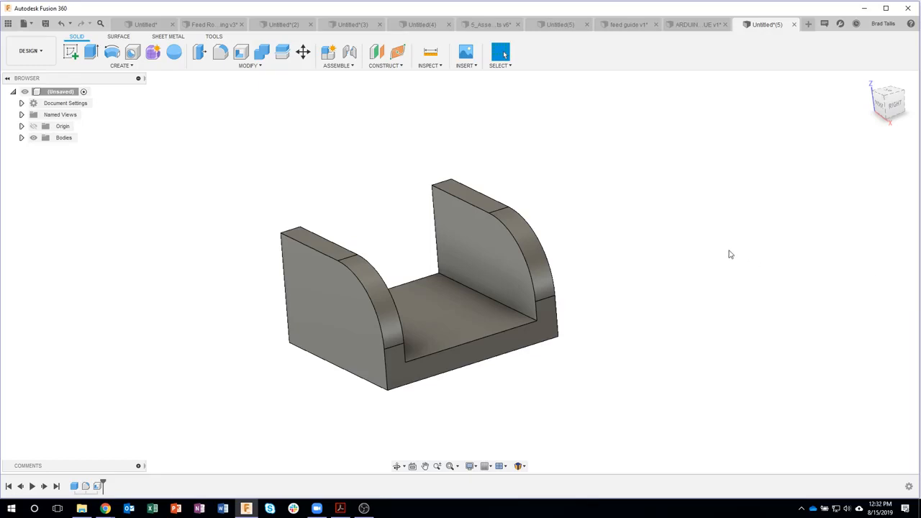
pyautogui.keyDown('shift'); pyautogui.moveTo(691, 216); pyautogui.dragTo(656, 200, button='middle'); pyautogui.keyUp('shift')
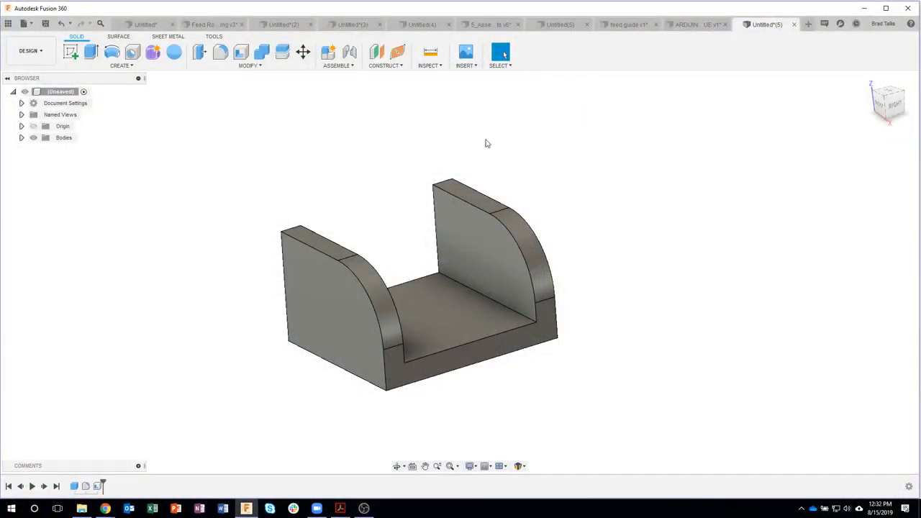
# Step: Create an empty, activated component named Rod in the root design and undo its creation
pyautogui.click(339, 65)
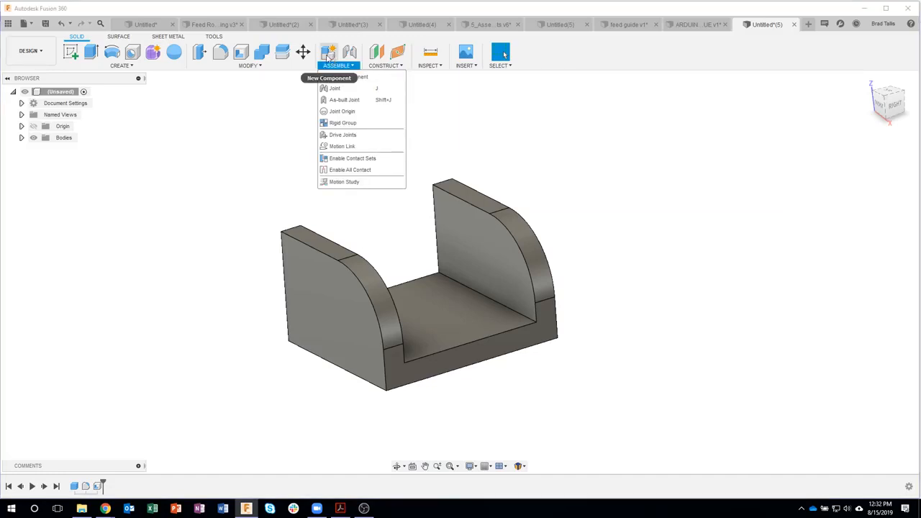
pyautogui.click(347, 77)
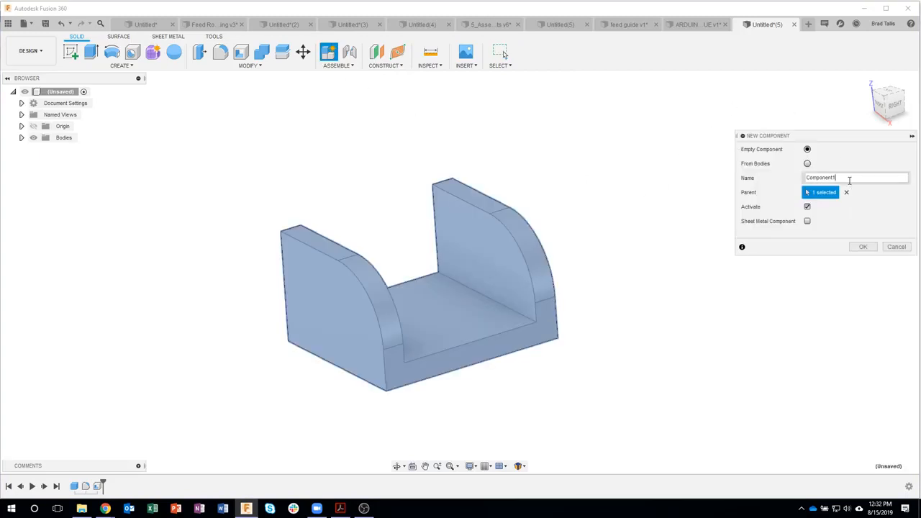
pyautogui.moveTo(848, 181); pyautogui.dragTo(796, 183)
pyautogui.click(863, 246)
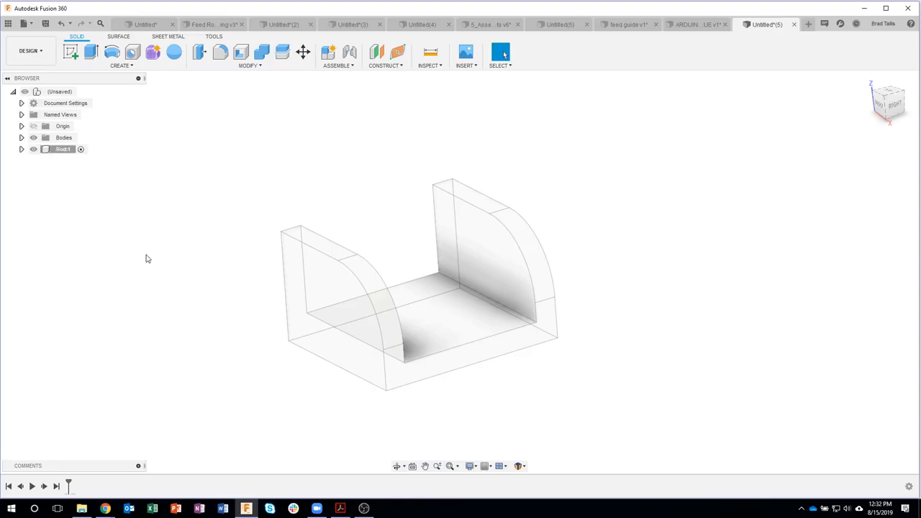
pyautogui.hotkey('ctrl', 'z')
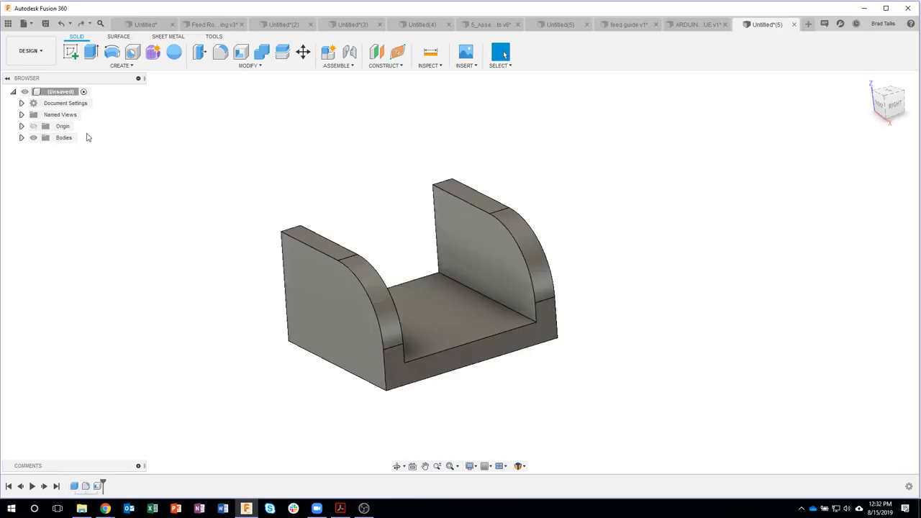
# Step: Create a new component in the root design and a second component nested inside it
pyautogui.rightClick(61, 91)
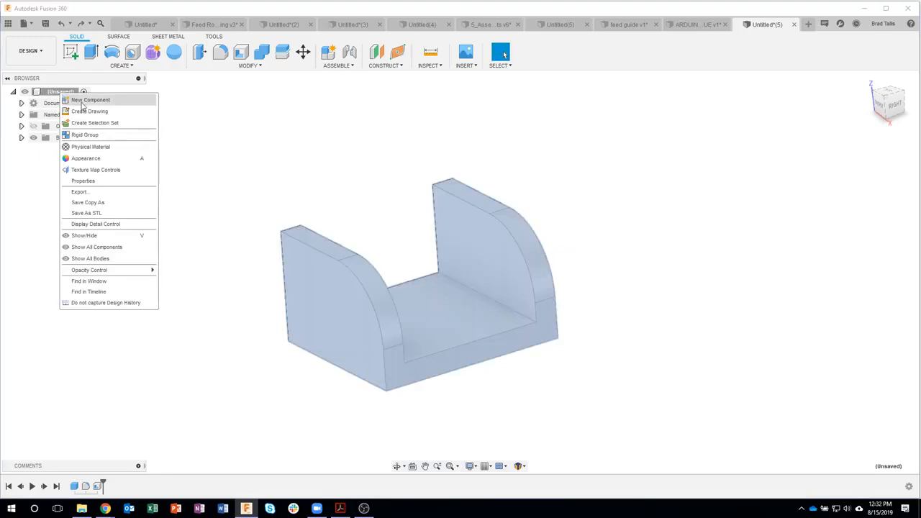
pyautogui.click(85, 100)
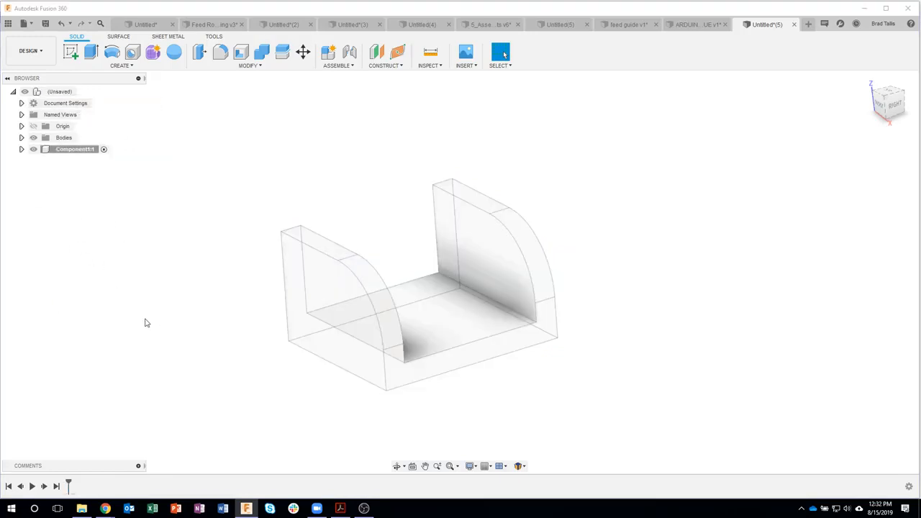
pyautogui.rightClick(63, 151)
pyautogui.click(93, 182)
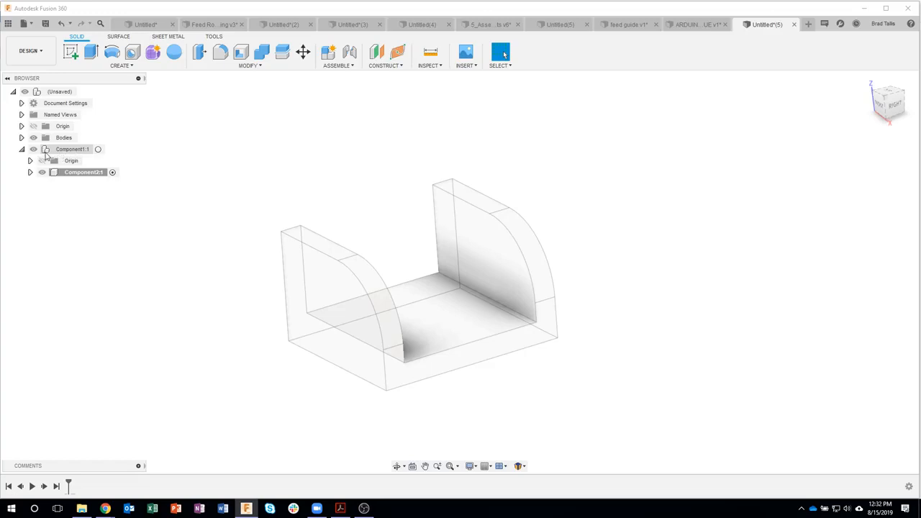
pyautogui.doubleClick(73, 173)
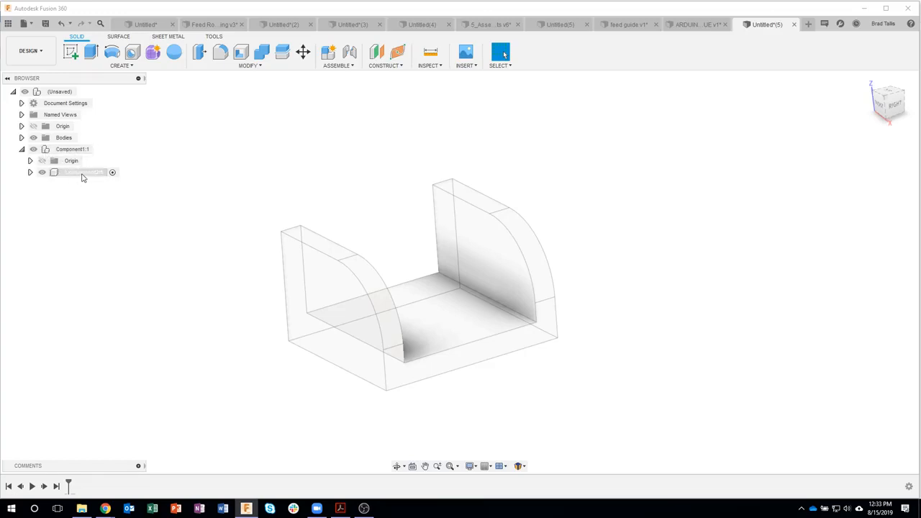
pyautogui.press('Return')
# Step: Add three new components inside the nested component Component2
pyautogui.rightClick(75, 173)
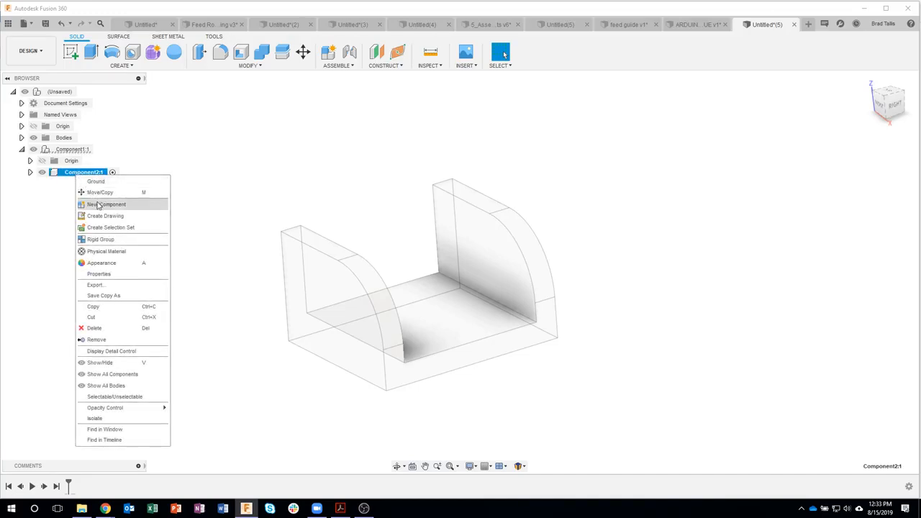
pyautogui.click(99, 205)
pyautogui.rightClick(79, 180)
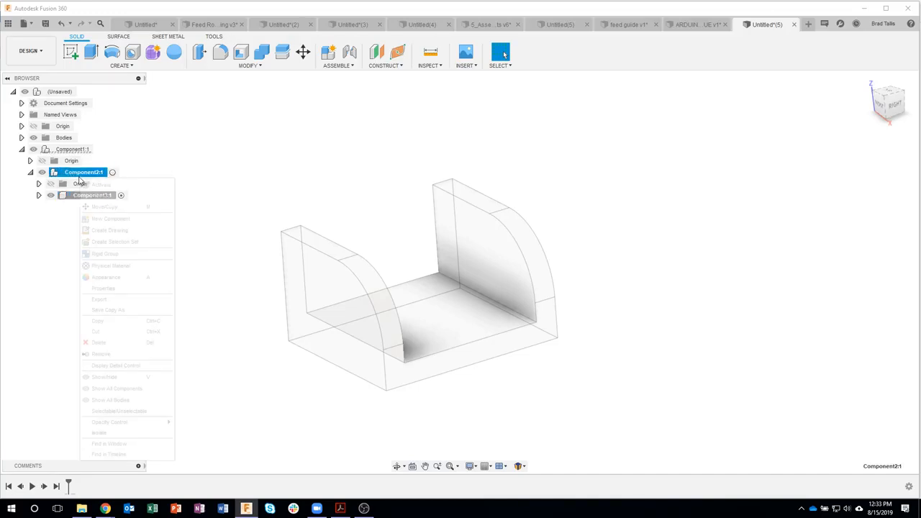
pyautogui.click(100, 218)
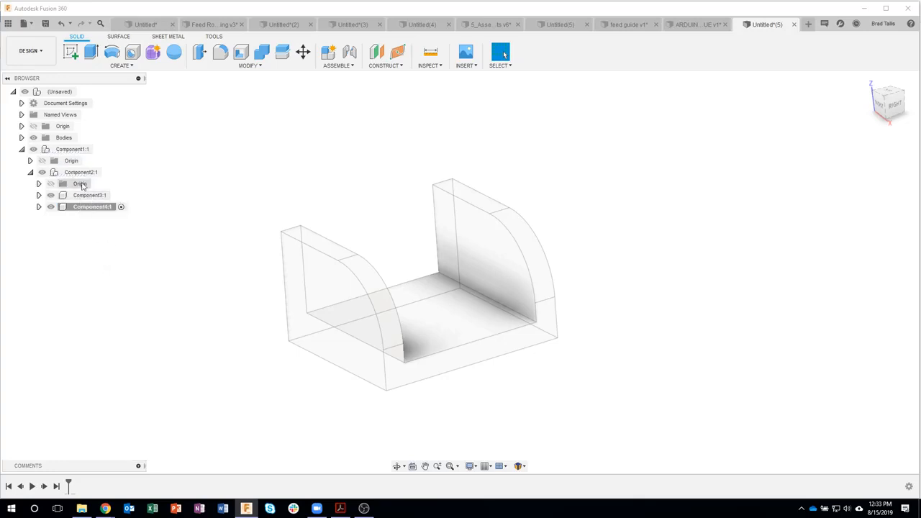
pyautogui.rightClick(74, 174)
pyautogui.click(98, 203)
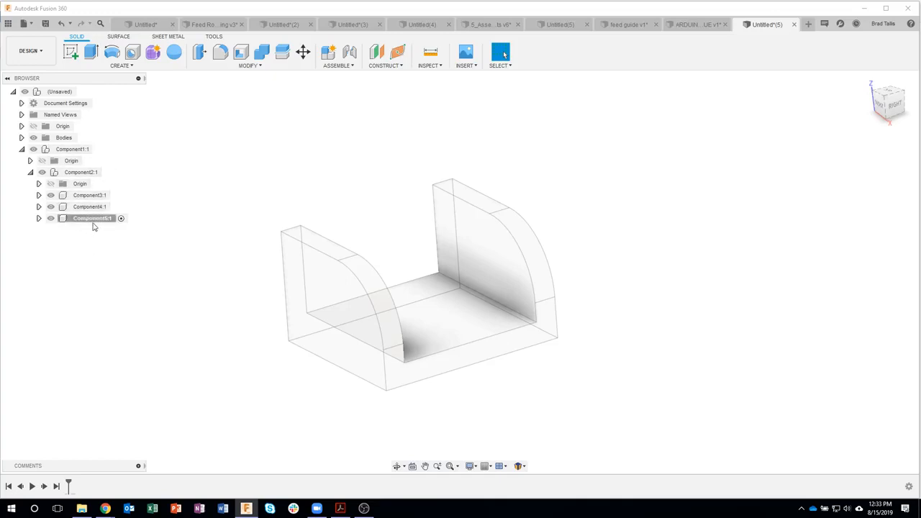
# Step: Rename Component1 as Bike Assy and its nested Component2 as Wheel Assy
pyautogui.doubleClick(73, 149)
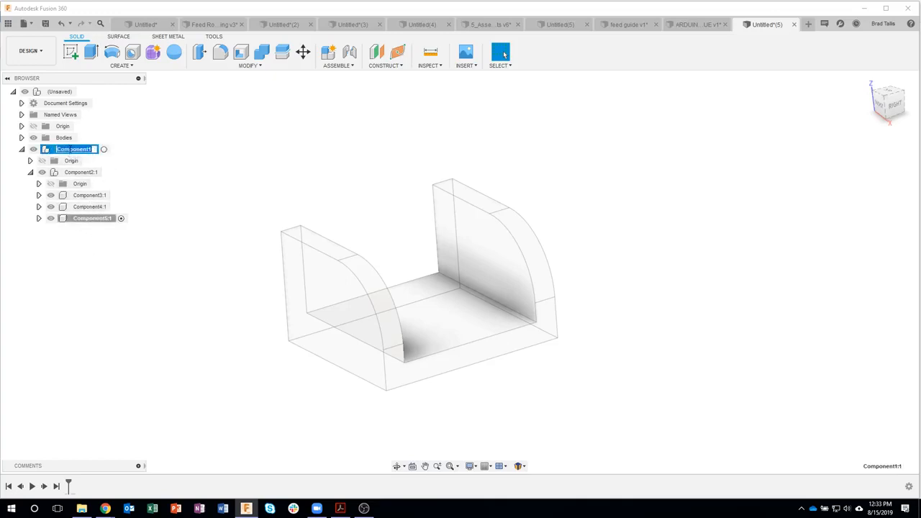
pyautogui.write('Bike Assy')
pyautogui.click(77, 172)
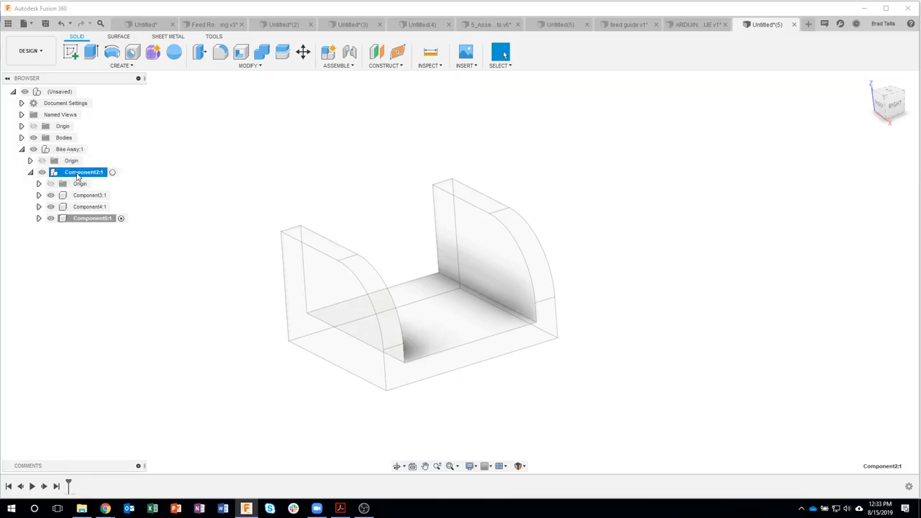
pyautogui.rightClick(78, 174)
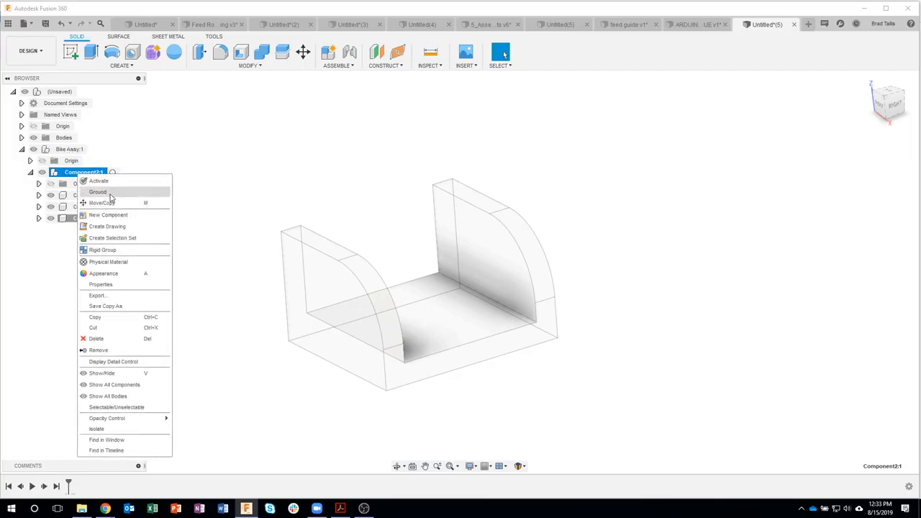
pyautogui.click(89, 172)
pyautogui.click(89, 173)
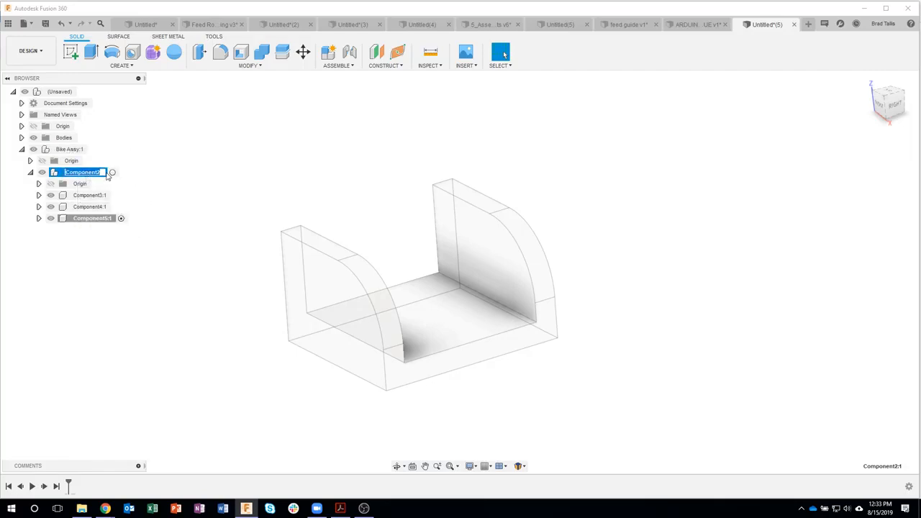
pyautogui.write('Wheel Assy:1')
# Step: Rename the first component inside Wheel Assy as Tire
pyautogui.click(94, 195)
pyautogui.click(96, 196)
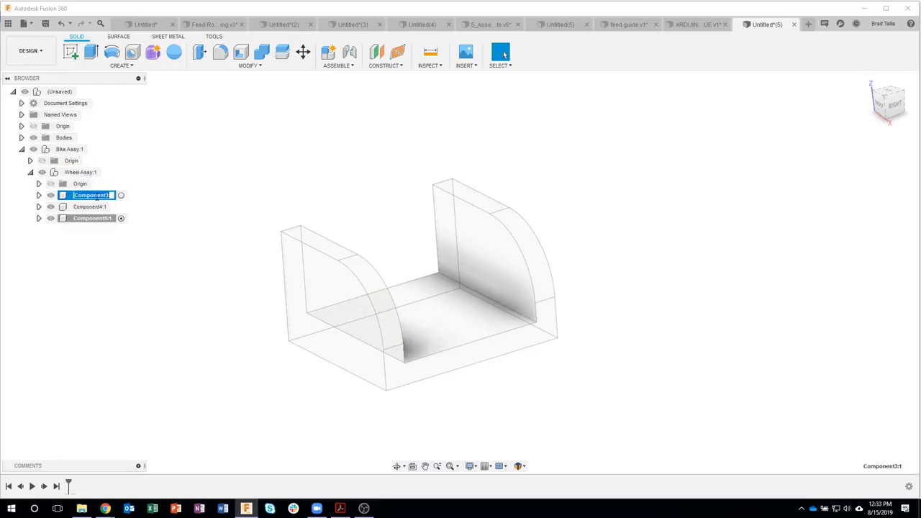
pyautogui.write('Tire')
pyautogui.press('Return')
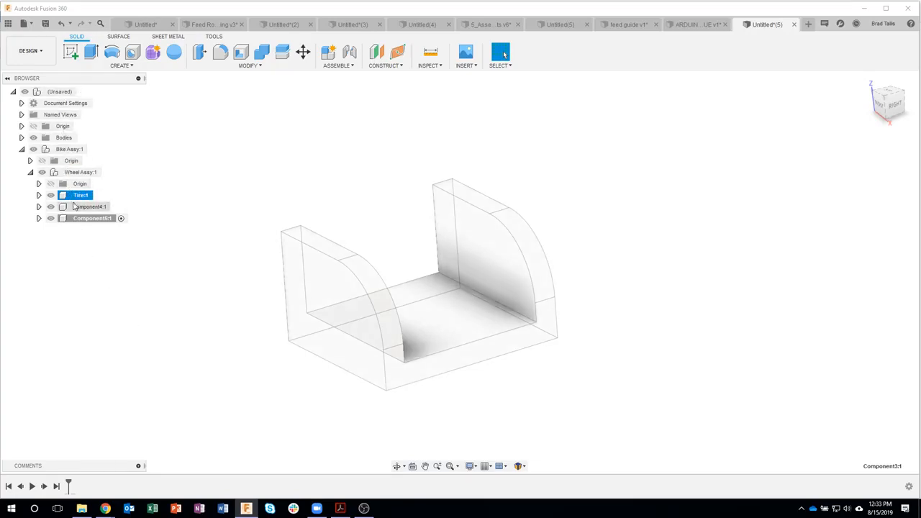
pyautogui.rightClick(73, 152)
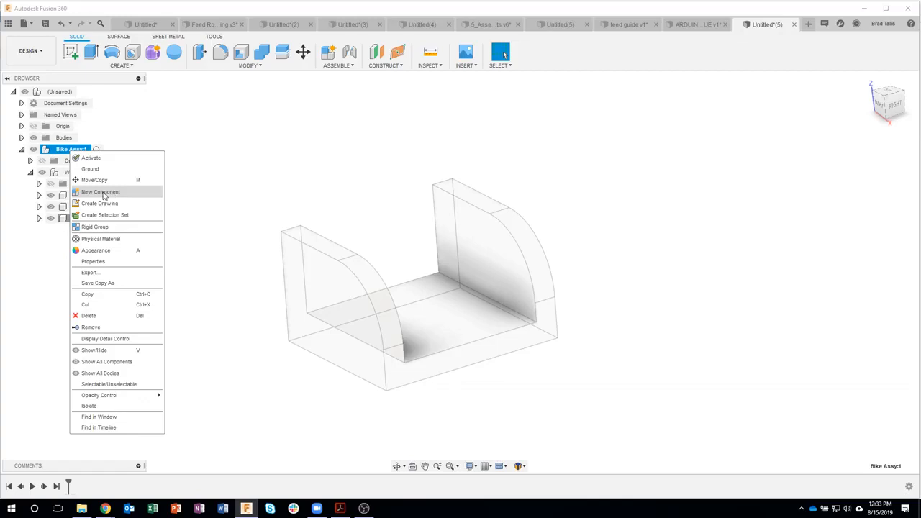
pyautogui.click(549, 207)
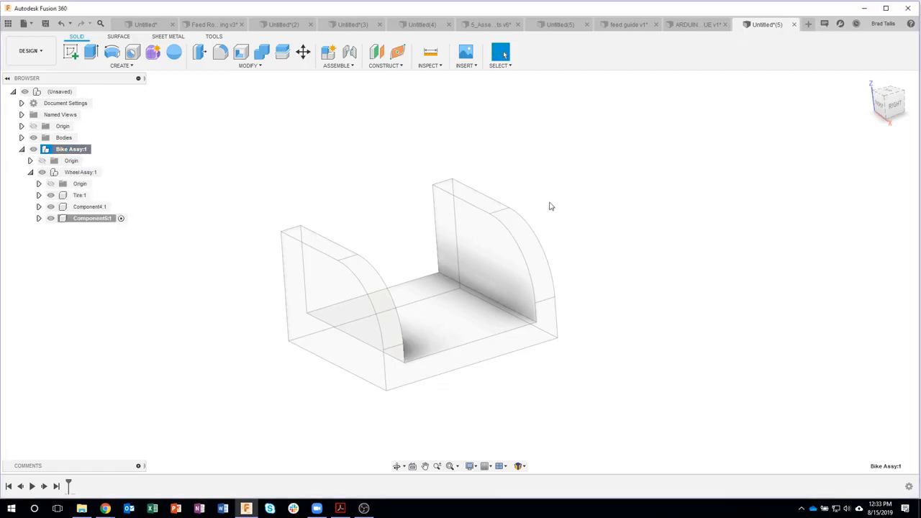
pyautogui.click(738, 247)
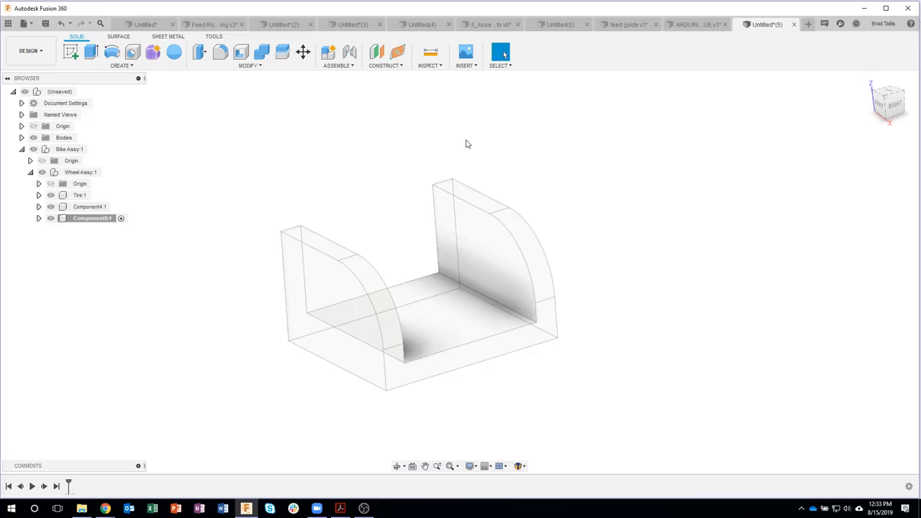
pyautogui.moveTo(427, 136)
pyautogui.keyDown('shift'); pyautogui.mouseDown(button='middle')
pyautogui.moveTo(468, 140)
pyautogui.moveTo(428, 123)
pyautogui.mouseUp(button='middle'); pyautogui.keyUp('shift')
pyautogui.keyDown('shift'); pyautogui.moveTo(391, 148); pyautogui.dragTo(325, 99, button='middle'); pyautogui.keyUp('shift')
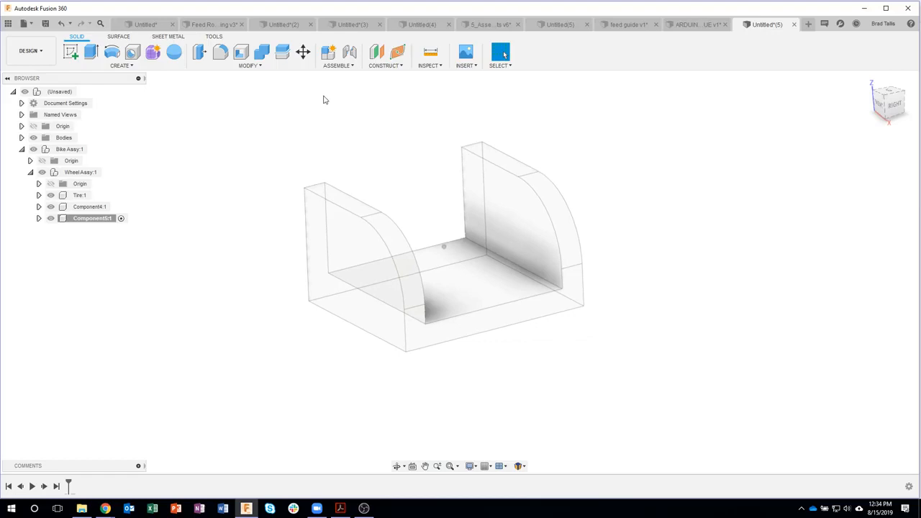
# Step: Switch to the Feed Rod Bearing design and roll its history marker forward to the end of the timeline
pyautogui.click(219, 25)
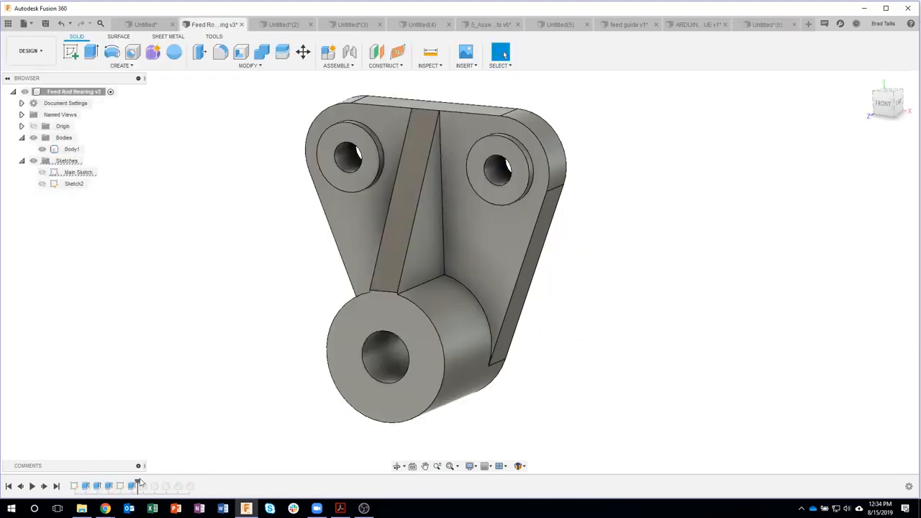
pyautogui.moveTo(138, 484); pyautogui.dragTo(194, 484)
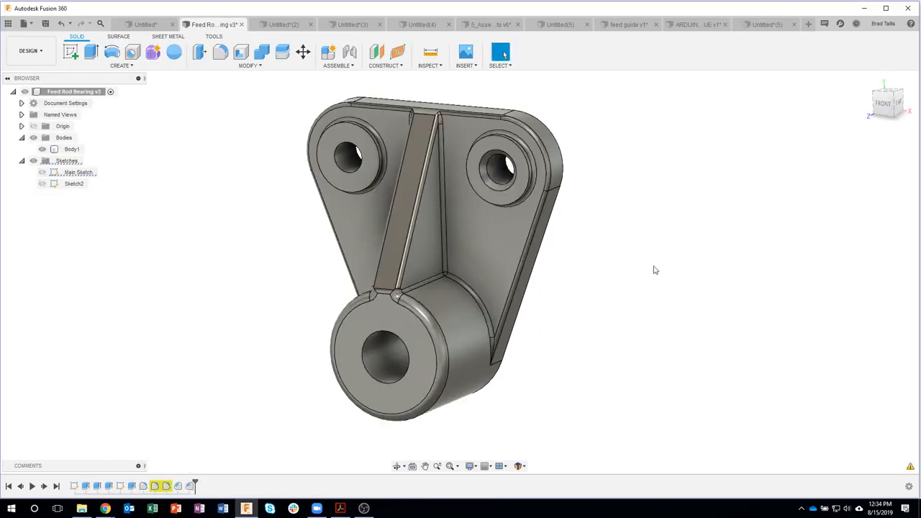
pyautogui.keyDown('shift'); pyautogui.moveTo(654, 270); pyautogui.dragTo(680, 194, button='middle'); pyautogui.keyUp('shift')
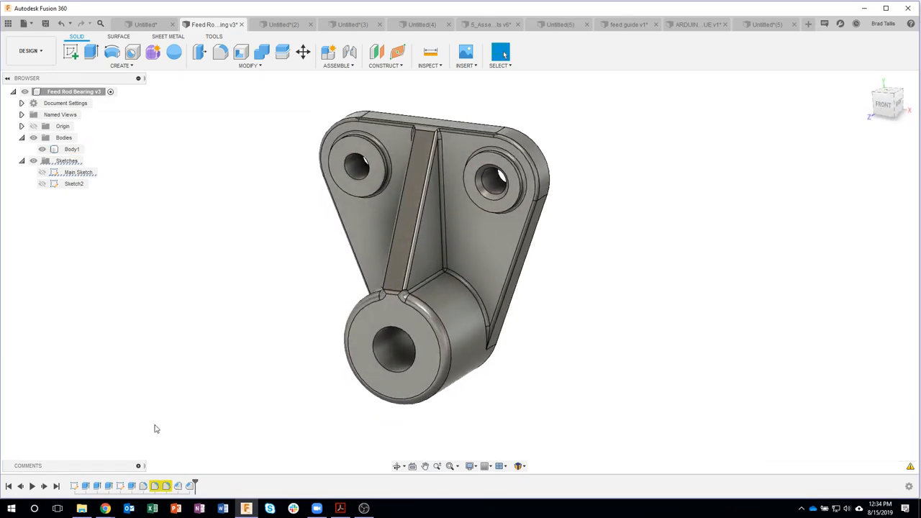
pyautogui.keyDown('shift'); pyautogui.moveTo(257, 374); pyautogui.dragTo(249, 317, button='middle'); pyautogui.keyUp('shift')
pyautogui.keyDown('shift'); pyautogui.moveTo(588, 177); pyautogui.dragTo(650, 215, button='middle'); pyautogui.keyUp('shift')
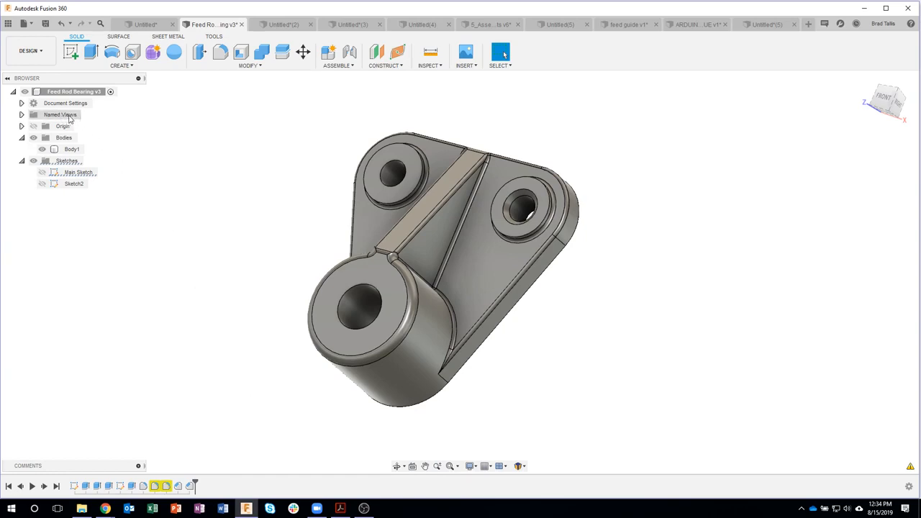
# Step: View the bearing in each of the saved TOP, FRONT, RIGHT and HOME named views
pyautogui.click(21, 115)
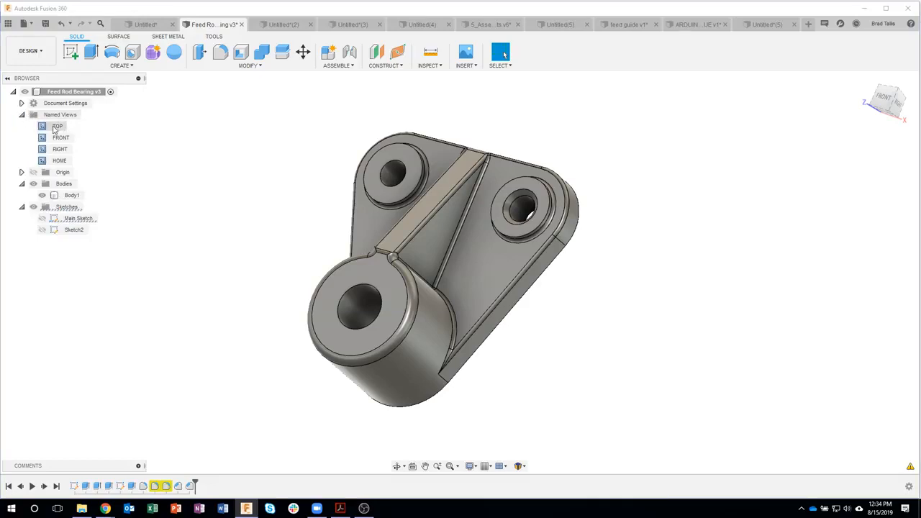
pyautogui.doubleClick(58, 127)
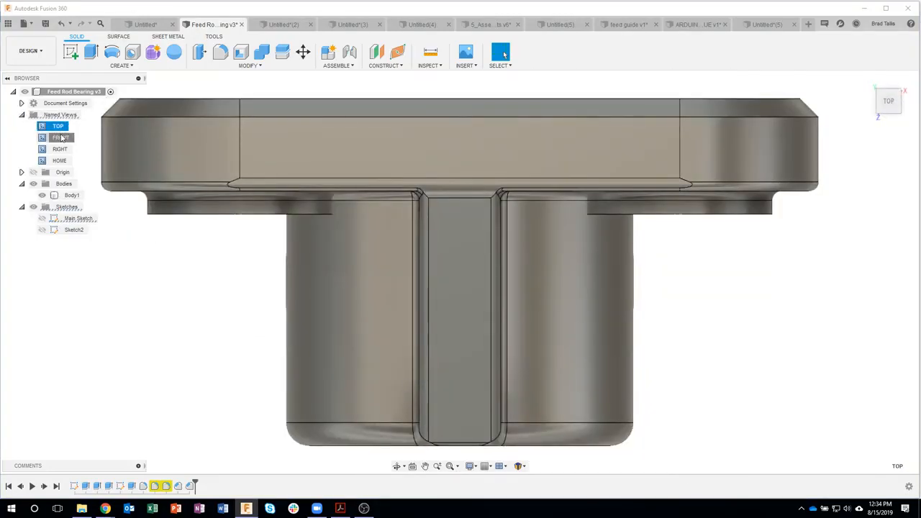
pyautogui.doubleClick(62, 137)
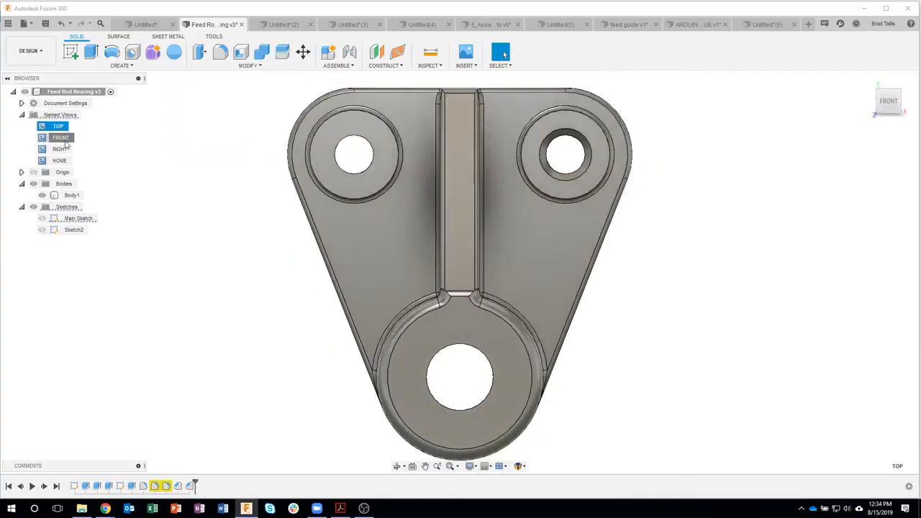
pyautogui.doubleClick(65, 149)
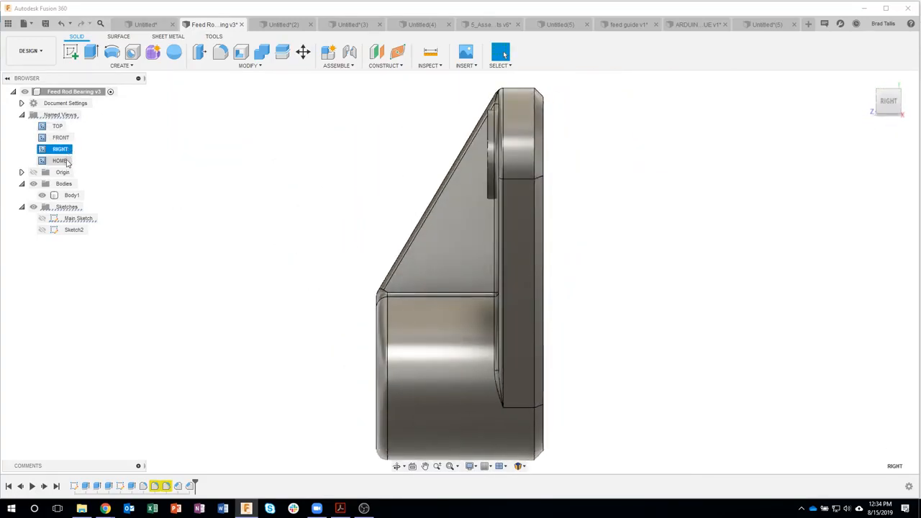
pyautogui.doubleClick(66, 161)
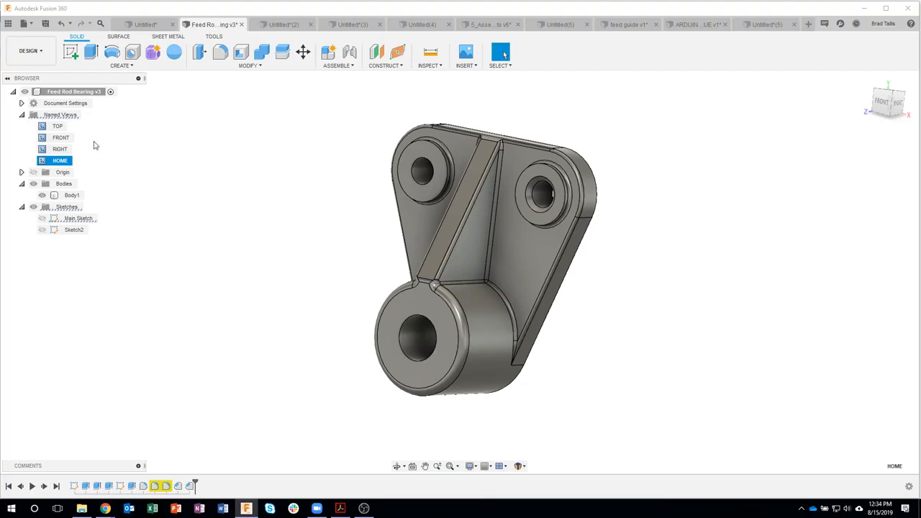
# Step: Save the current view orientation as a new named view called My Iso
pyautogui.rightClick(64, 116)
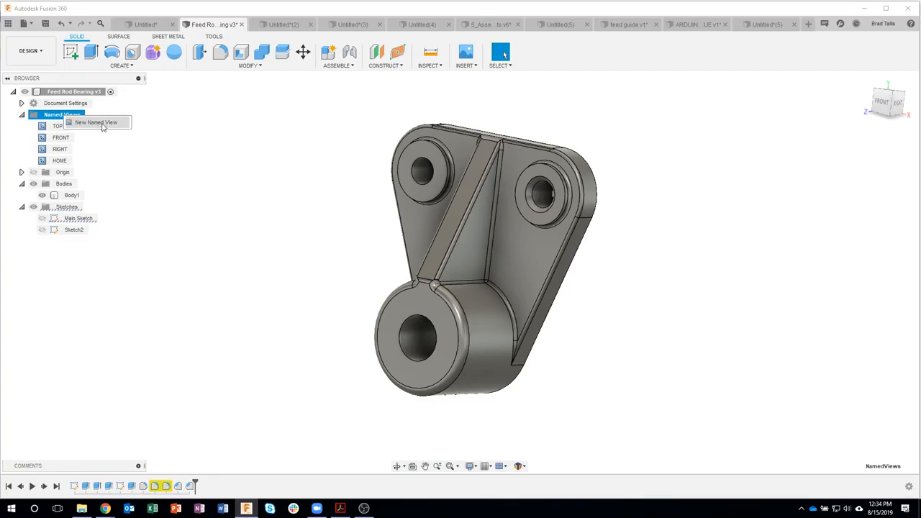
pyautogui.click(102, 124)
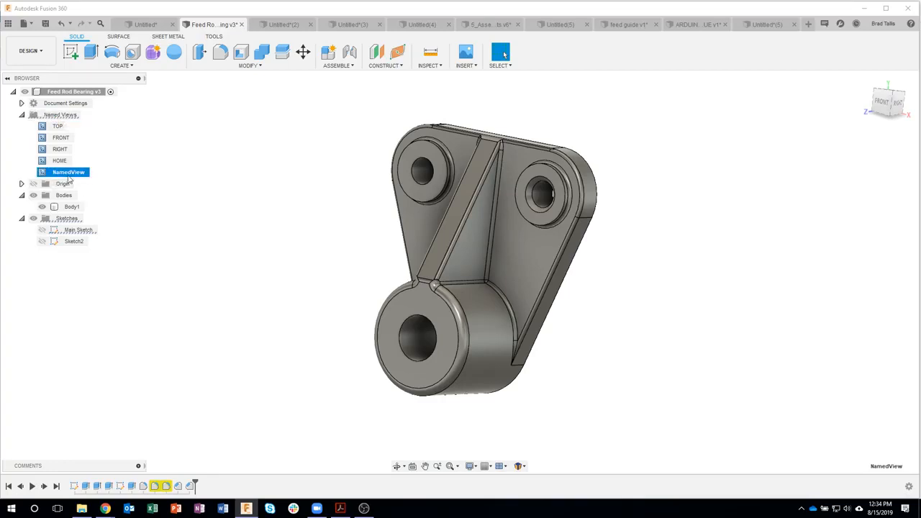
pyautogui.doubleClick(72, 174)
pyautogui.write('My Iso')
pyautogui.press('Return')
# Step: Turn the bearing to show its back face and save that orientation as a named view called Back Iso
pyautogui.keyDown('shift'); pyautogui.moveTo(615, 375); pyautogui.dragTo(450, 396, button='middle'); pyautogui.keyUp('shift')
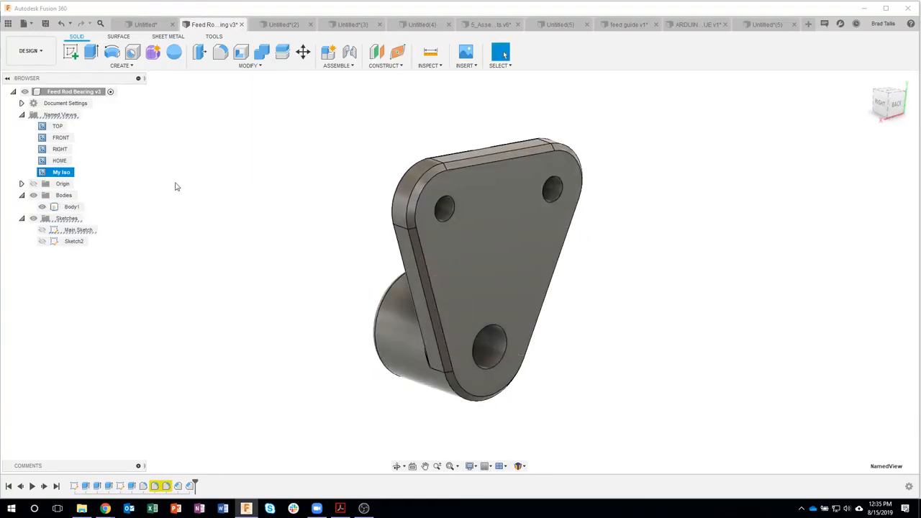
pyautogui.rightClick(69, 115)
pyautogui.click(86, 126)
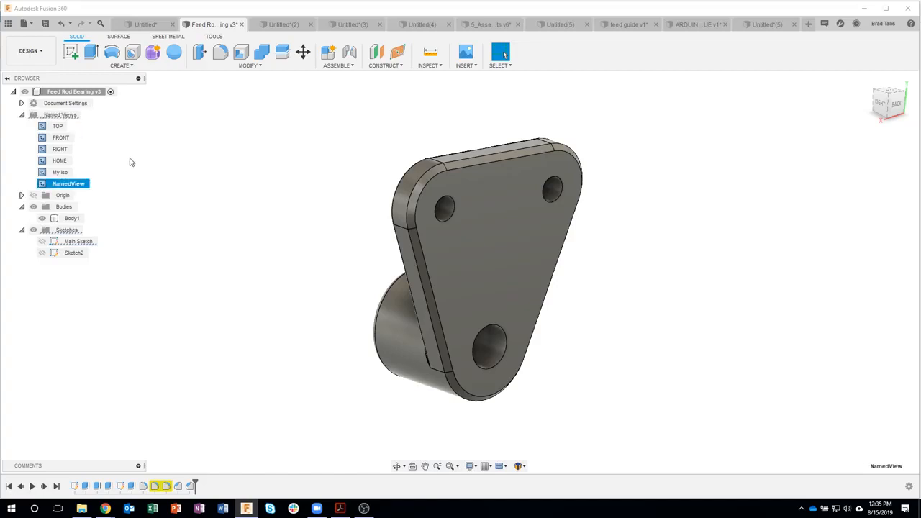
pyautogui.doubleClick(75, 184)
pyautogui.write('Back Iso')
pyautogui.press('Return')
pyautogui.click(127, 278)
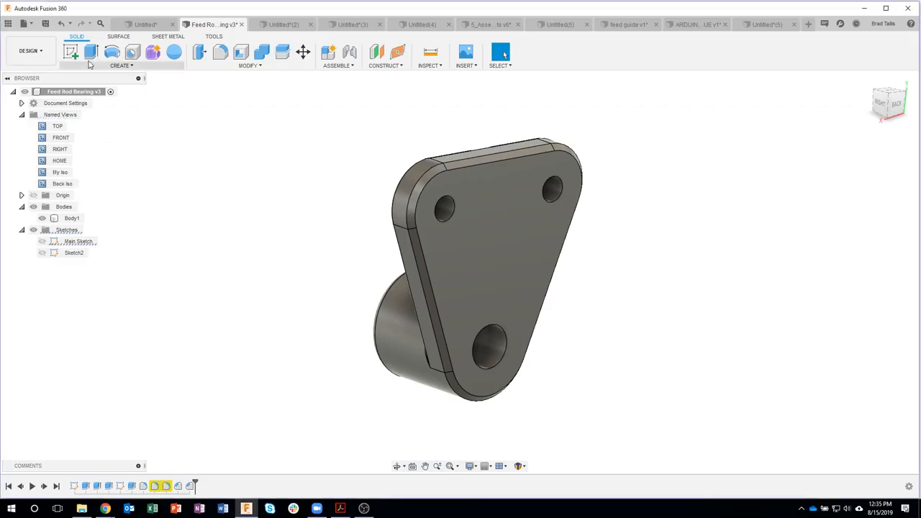
# Step: Save the design with the description User Saved and create a new ASME drawing of it in inches, sheet size B (17in x 11in)
pyautogui.click(45, 23)
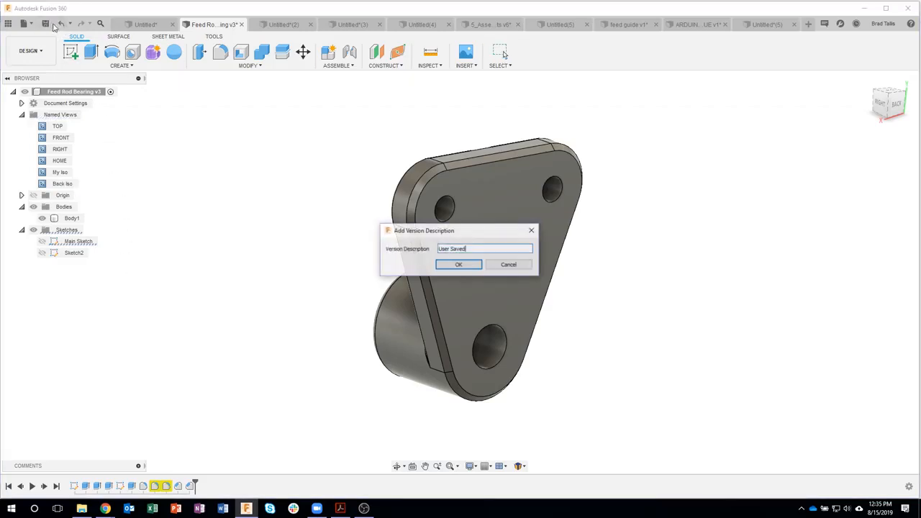
pyautogui.click(458, 264)
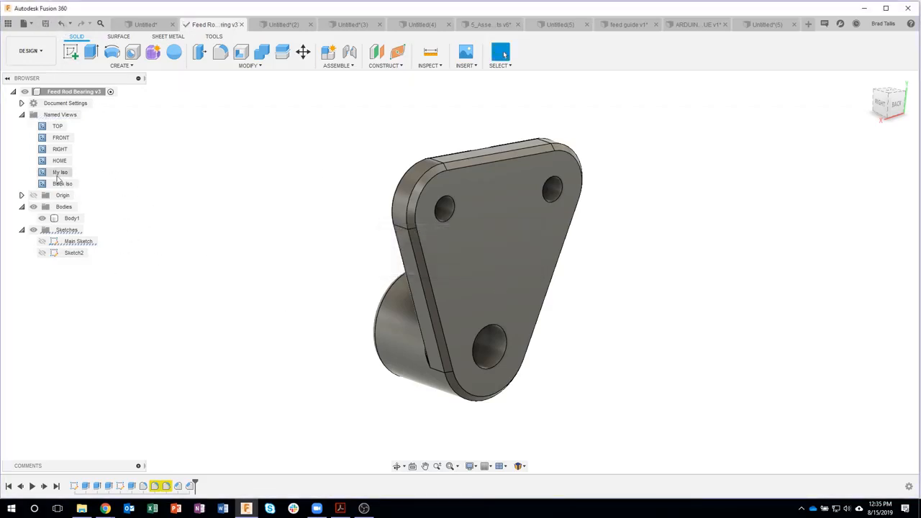
pyautogui.click(43, 54)
pyautogui.moveTo(42, 177)
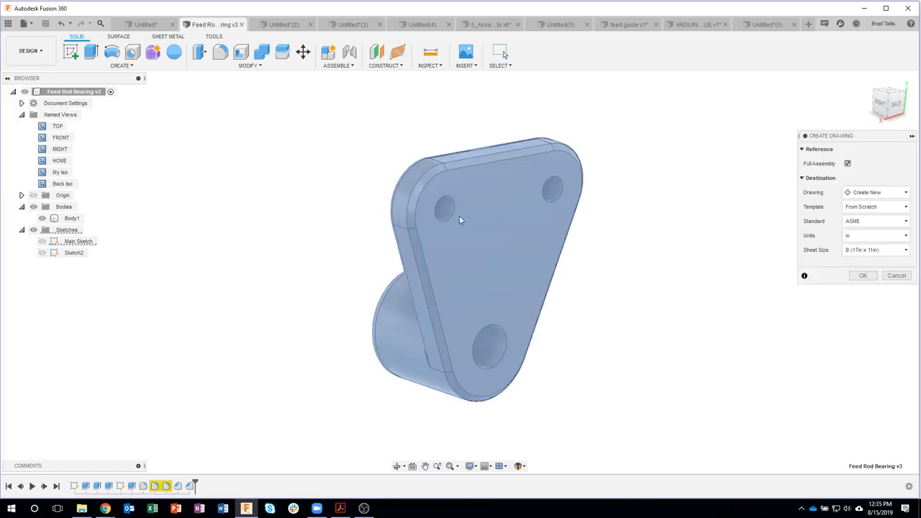
pyautogui.click(862, 276)
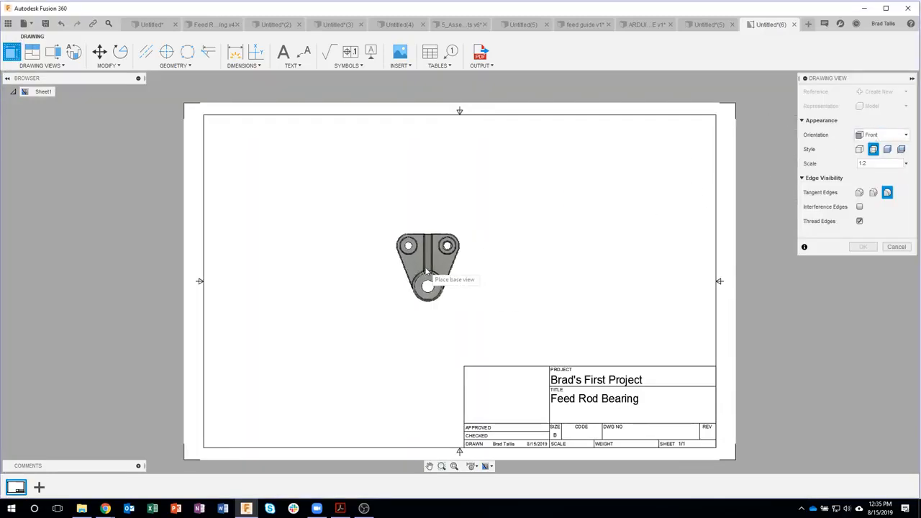
# Step: Place a base view with the My Iso orientation at 1:1 scale in the sheet's upper right area, above the title block
pyautogui.click(879, 135)
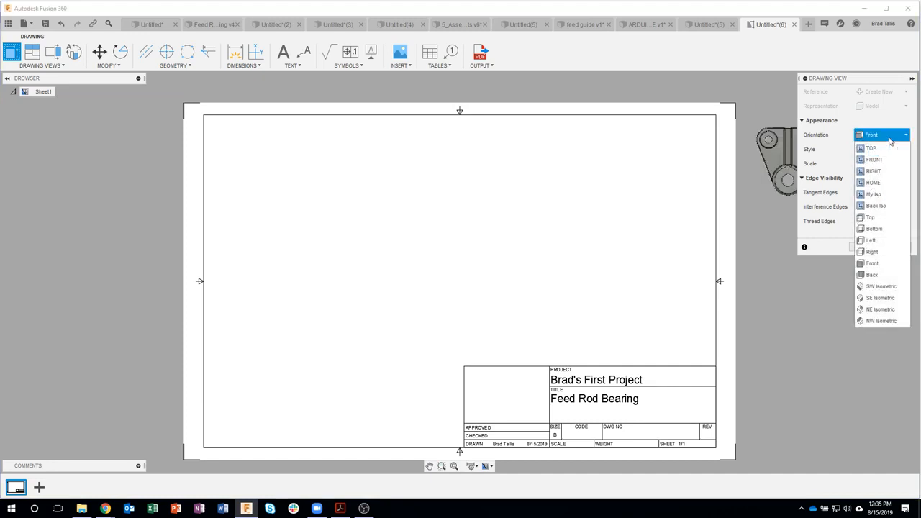
pyautogui.click(876, 201)
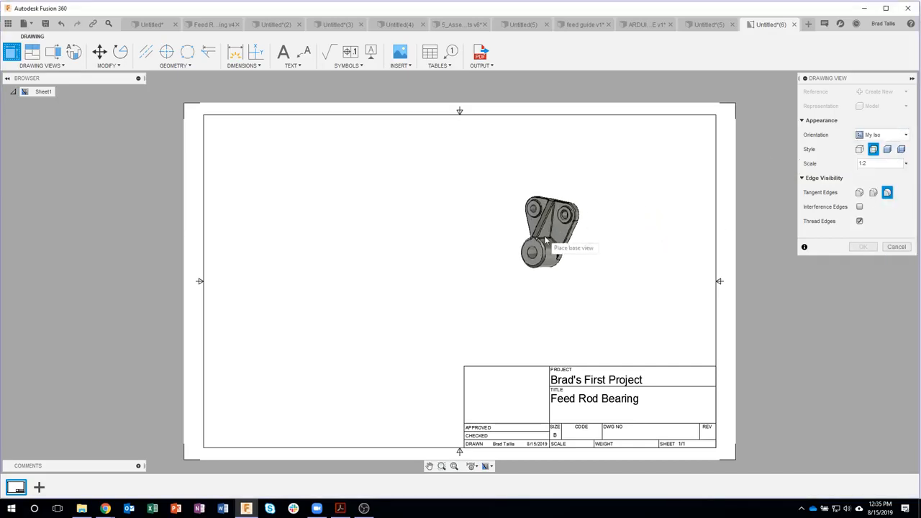
pyautogui.click(905, 163)
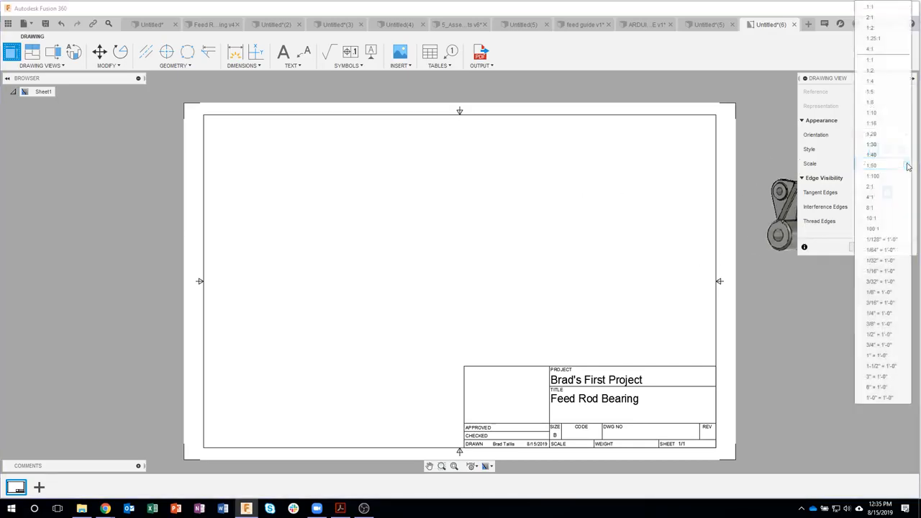
pyautogui.click(827, 99)
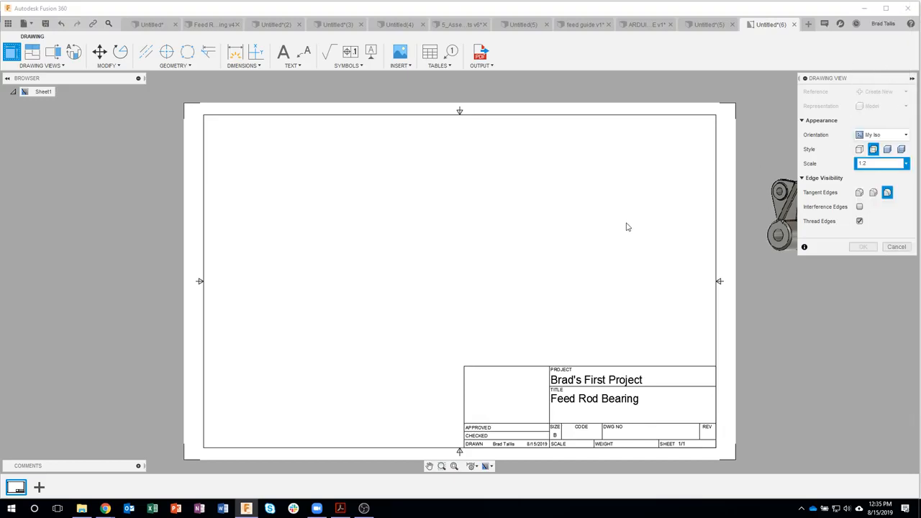
pyautogui.click(605, 219)
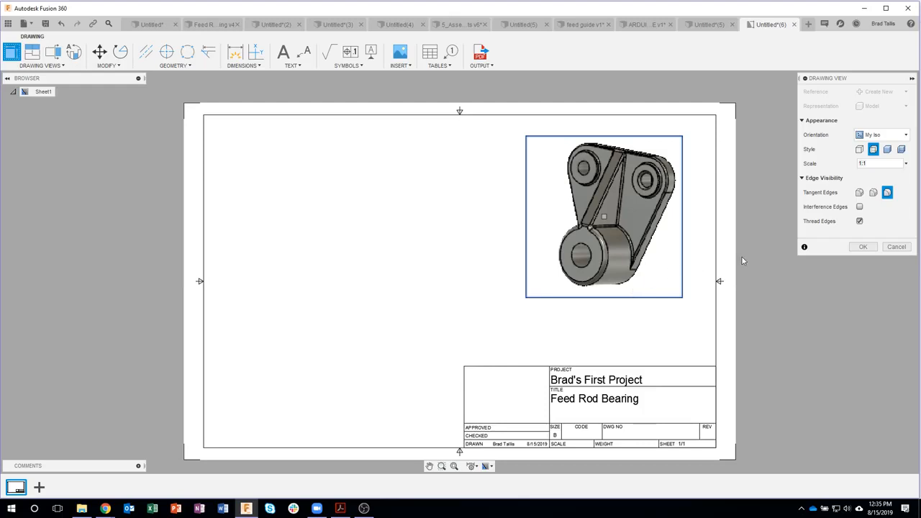
pyautogui.click(851, 249)
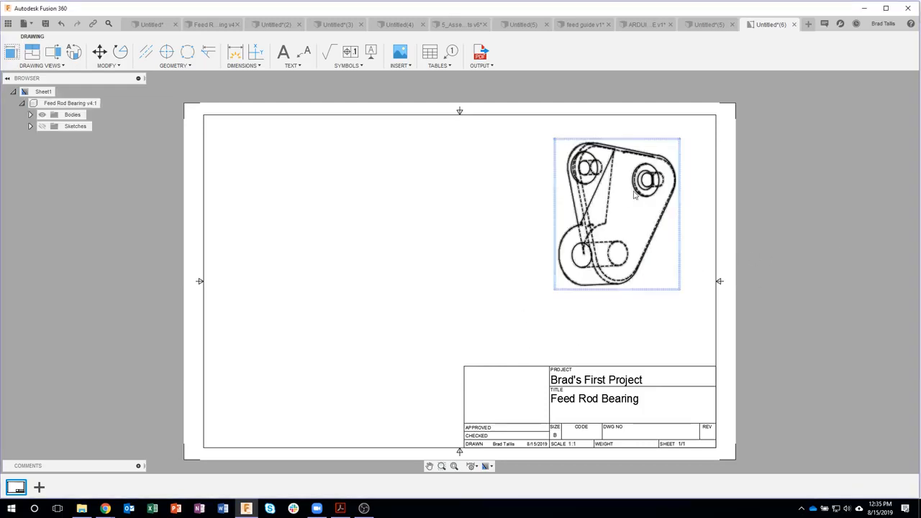
# Step: Edit the My Iso drawing view to show full-length tangent edges and use the Shaded style
pyautogui.rightClick(653, 144)
pyautogui.click(700, 136)
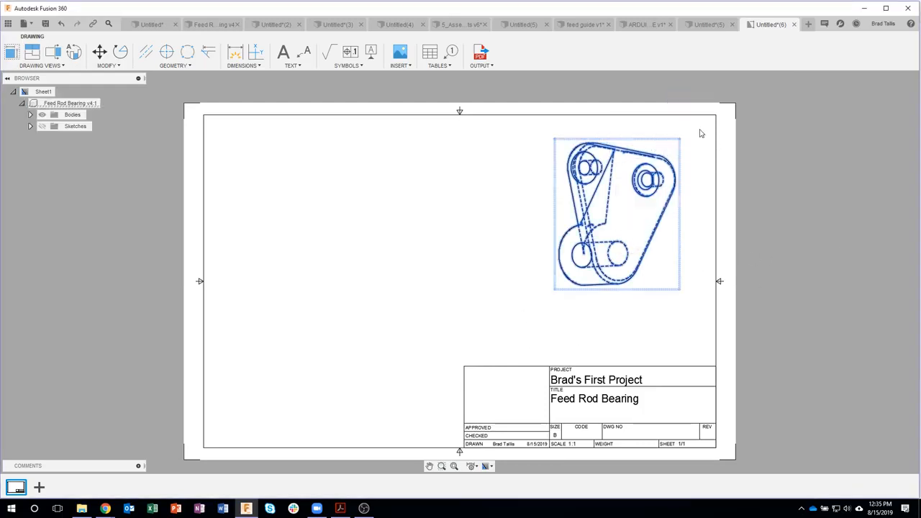
pyautogui.click(859, 163)
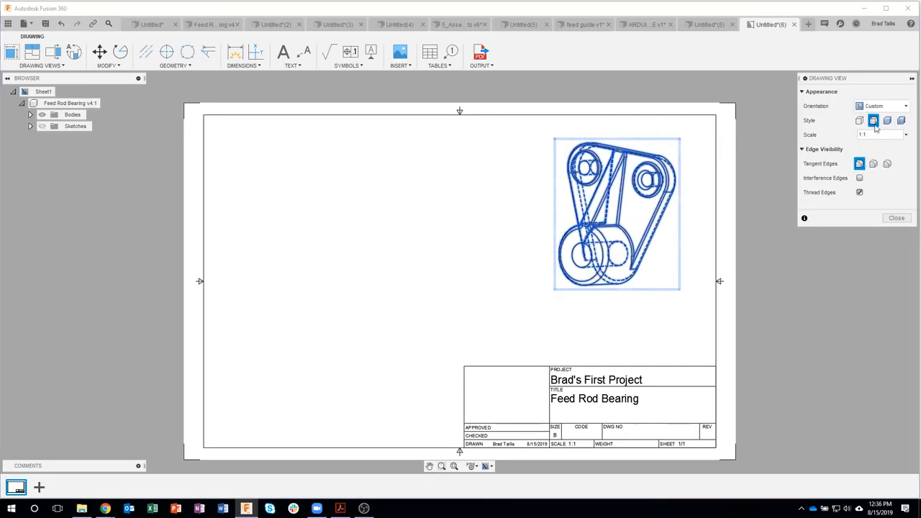
pyautogui.click(886, 120)
pyautogui.click(894, 218)
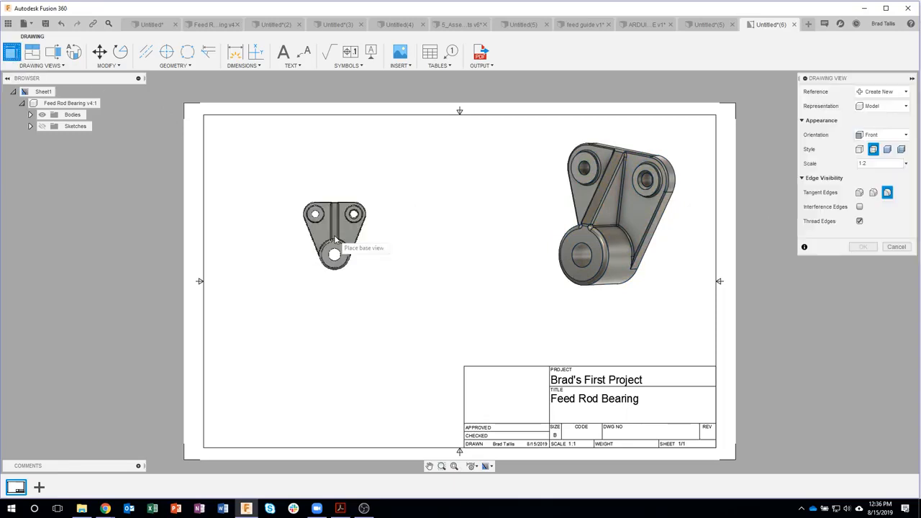
# Step: Place a second base view with the Back Iso orientation at 1:1 scale in the left half of the sheet
pyautogui.click(890, 136)
pyautogui.click(890, 137)
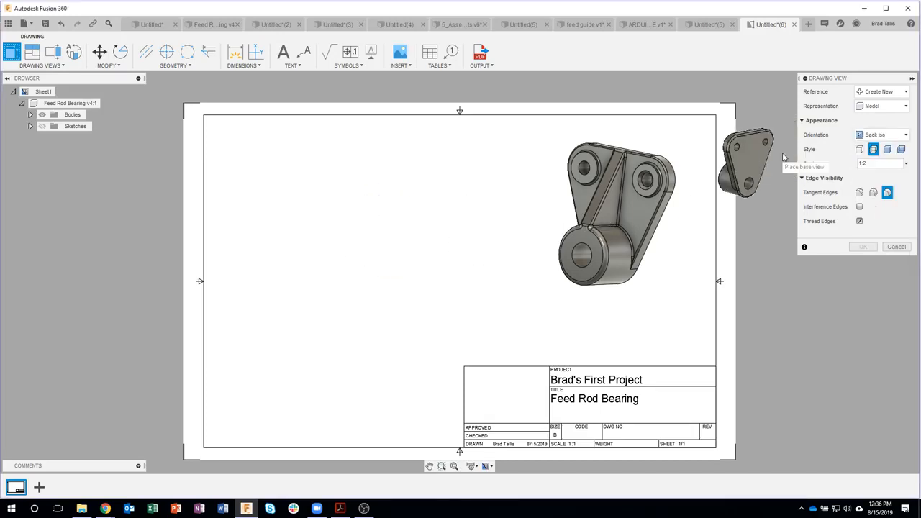
pyautogui.click(892, 163)
pyautogui.click(871, 60)
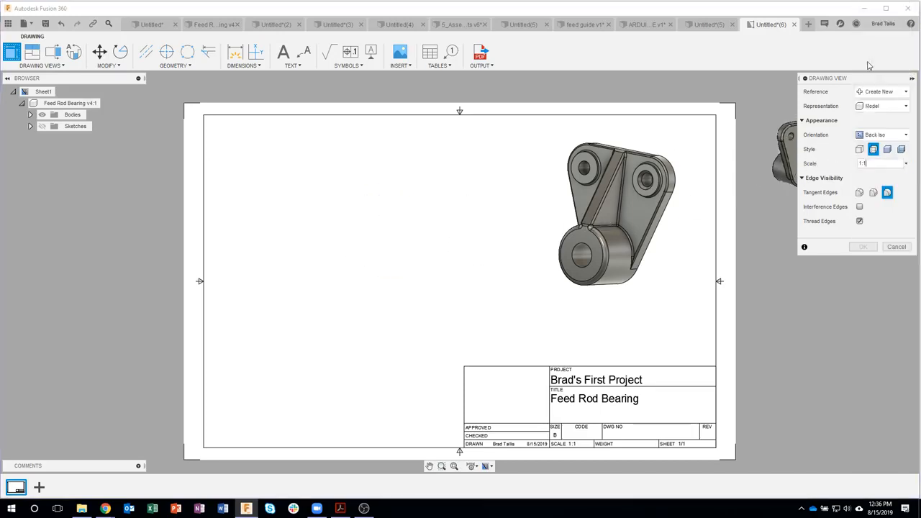
pyautogui.click(352, 231)
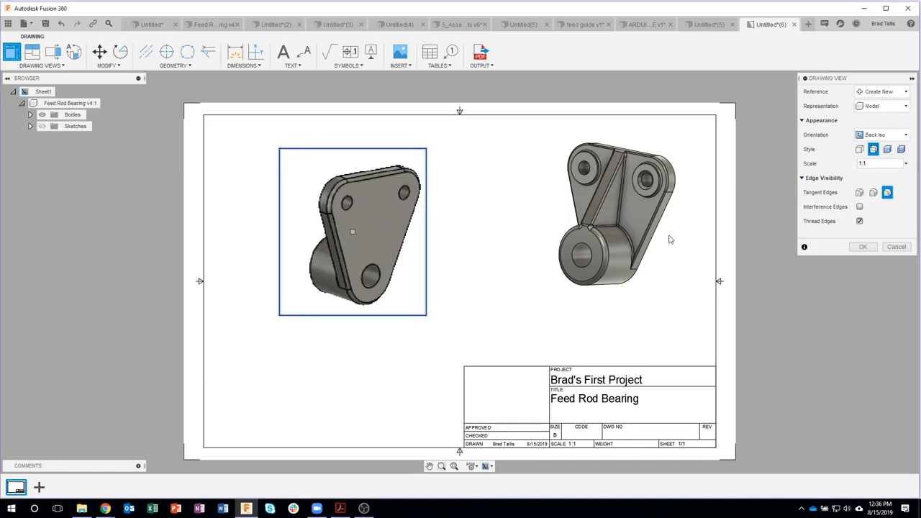
pyautogui.click(863, 247)
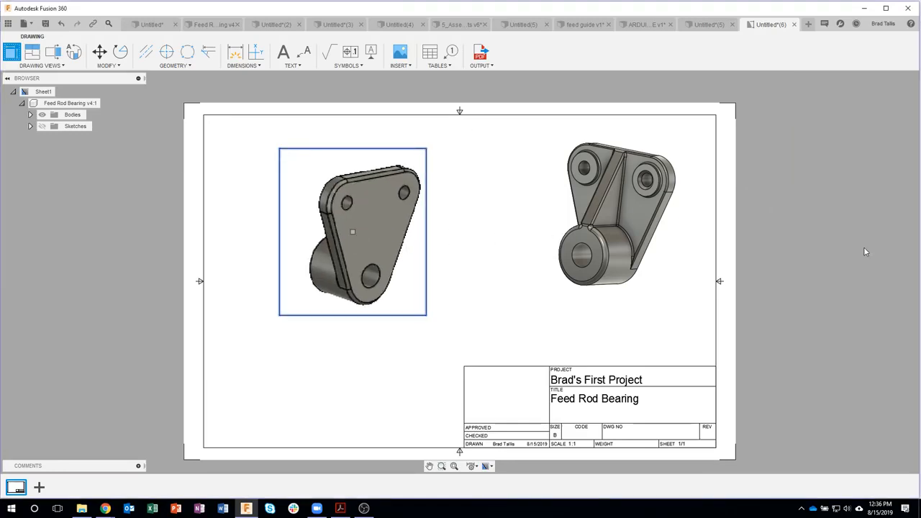
# Step: Edit the Back Iso drawing view to show visible edges only, without hidden lines or shading
pyautogui.rightClick(421, 169)
pyautogui.click(455, 150)
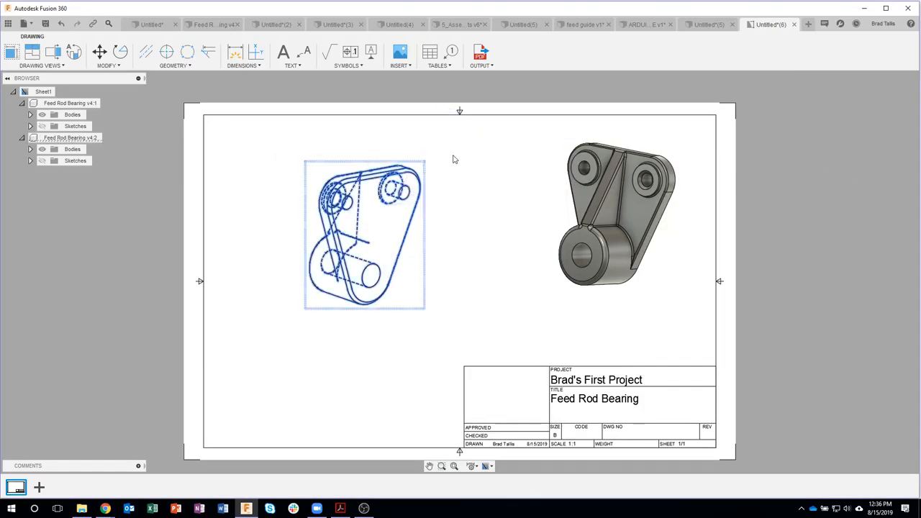
pyautogui.click(874, 121)
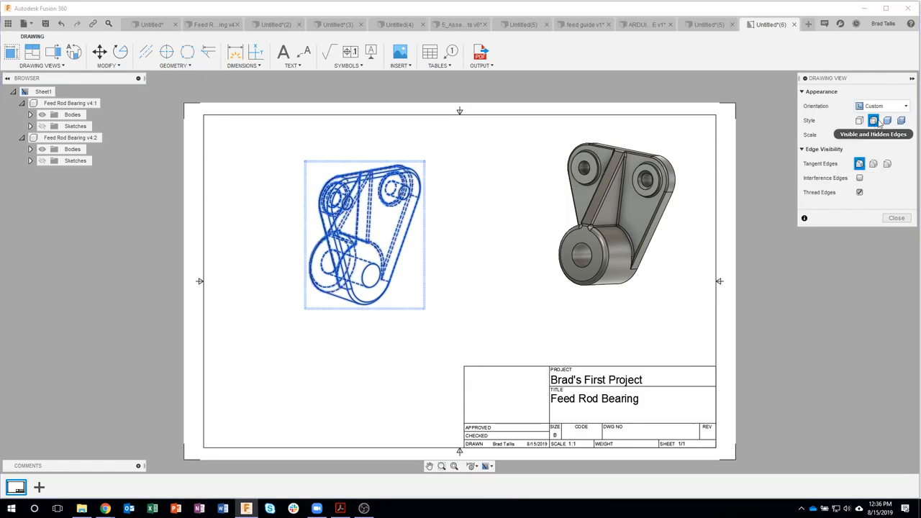
pyautogui.click(860, 121)
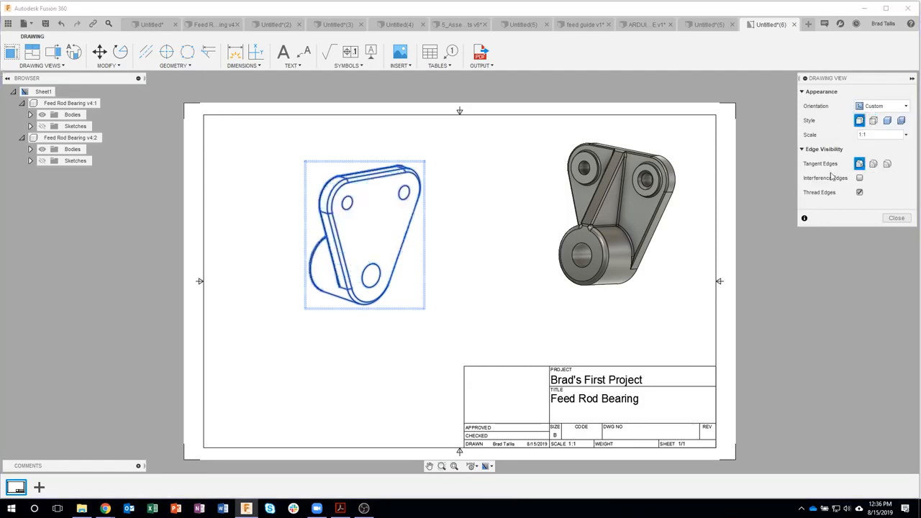
pyautogui.click(896, 219)
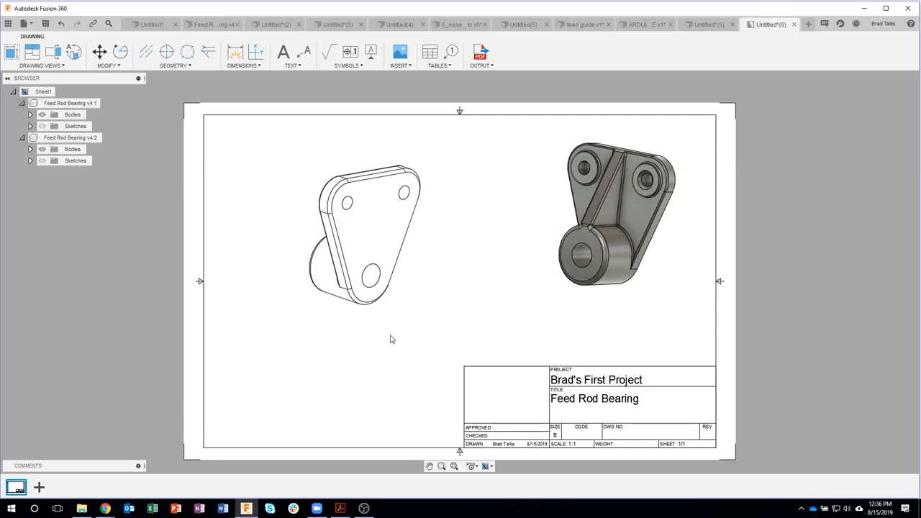
# Step: Switch to the Feed Rod Bearing design and compare its saved My Iso and Back Iso named views
pyautogui.click(224, 25)
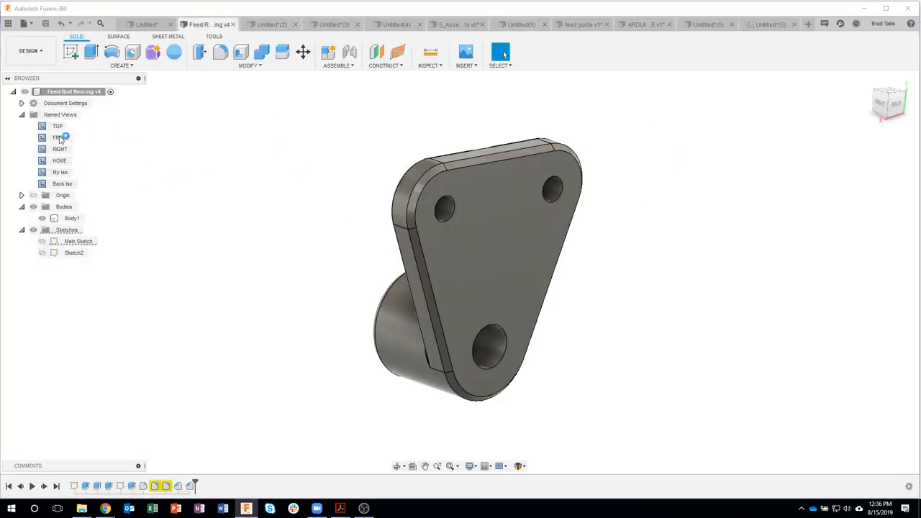
pyautogui.doubleClick(59, 137)
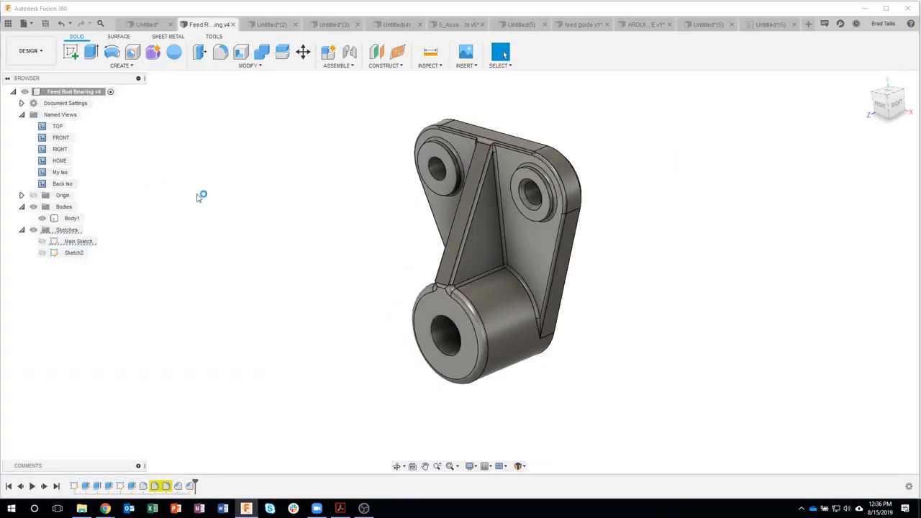
pyautogui.doubleClick(60, 173)
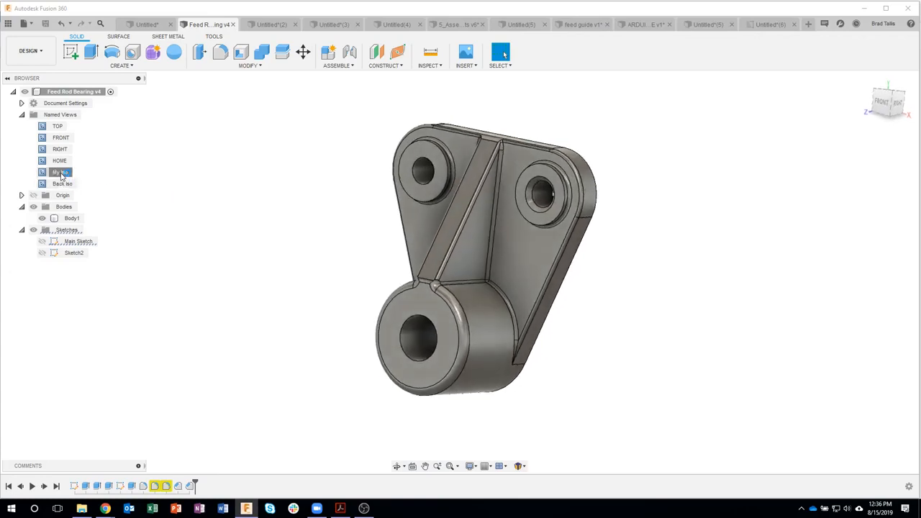
pyautogui.doubleClick(62, 184)
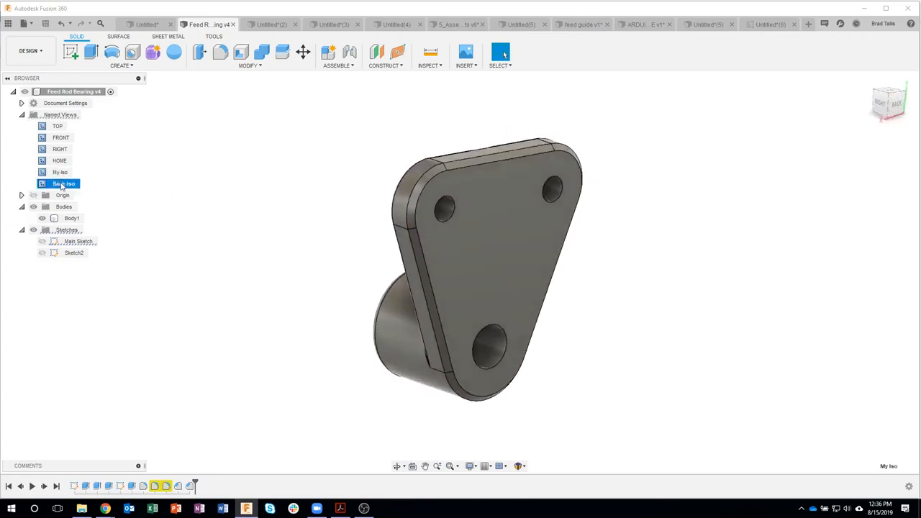
pyautogui.doubleClick(61, 174)
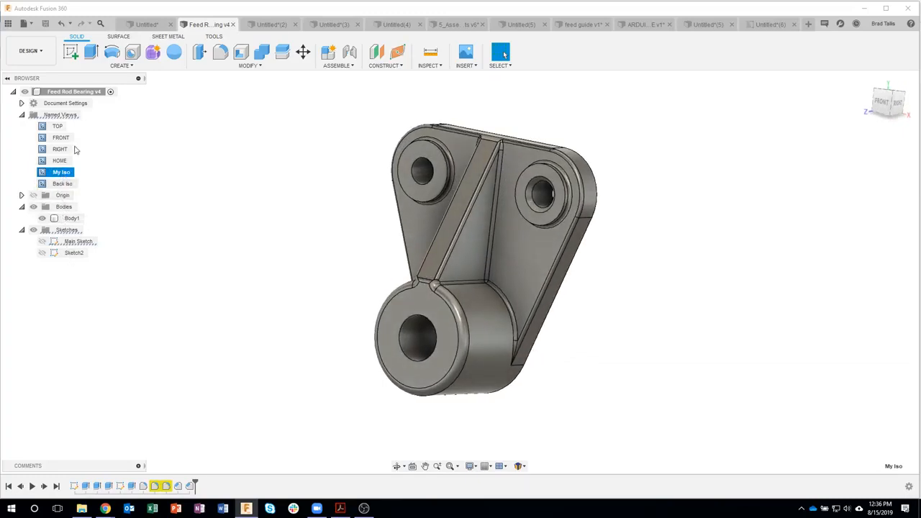
pyautogui.doubleClick(75, 183)
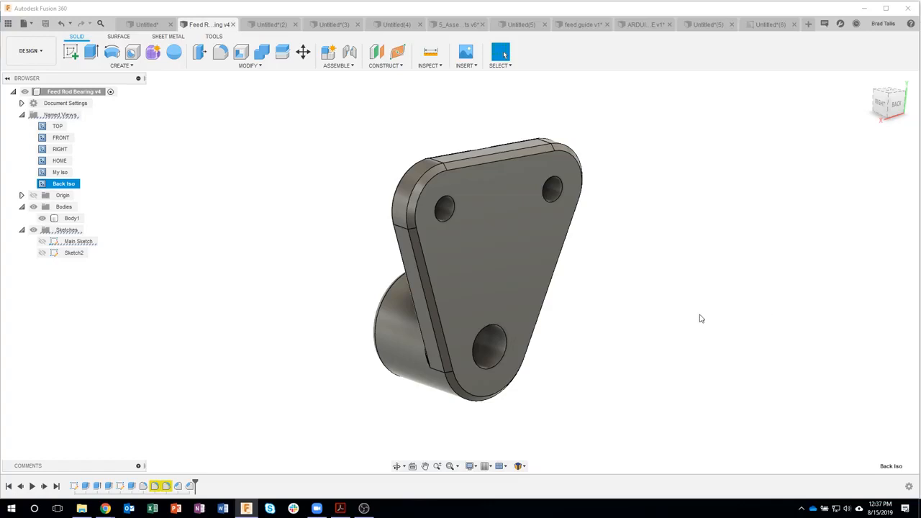
# Step: Switch to the 5_Assembly Joints design and examine its separated bushings, connector and gear housing
pyautogui.click(453, 24)
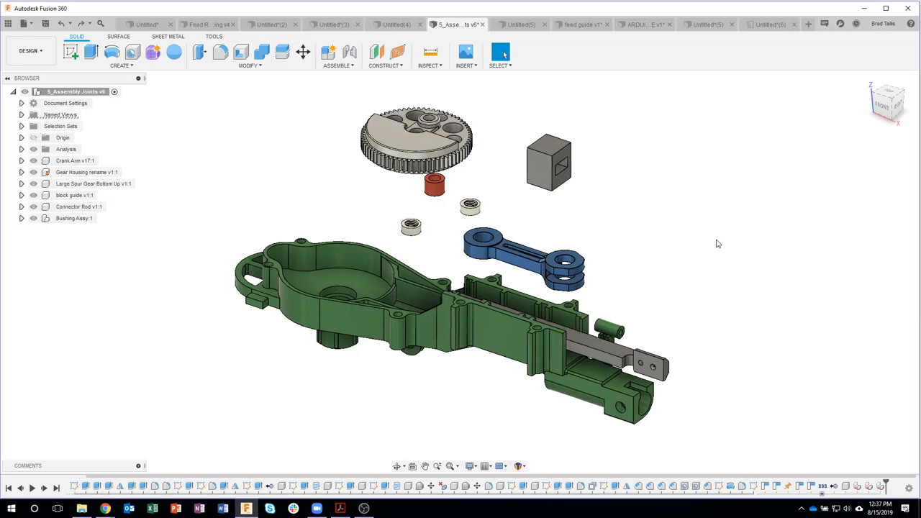
pyautogui.scroll(5, 698, 228)
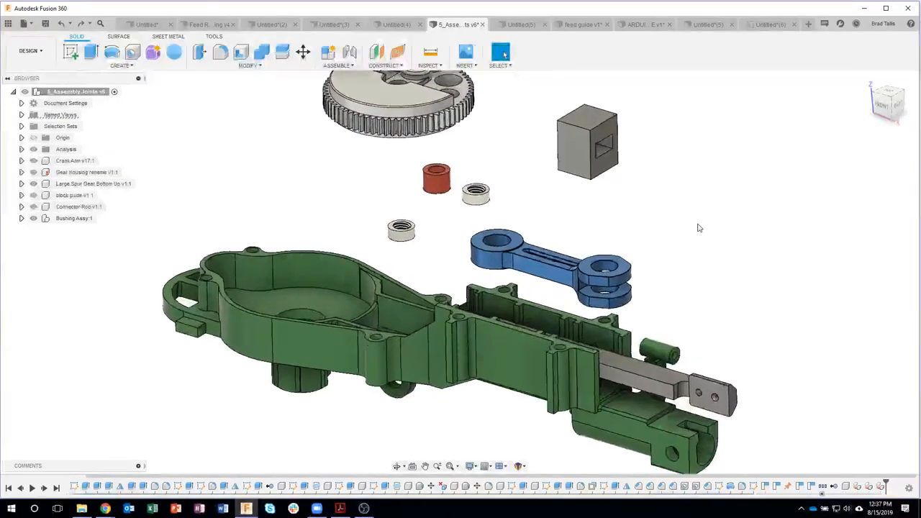
pyautogui.scroll(5, 708, 210)
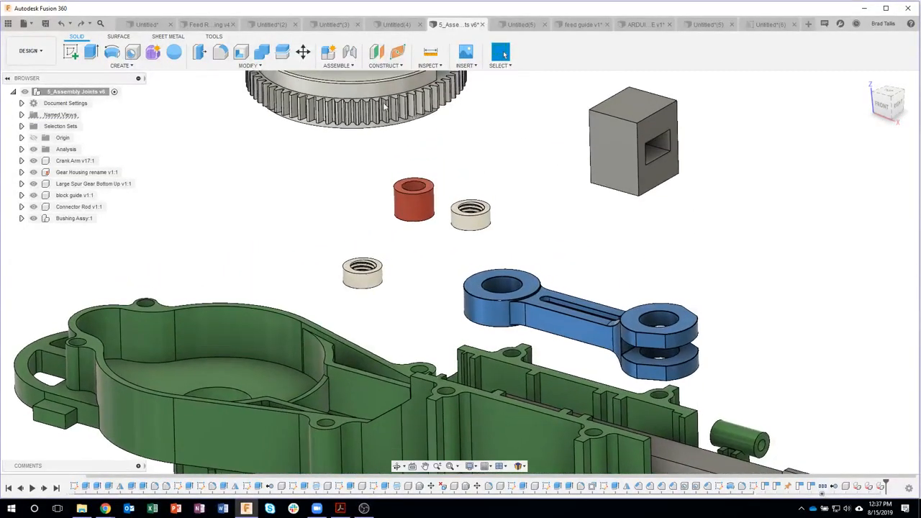
# Step: Try a rigid joint that seats the upper cream threaded bushing in the top hole of the blue connector's forked end
pyautogui.click(349, 52)
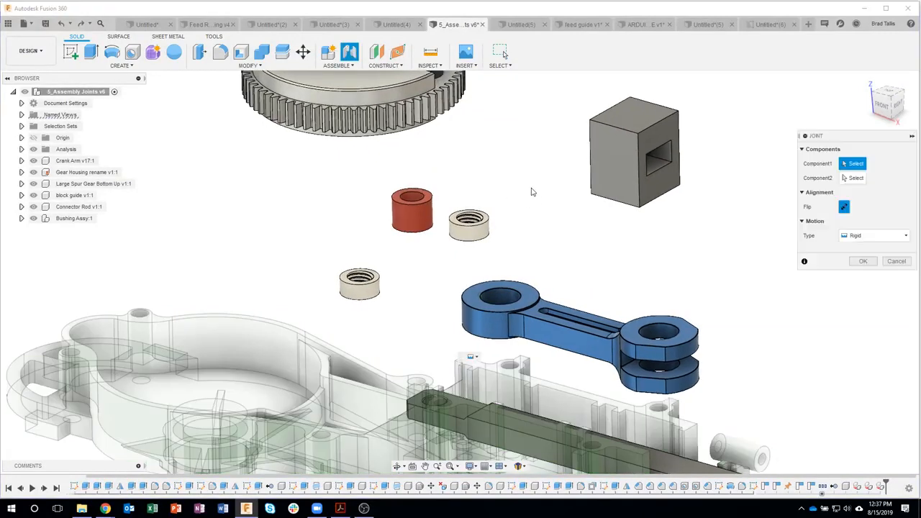
pyautogui.scroll(4, 536, 255)
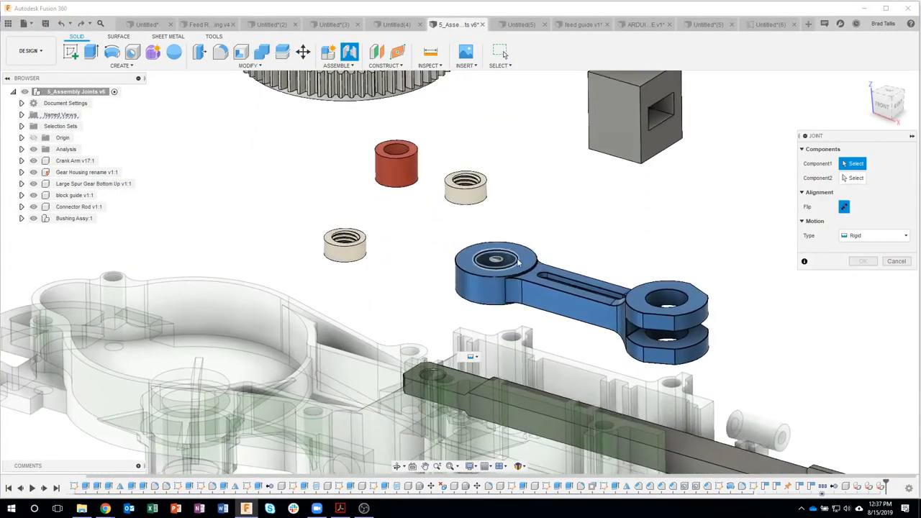
pyautogui.scroll(2, 525, 253)
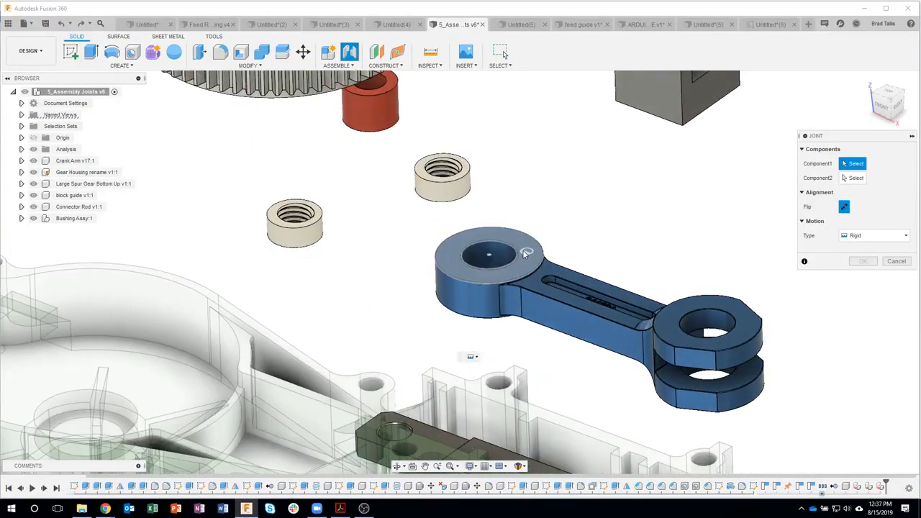
pyautogui.scroll(1, 517, 251)
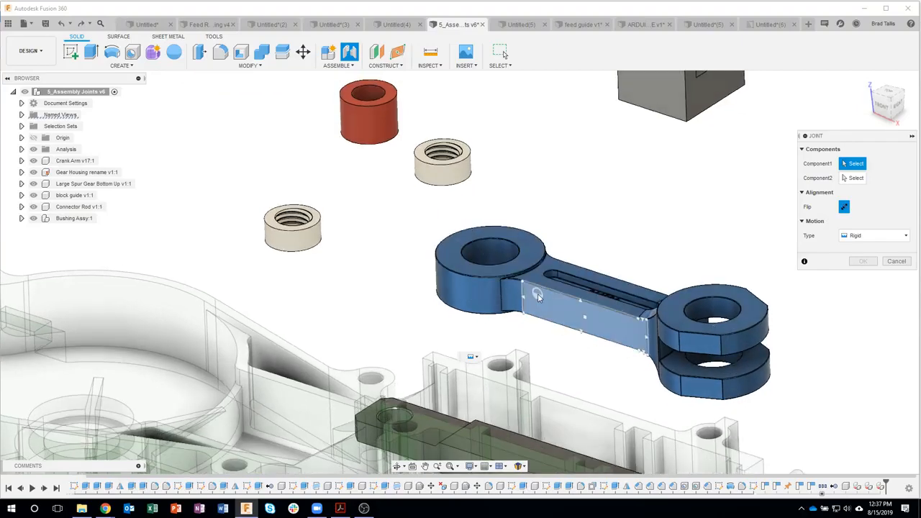
pyautogui.scroll(3, 536, 279)
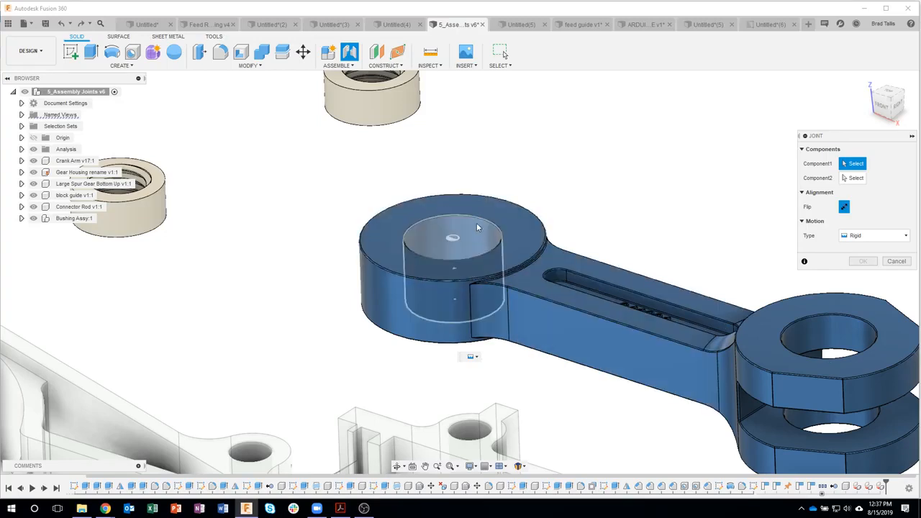
pyautogui.scroll(-2, 532, 134)
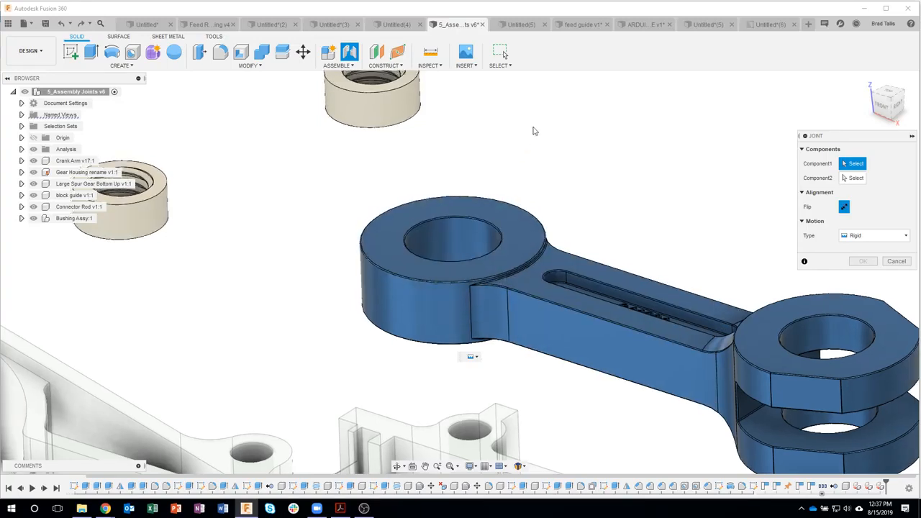
pyautogui.scroll(-1, 527, 133)
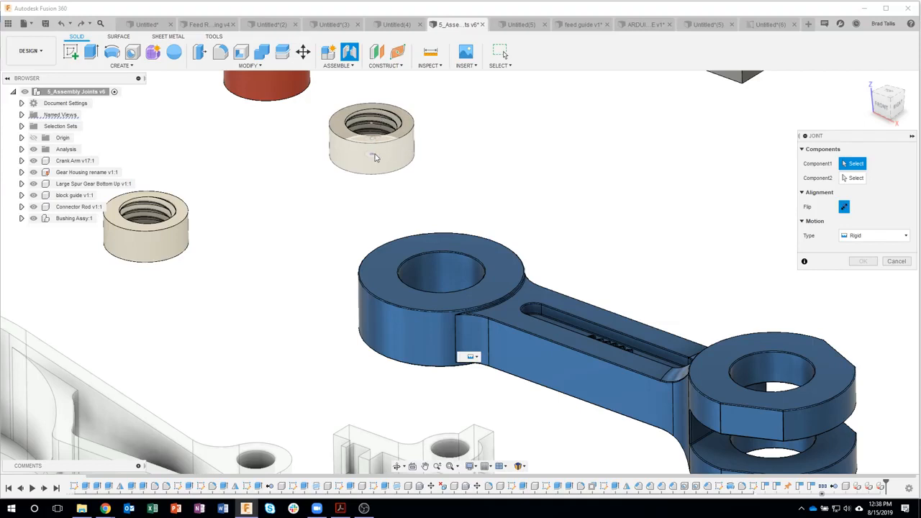
pyautogui.click(376, 146)
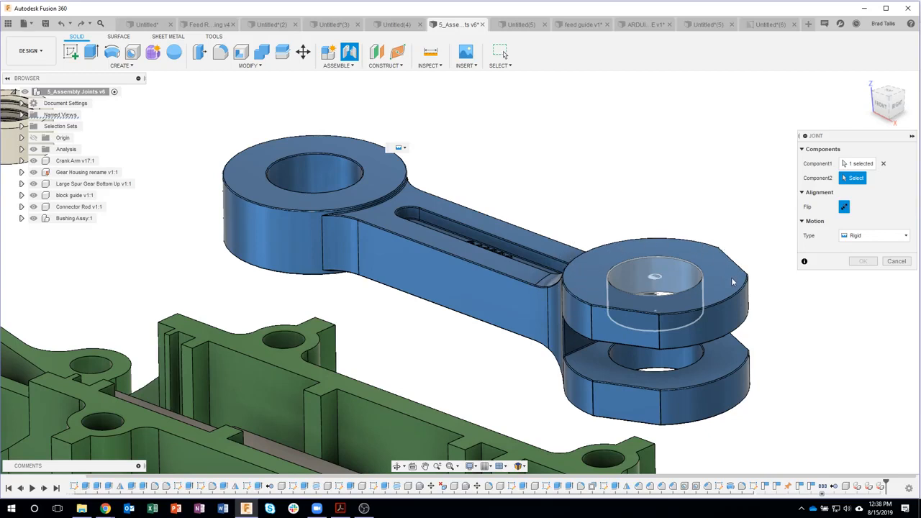
pyautogui.click(661, 295)
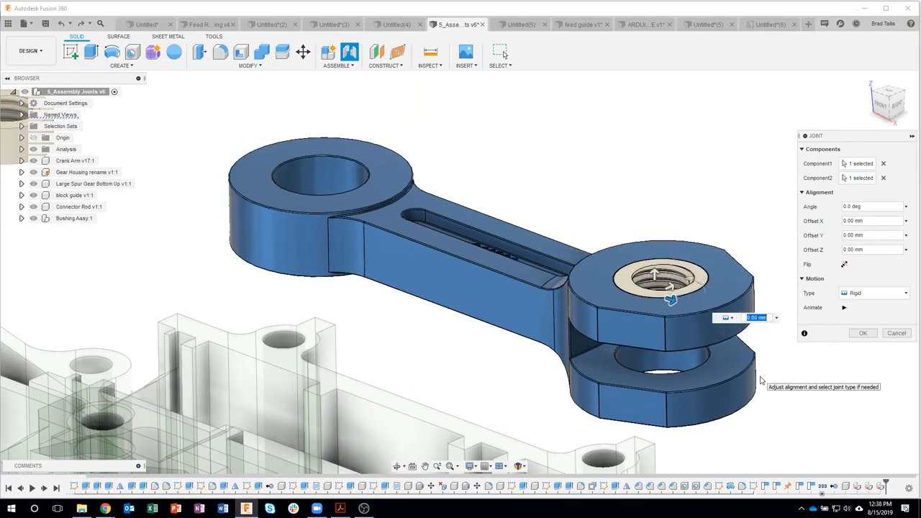
pyautogui.click(892, 334)
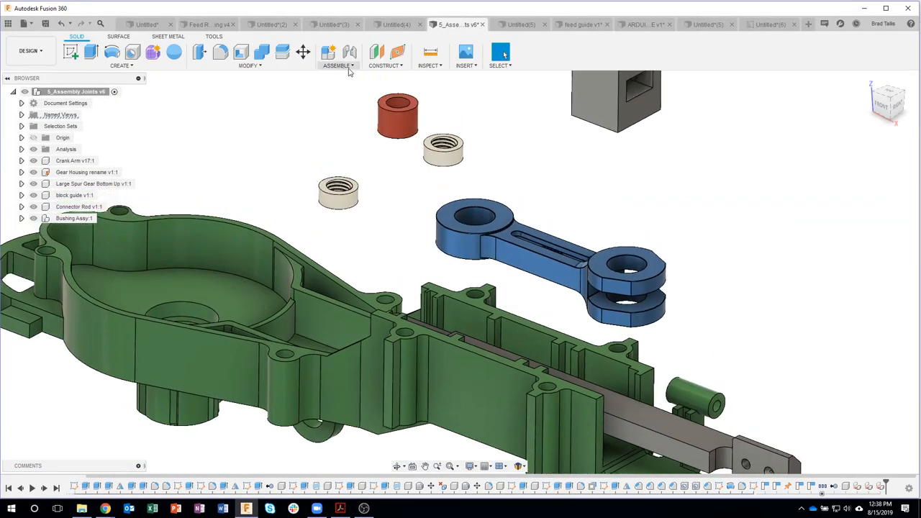
pyautogui.click(247, 66)
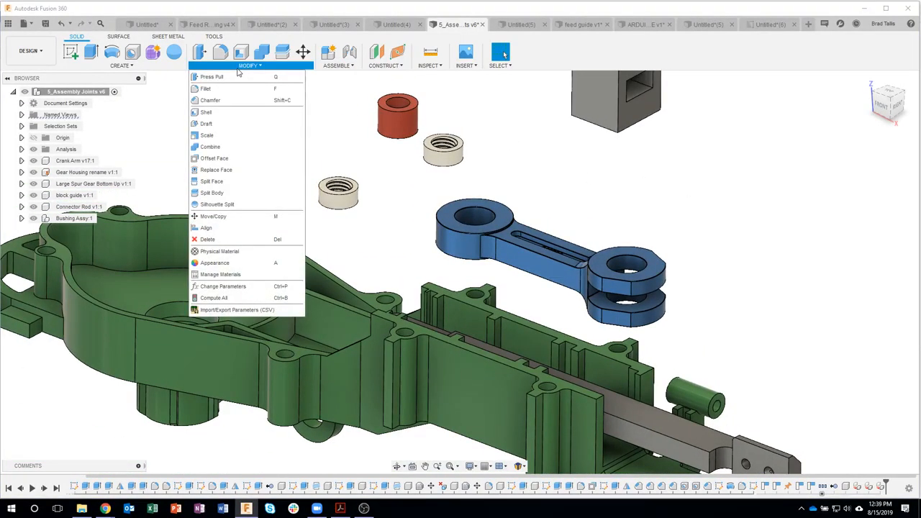
pyautogui.click(226, 227)
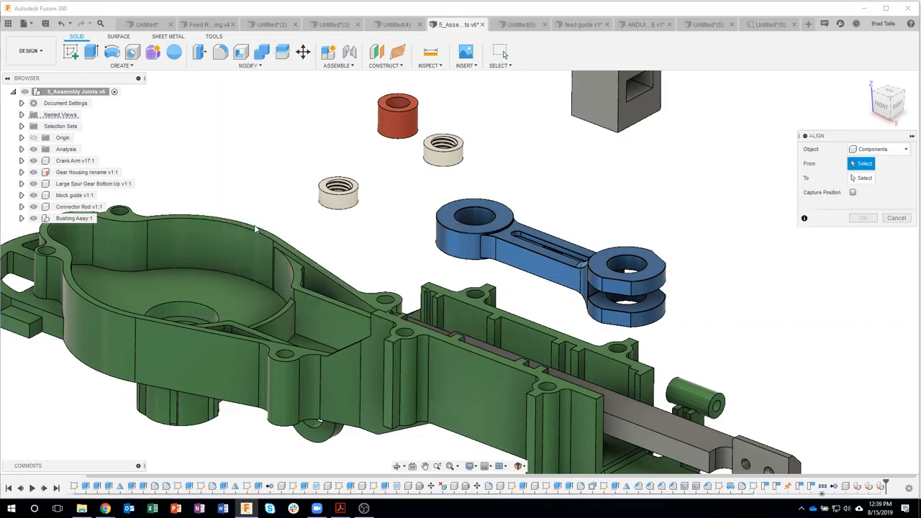
pyautogui.scroll(5, 373, 167)
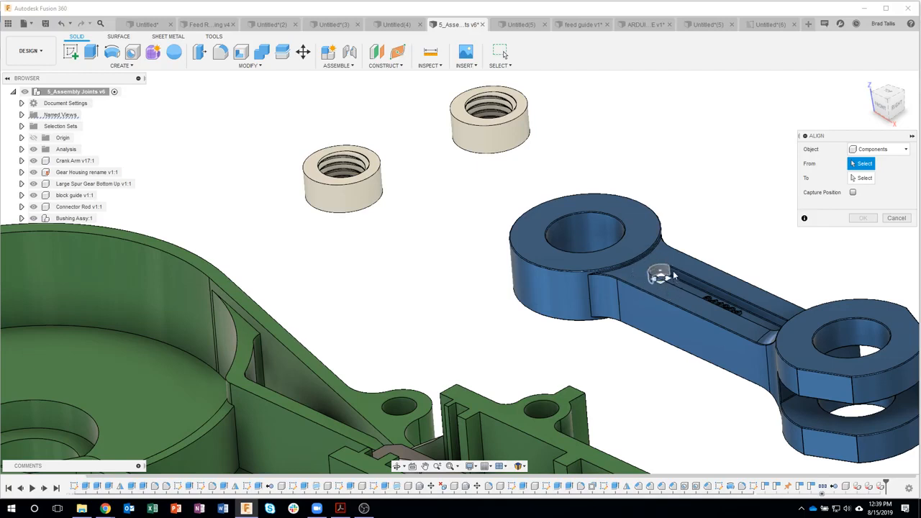
pyautogui.click(901, 218)
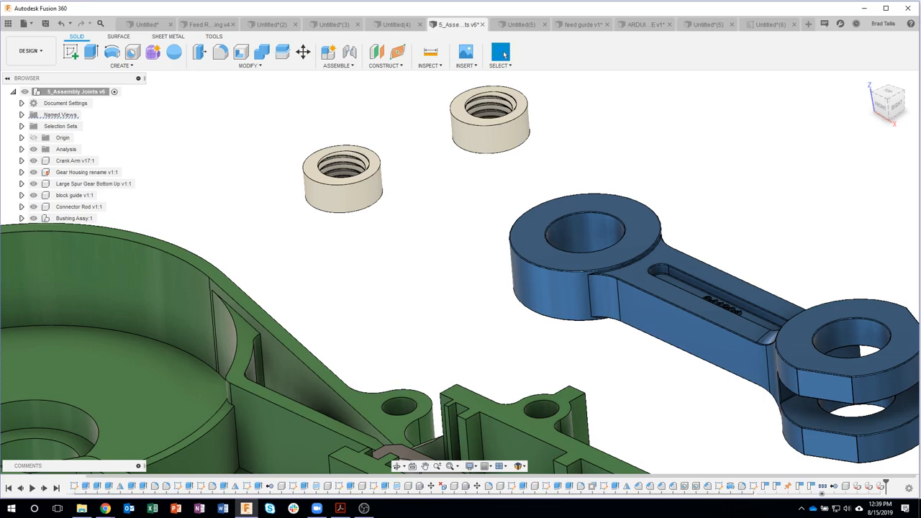
# Step: Bring up the Design Shortcuts toolbox in the assembly design
pyautogui.scroll(-10, 755, 277)
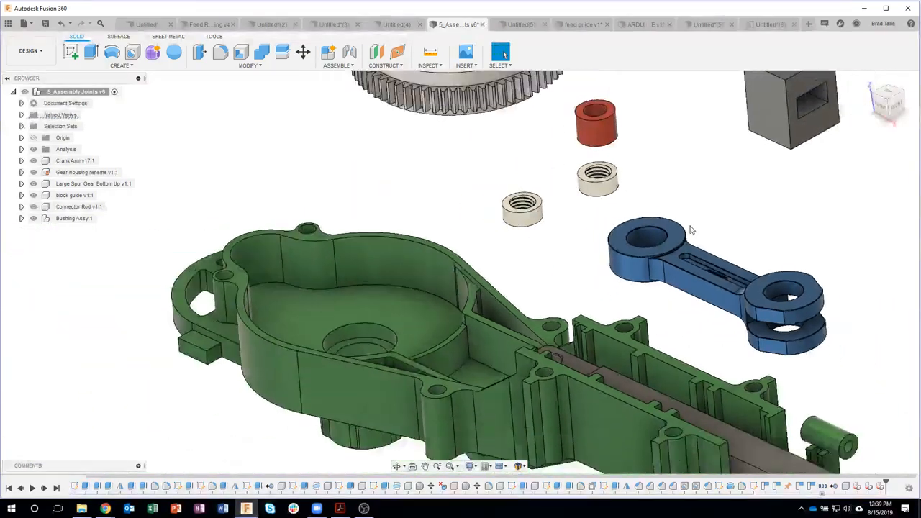
pyautogui.scroll(-2, 683, 208)
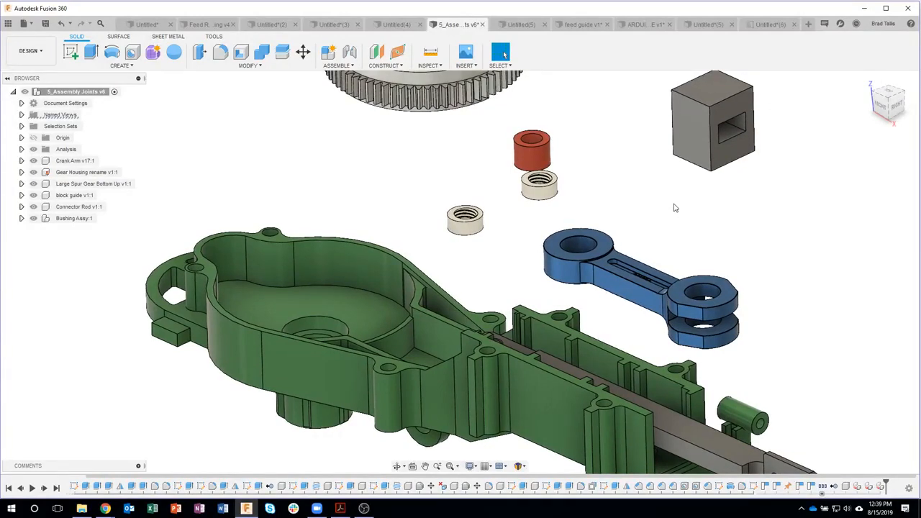
pyautogui.scroll(-2, 680, 216)
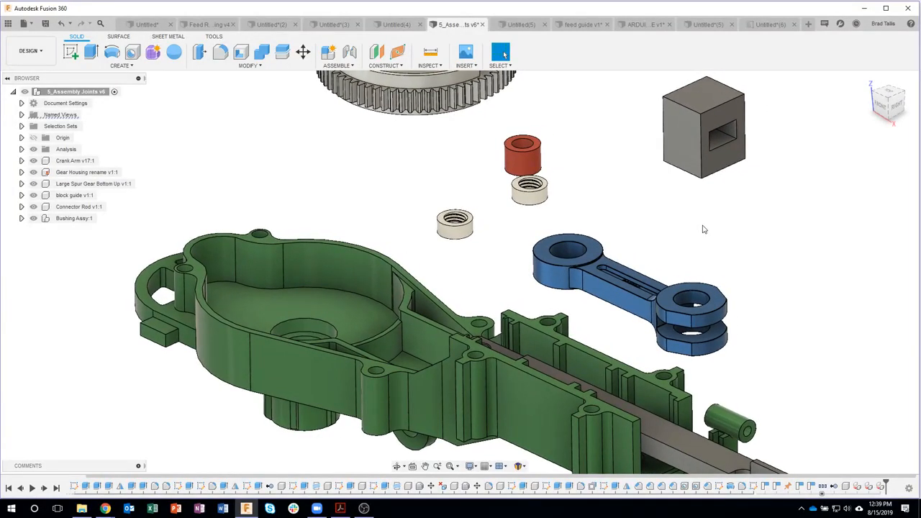
pyautogui.press('s')
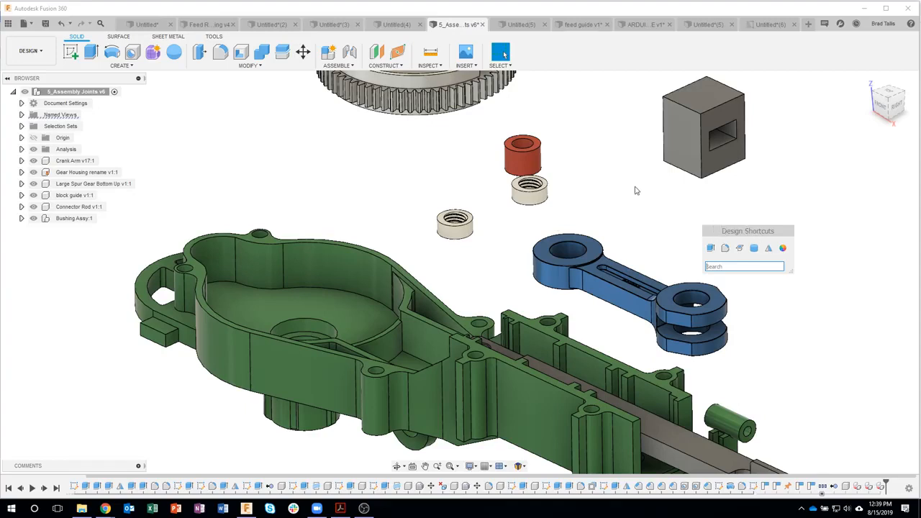
# Step: Bring up the Drawing Shortcuts toolbox in the Feed Rod Bearing drawing, and return to the 5_Assembly Joints design
pyautogui.click(767, 25)
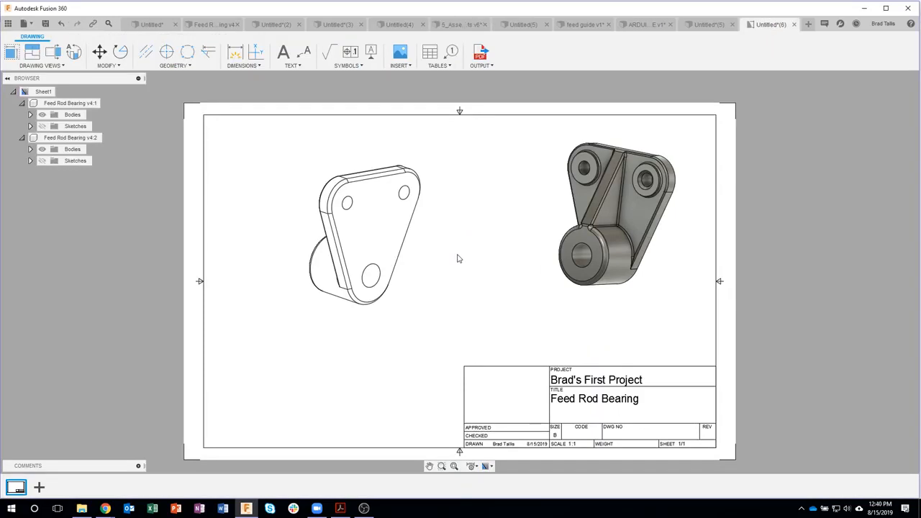
pyautogui.press('s')
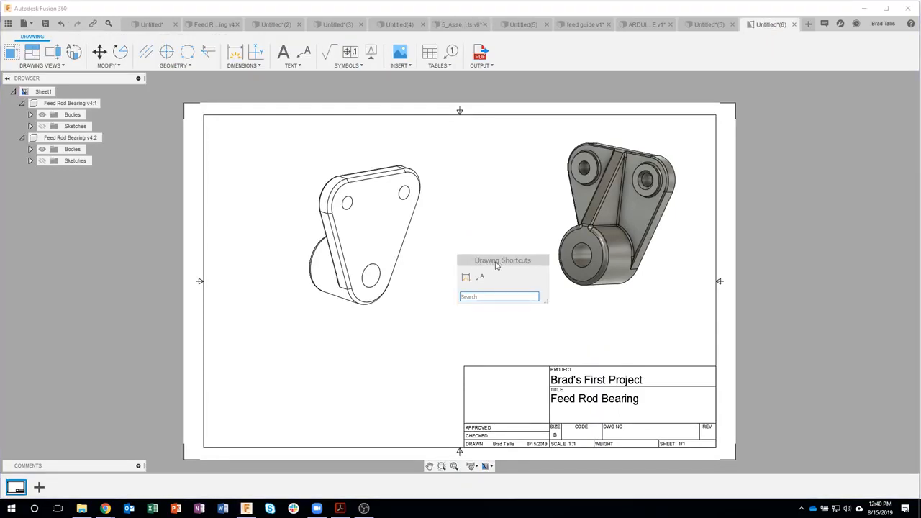
pyautogui.press('s')
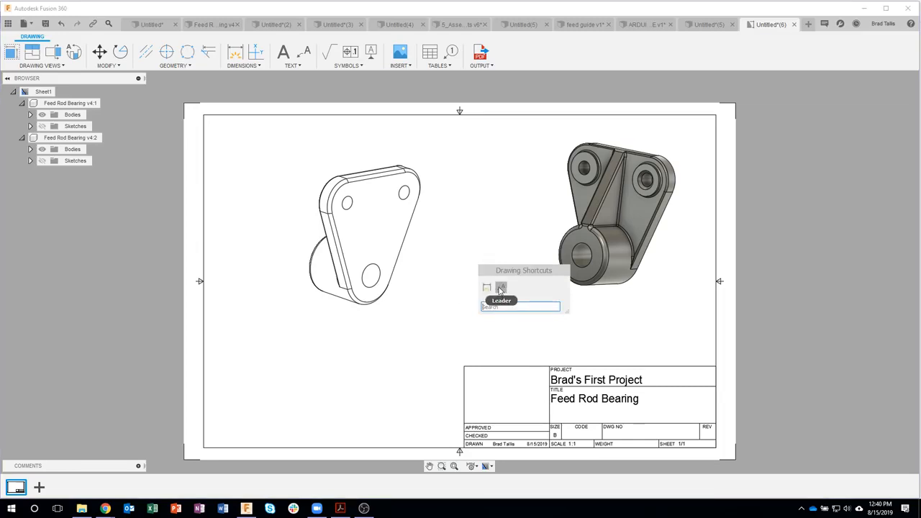
pyautogui.click(461, 28)
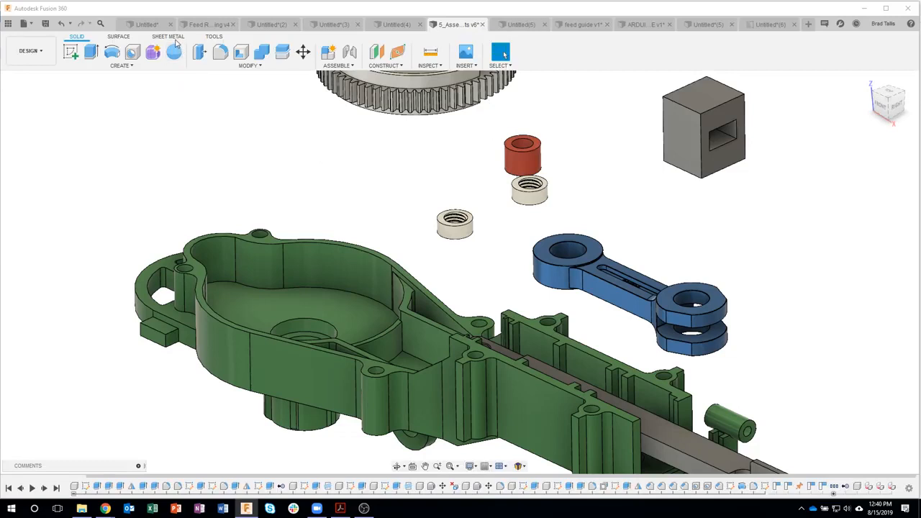
# Step: Bring up the shortcut toolbox in the sheet metal environment and in a new Static Stress simulation study
pyautogui.click(173, 38)
pyautogui.press('s')
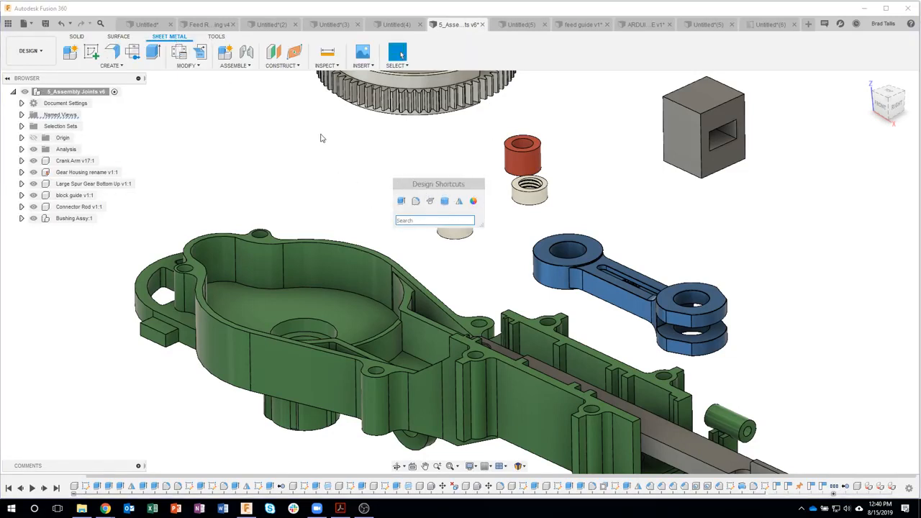
pyautogui.click(47, 49)
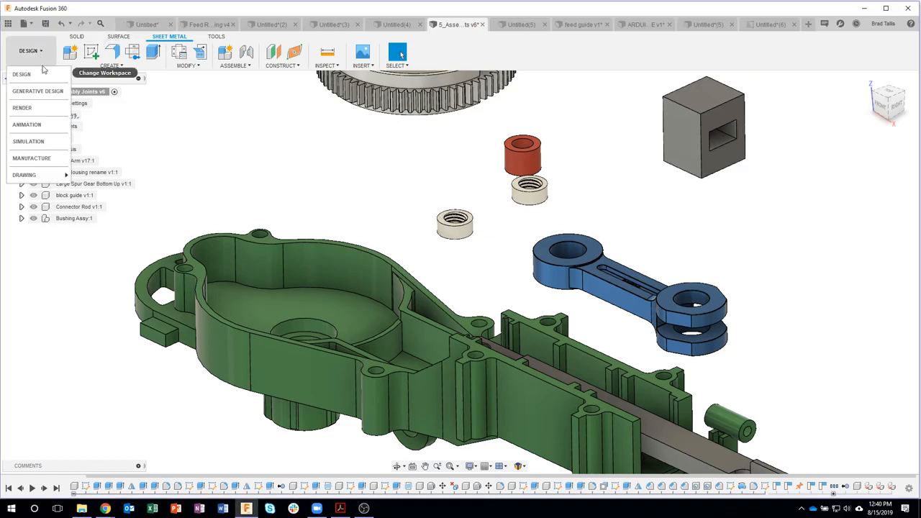
pyautogui.click(33, 158)
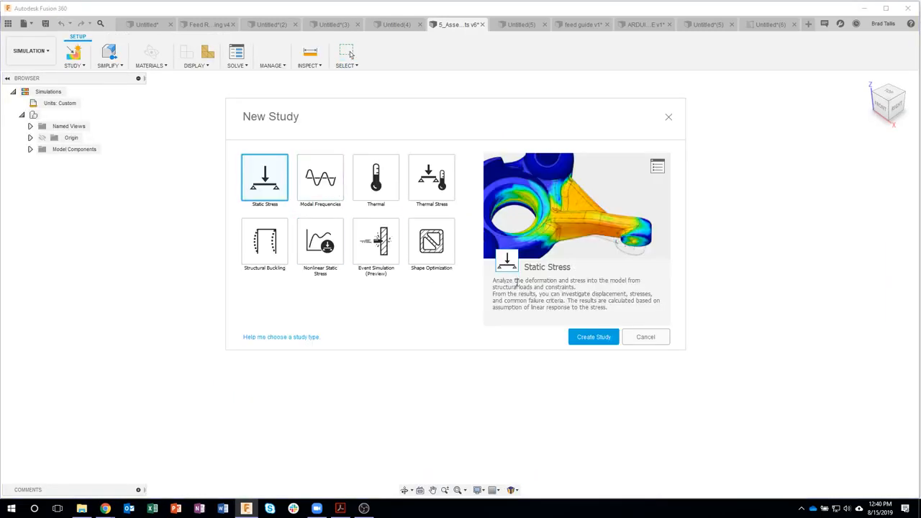
pyautogui.click(610, 338)
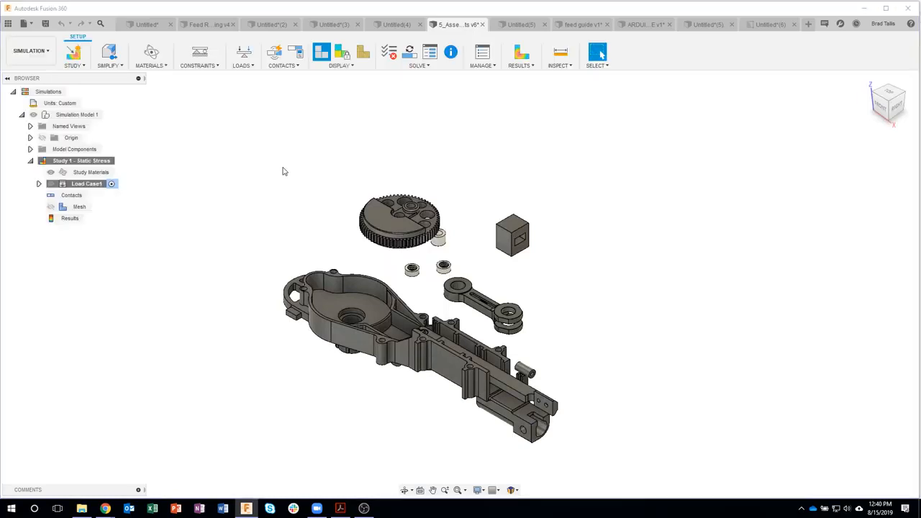
pyautogui.press('s')
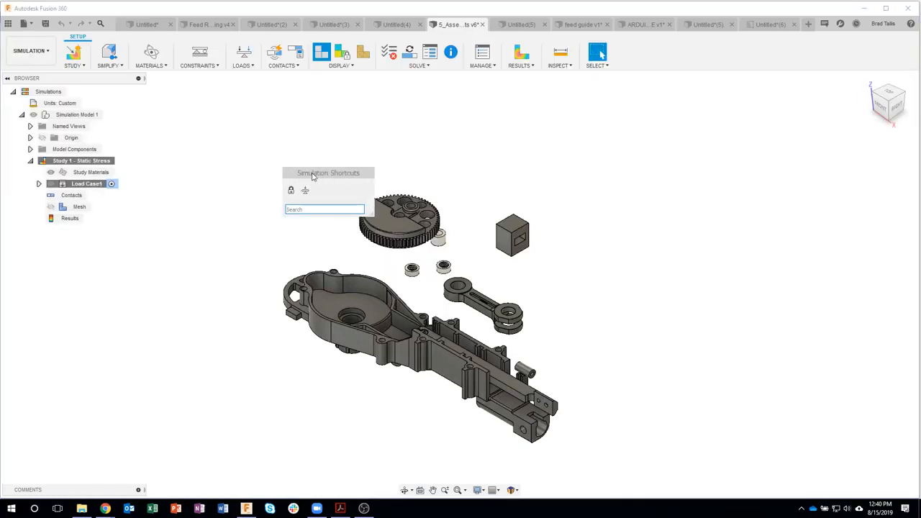
# Step: Return from the simulation study to the Design workspace with the solid modelling tools active
pyautogui.click(30, 50)
pyautogui.click(27, 71)
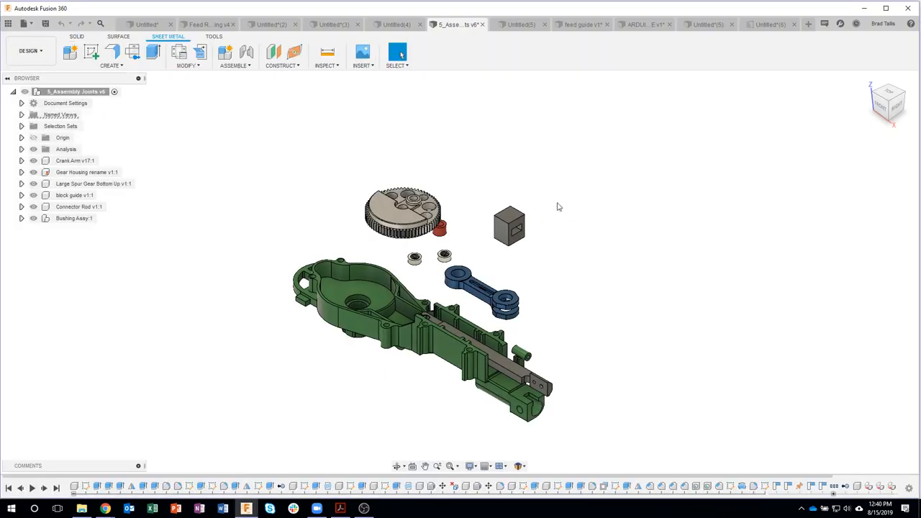
pyautogui.scroll(4, 583, 205)
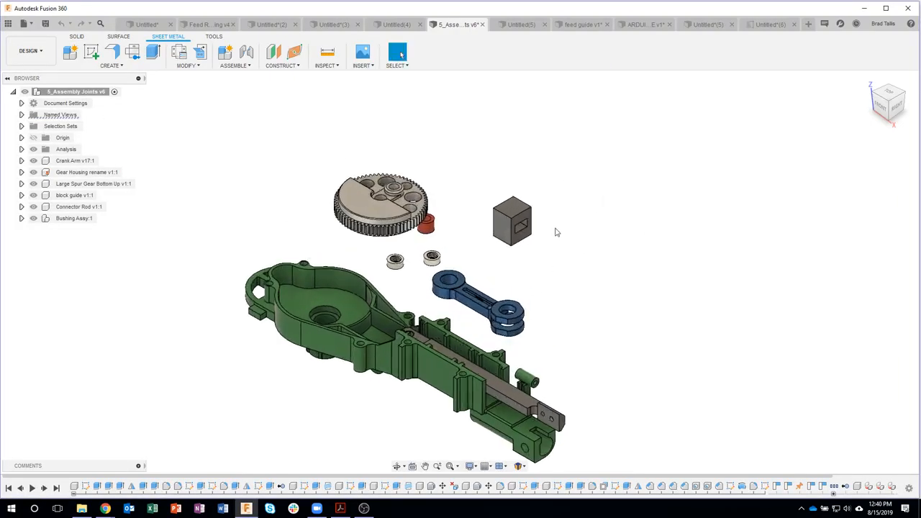
pyautogui.click(77, 36)
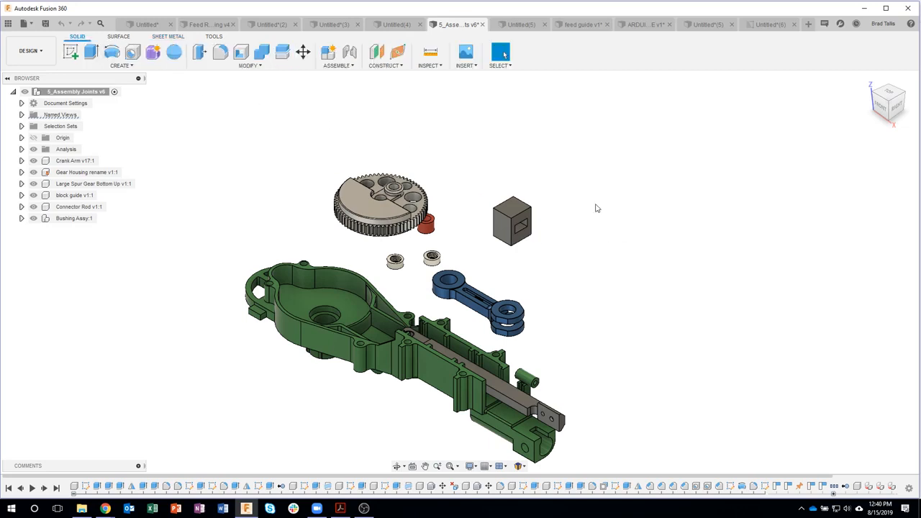
# Step: Add the Circular Pattern and Rectangular Pattern commands to the Design Shortcuts toolbox by searching for "patt"
pyautogui.press('s')
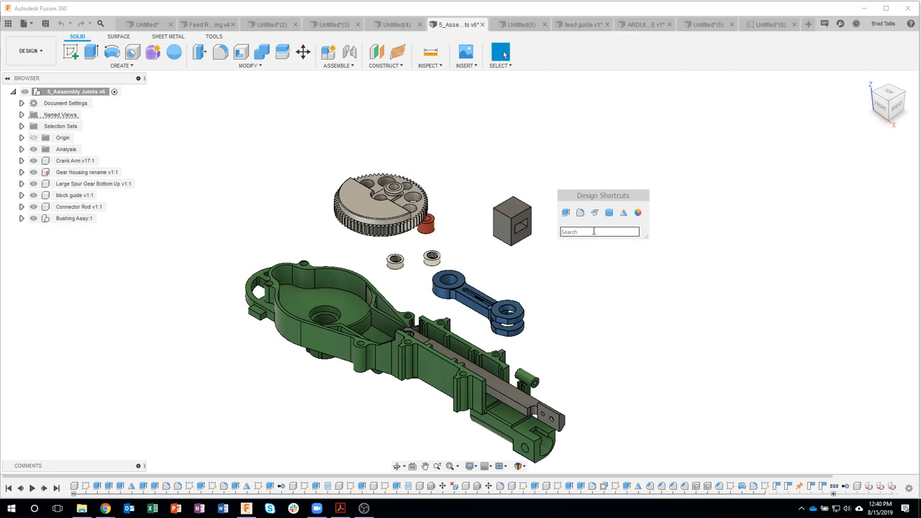
pyautogui.write('p')
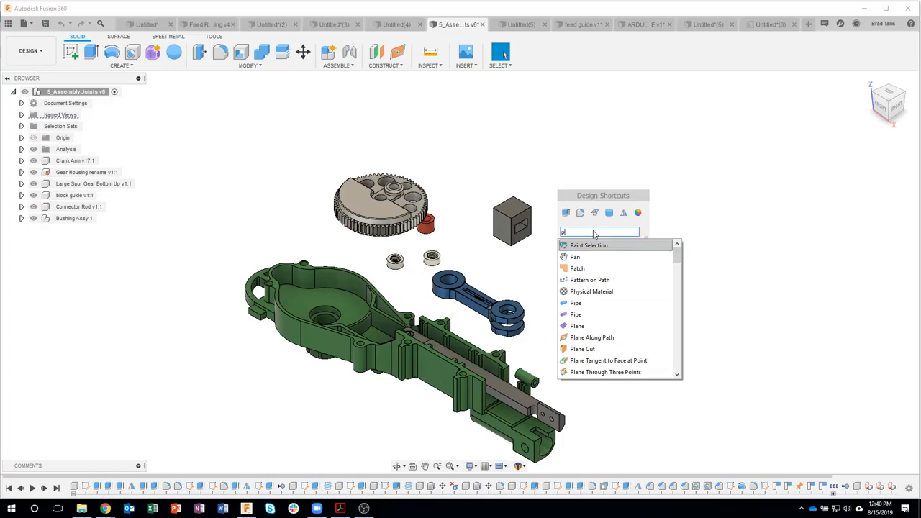
pyautogui.write('a')
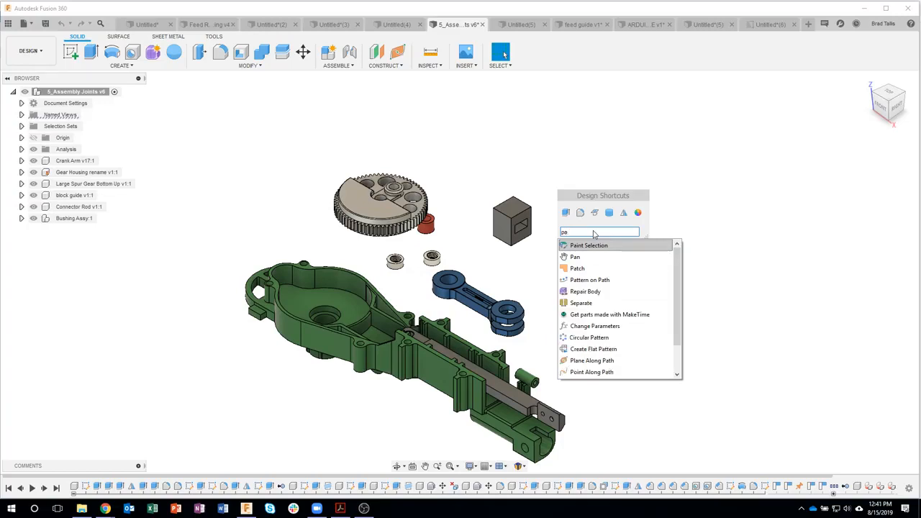
pyautogui.write('tt')
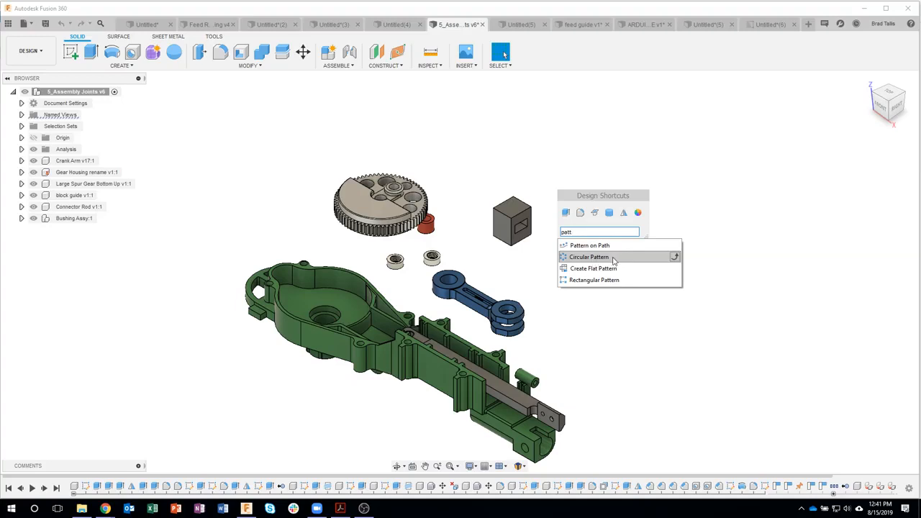
pyautogui.click(674, 258)
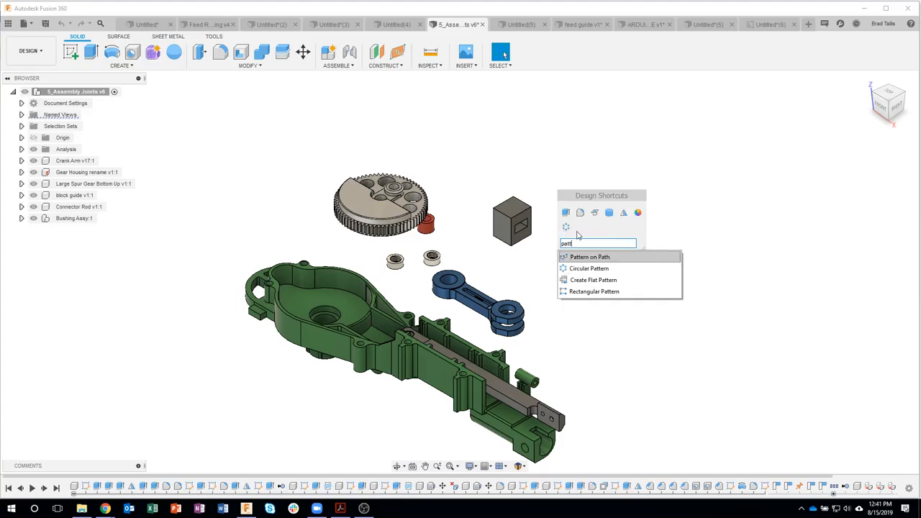
pyautogui.click(674, 291)
pyautogui.click(668, 170)
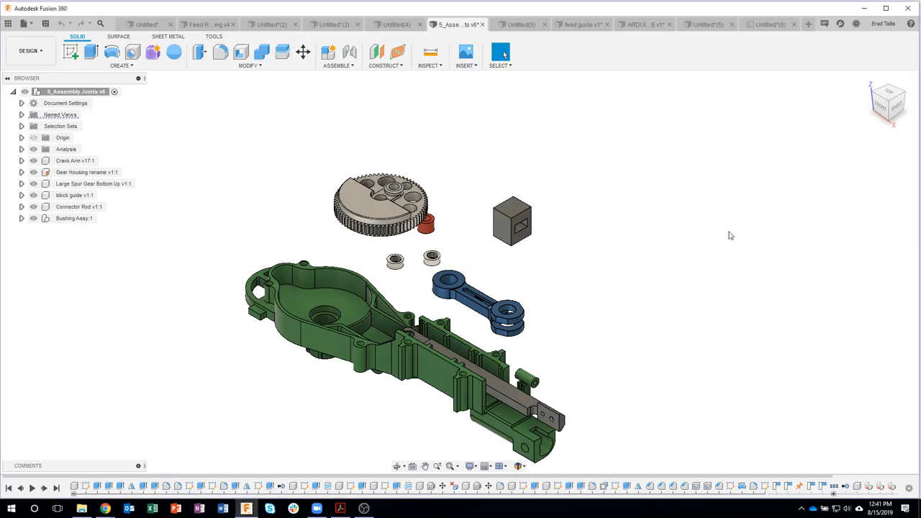
# Step: Remove the rectangular and circular pattern, appearance and mirror commands from the Design Shortcuts toolbox
pyautogui.press('s')
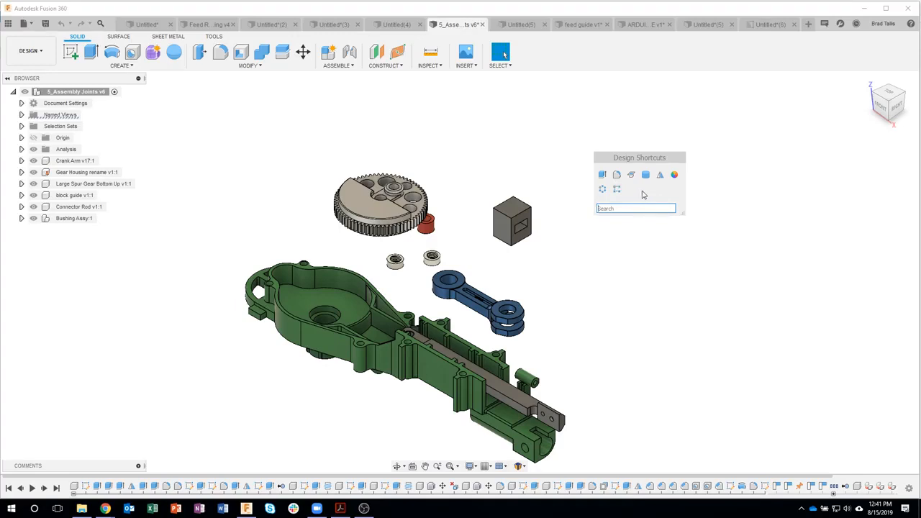
pyautogui.click(617, 188)
pyautogui.click(616, 189)
pyautogui.click(677, 177)
pyautogui.click(659, 174)
# Step: Search the Design Shortcuts toolbox for commands matching "ref" and "mir", and clear the search
pyautogui.click(630, 206)
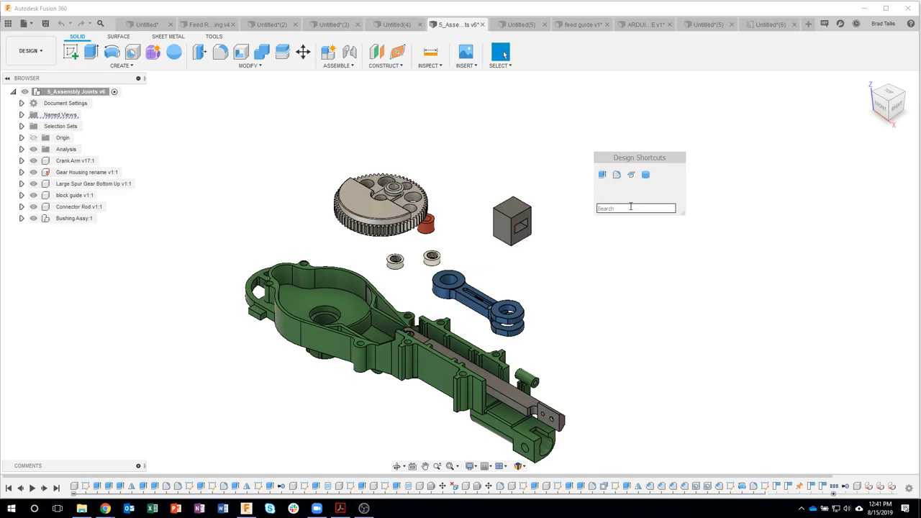
pyautogui.write('ref')
pyautogui.press('BackSpace')
pyautogui.press('BackSpace')
pyautogui.press('BackSpace')
pyautogui.write('mir')
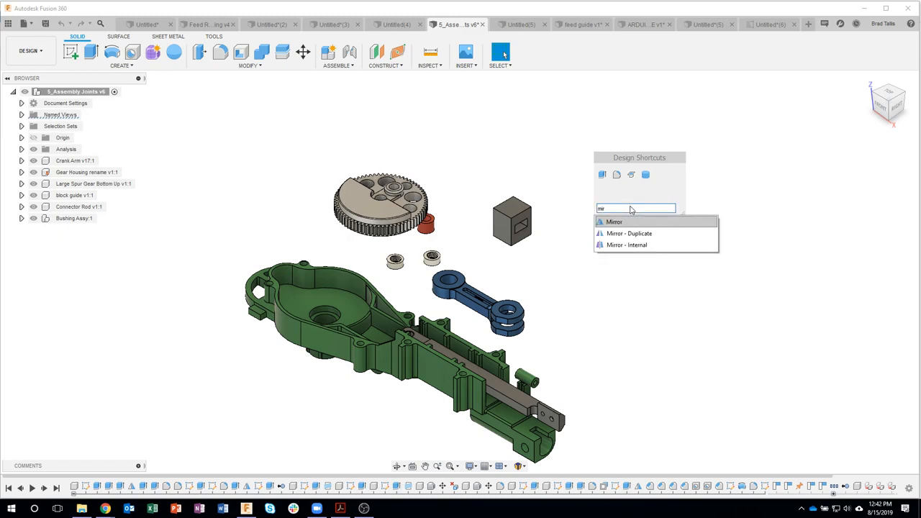
pyautogui.press('BackSpace')
pyautogui.press('BackSpace')
pyautogui.press('BackSpace')
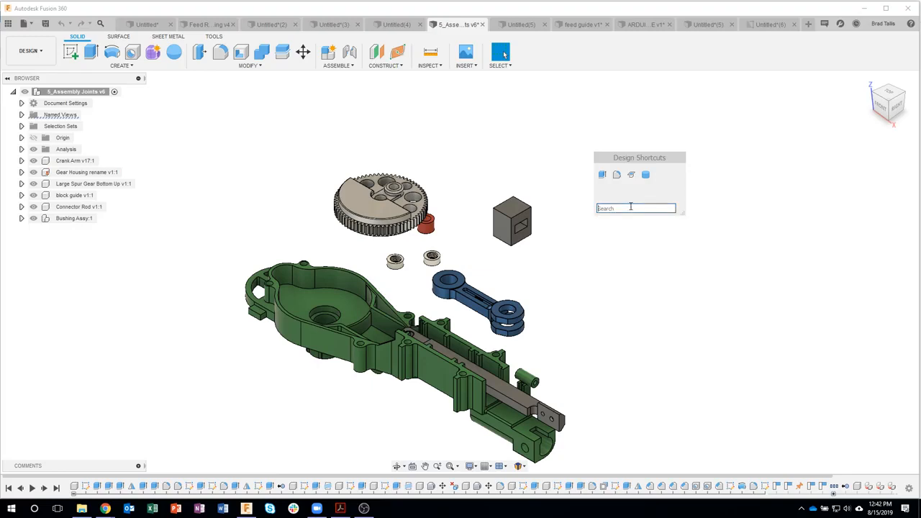
# Step: Search the shortcut toolbox for "pat" and try starting the Plane Along Path command from the results
pyautogui.write('pat')
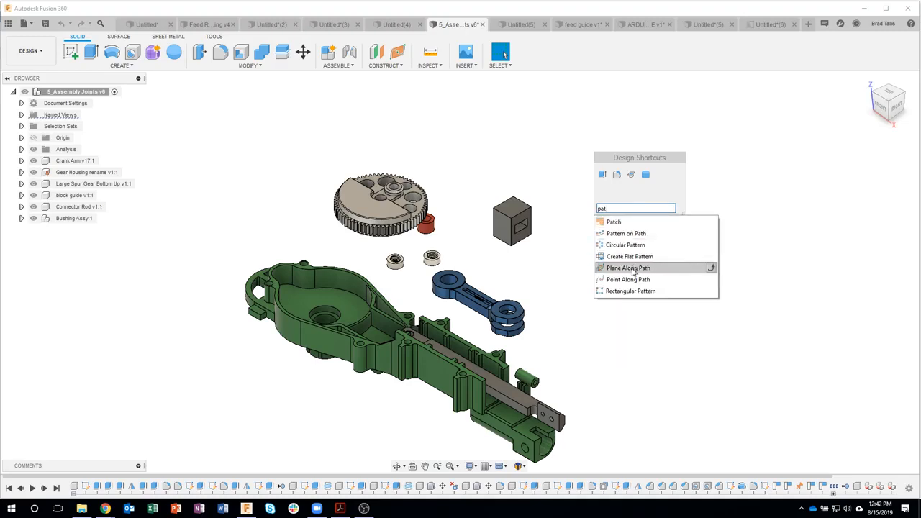
pyautogui.click(628, 268)
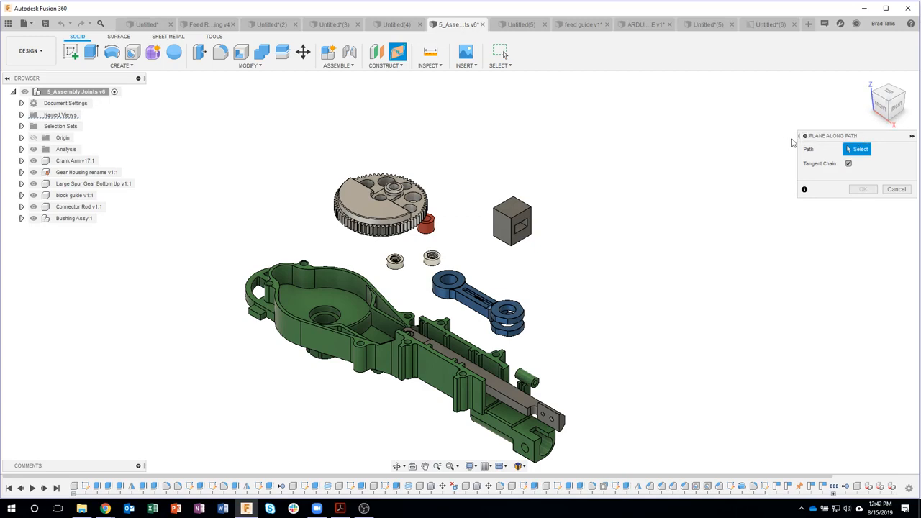
pyautogui.click(895, 189)
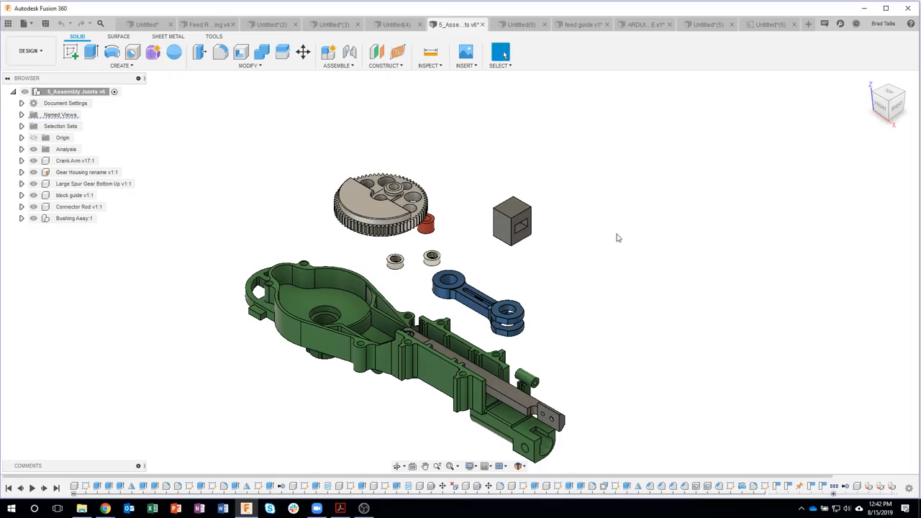
# Step: Find the solid Fillet command by searching the shortcut toolbox for "fil" and try it on an edge of the grey block guide
pyautogui.press('s')
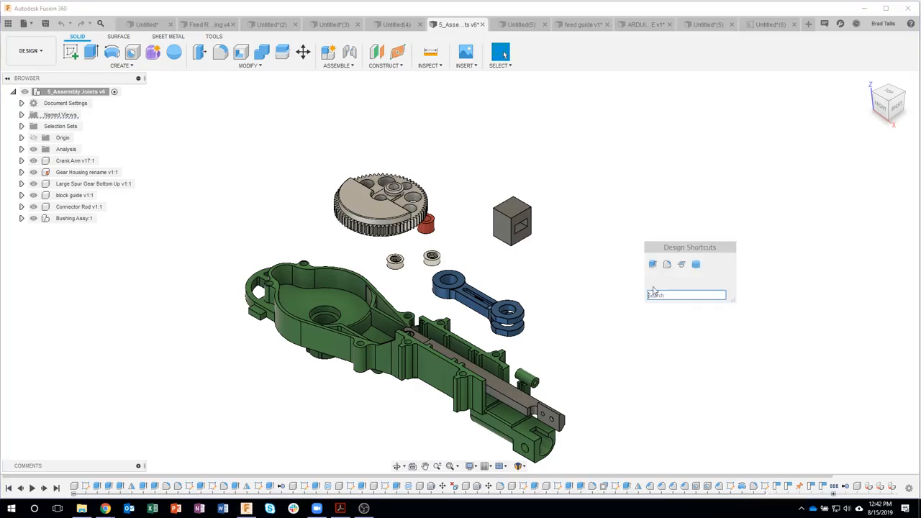
pyautogui.click(245, 65)
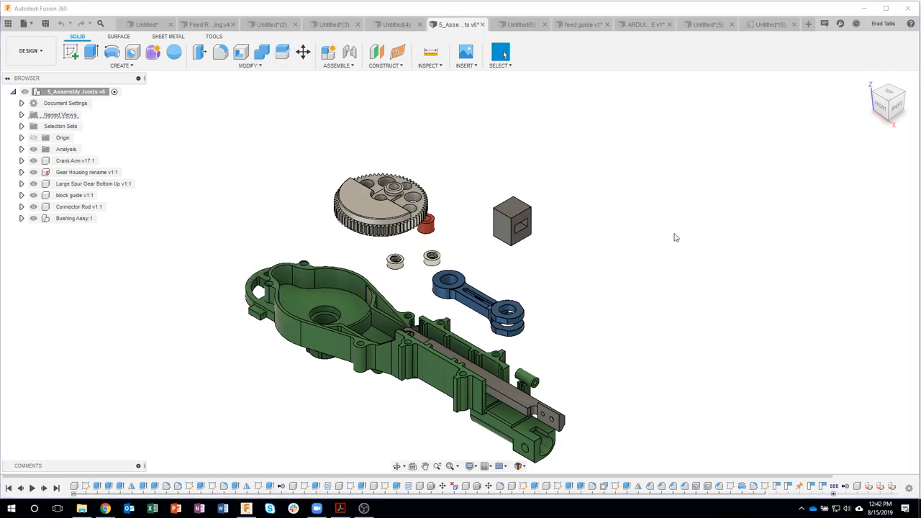
pyautogui.write('s')
pyautogui.write('fil')
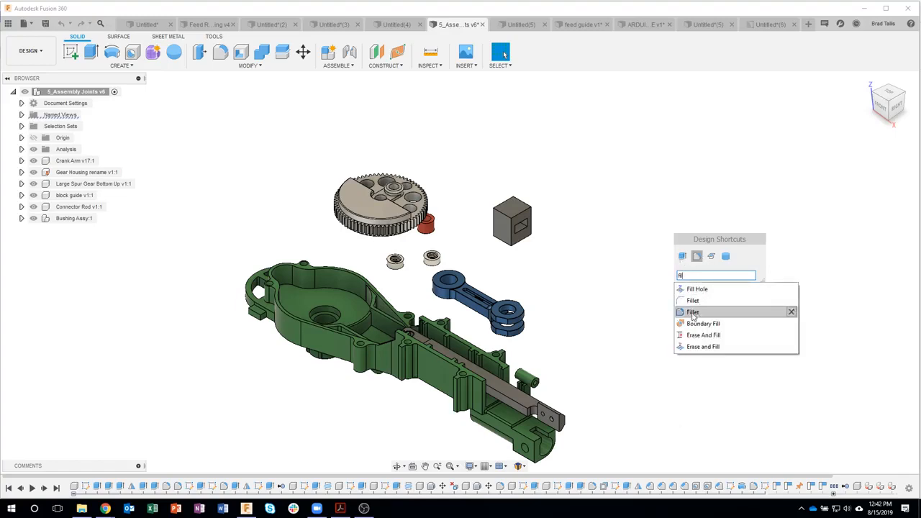
pyautogui.click(693, 311)
pyautogui.click(515, 210)
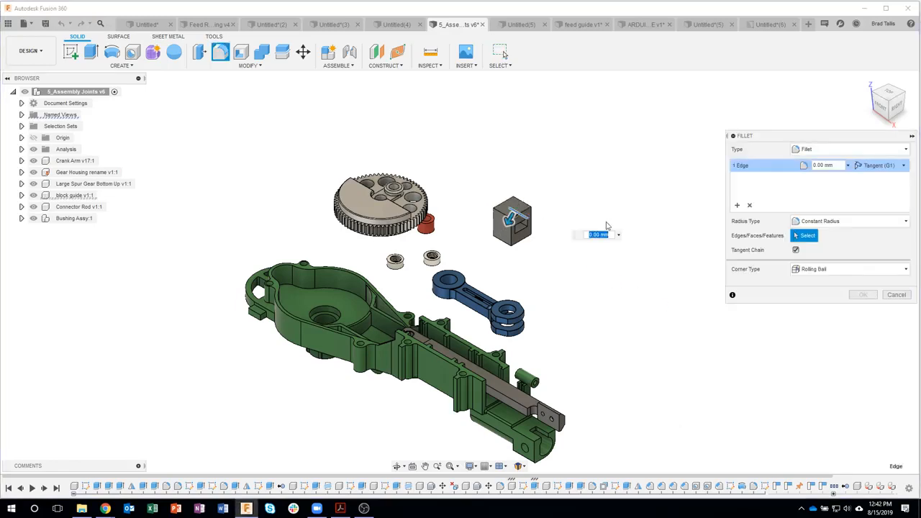
pyautogui.click(897, 295)
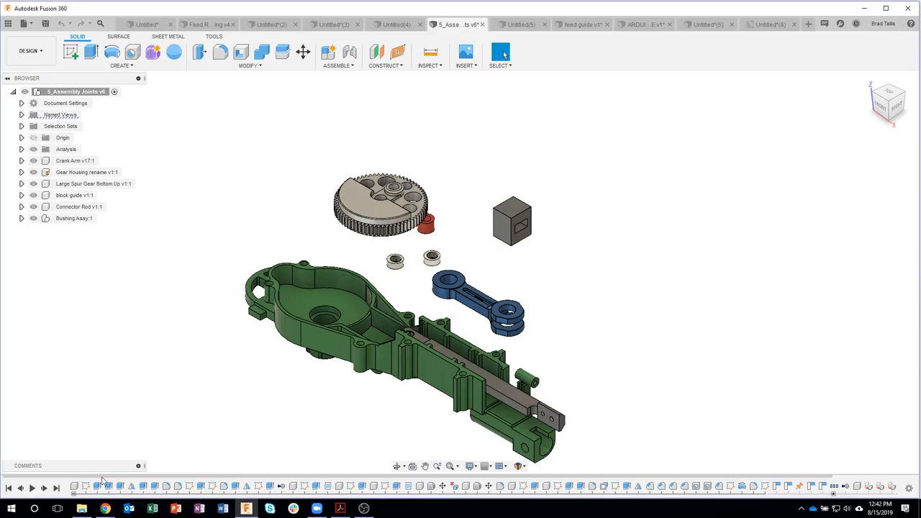
# Step: Create a sketch on the grey block guide's front face, bring up the Sketch Shortcuts toolbox, and finish the sketch
pyautogui.click(74, 56)
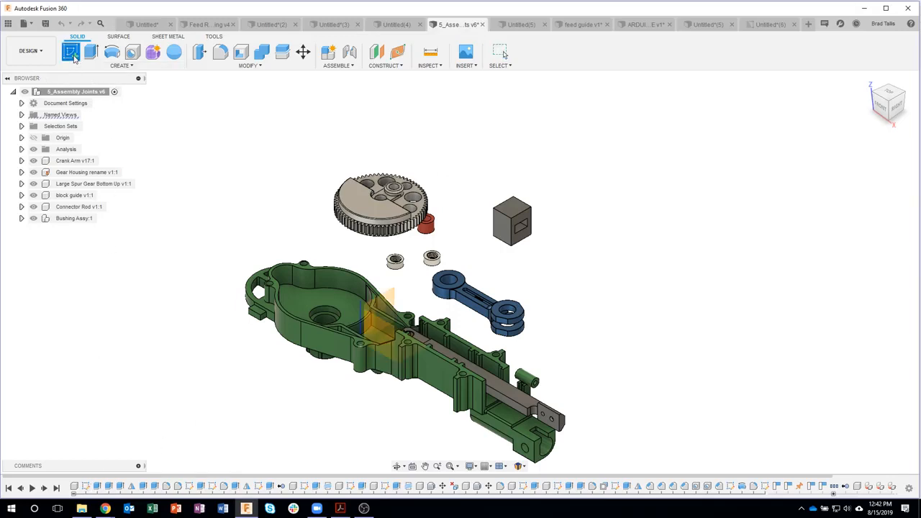
pyautogui.click(512, 237)
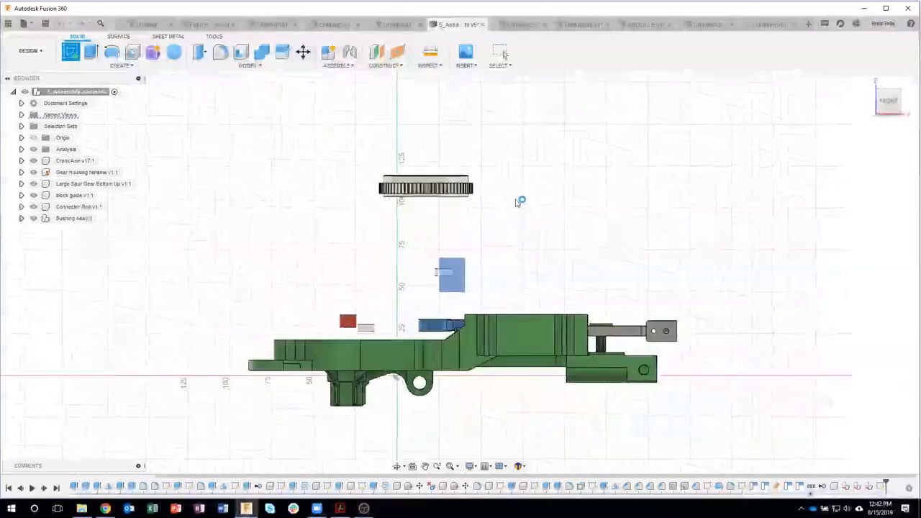
pyautogui.press('s')
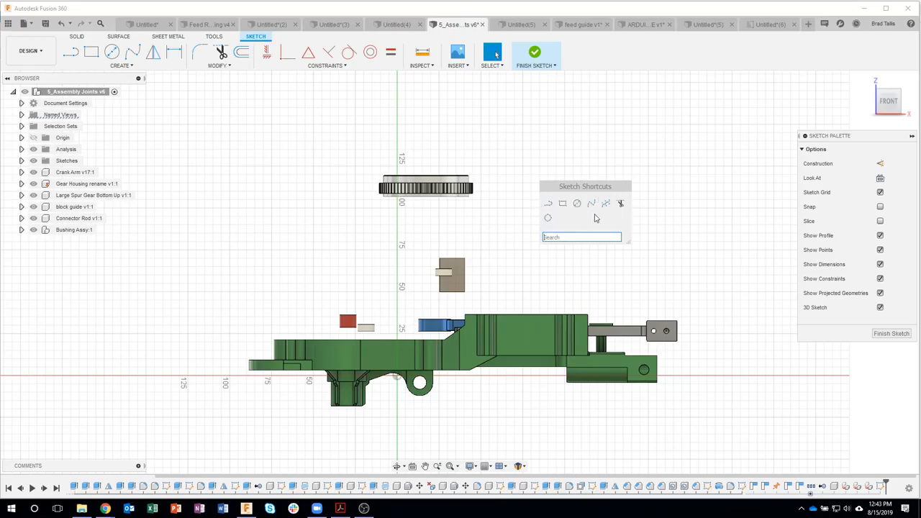
pyautogui.press('Escape')
pyautogui.click(533, 53)
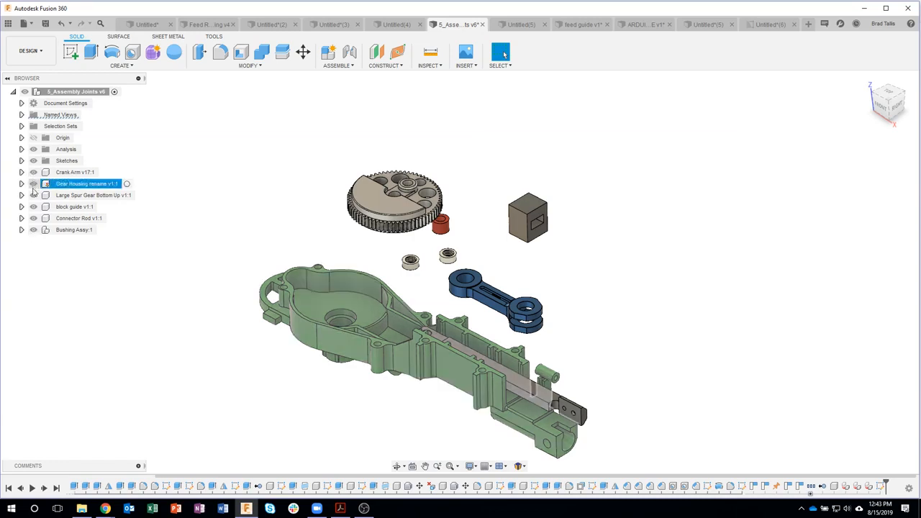
# Step: Hide the gear housing, large spur gear and block guide components, and make all three visible again
pyautogui.click(33, 184)
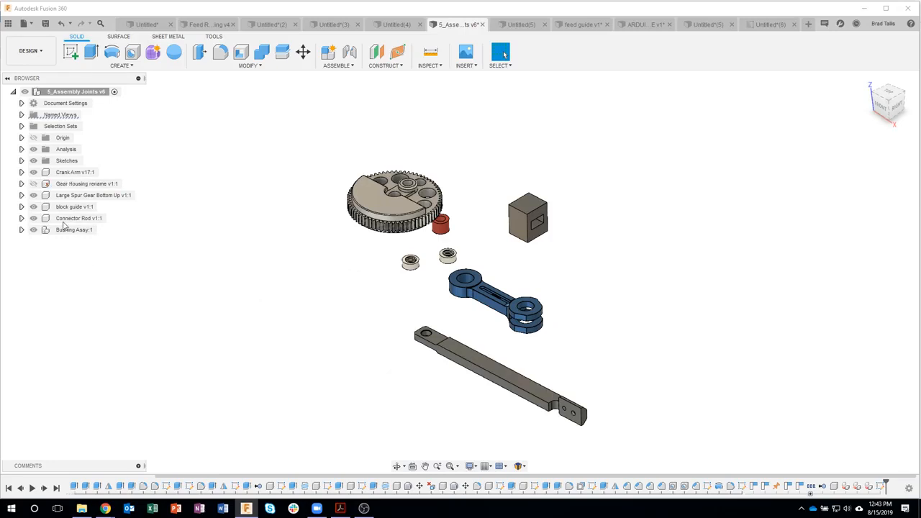
pyautogui.click(34, 195)
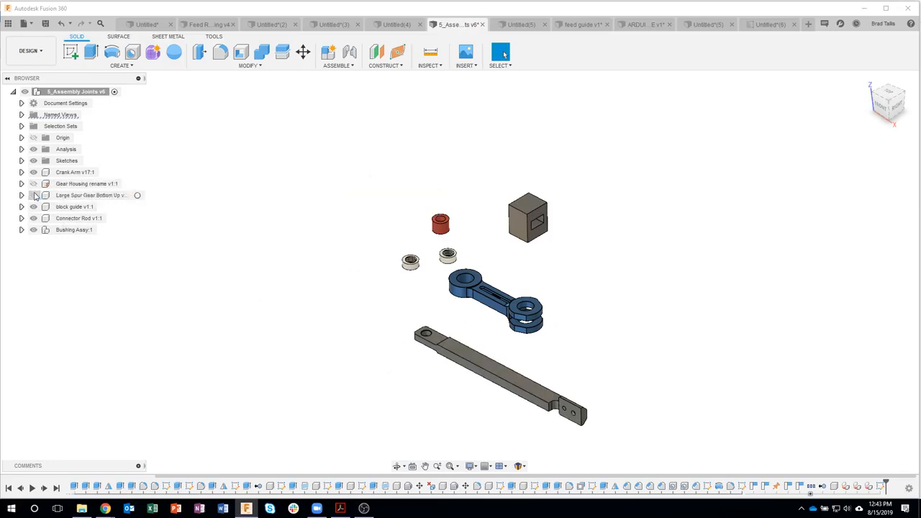
pyautogui.click(33, 206)
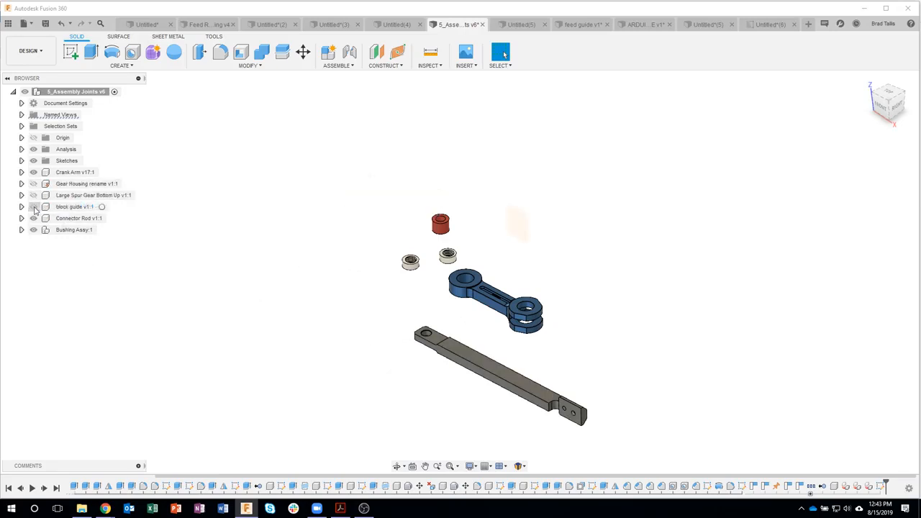
pyautogui.click(33, 207)
pyautogui.click(34, 195)
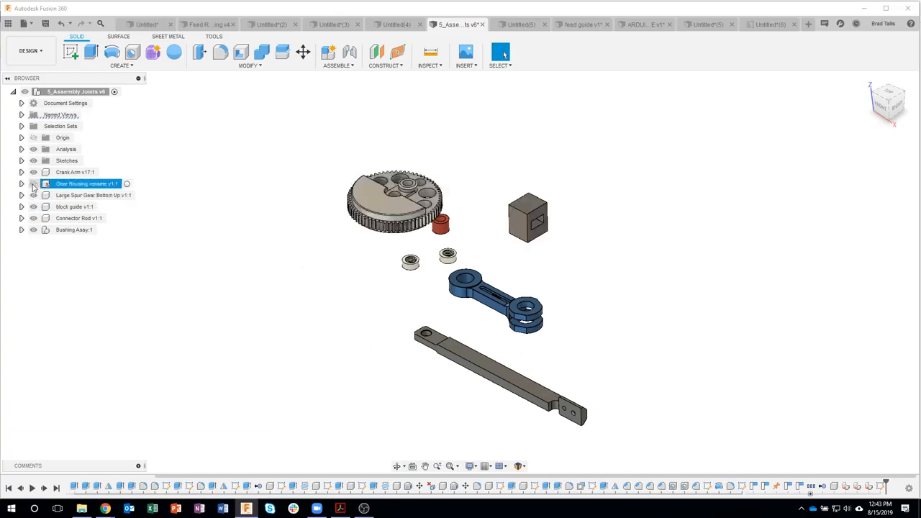
pyautogui.click(34, 183)
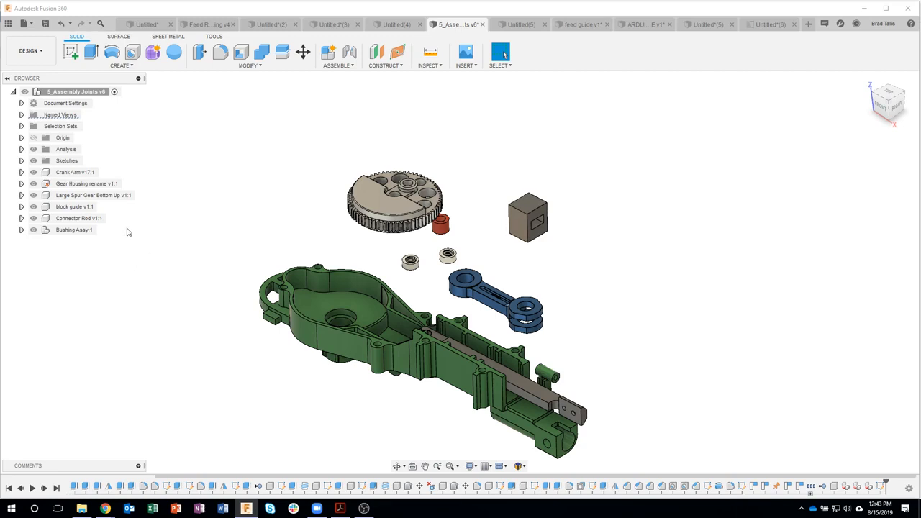
# Step: Isolate the large spur gear component so it is displayed alone, and inspect it from another angle
pyautogui.rightClick(68, 200)
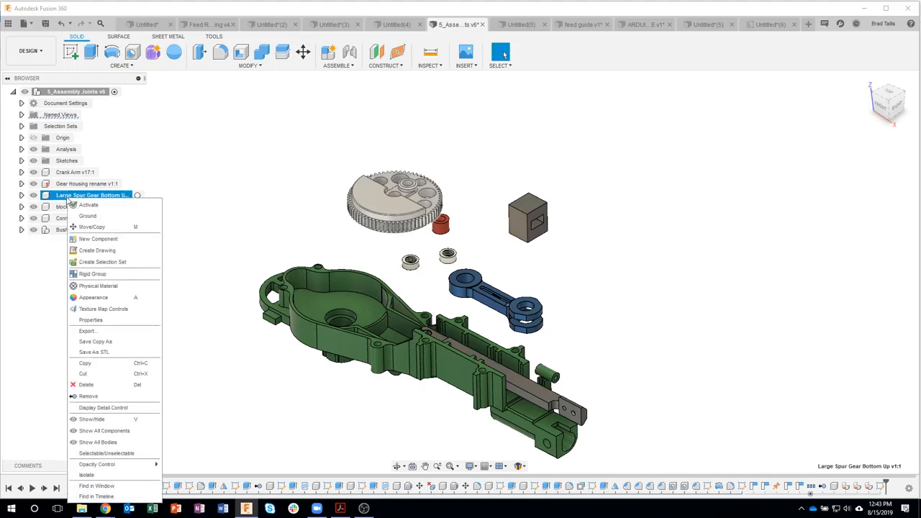
pyautogui.click(88, 474)
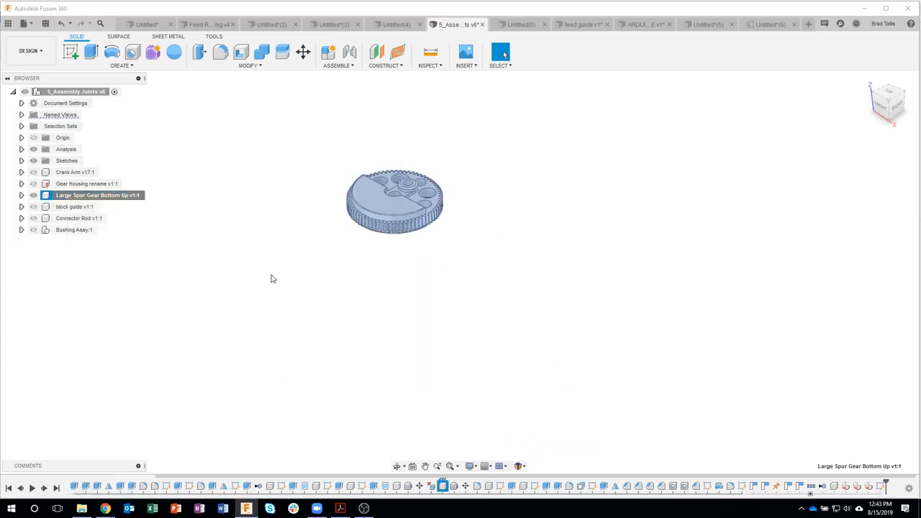
pyautogui.click(94, 195)
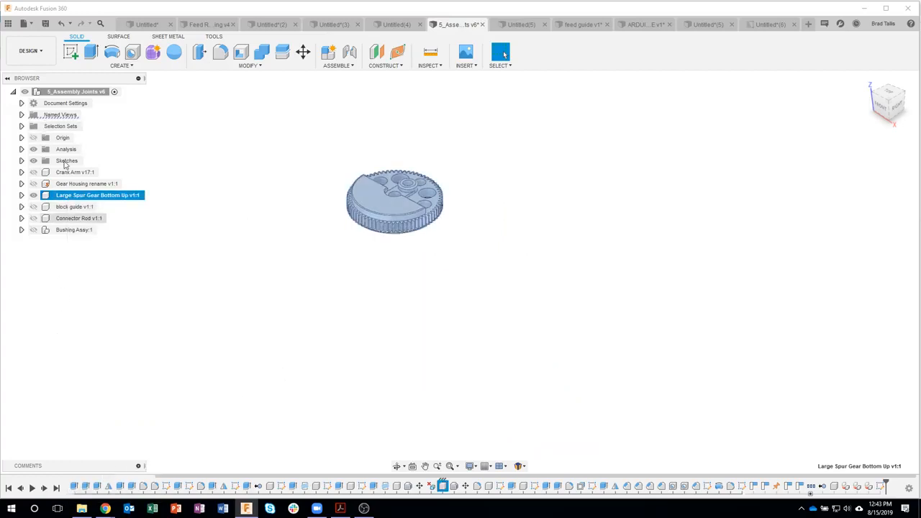
pyautogui.click(184, 297)
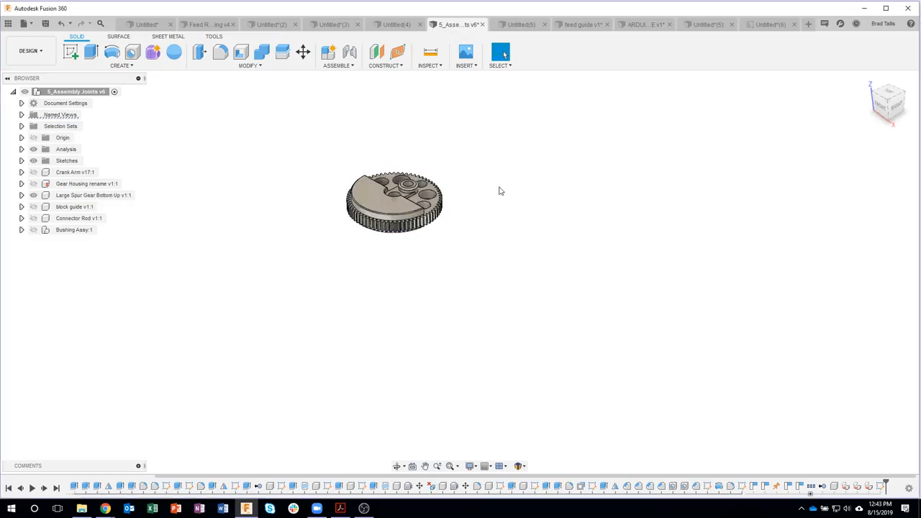
pyautogui.keyDown('shift'); pyautogui.moveTo(497, 189); pyautogui.dragTo(362, 332, button='middle'); pyautogui.keyUp('shift')
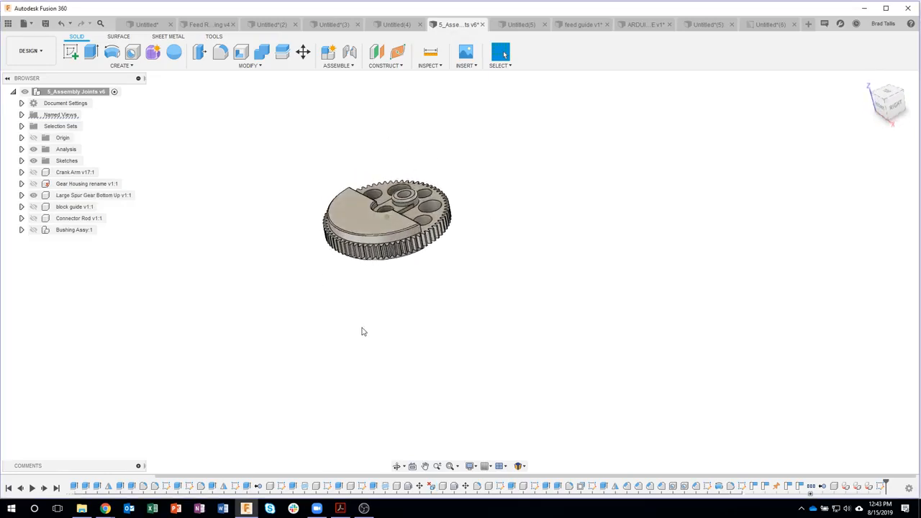
pyautogui.keyDown('shift'); pyautogui.moveTo(353, 169); pyautogui.dragTo(122, 246, button='middle'); pyautogui.keyUp('shift')
# Step: Unisolate the large spur gear to bring the other assembly components back into view
pyautogui.rightClick(70, 199)
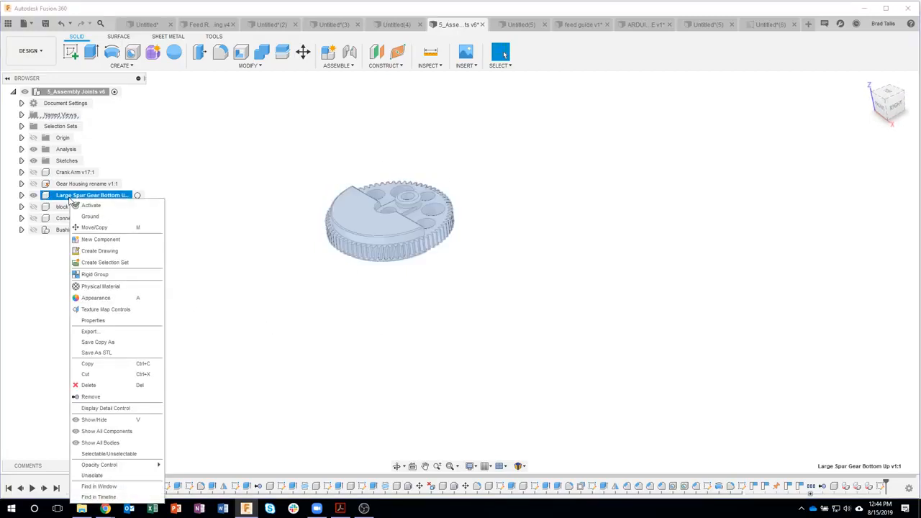
pyautogui.click(100, 475)
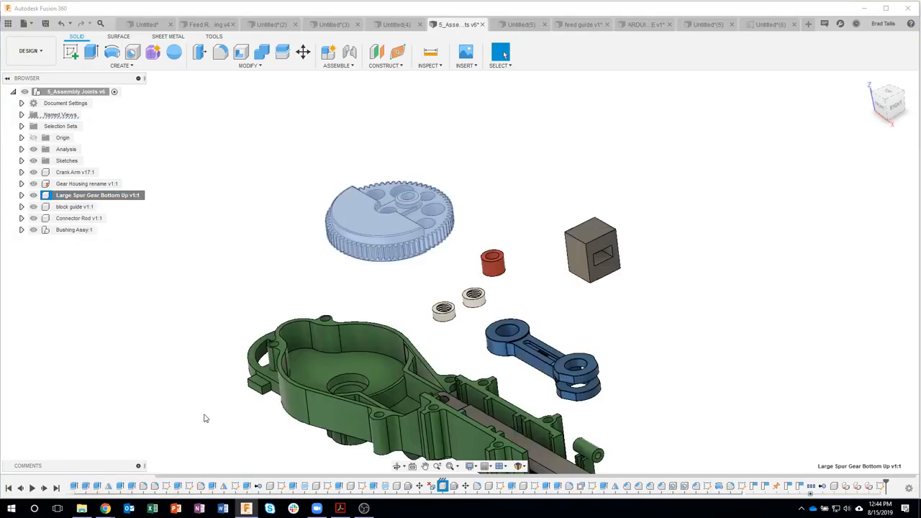
pyautogui.keyDown('shift'); pyautogui.moveTo(226, 309); pyautogui.dragTo(448, 389, button='middle'); pyautogui.keyUp('shift')
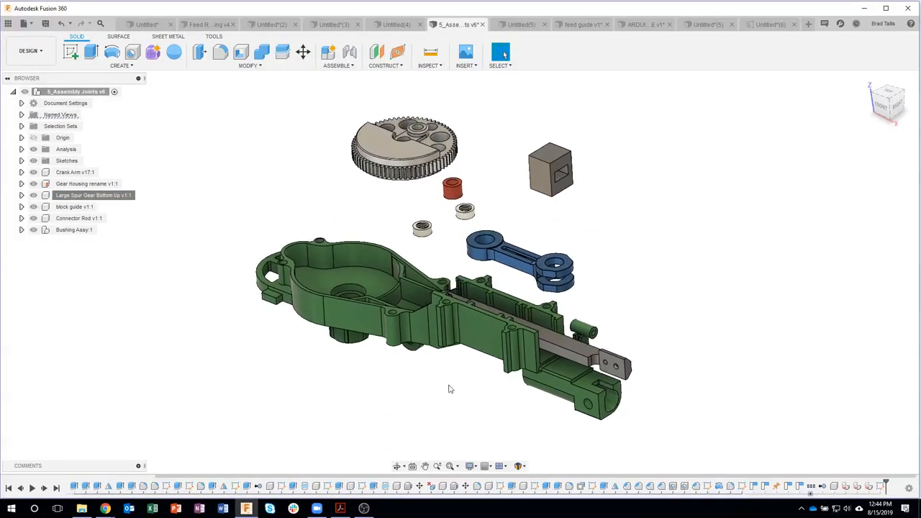
# Step: Identify the grey rod inside the green housing, isolate the Connector Rod component, and inspect it up close
pyautogui.click(567, 351)
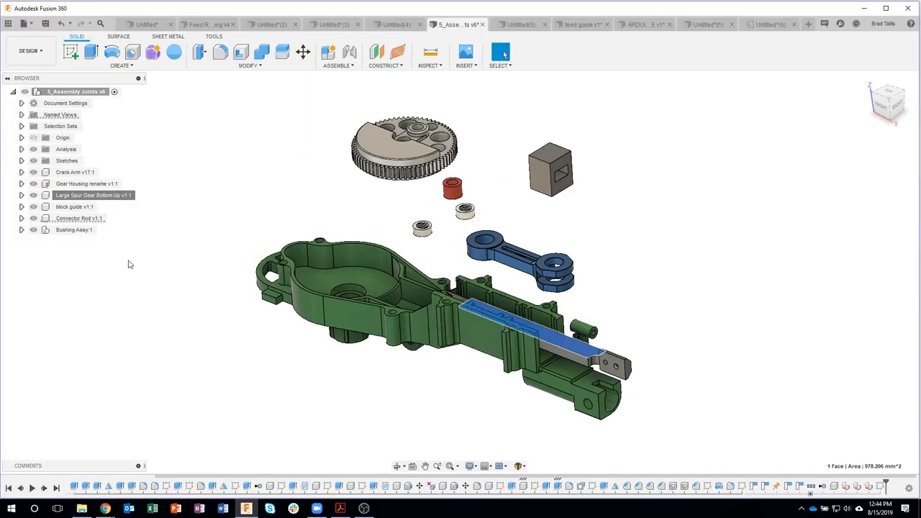
pyautogui.click(78, 218)
pyautogui.rightClick(77, 218)
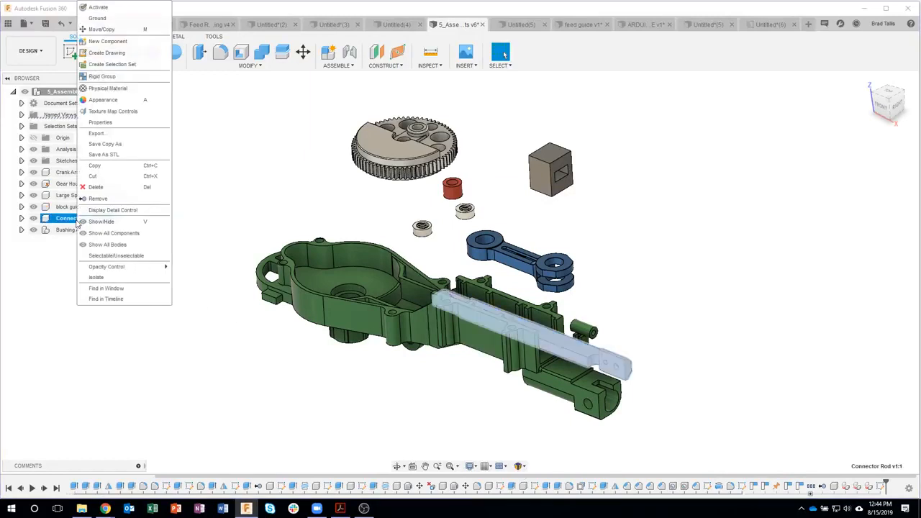
pyautogui.click(101, 278)
pyautogui.keyDown('shift'); pyautogui.moveTo(592, 247); pyautogui.dragTo(506, 359, button='middle'); pyautogui.keyUp('shift')
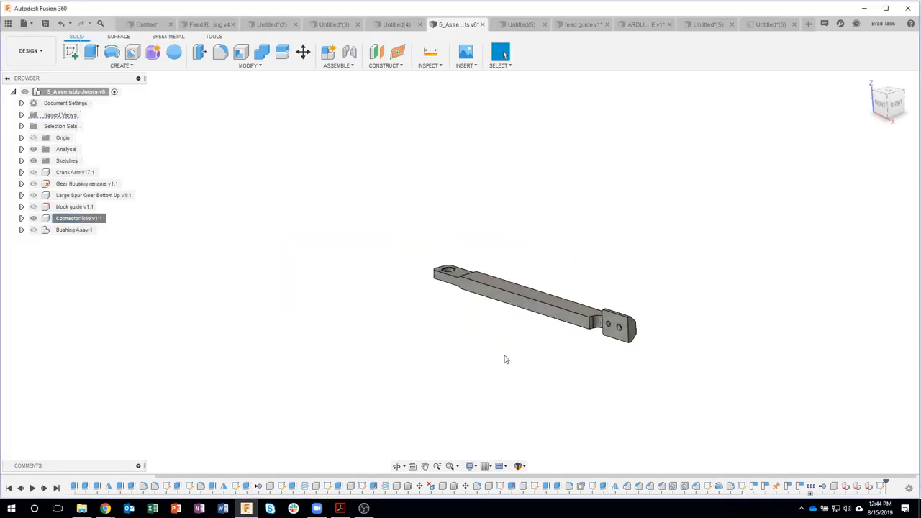
pyautogui.scroll(5, 510, 302)
pyautogui.keyDown('shift'); pyautogui.moveTo(559, 323); pyautogui.dragTo(352, 286, button='middle'); pyautogui.keyUp('shift')
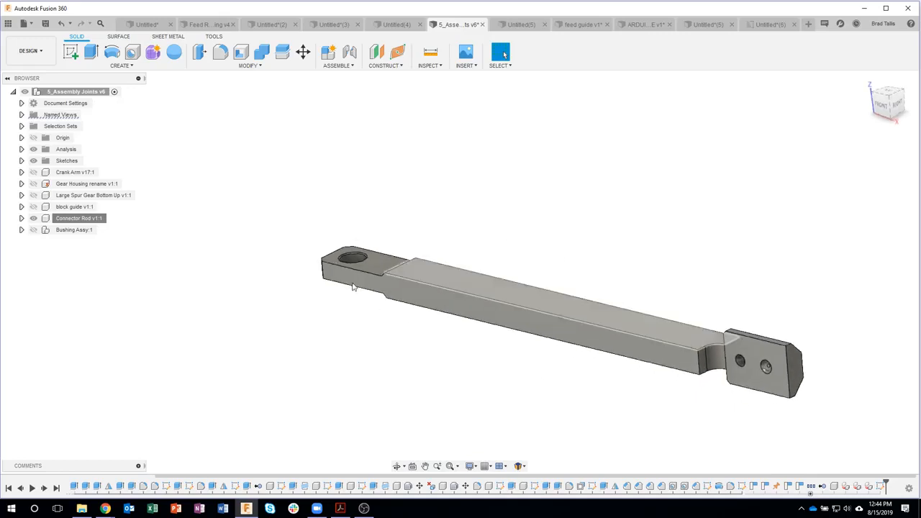
pyautogui.scroll(-1, 237, 257)
# Step: Unisolate the Connector Rod component to display the whole assembly again
pyautogui.rightClick(79, 218)
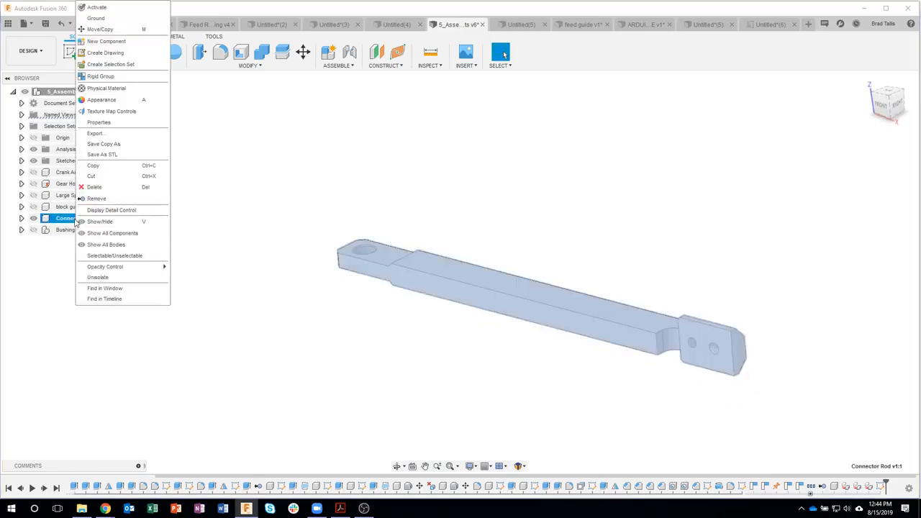
pyautogui.click(98, 277)
pyautogui.click(300, 415)
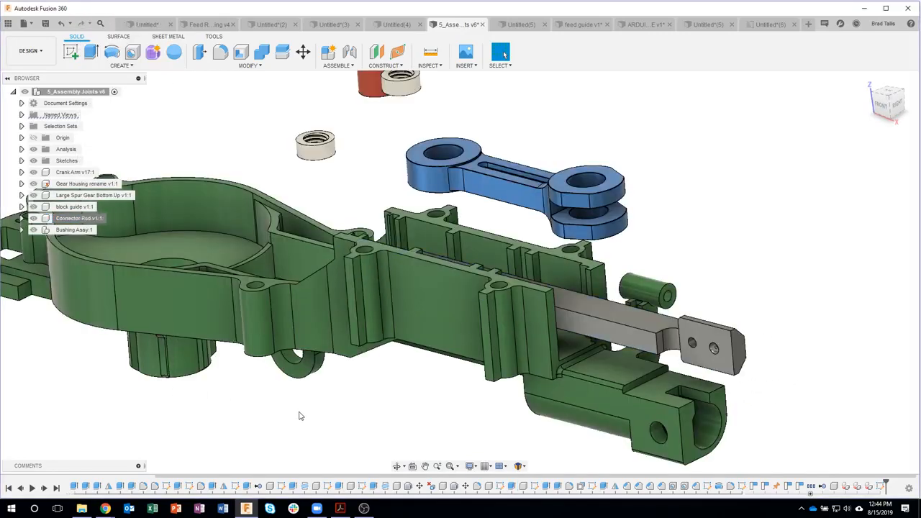
# Step: Hide the connector rod, large spur gear, bushing assembly and crank arm, expanding the bushing assembly to list its parts
pyautogui.scroll(-3, 301, 415)
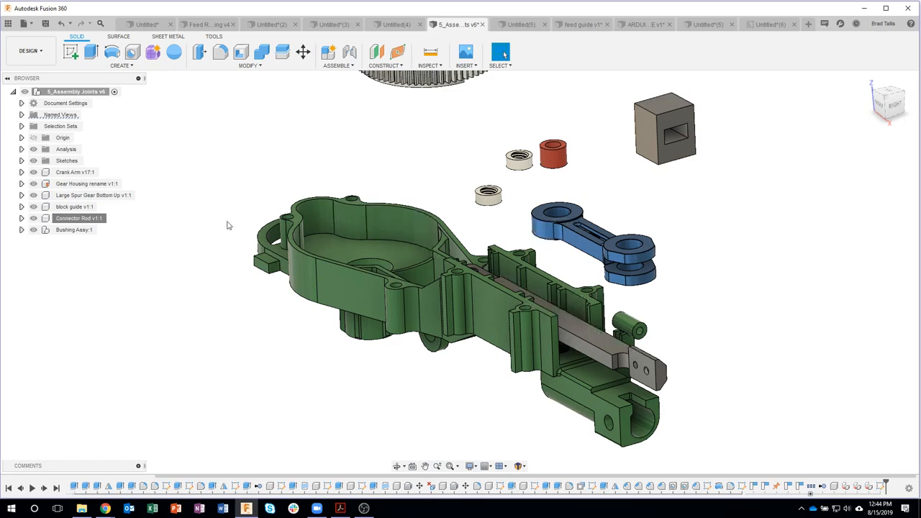
pyautogui.scroll(-3, 209, 223)
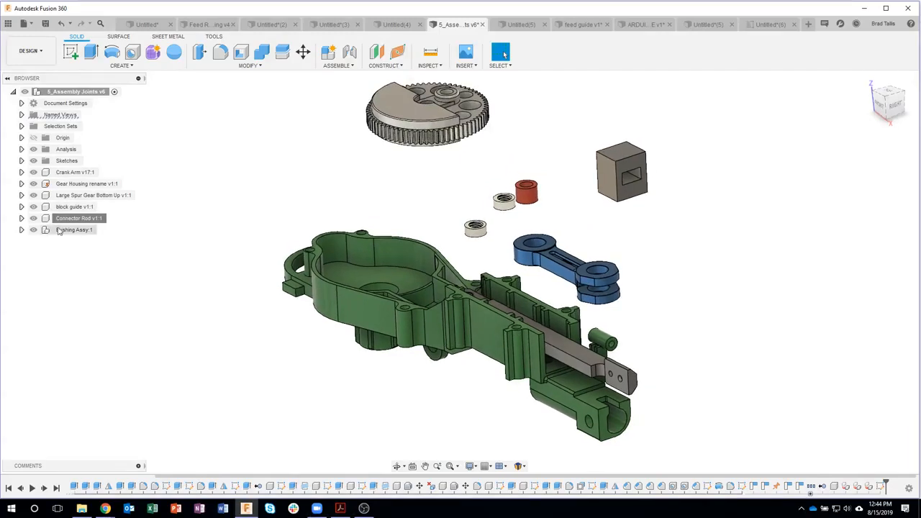
pyautogui.click(34, 218)
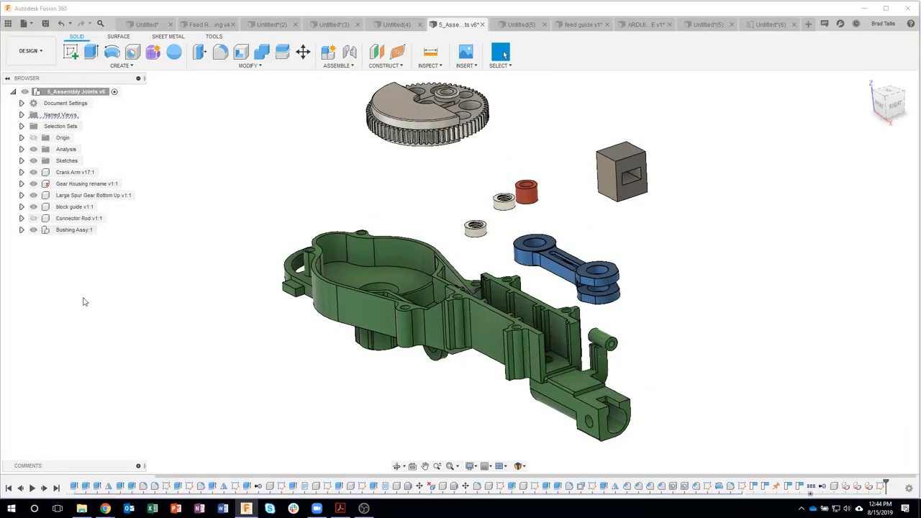
pyautogui.click(33, 195)
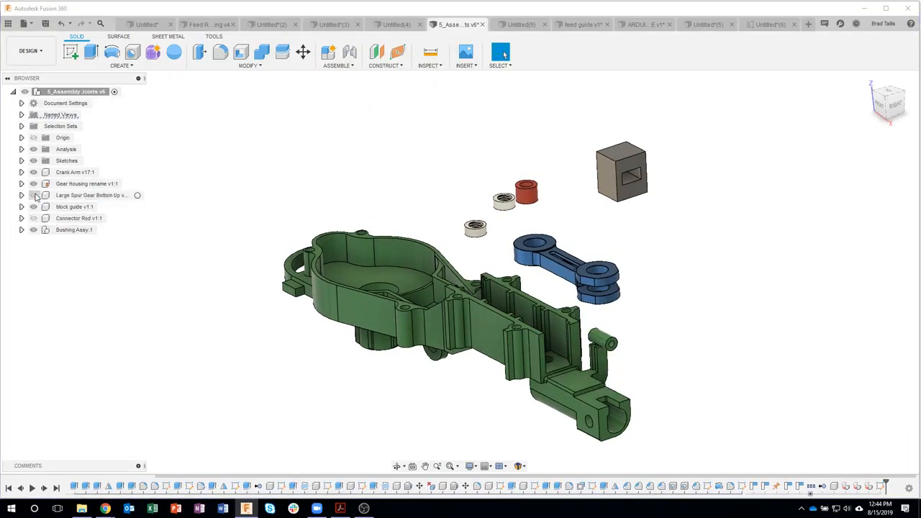
pyautogui.click(20, 229)
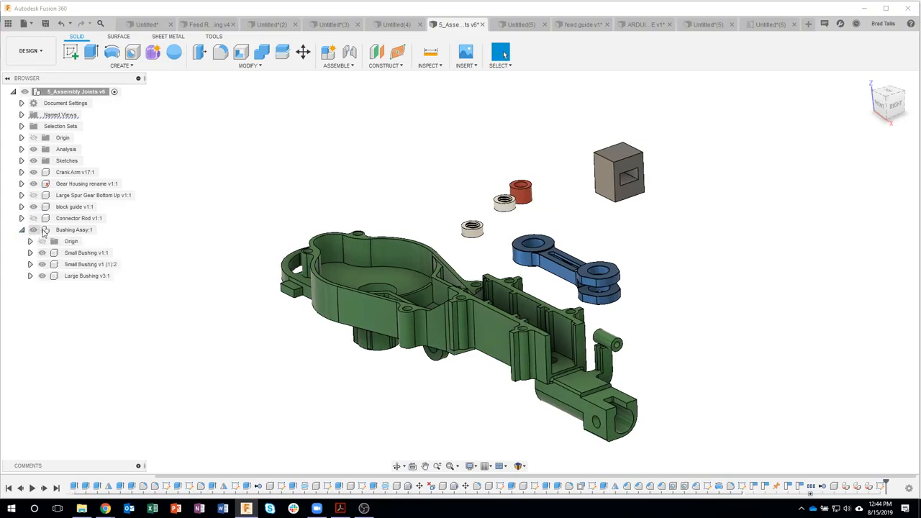
pyautogui.click(33, 229)
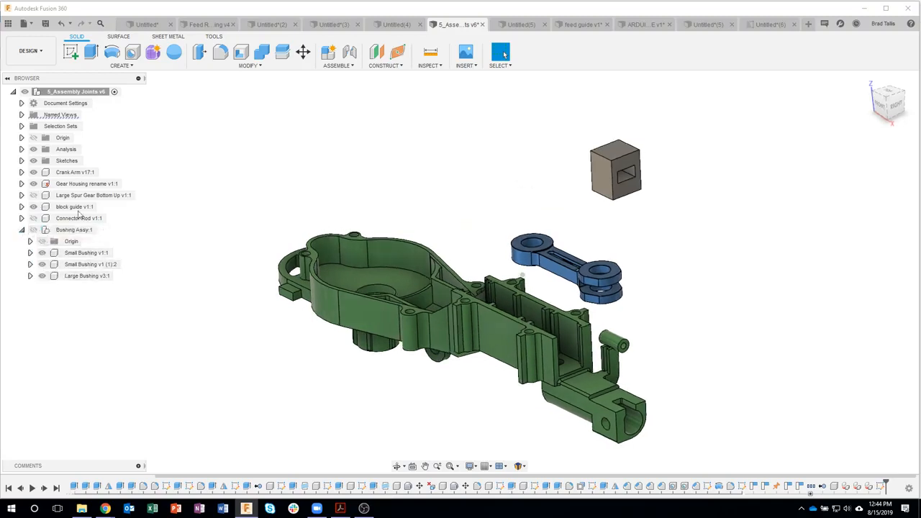
pyautogui.click(33, 172)
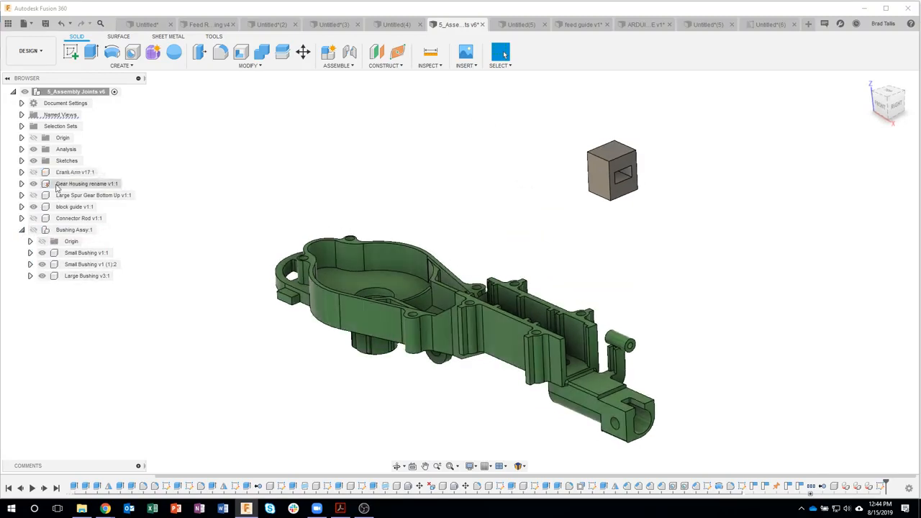
pyautogui.click(197, 232)
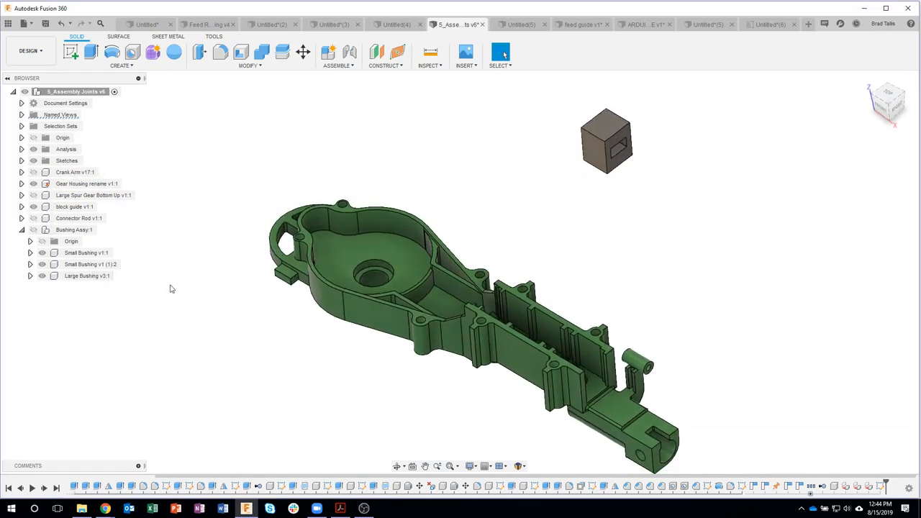
# Step: Show all components at once from the top-level 5_Assembly Joints assembly and clear the selection
pyautogui.rightClick(75, 92)
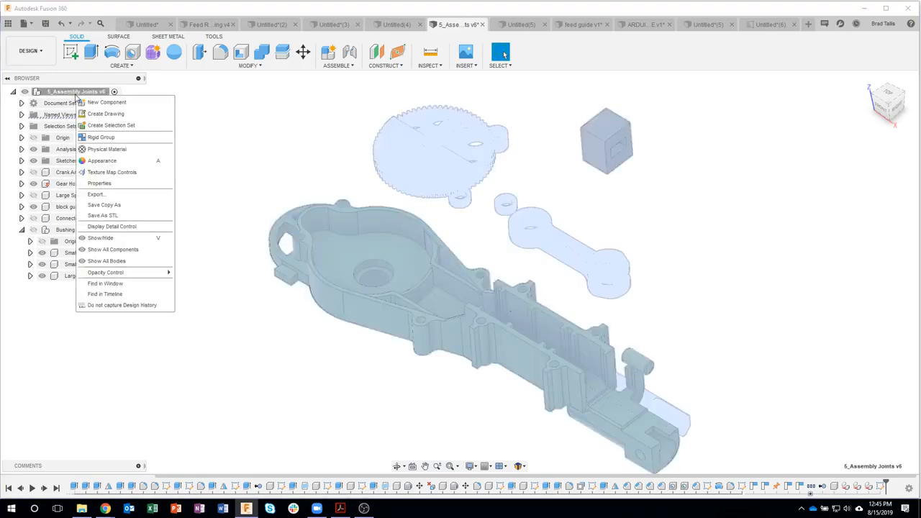
pyautogui.click(112, 249)
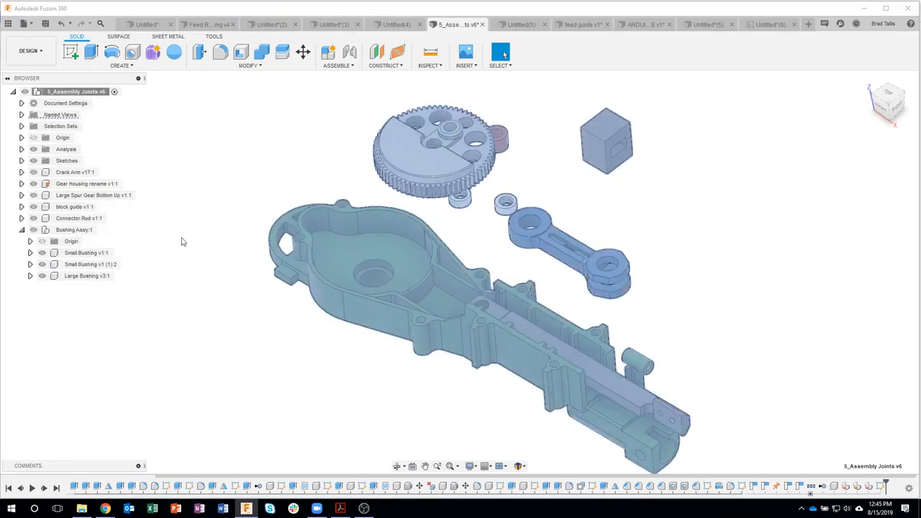
pyautogui.click(224, 328)
pyautogui.keyDown('shift'); pyautogui.moveTo(225, 328); pyautogui.dragTo(211, 286, button='middle'); pyautogui.keyUp('shift')
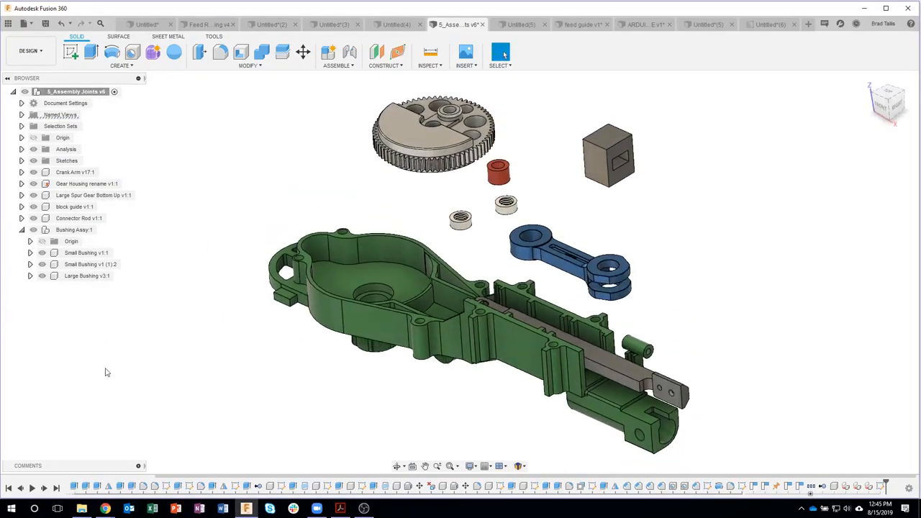
# Step: Hide both small bushings, the large bushing, the block guide, connector rod, bushing assembly and gear housing
pyautogui.click(41, 264)
pyautogui.click(41, 253)
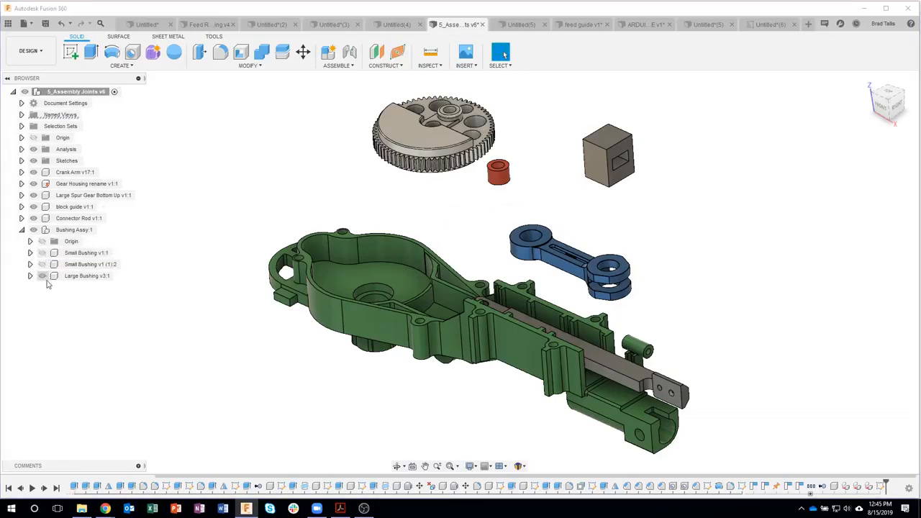
pyautogui.click(42, 275)
pyautogui.click(33, 206)
pyautogui.click(33, 218)
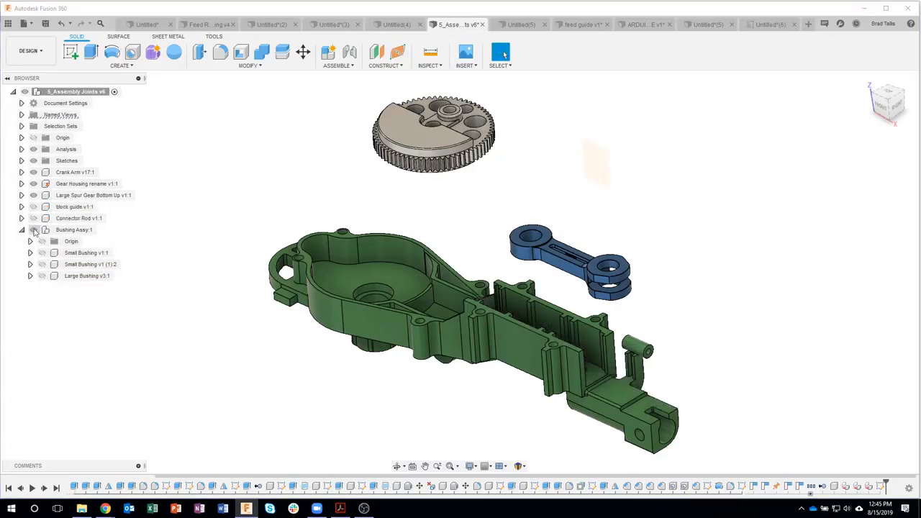
pyautogui.click(33, 184)
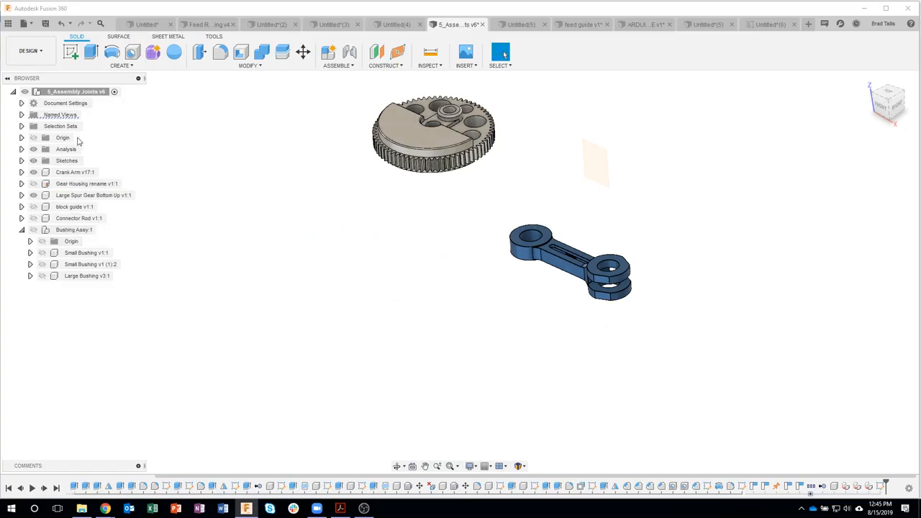
# Step: Restore every hidden component and nested bushing with the assembly's Show All Components command
pyautogui.rightClick(70, 93)
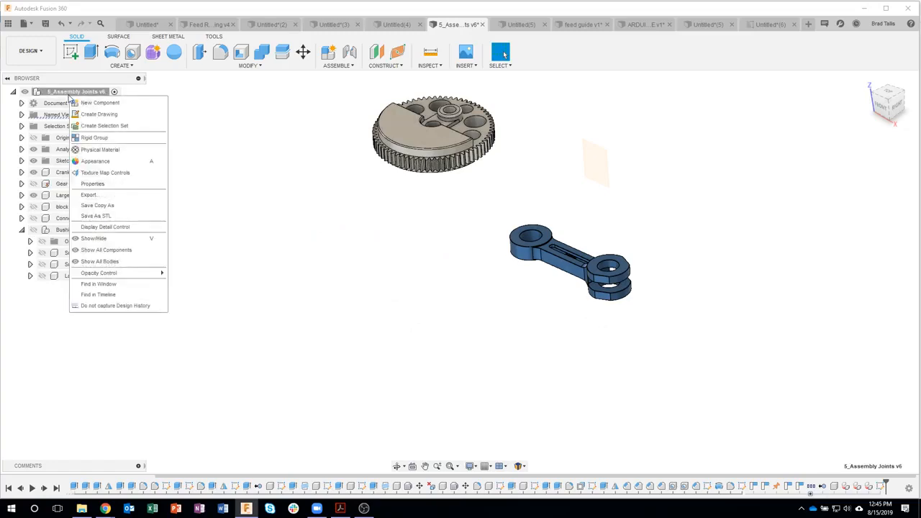
pyautogui.click(127, 250)
pyautogui.click(201, 287)
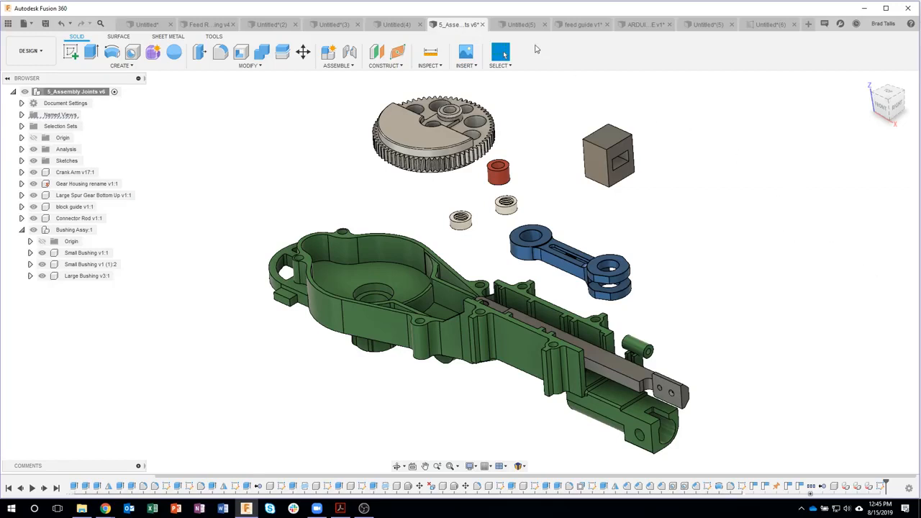
# Step: Switch to the feed guide v1 document
pyautogui.click(519, 25)
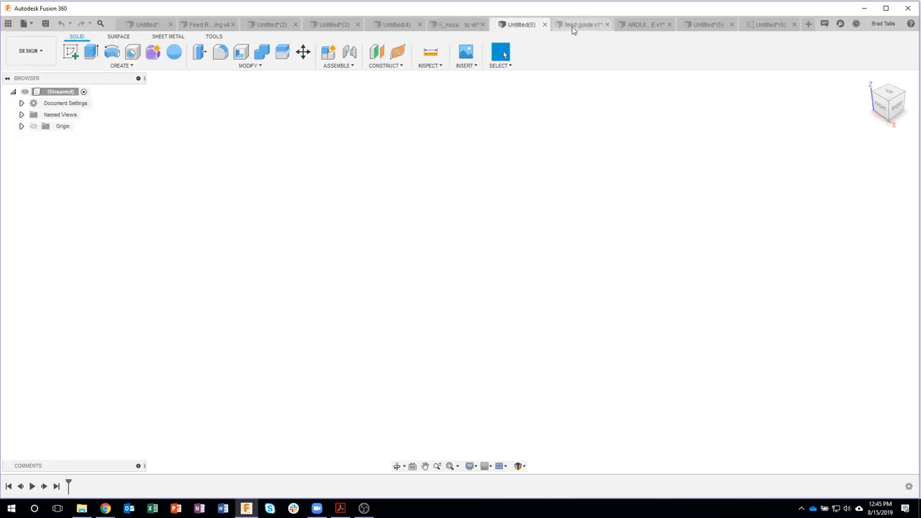
pyautogui.click(573, 26)
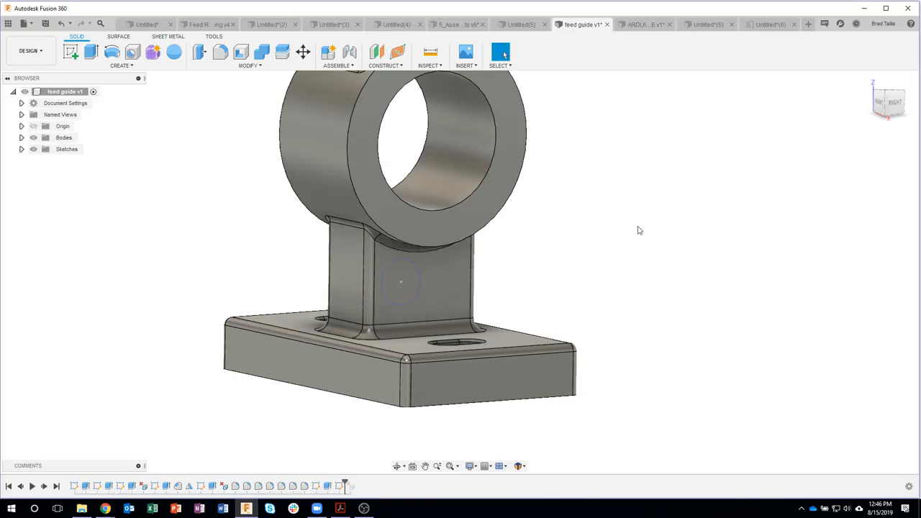
pyautogui.press('Home')
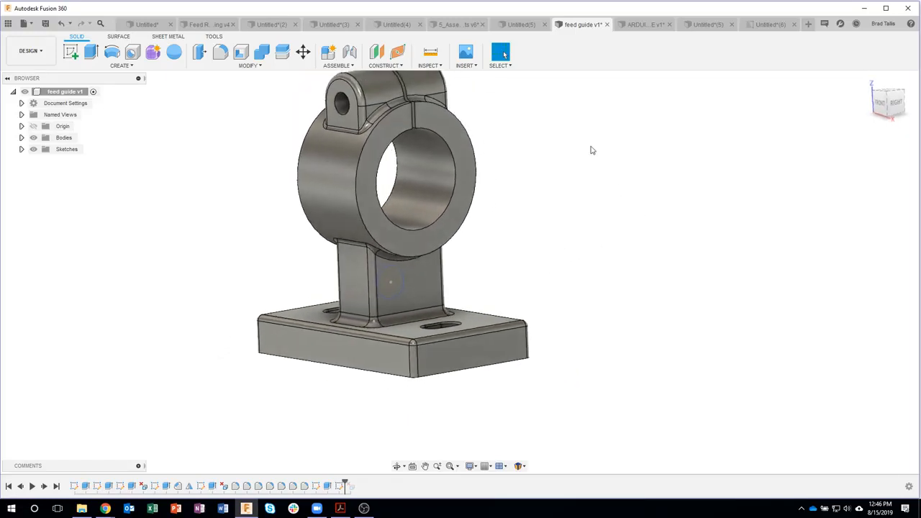
# Step: Try extruding the sketched circle on the support post outward about 51 mm as a cut
pyautogui.rightClick(585, 148)
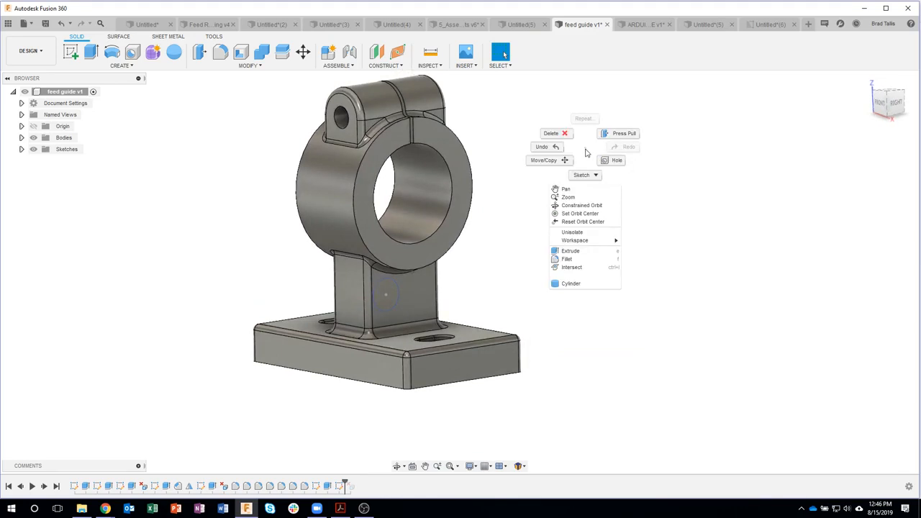
pyautogui.click(582, 253)
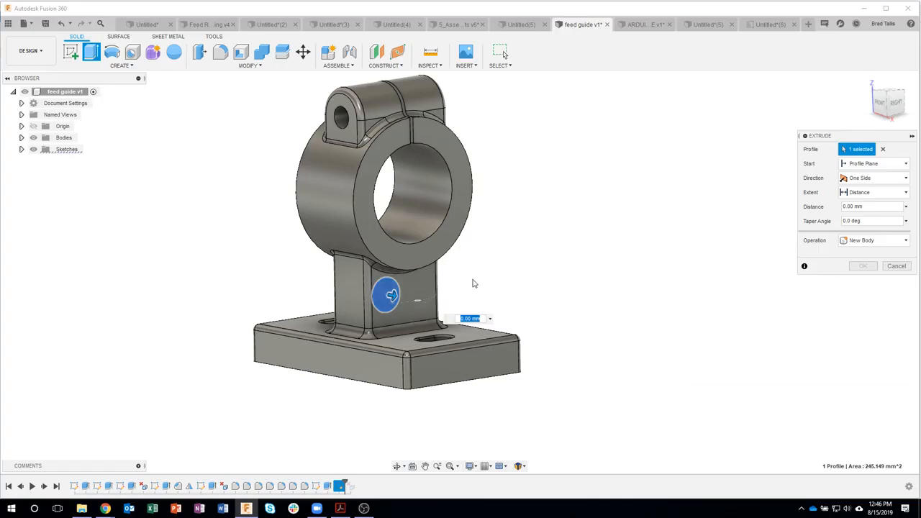
pyautogui.moveTo(393, 295); pyautogui.dragTo(453, 307)
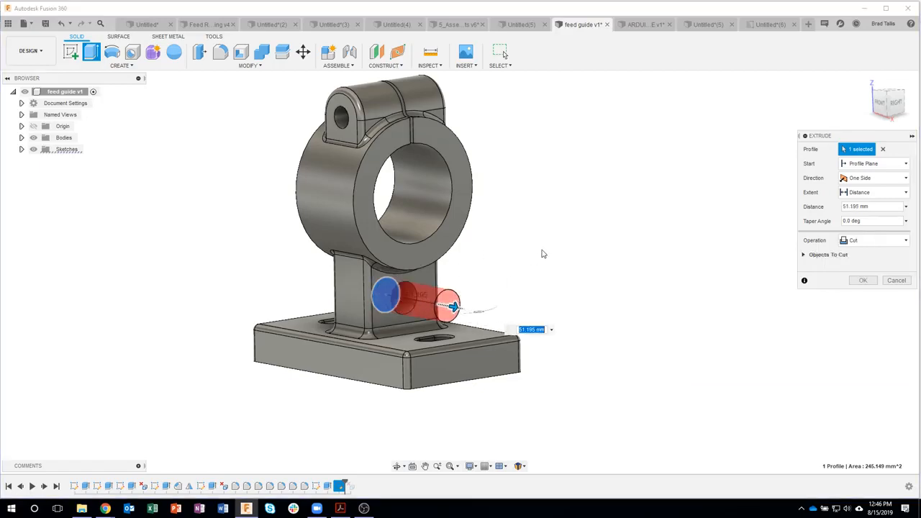
pyautogui.keyDown('shift'); pyautogui.moveTo(807, 143); pyautogui.dragTo(719, 266, button='middle'); pyautogui.keyUp('shift')
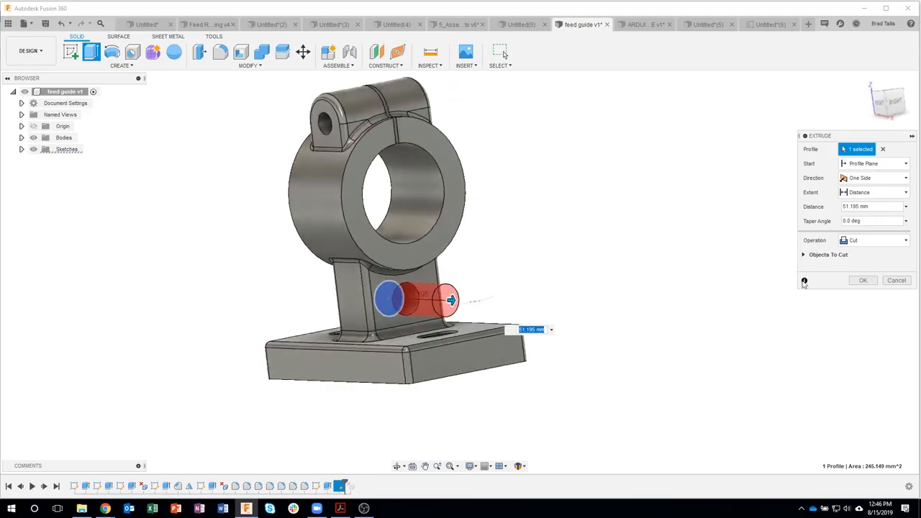
pyautogui.click(863, 280)
pyautogui.keyDown('shift'); pyautogui.moveTo(663, 241); pyautogui.dragTo(584, 156, button='middle'); pyautogui.keyUp('shift')
pyautogui.rightClick(583, 156)
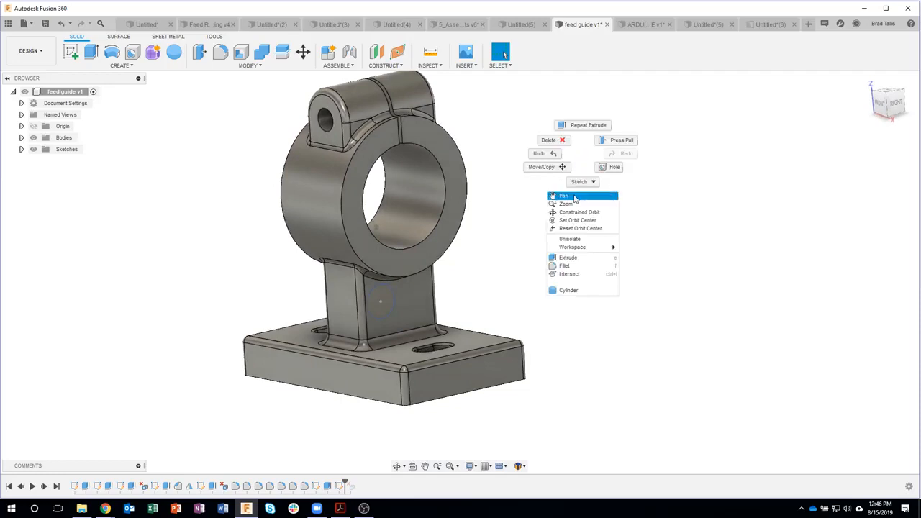
pyautogui.click(568, 257)
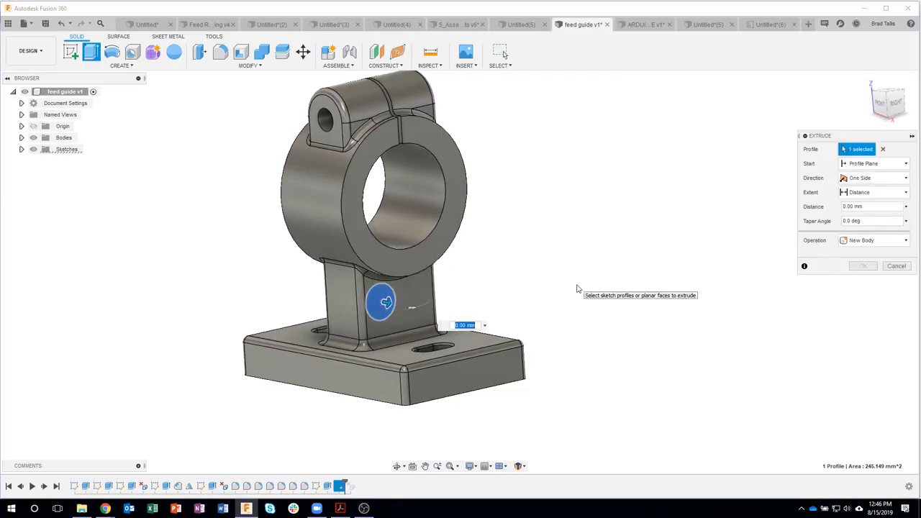
pyautogui.click(892, 266)
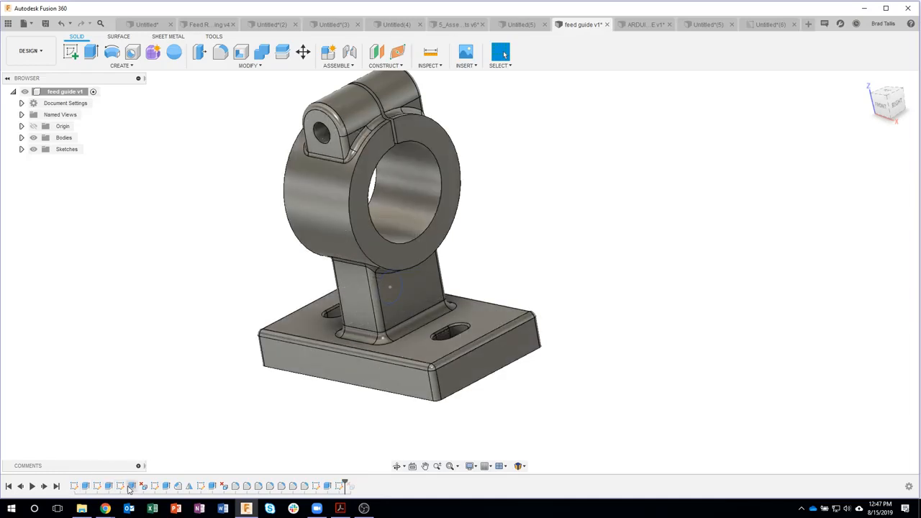
# Step: Edit the Slot Sketch and delete its 10 mm, 35 mm and 12 mm diameter dimensions
pyautogui.click(153, 487)
pyautogui.doubleClick(154, 487)
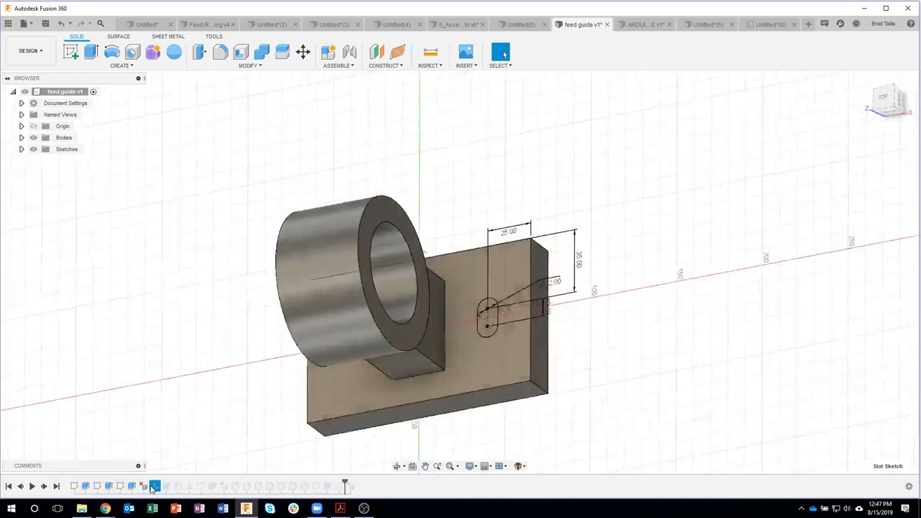
pyautogui.scroll(4, 547, 259)
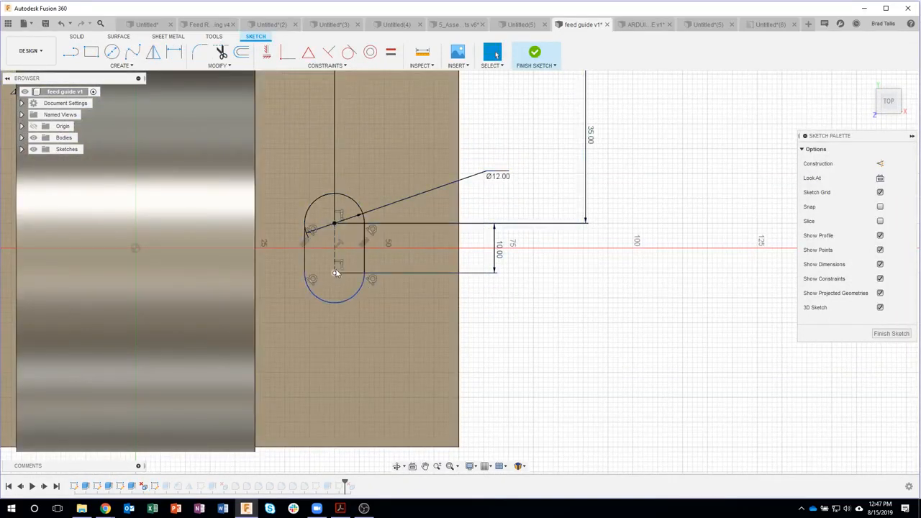
pyautogui.click(503, 256)
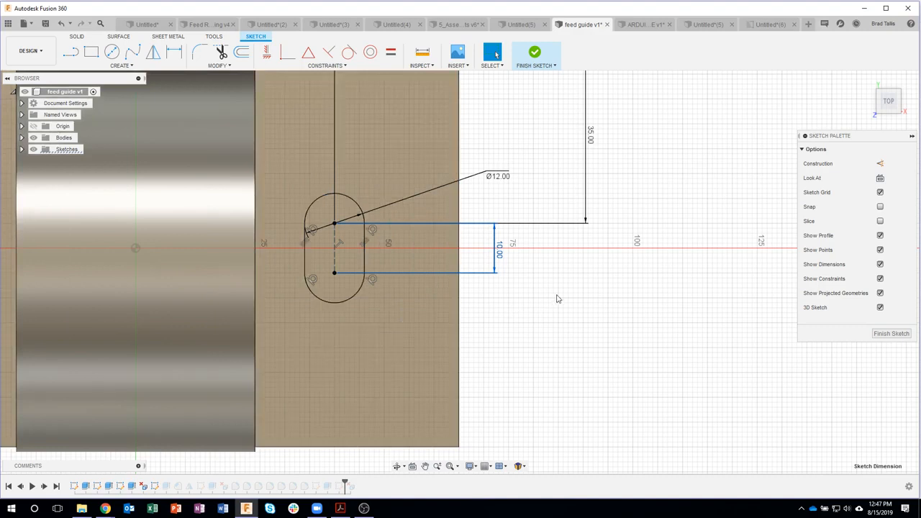
pyautogui.press('Delete')
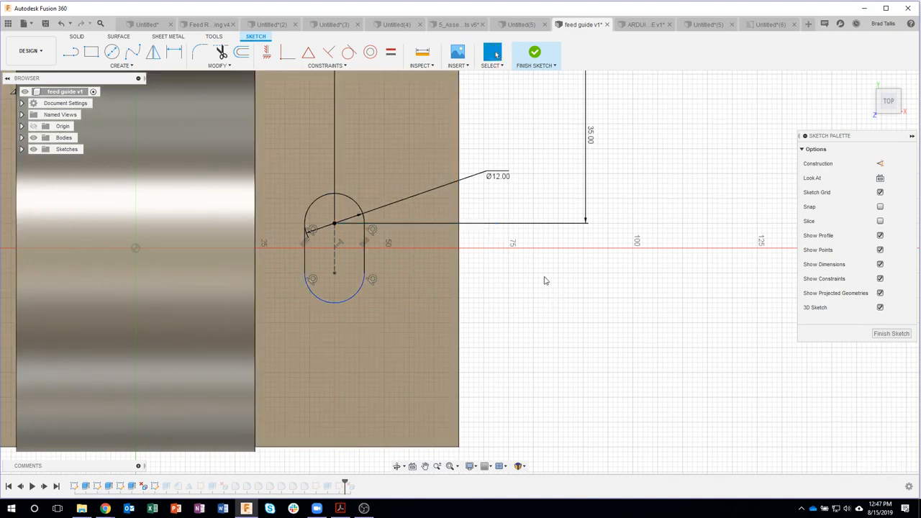
pyautogui.click(524, 227)
pyautogui.press('Delete')
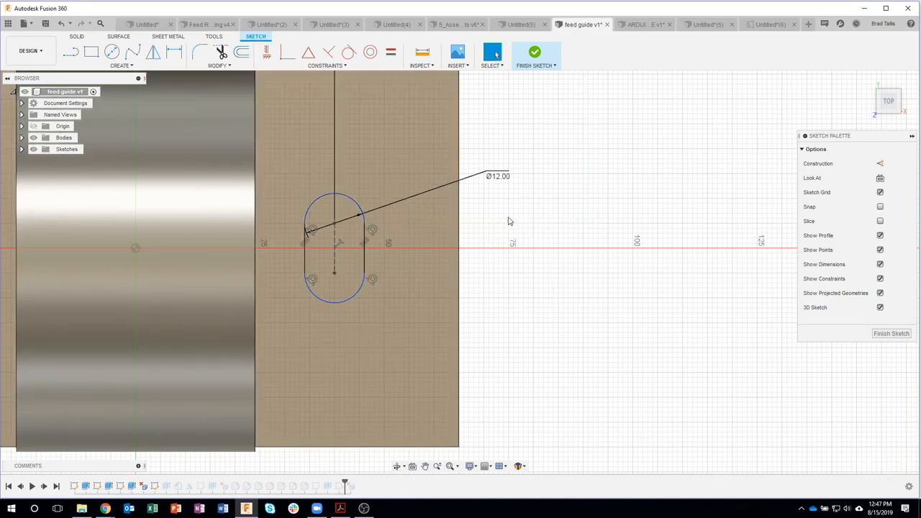
pyautogui.click(441, 186)
pyautogui.press('Delete')
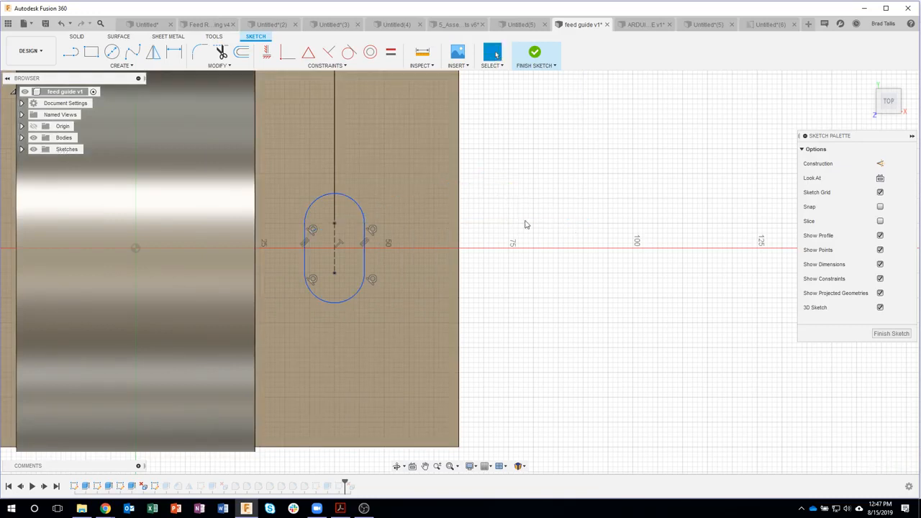
# Step: Try dimensioning the slot's overall length between its two end arcs with Pick Circle/Arc Tangent, and undo the dimension
pyautogui.moveTo(526, 222); pyautogui.dragTo(566, 229, button='middle')
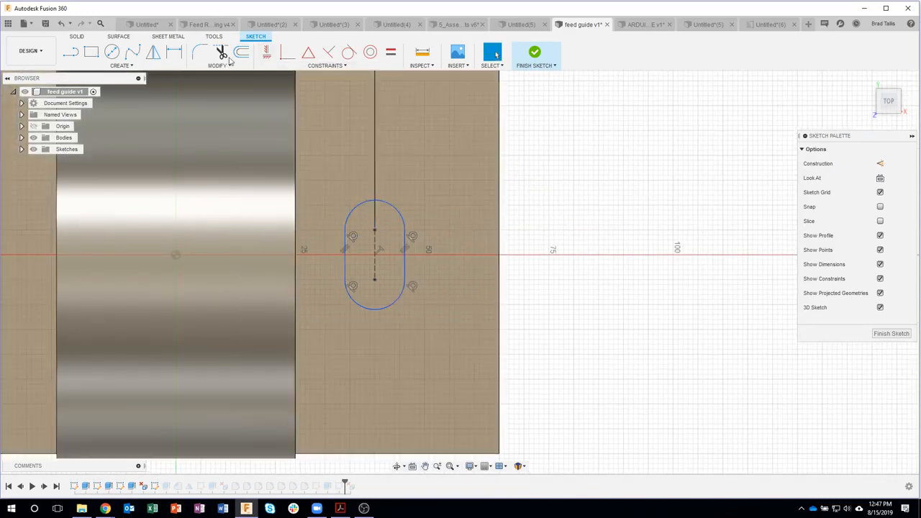
pyautogui.click(178, 55)
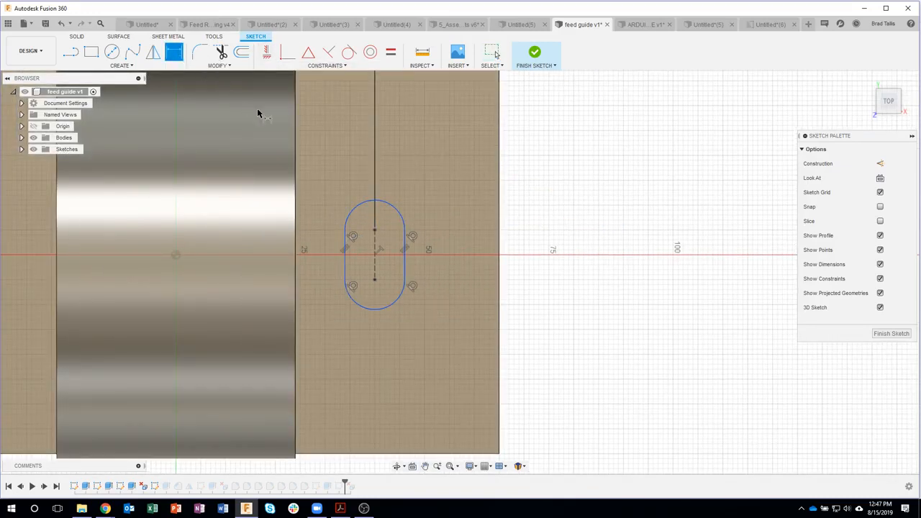
pyautogui.click(372, 230)
pyautogui.rightClick(515, 221)
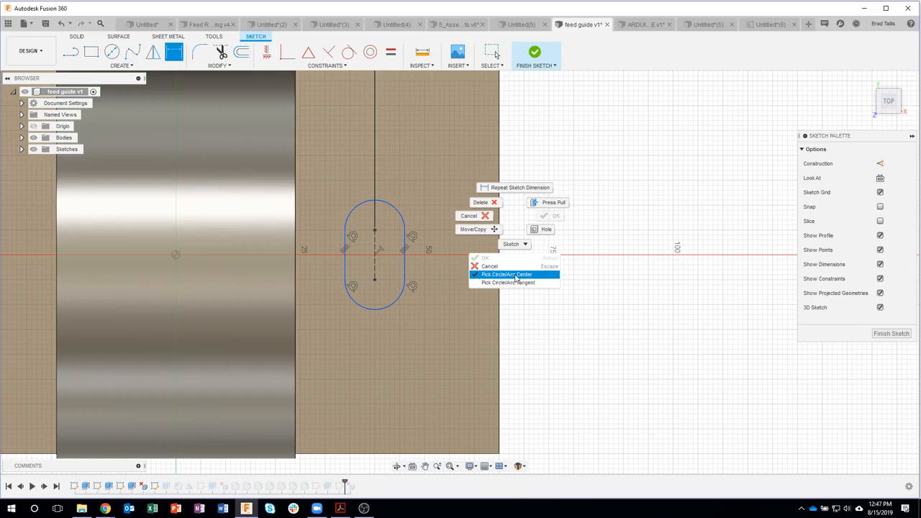
pyautogui.click(538, 285)
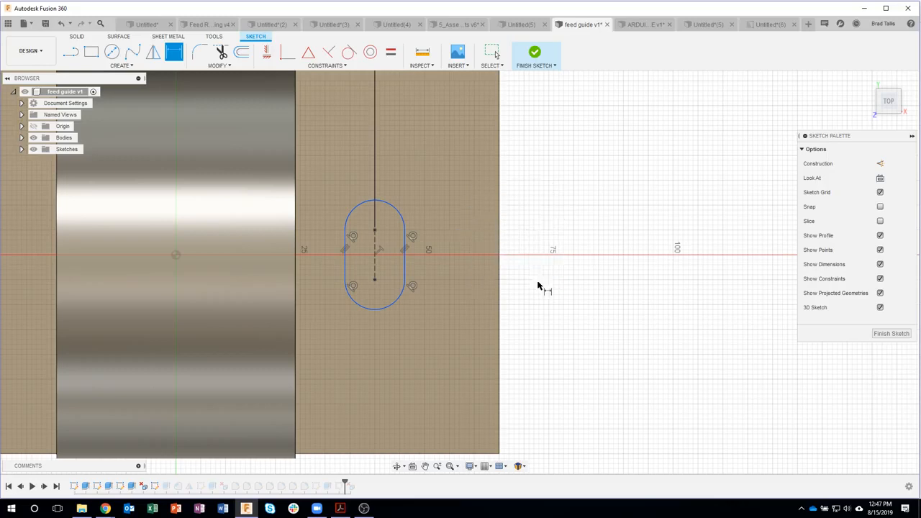
pyautogui.click(389, 206)
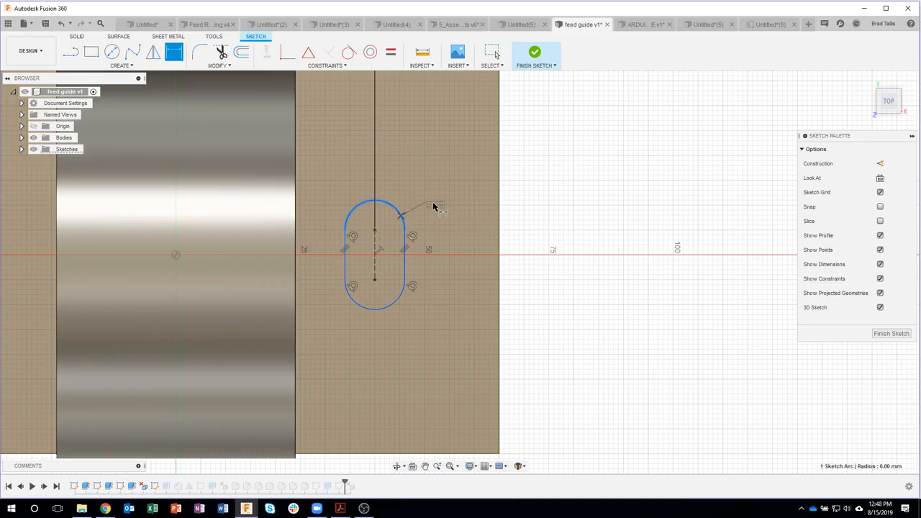
pyautogui.click(389, 309)
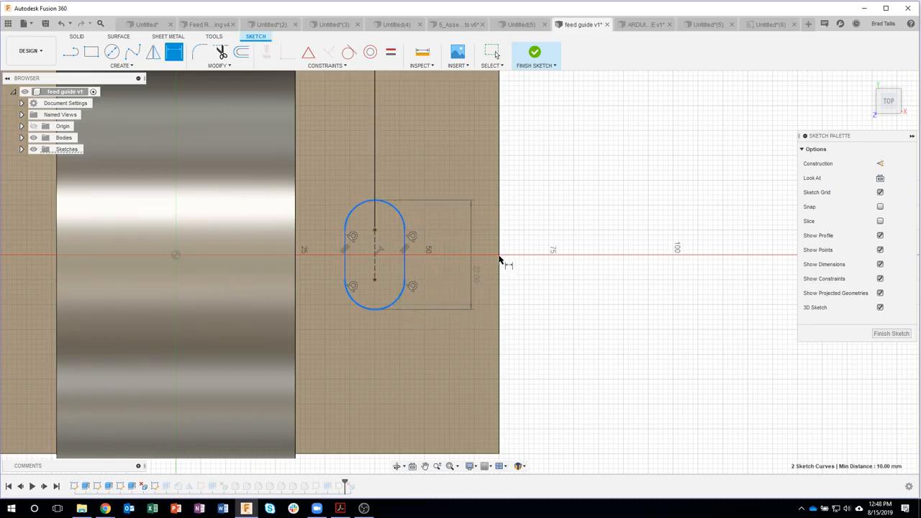
pyautogui.click(531, 252)
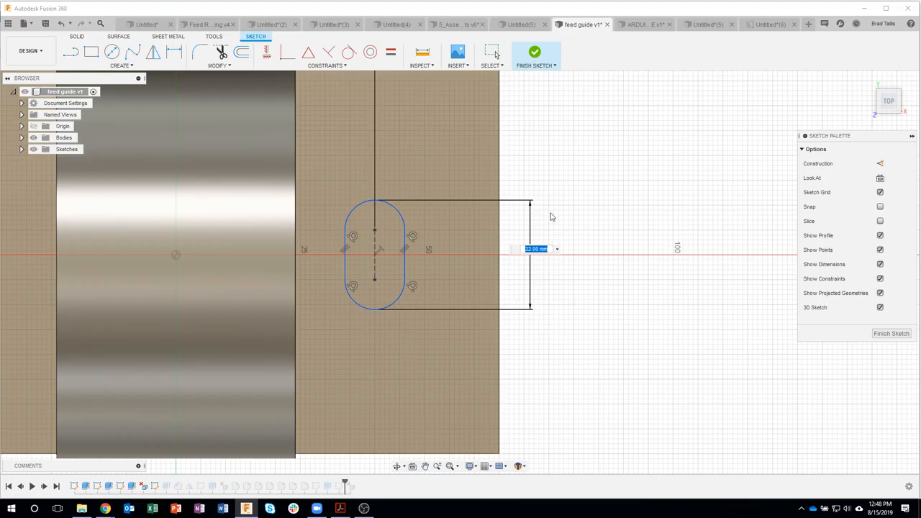
pyautogui.press('Return')
pyautogui.press('Escape')
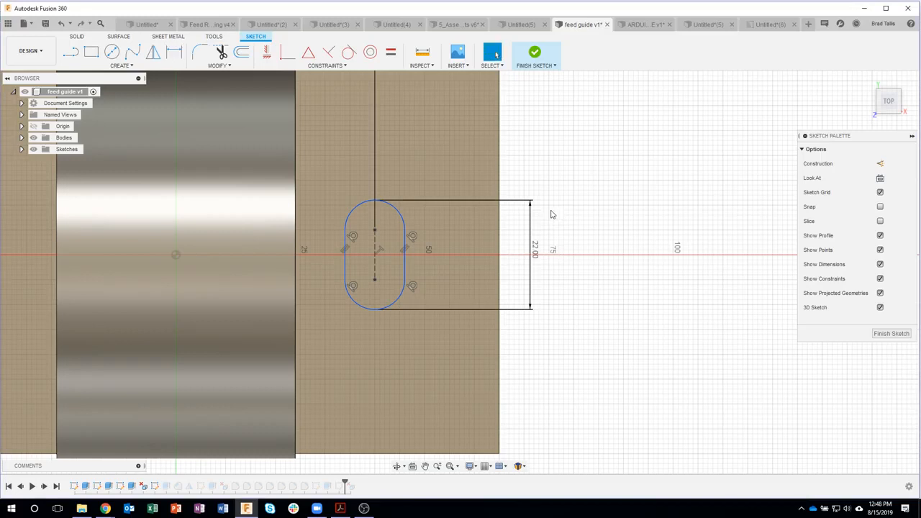
pyautogui.hotkey('ctrl', 'z')
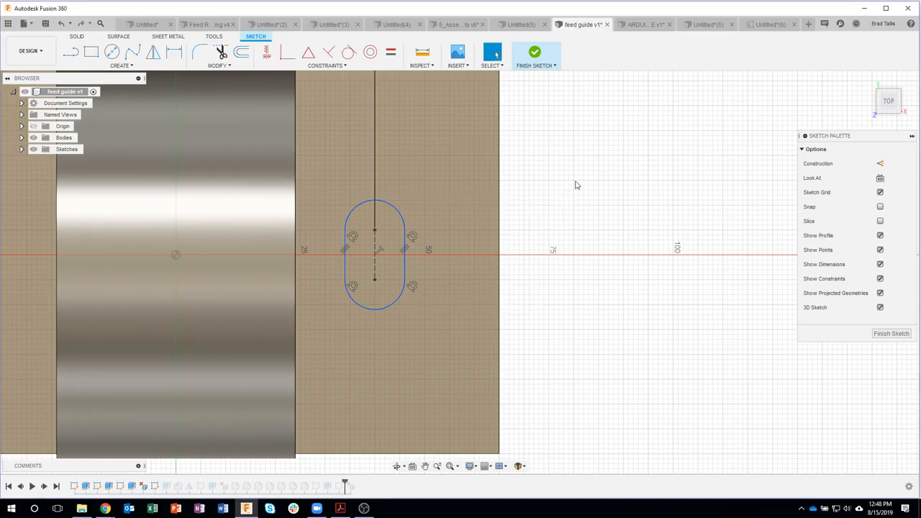
# Step: Dimension the slot from the outer edge of one end arc to the other using Pick Circle/Arc Tangent, and leave the sketch
pyautogui.click(179, 52)
pyautogui.rightClick(517, 194)
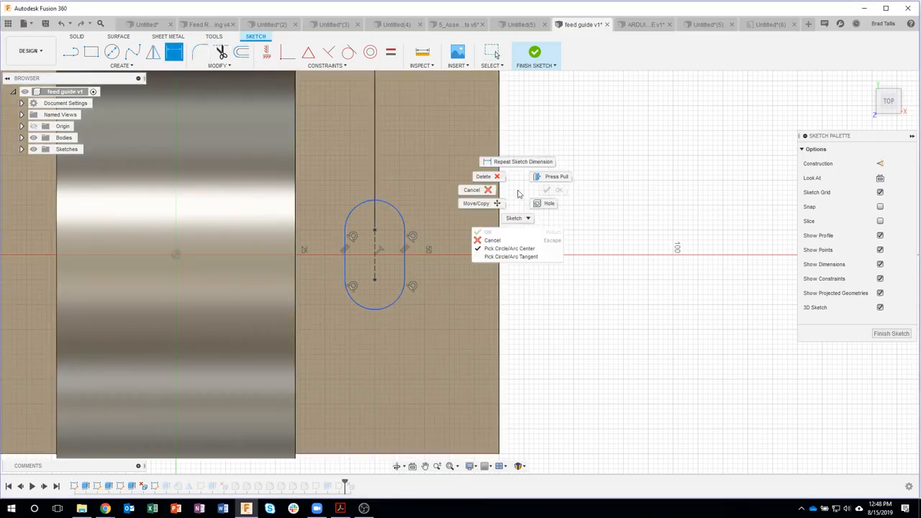
pyautogui.click(520, 258)
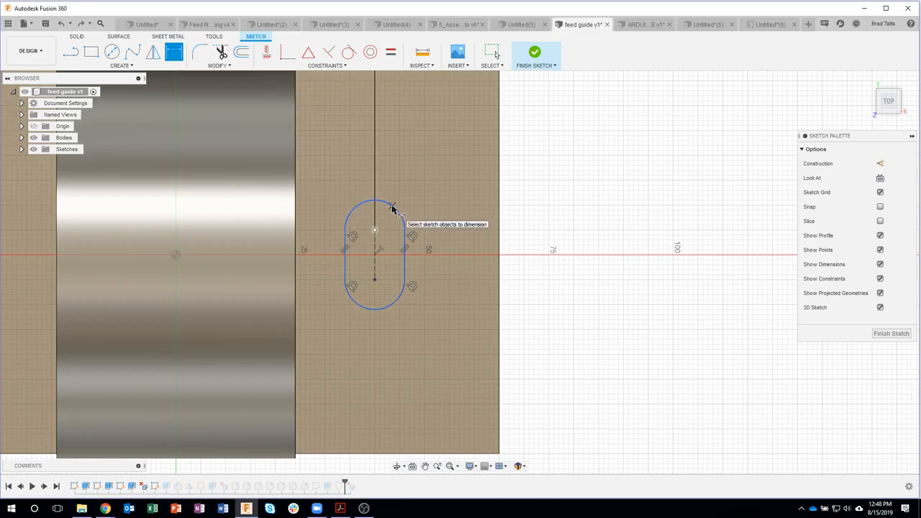
pyautogui.click(385, 305)
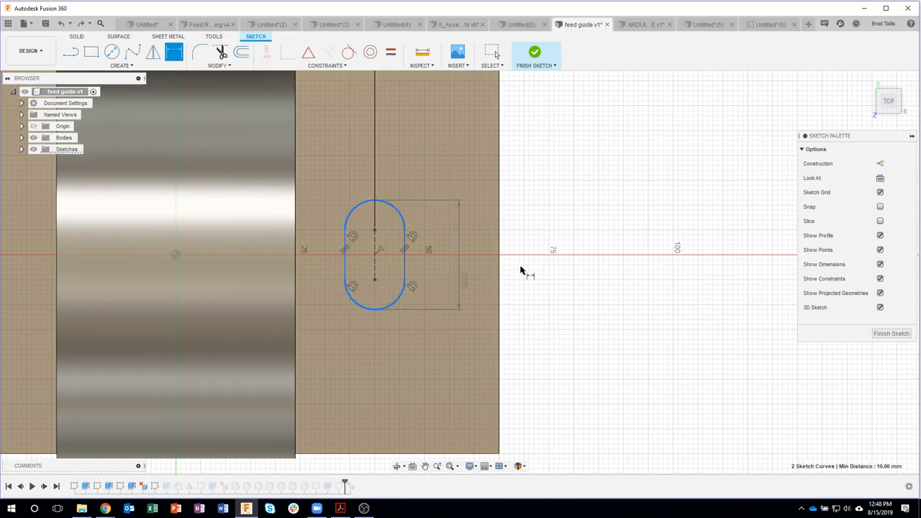
pyautogui.click(544, 261)
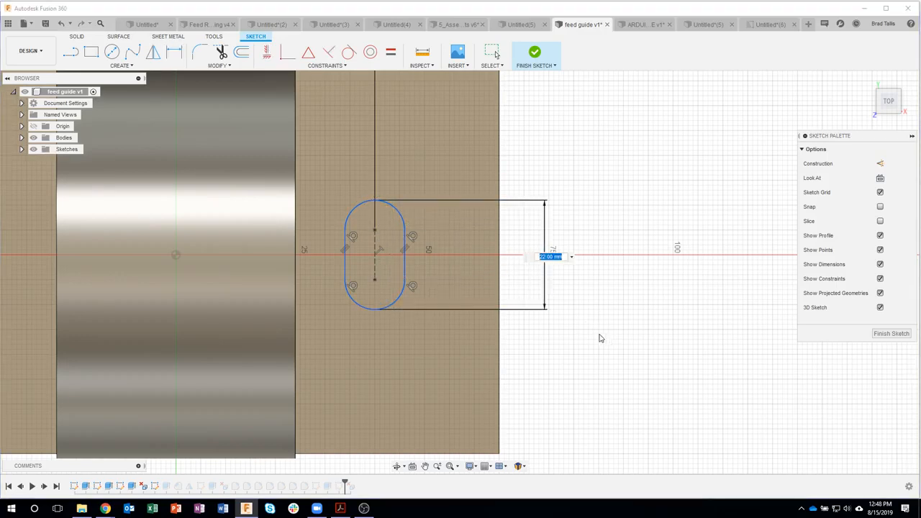
pyautogui.press('Return')
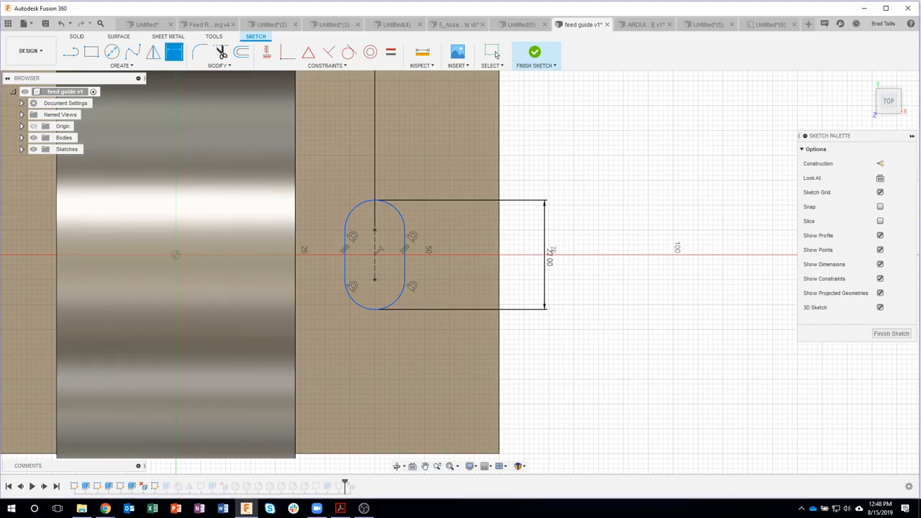
pyautogui.scroll(-5, 668, 268)
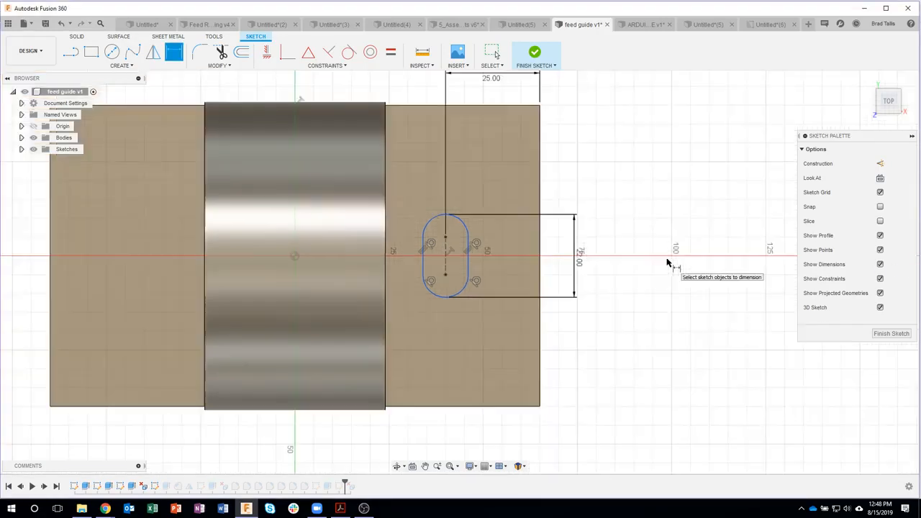
pyautogui.press('Escape')
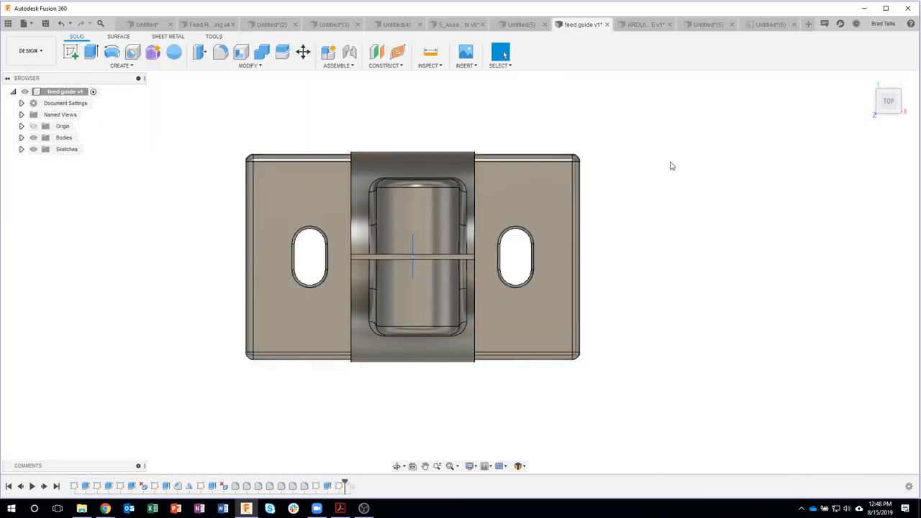
# Step: Open the support post's profile sketch from the design history to review it, and finish the sketch
pyautogui.moveTo(471, 381)
pyautogui.keyDown('shift'); pyautogui.mouseDown(button='middle')
pyautogui.moveTo(404, 255)
pyautogui.moveTo(399, 272)
pyautogui.mouseUp(button='middle'); pyautogui.keyUp('shift')
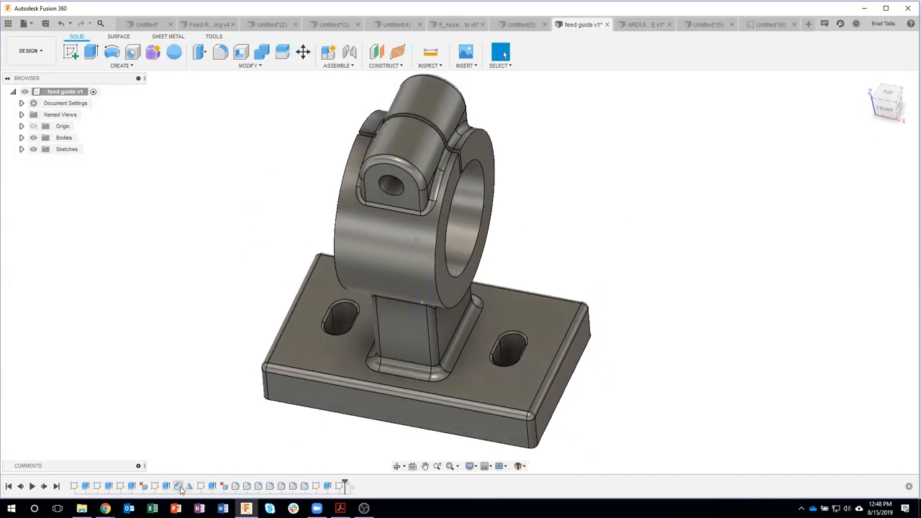
pyautogui.doubleClick(120, 486)
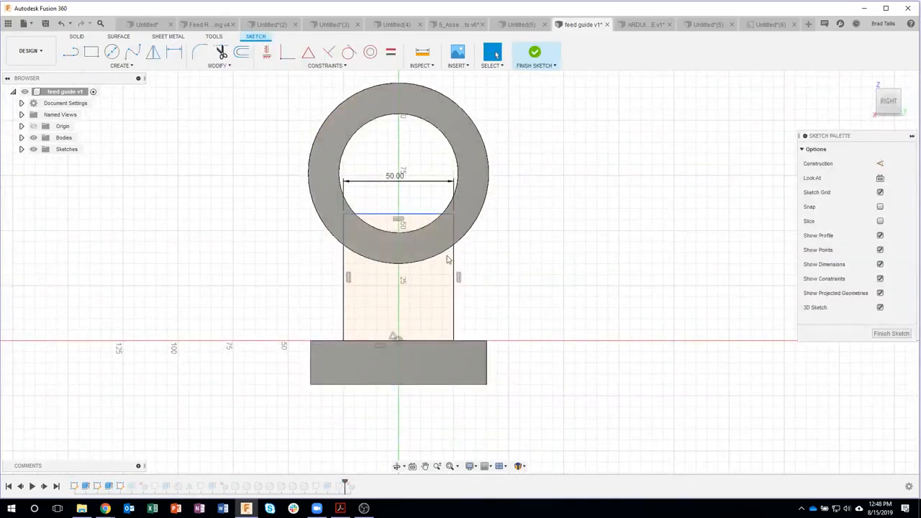
pyautogui.click(541, 63)
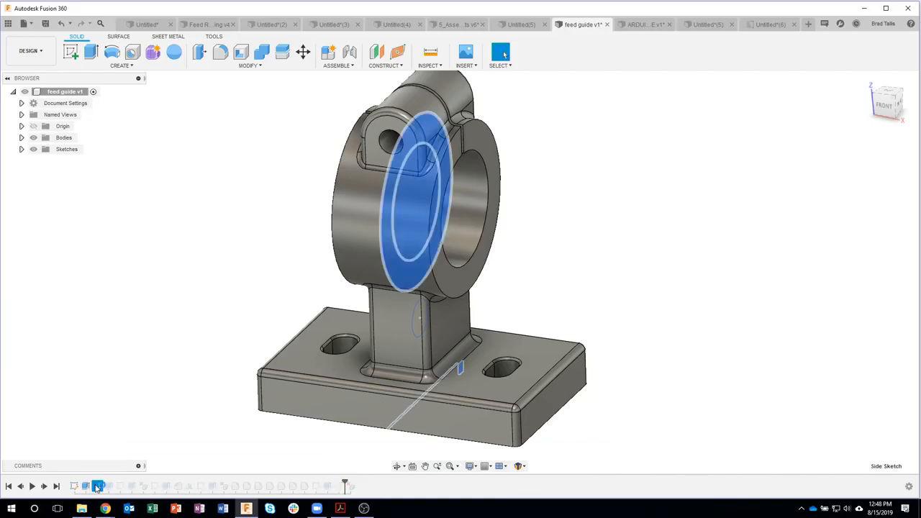
# Step: Open the Side Sketch for editing and try dimensioning the vertical edge of the base block
pyautogui.doubleClick(97, 488)
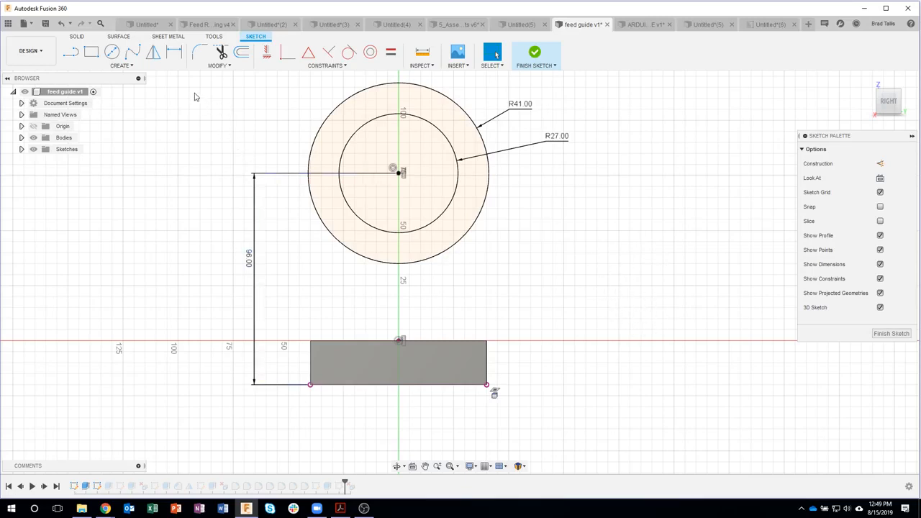
pyautogui.click(174, 52)
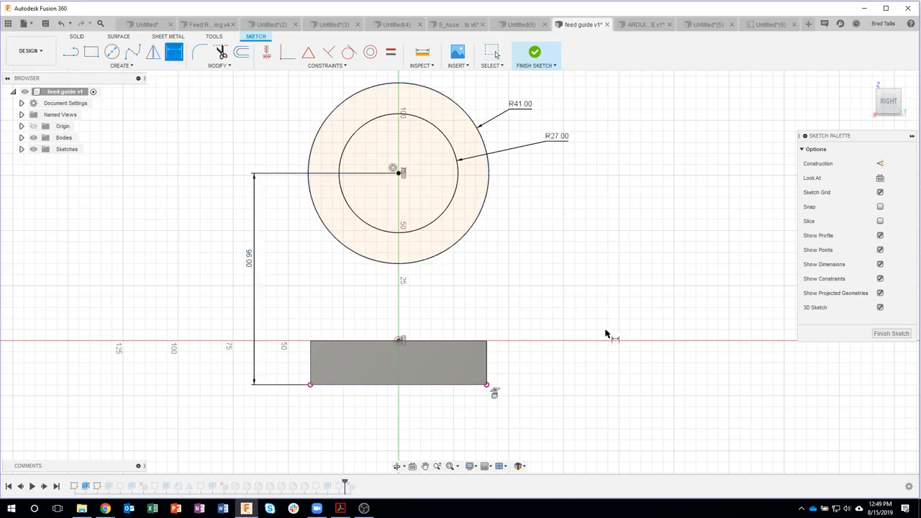
pyautogui.click(486, 361)
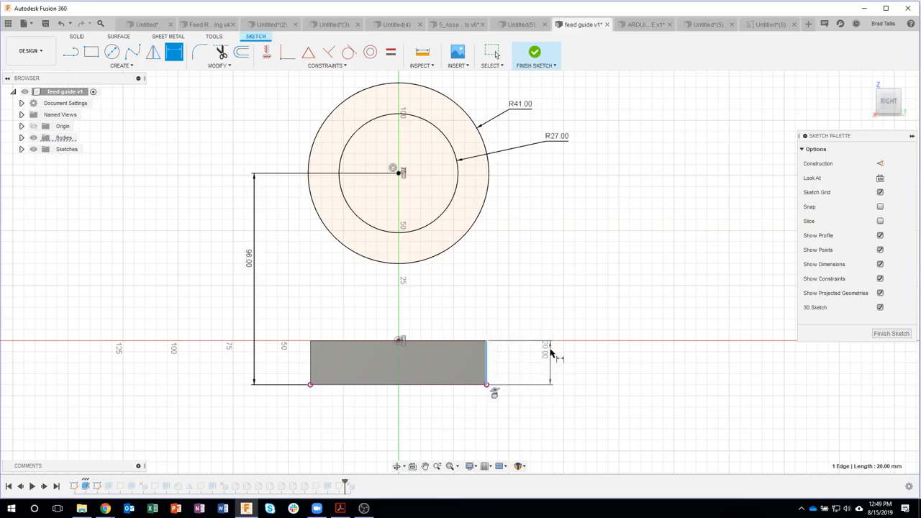
pyautogui.press('Escape')
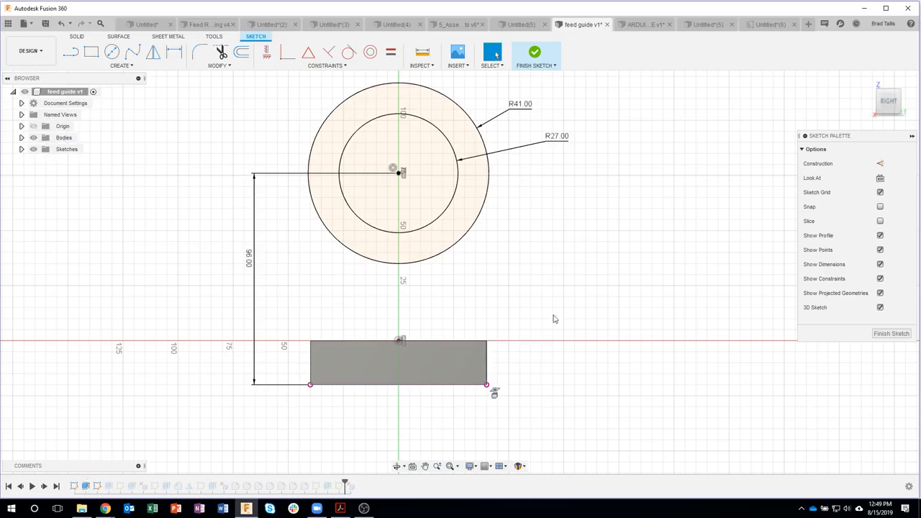
# Step: Start a dimension between the circles' center point and the base block's upper corner, and force it to Horizontal
pyautogui.click(178, 54)
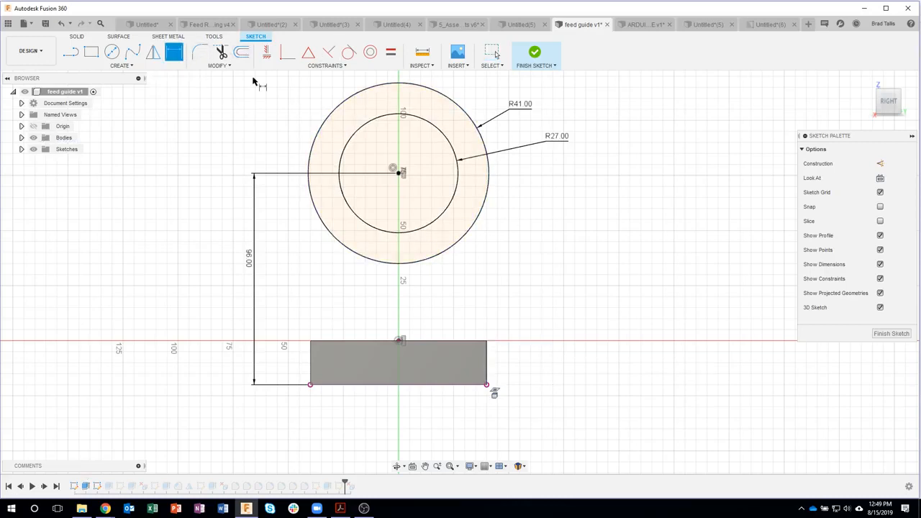
pyautogui.click(397, 175)
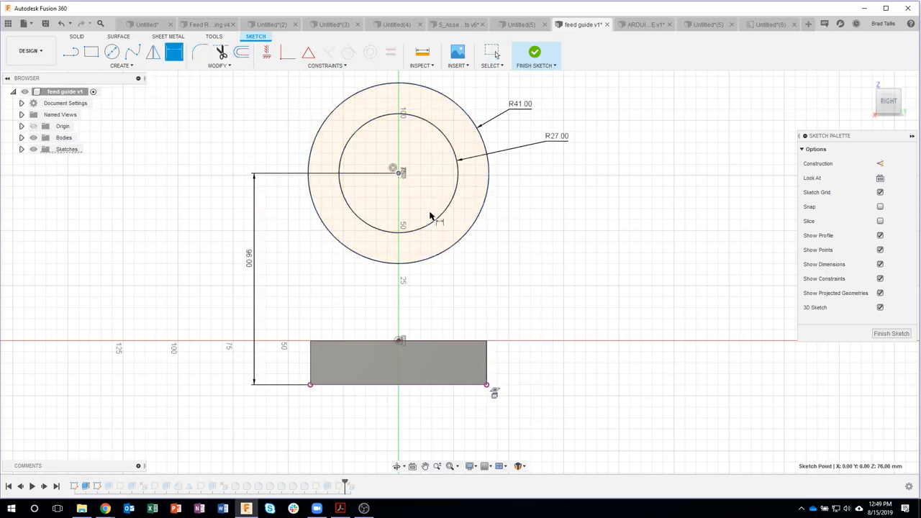
pyautogui.click(486, 341)
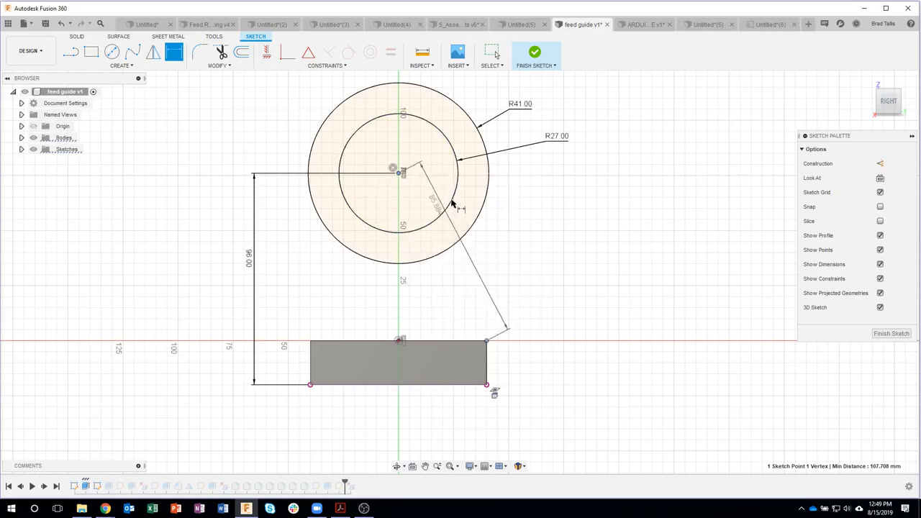
pyautogui.press('Escape')
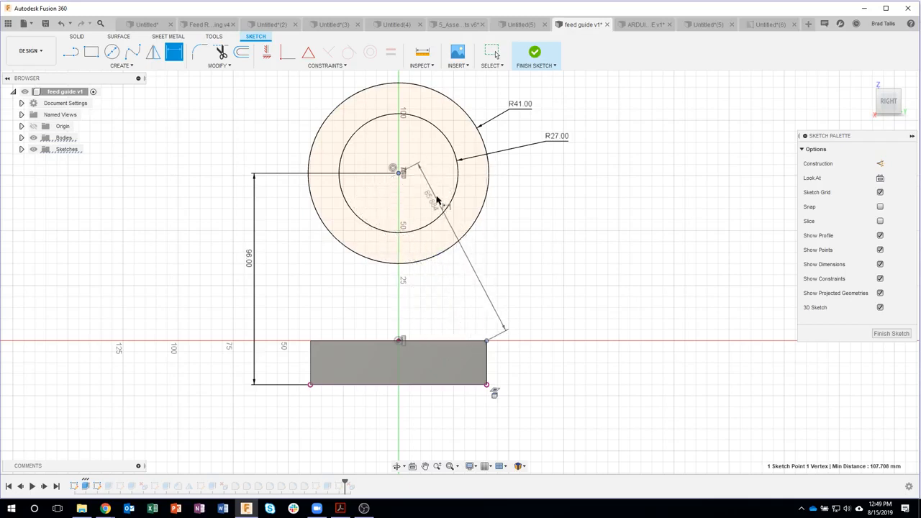
pyautogui.rightClick(498, 238)
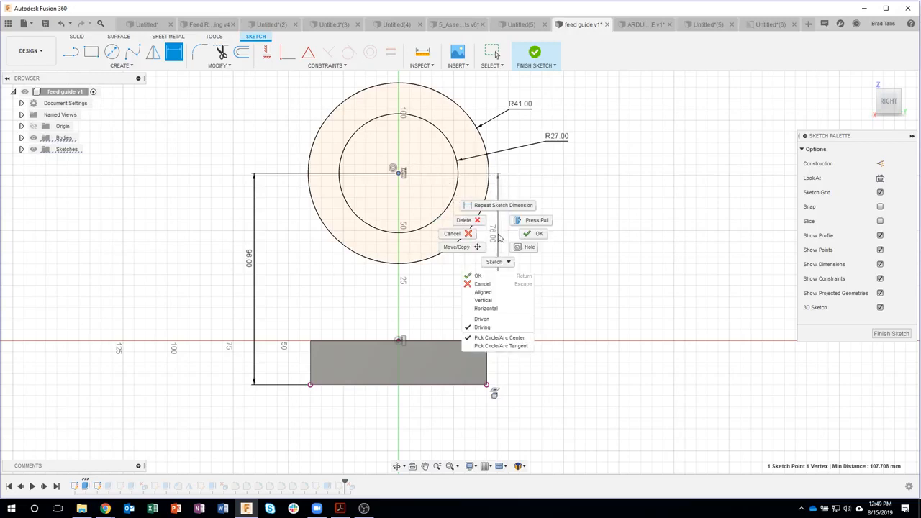
pyautogui.click(505, 308)
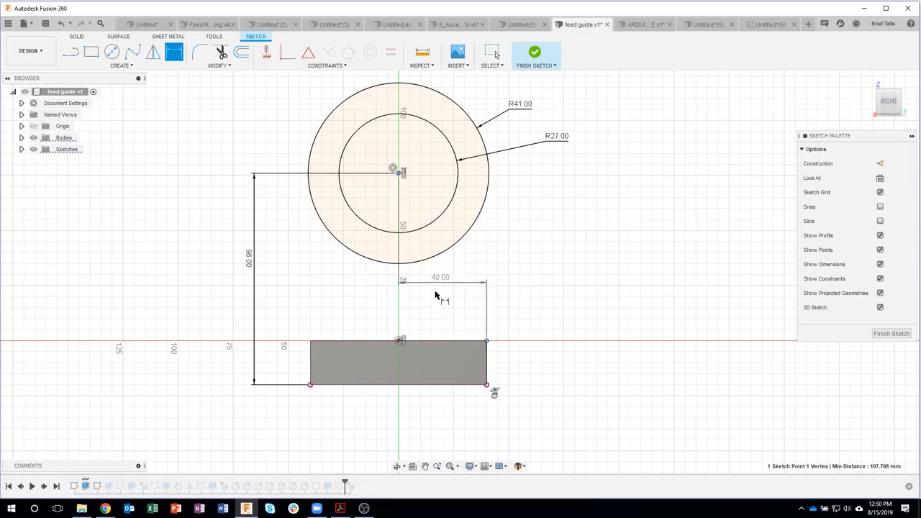
# Step: Switch the pending dimension to Aligned and on to Vertical, and try to place it beside the circles
pyautogui.rightClick(468, 286)
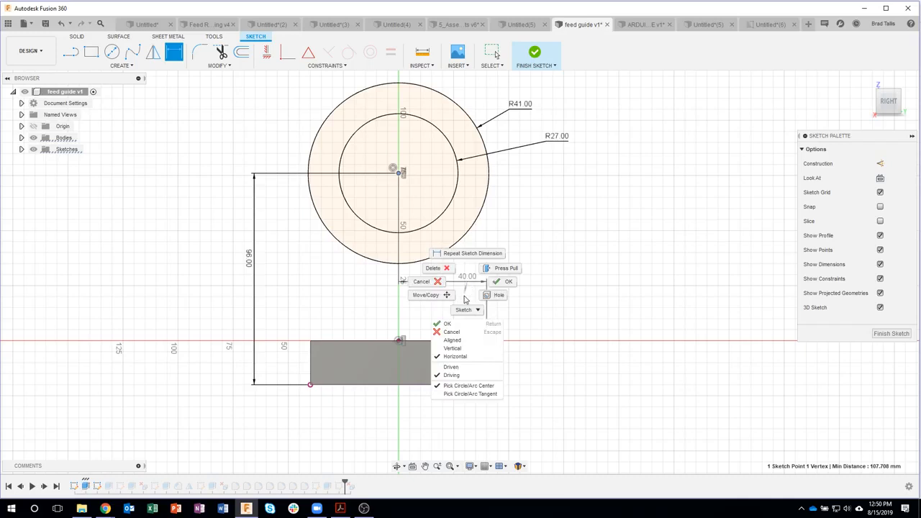
pyautogui.click(460, 349)
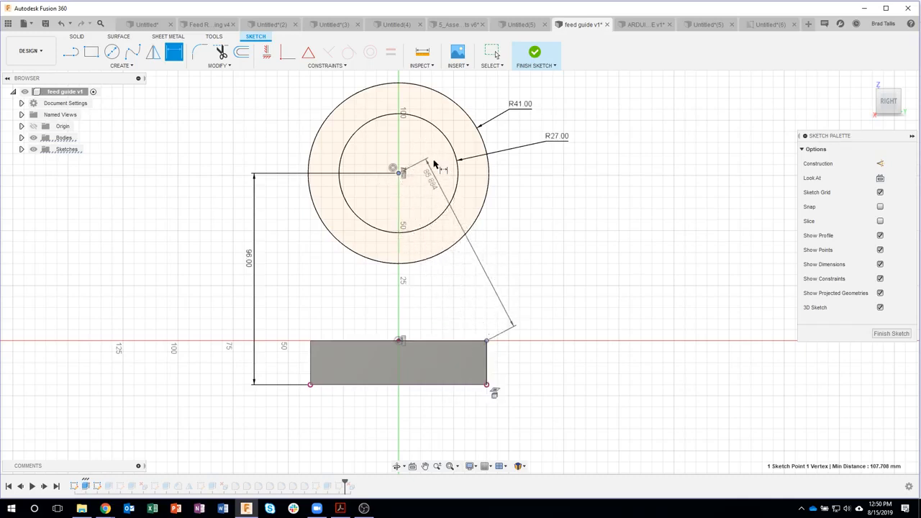
pyautogui.rightClick(475, 267)
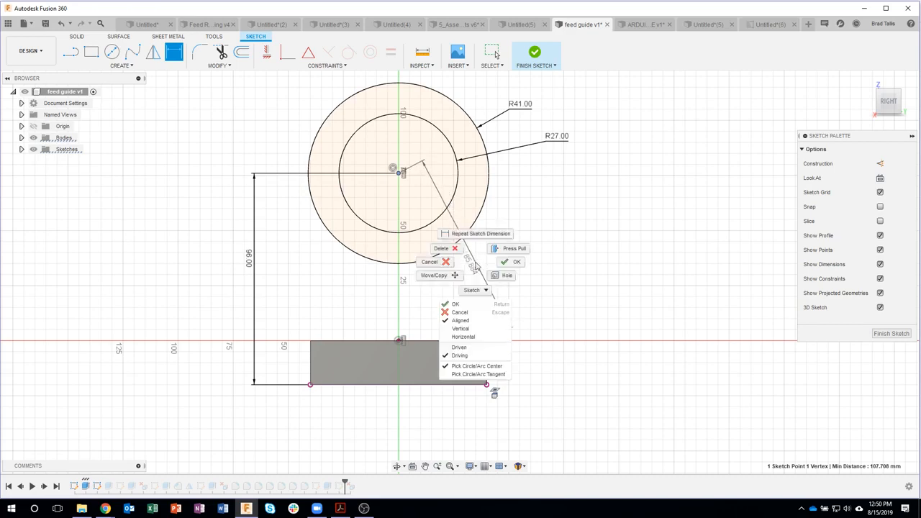
pyautogui.click(473, 325)
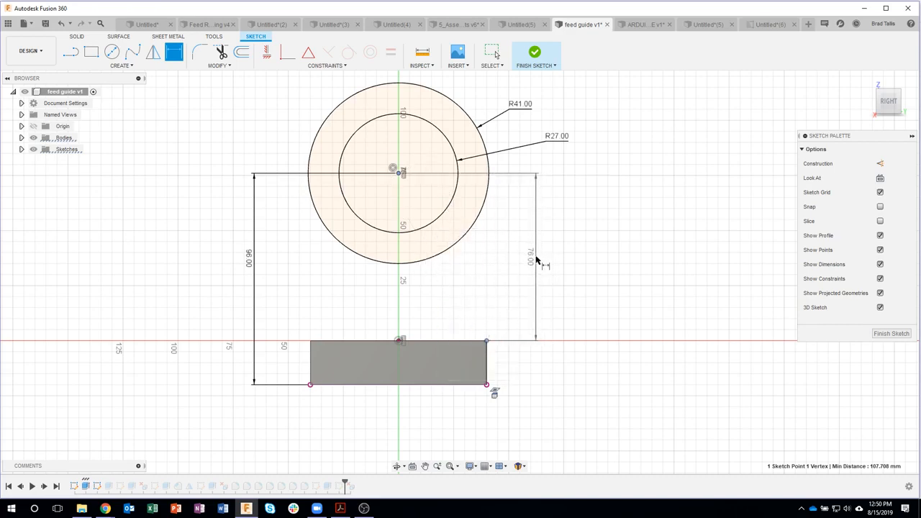
pyautogui.click(540, 256)
pyautogui.click(528, 266)
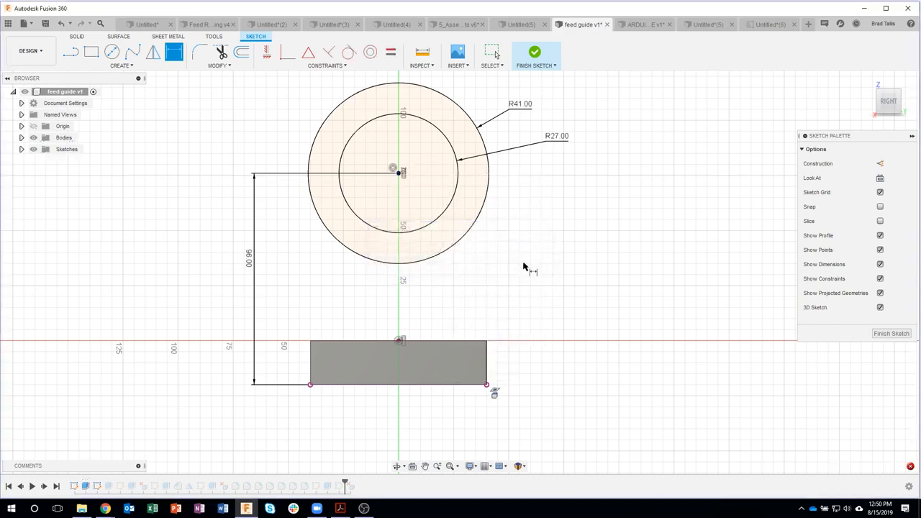
# Step: Preview a second center-to-corner dimension locked to Vertical, and cancel it
pyautogui.click(400, 176)
pyautogui.click(490, 339)
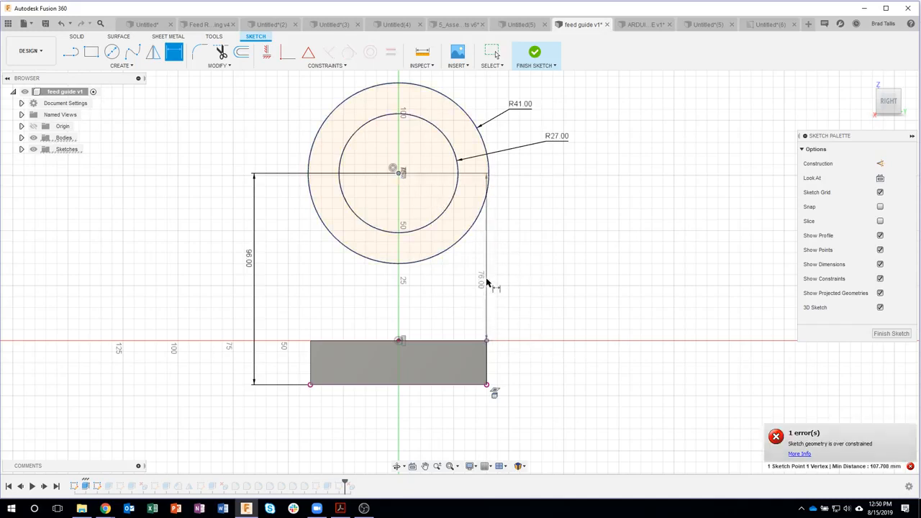
pyautogui.rightClick(475, 277)
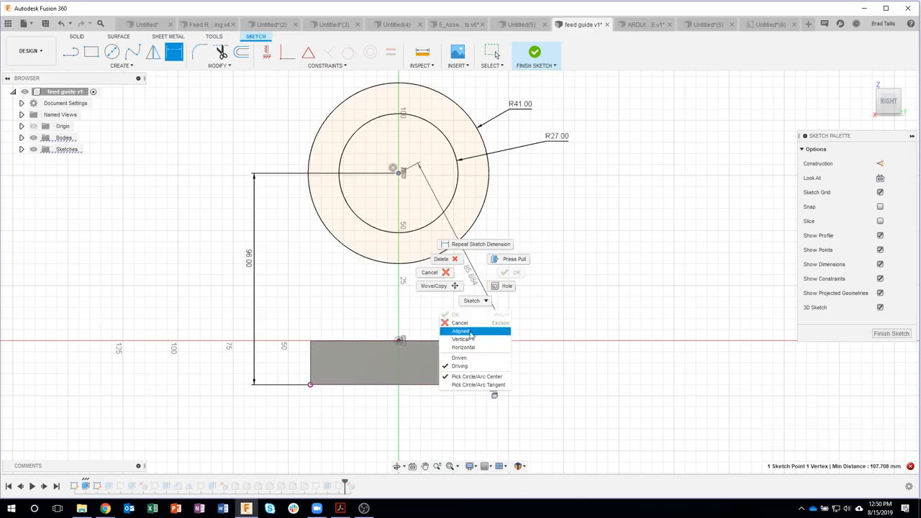
pyautogui.click(473, 339)
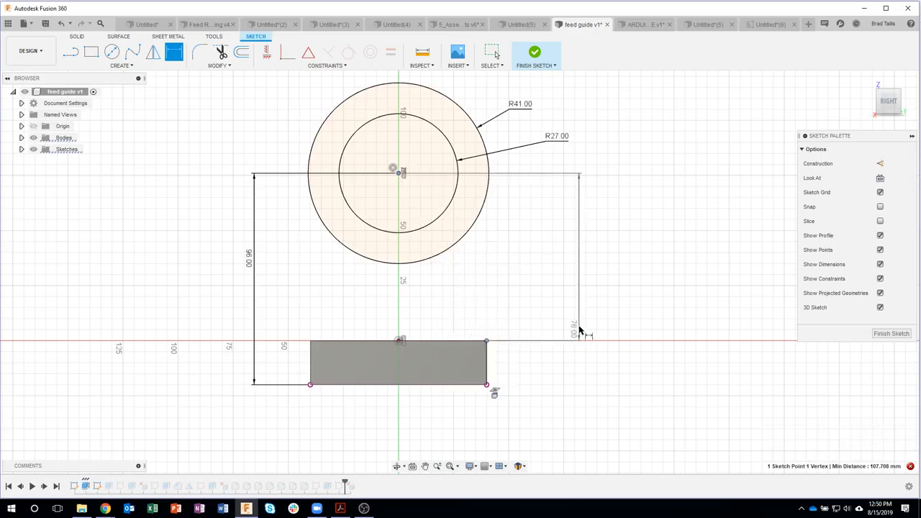
pyautogui.press('Escape')
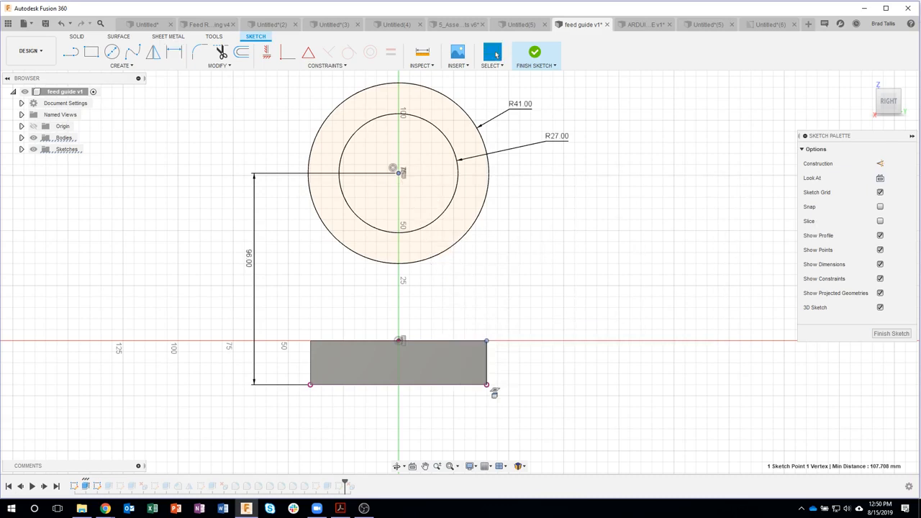
# Step: Switch to the ARDUINO DUE design and look through its component list
pyautogui.click(644, 25)
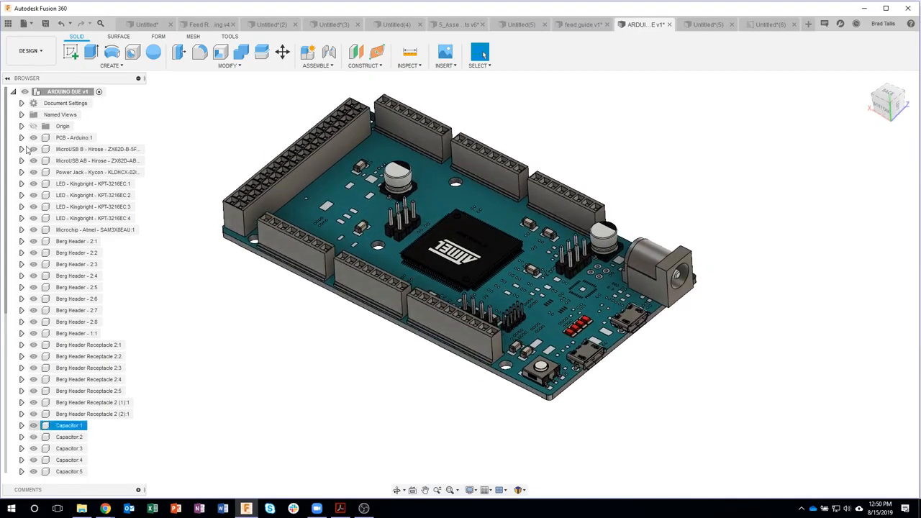
pyautogui.scroll(-4, 7, 203)
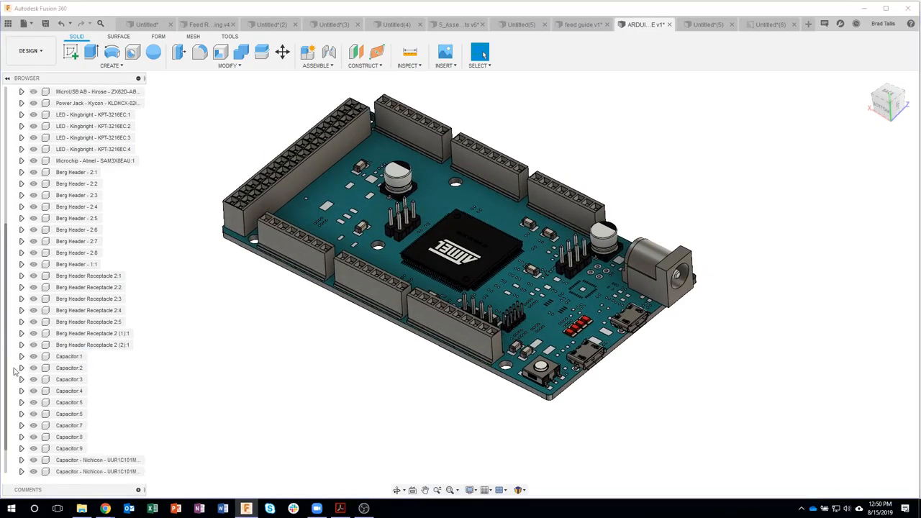
pyautogui.scroll(4, 11, 166)
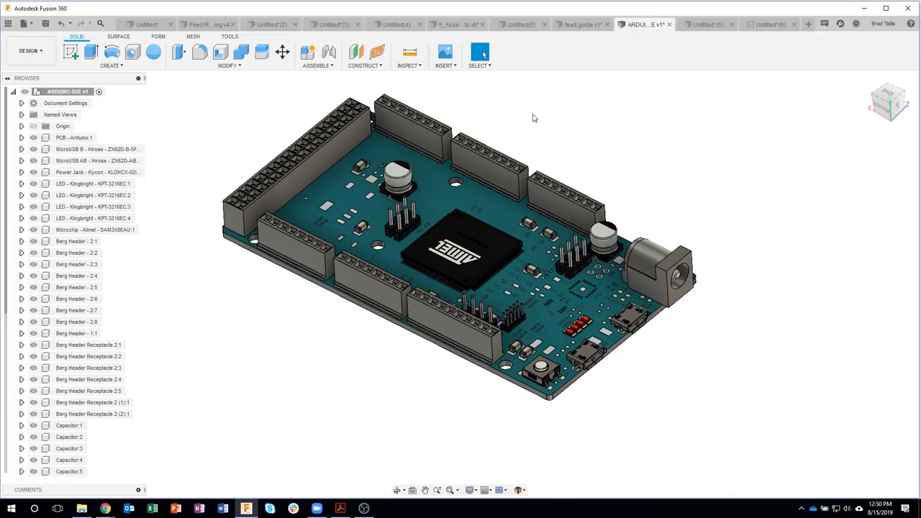
# Step: Find the components named "LED" with Select By Name, and cancel the selection
pyautogui.click(490, 66)
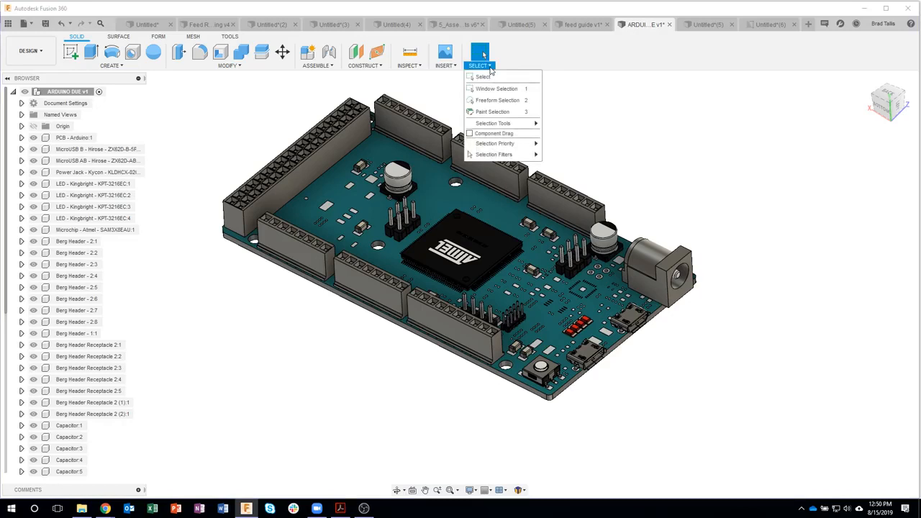
pyautogui.moveTo(506, 127)
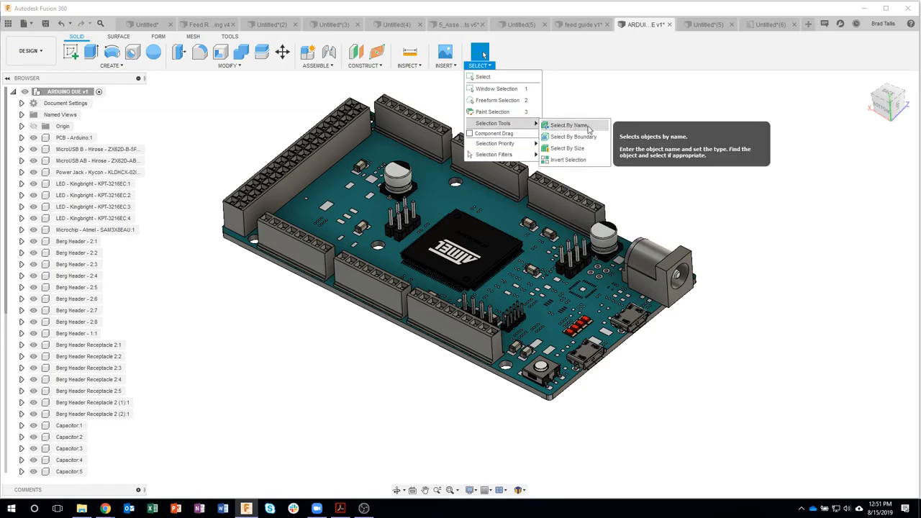
pyautogui.click(568, 125)
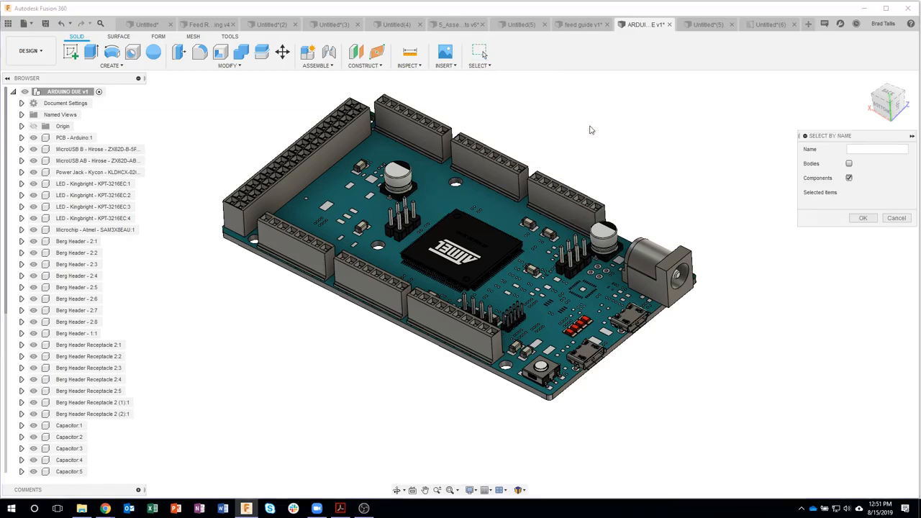
pyautogui.moveTo(839, 133); pyautogui.dragTo(797, 132)
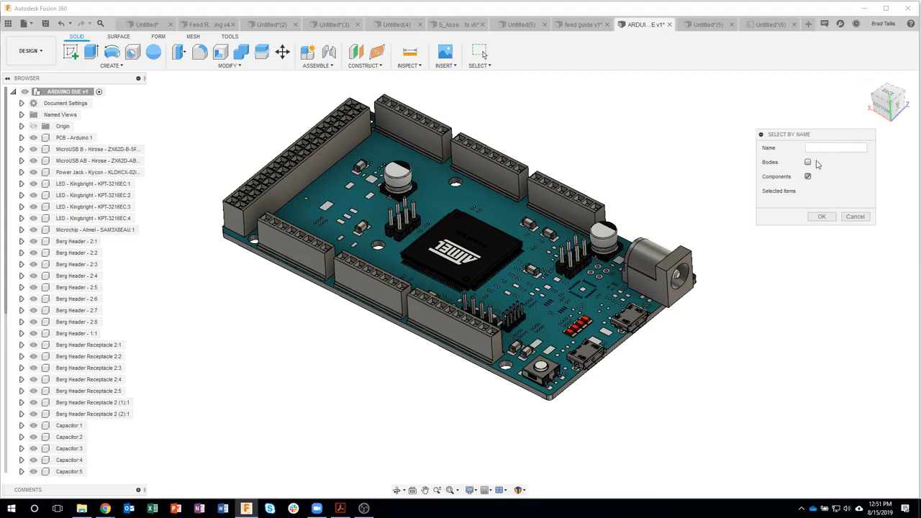
pyautogui.click(815, 148)
pyautogui.write('LED')
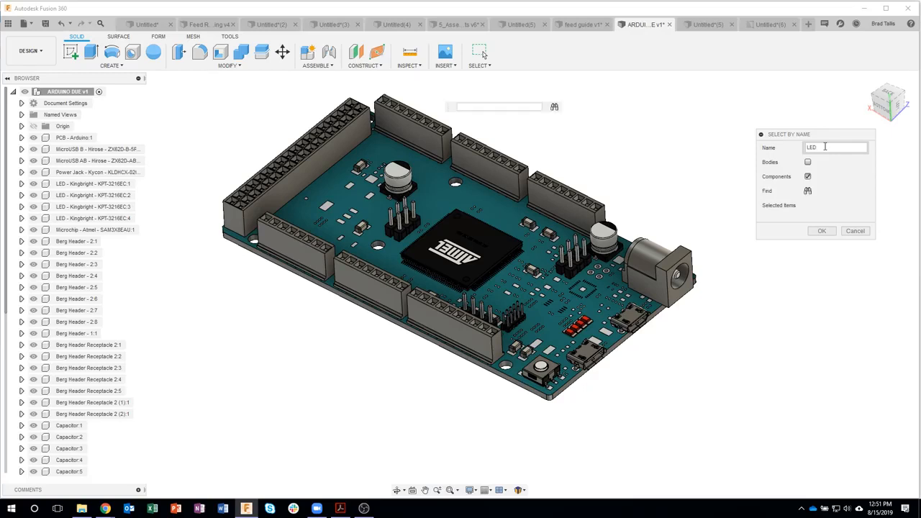
pyautogui.click(807, 190)
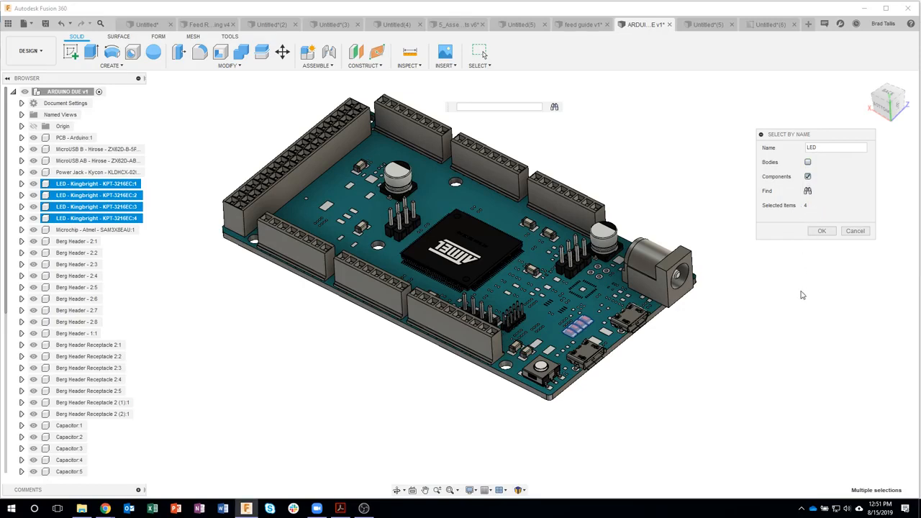
pyautogui.click(854, 231)
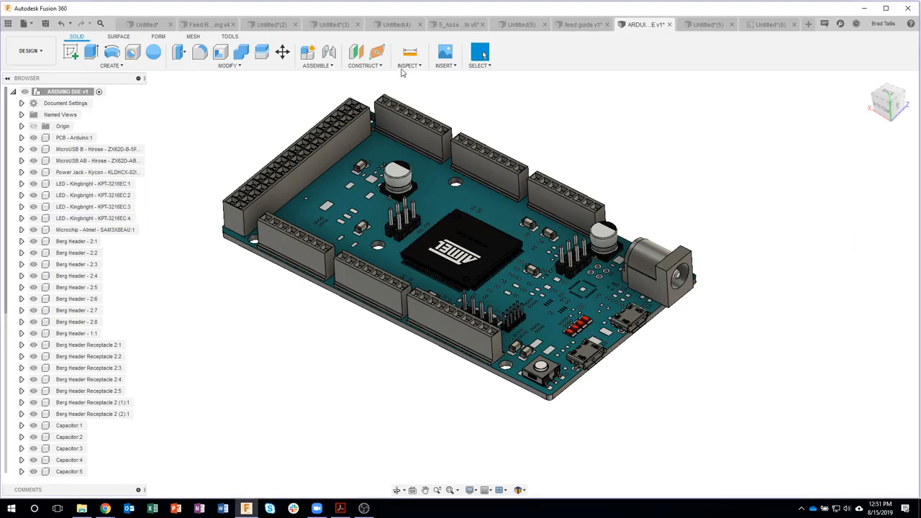
# Step: Find and select the components named "Cap" with Select By Name, and review them in the component list
pyautogui.click(478, 65)
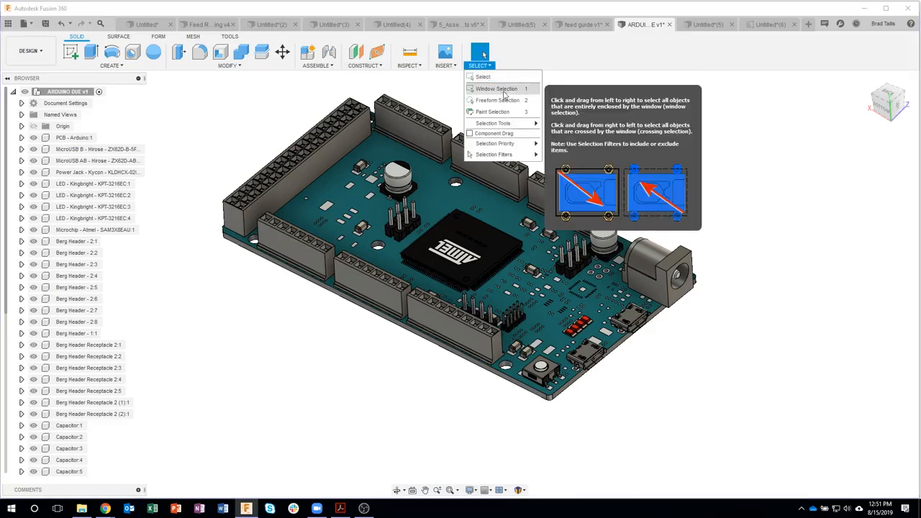
pyautogui.moveTo(504, 123)
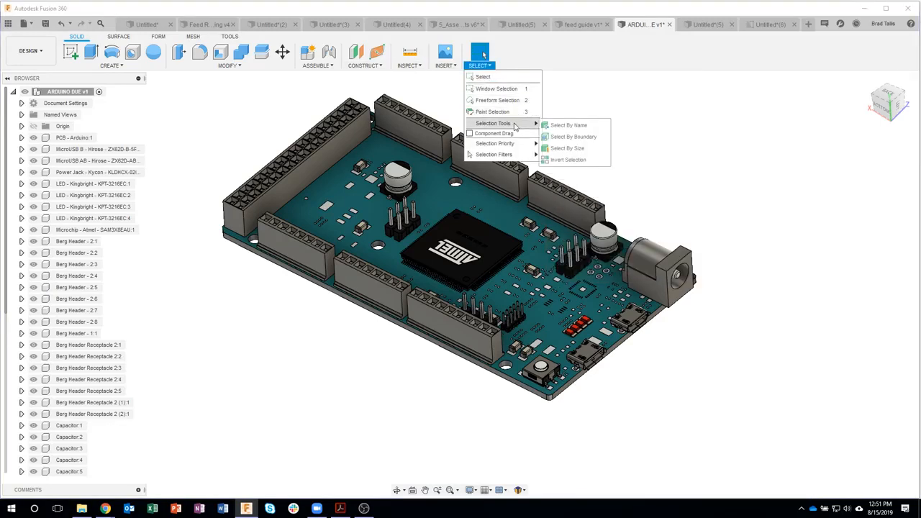
pyautogui.click(568, 125)
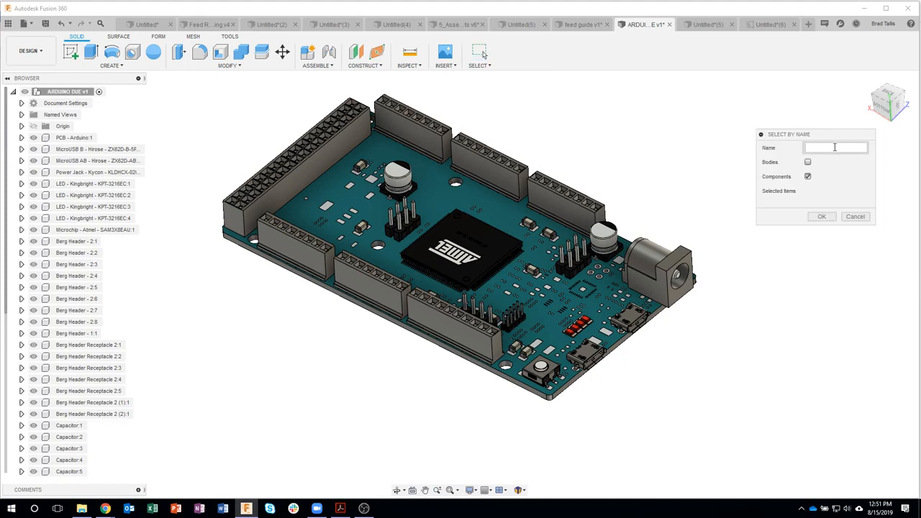
pyautogui.write('Cap')
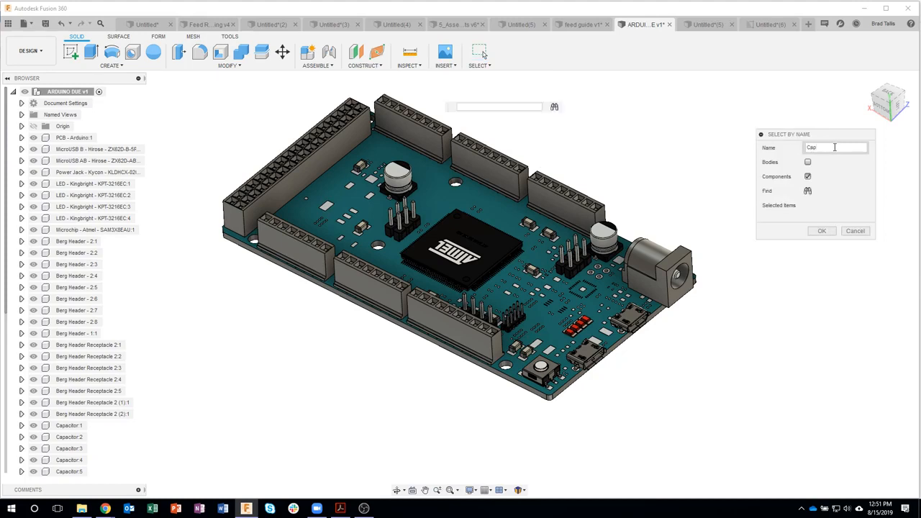
pyautogui.click(807, 190)
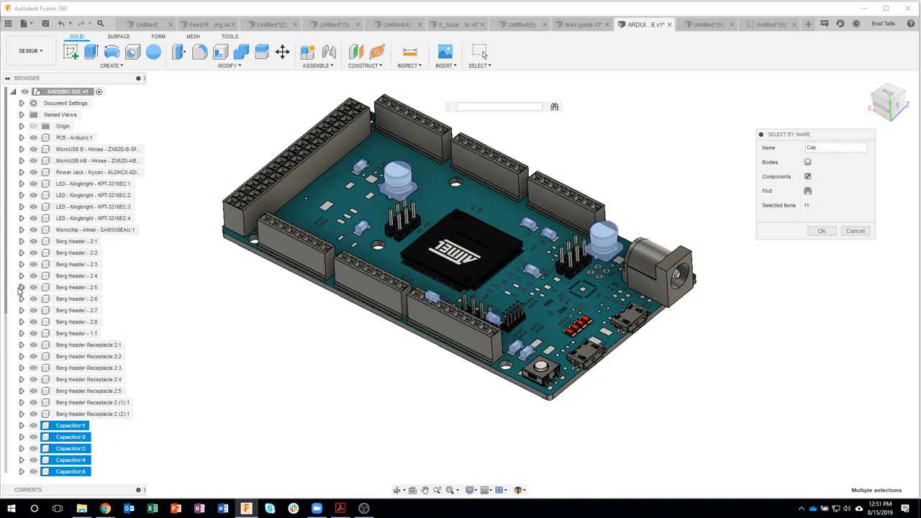
pyautogui.moveTo(6, 292); pyautogui.dragTo(8, 476)
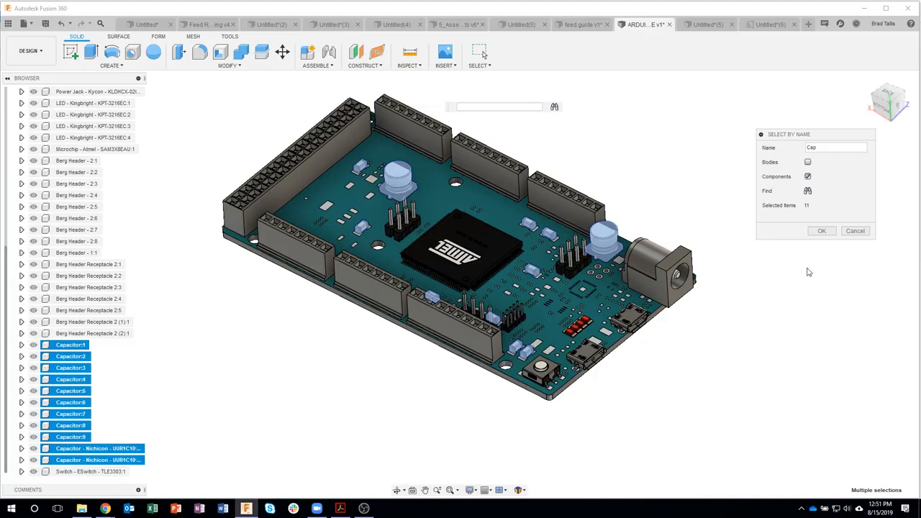
# Step: Cancel the name-based selection, start Select By Size, and examine the small parts it selects around the USB connectors
pyautogui.click(855, 231)
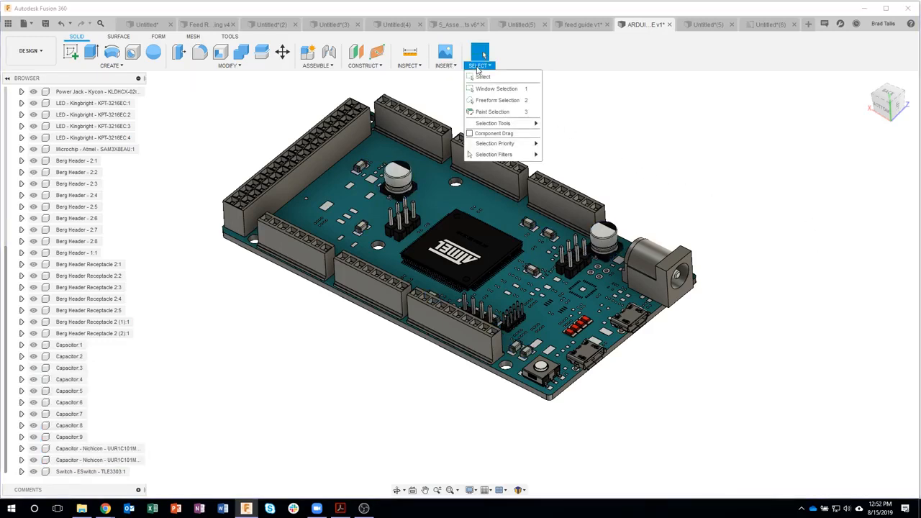
pyautogui.moveTo(502, 125)
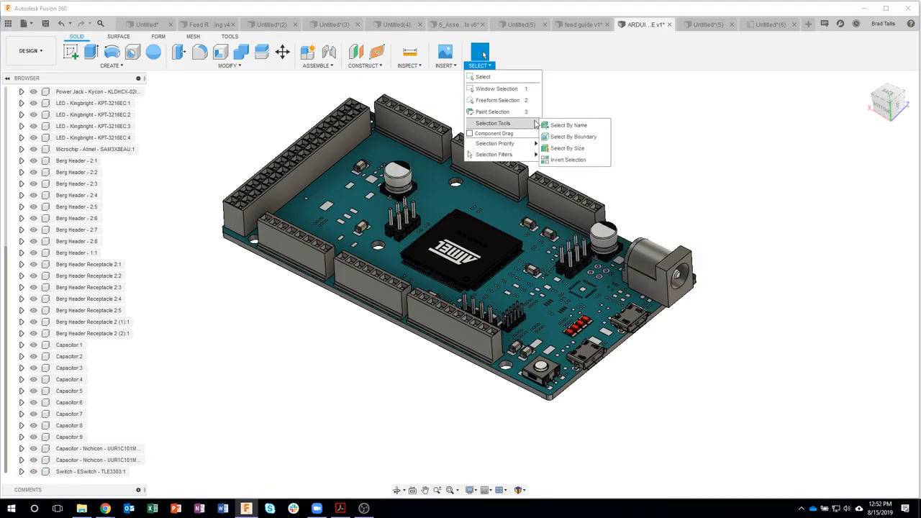
pyautogui.click(589, 148)
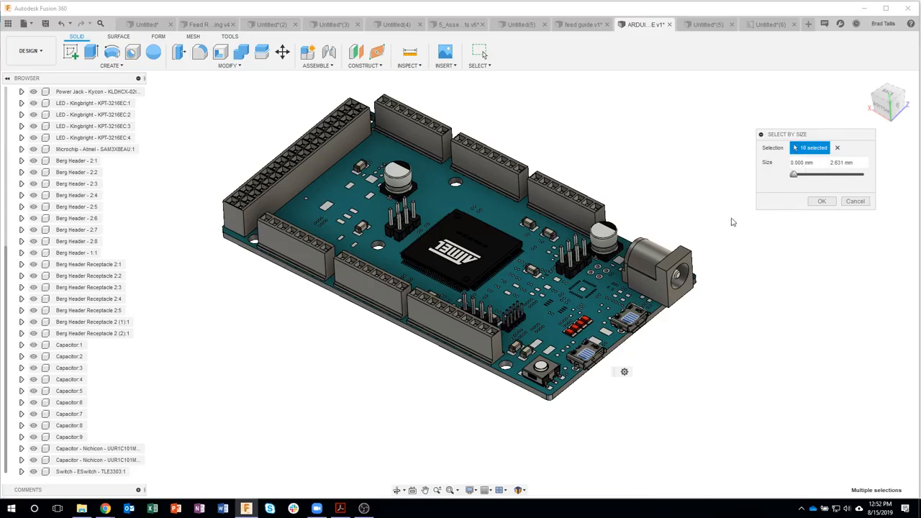
pyautogui.keyDown('shift'); pyautogui.moveTo(669, 348); pyautogui.dragTo(632, 299, button='middle'); pyautogui.keyUp('shift')
pyautogui.scroll(8, 677, 313)
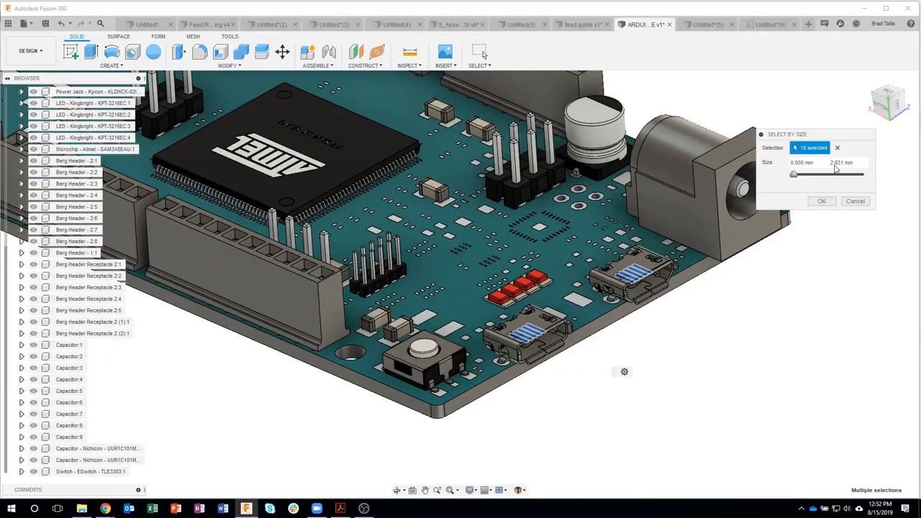
pyautogui.scroll(-4, 698, 327)
pyautogui.scroll(-3, 698, 329)
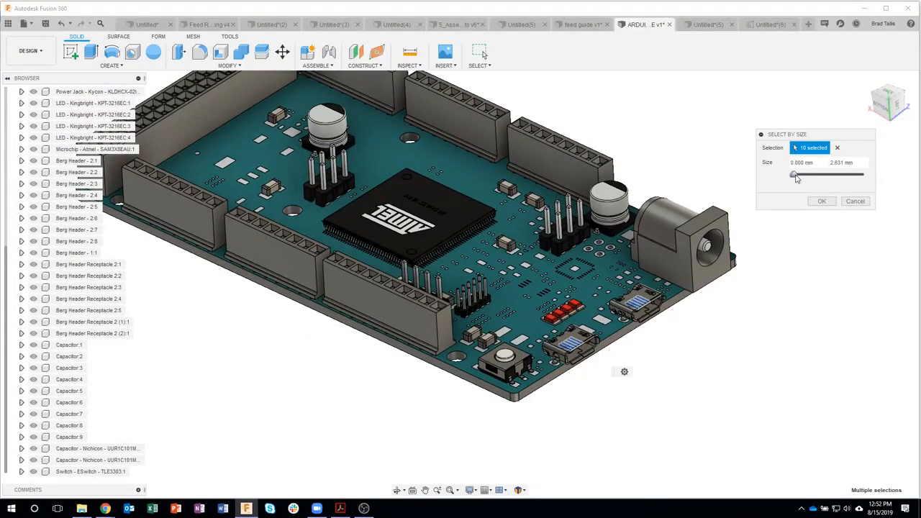
# Step: Raise the maximum size for Select By Size to about 5.45 mm, and further to about 8.56 mm
pyautogui.moveTo(795, 178); pyautogui.dragTo(797, 179)
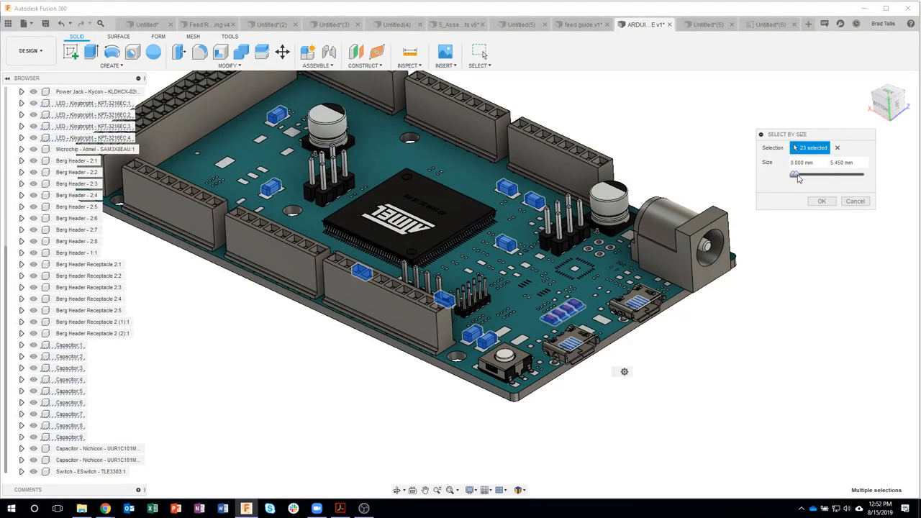
pyautogui.keyDown('shift'); pyautogui.moveTo(411, 182); pyautogui.dragTo(403, 207, button='middle'); pyautogui.keyUp('shift')
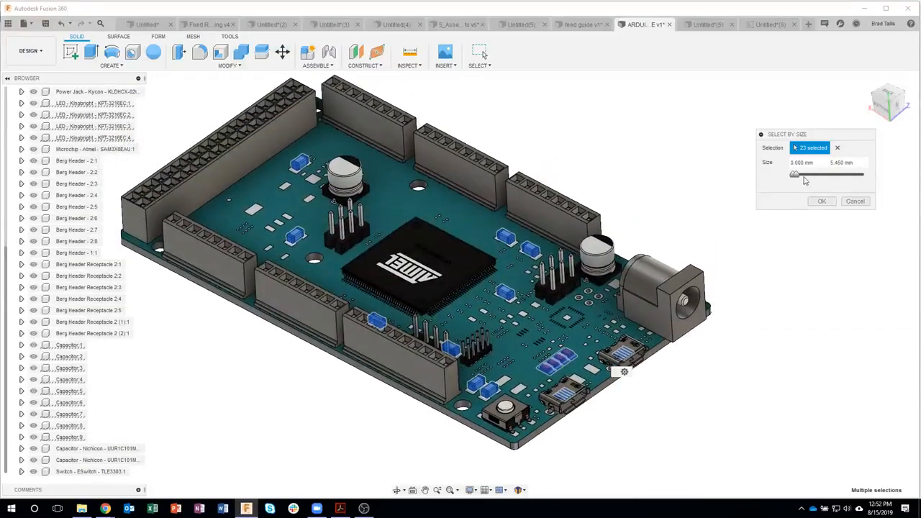
pyautogui.moveTo(797, 179); pyautogui.dragTo(799, 180)
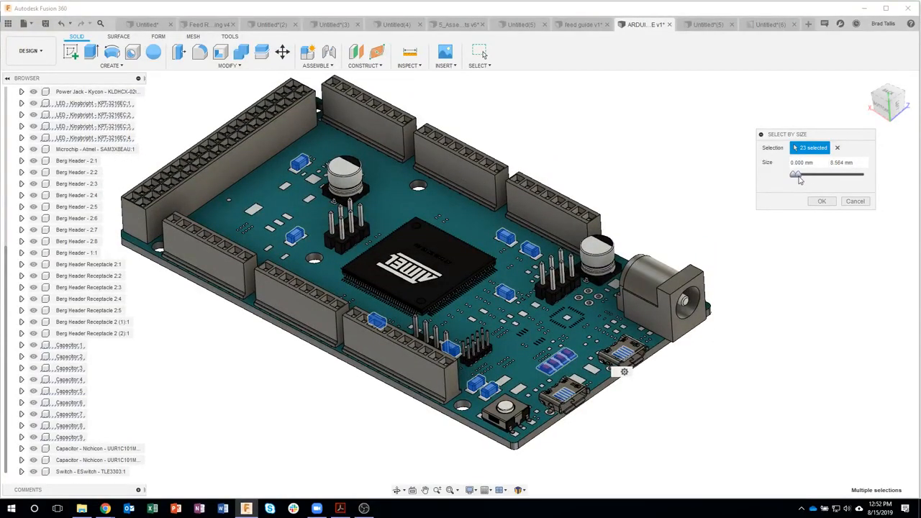